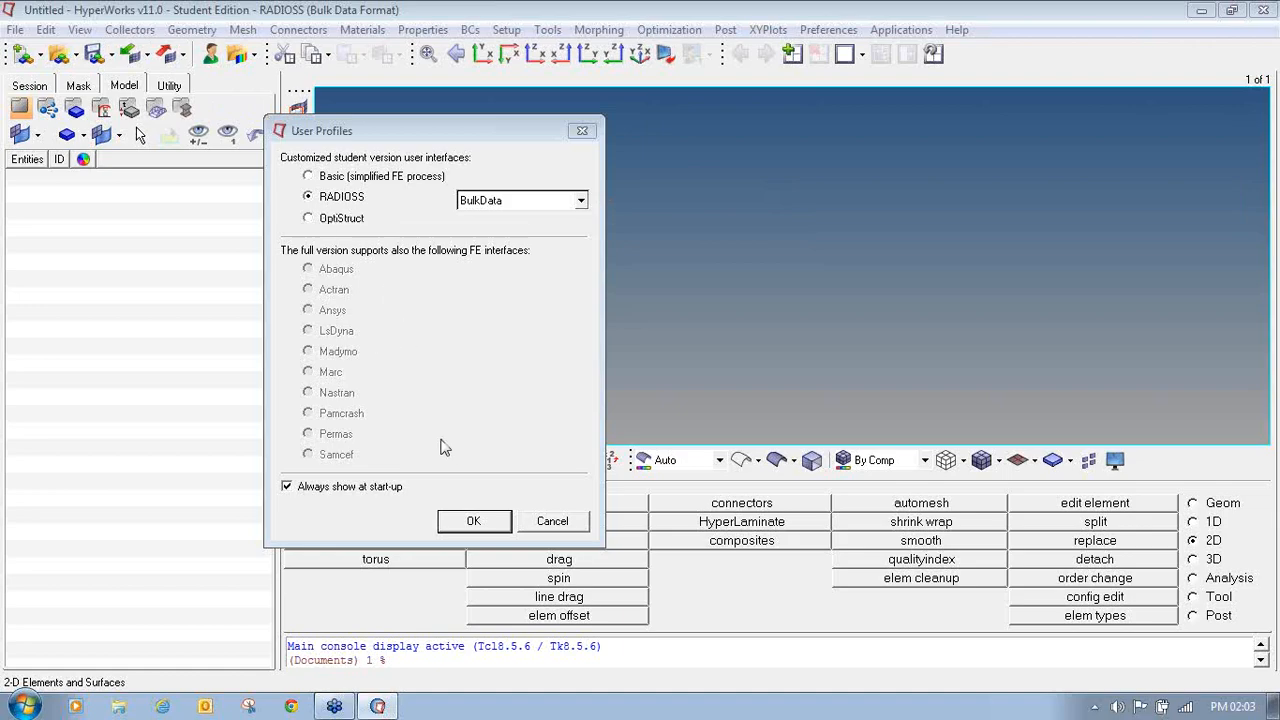
Step: Accept the RADIOSS BulkData user profile and open cover.hm from the 9_Tutorial Checking and Editing Mesh folder
click(474, 525)
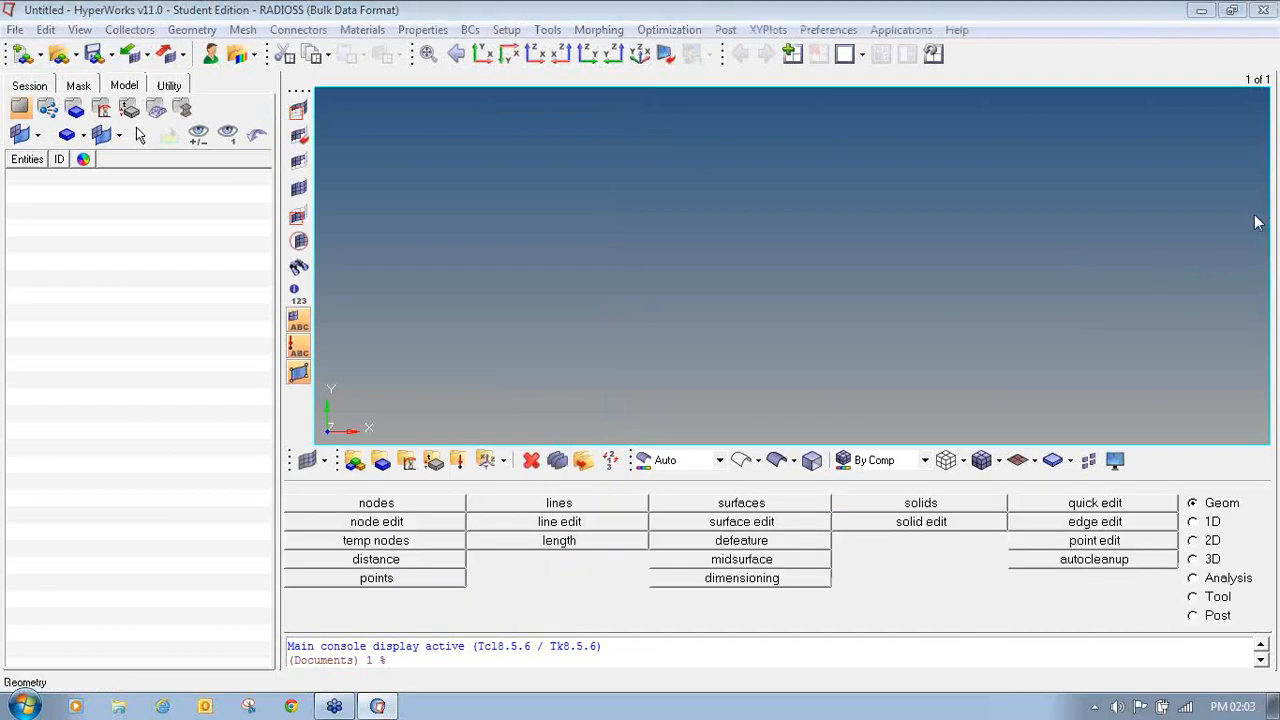
mouse_move(45, 42)
mouse_down()
mouse_move(42, 69)
mouse_move(77, 73)
mouse_move(82, 43)
mouse_move(43, 42)
mouse_up()
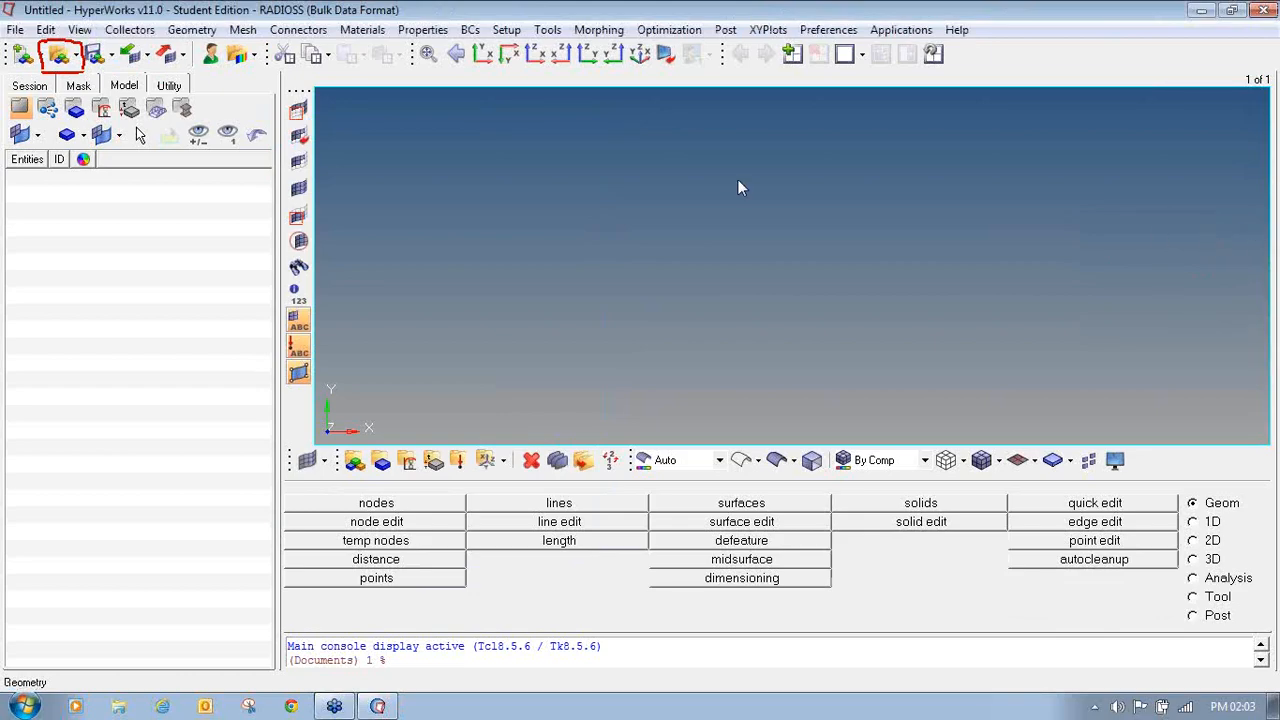
click(58, 54)
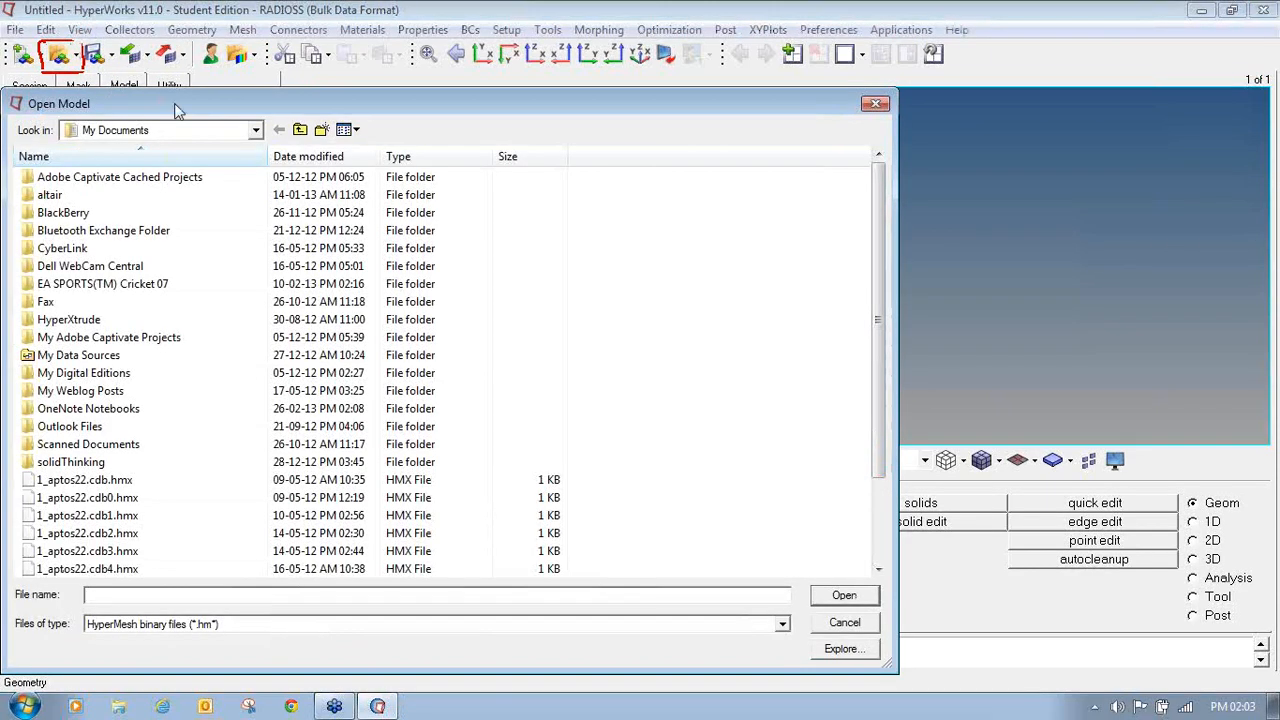
click(255, 130)
click(224, 482)
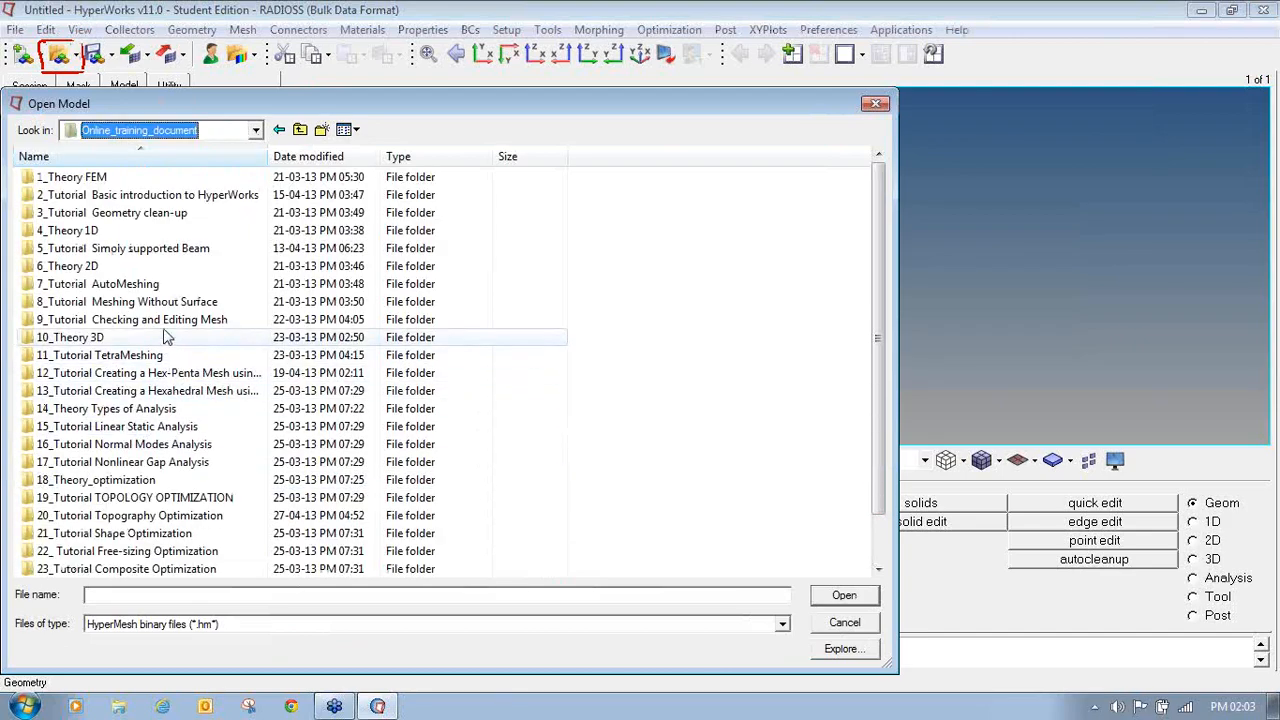
double_click(175, 320)
double_click(80, 177)
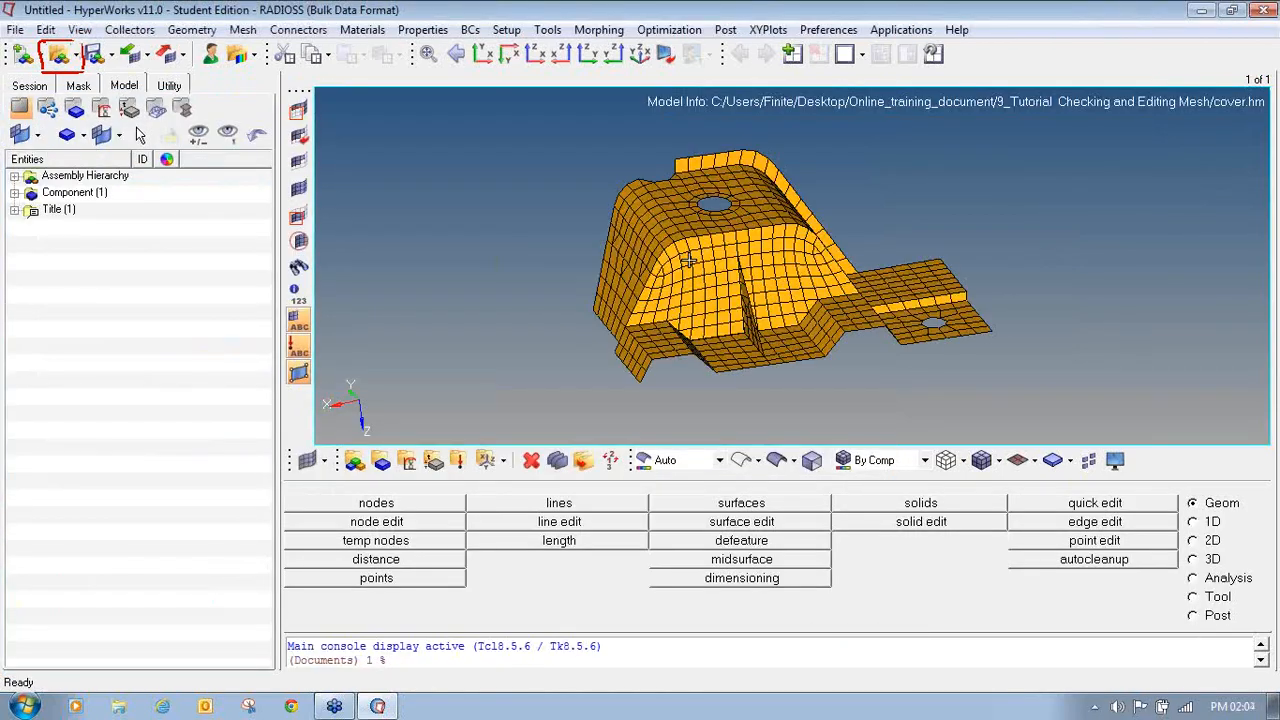
Step: Start the edges check tool, select the cover mesh component, and set the tolerance to 0.100
ctrl+right_drag(722, 317, 561, 305)
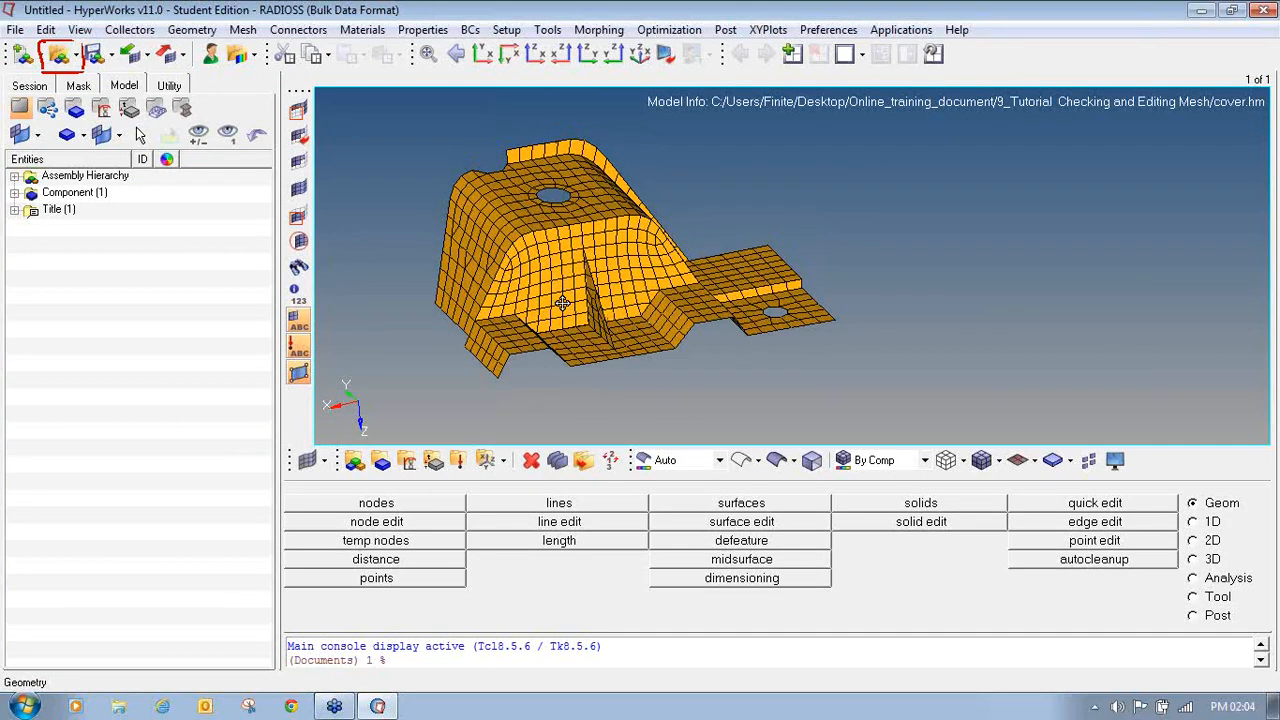
ctrl+drag(599, 343, 560, 352)
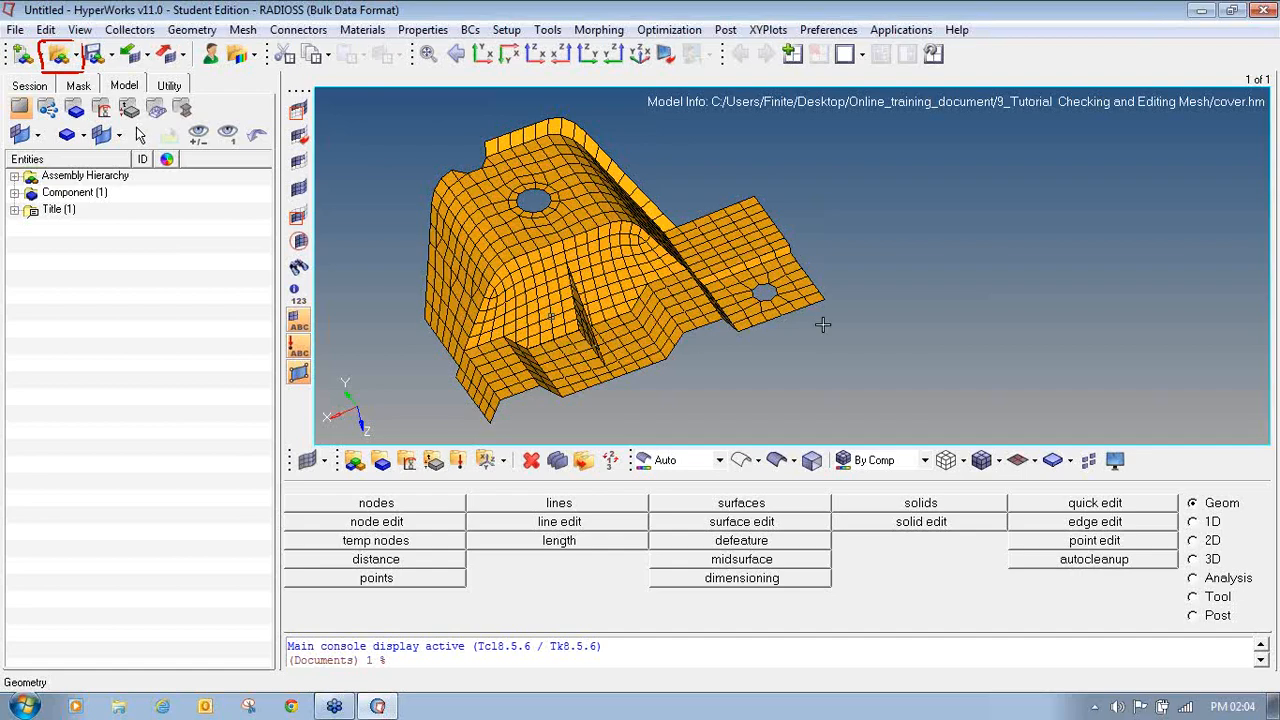
click(1193, 597)
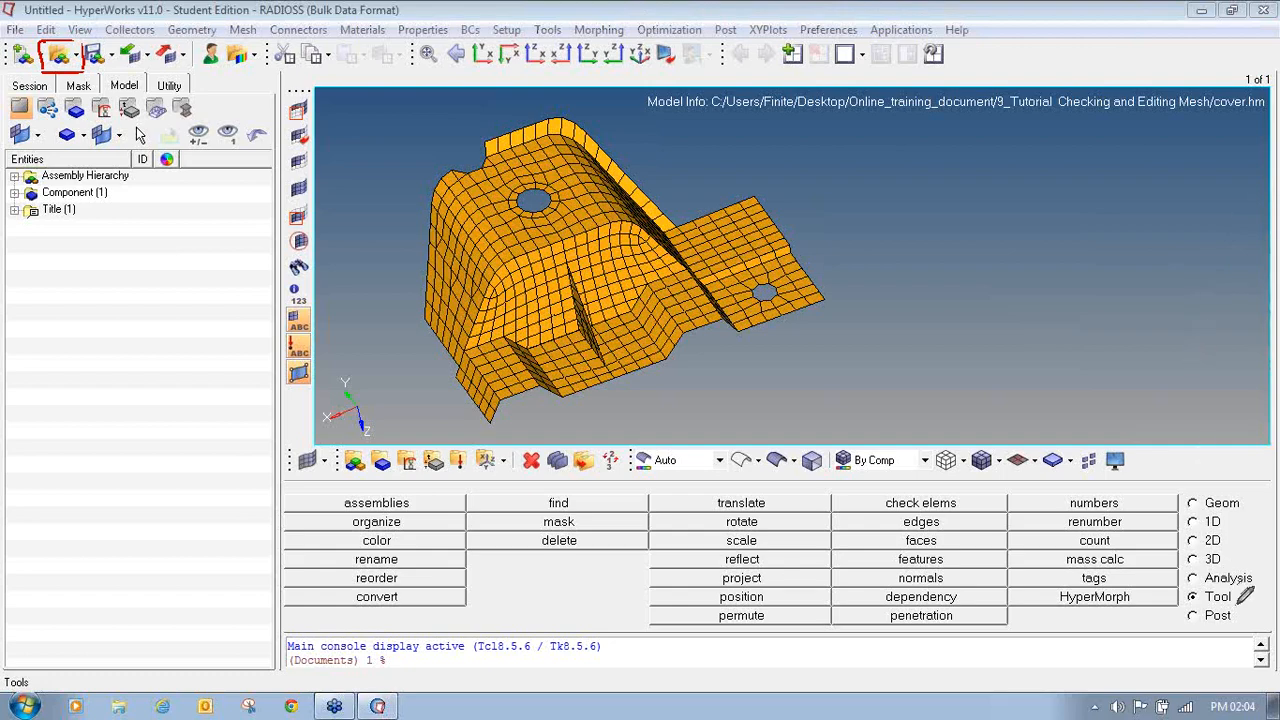
mouse_move(1217, 585)
mouse_down()
mouse_move(1183, 589)
mouse_move(1197, 603)
mouse_move(1244, 596)
mouse_move(1214, 584)
mouse_up()
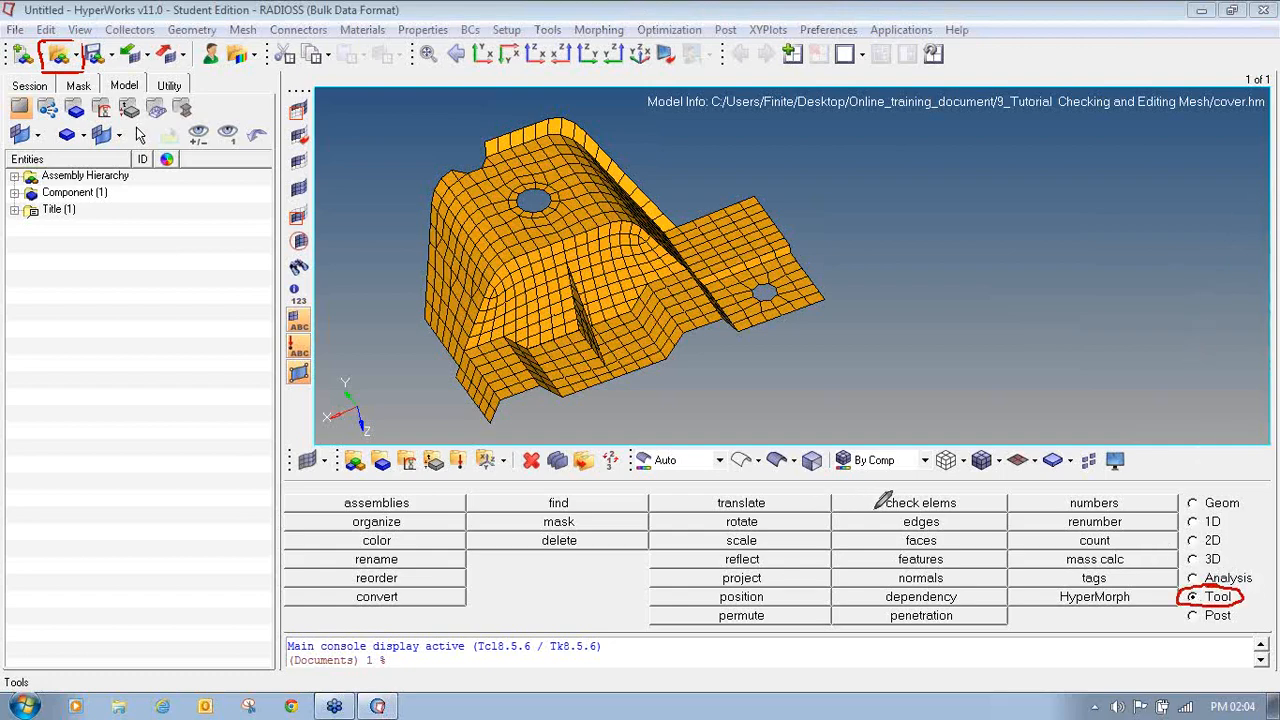
mouse_move(872, 508)
mouse_down()
mouse_move(838, 514)
mouse_move(932, 532)
mouse_move(1000, 518)
mouse_move(992, 505)
mouse_move(882, 503)
mouse_up()
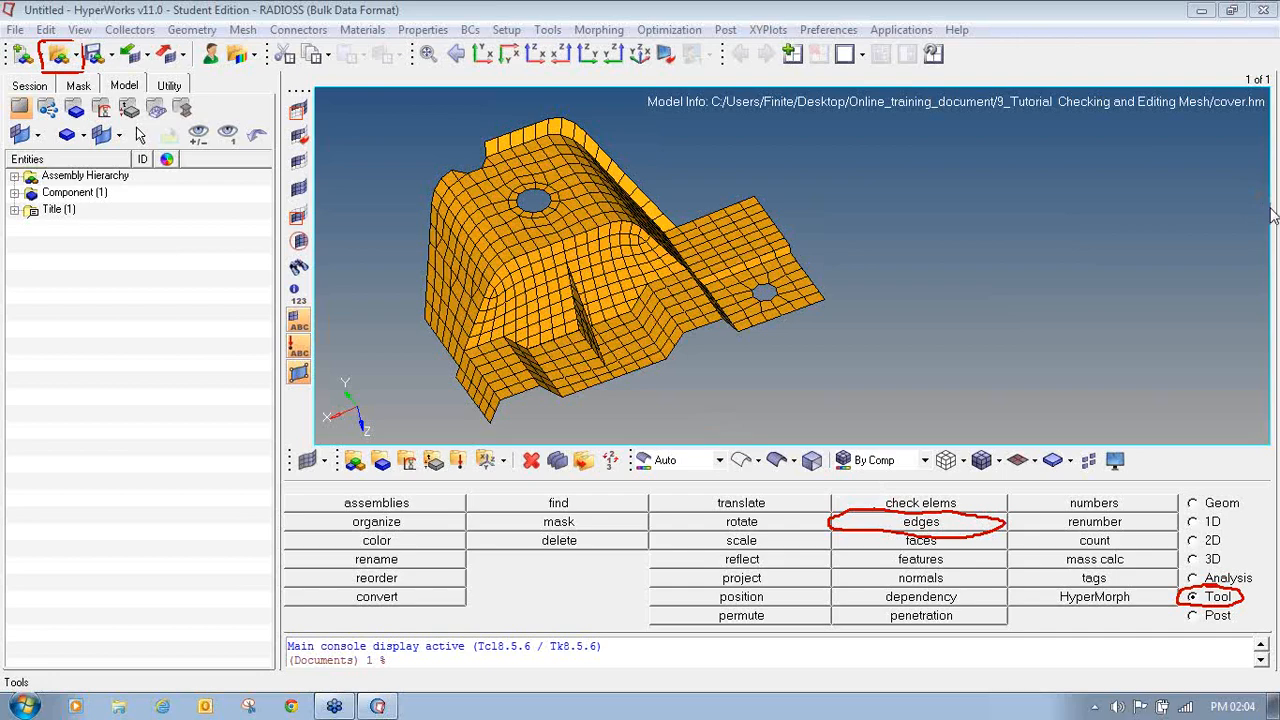
click(938, 522)
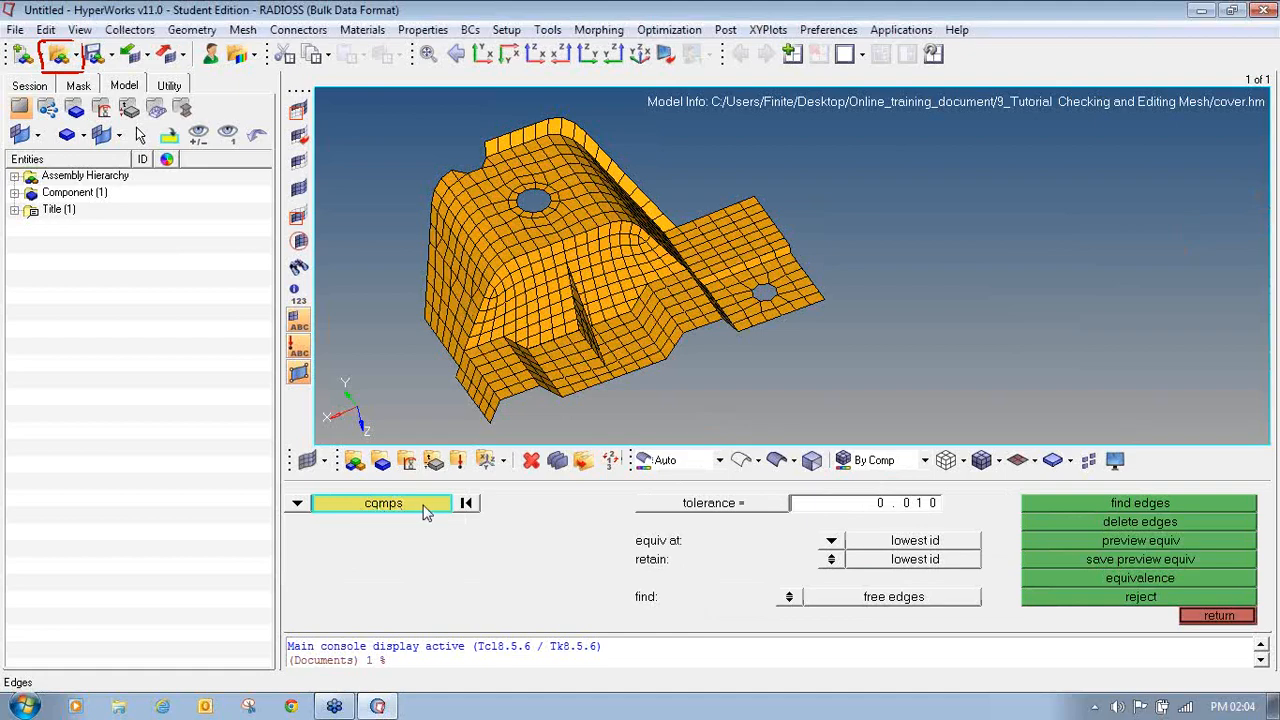
click(543, 257)
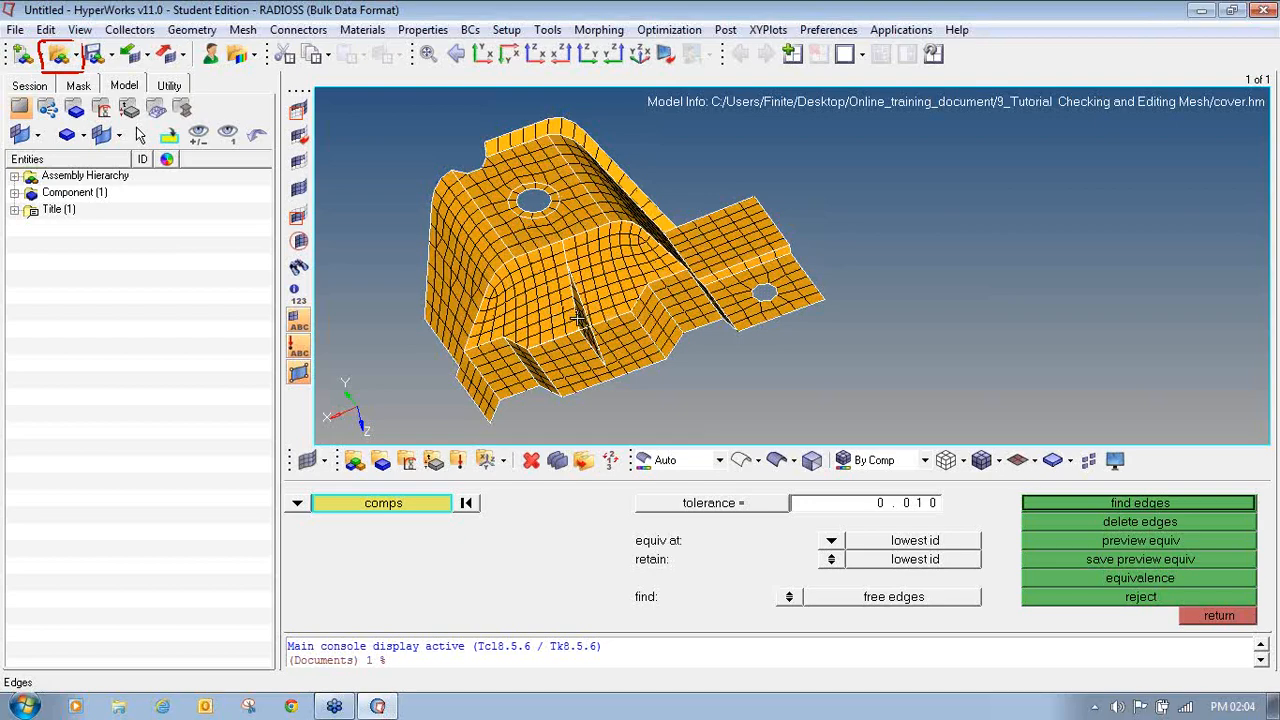
click(830, 508)
text(0.100)
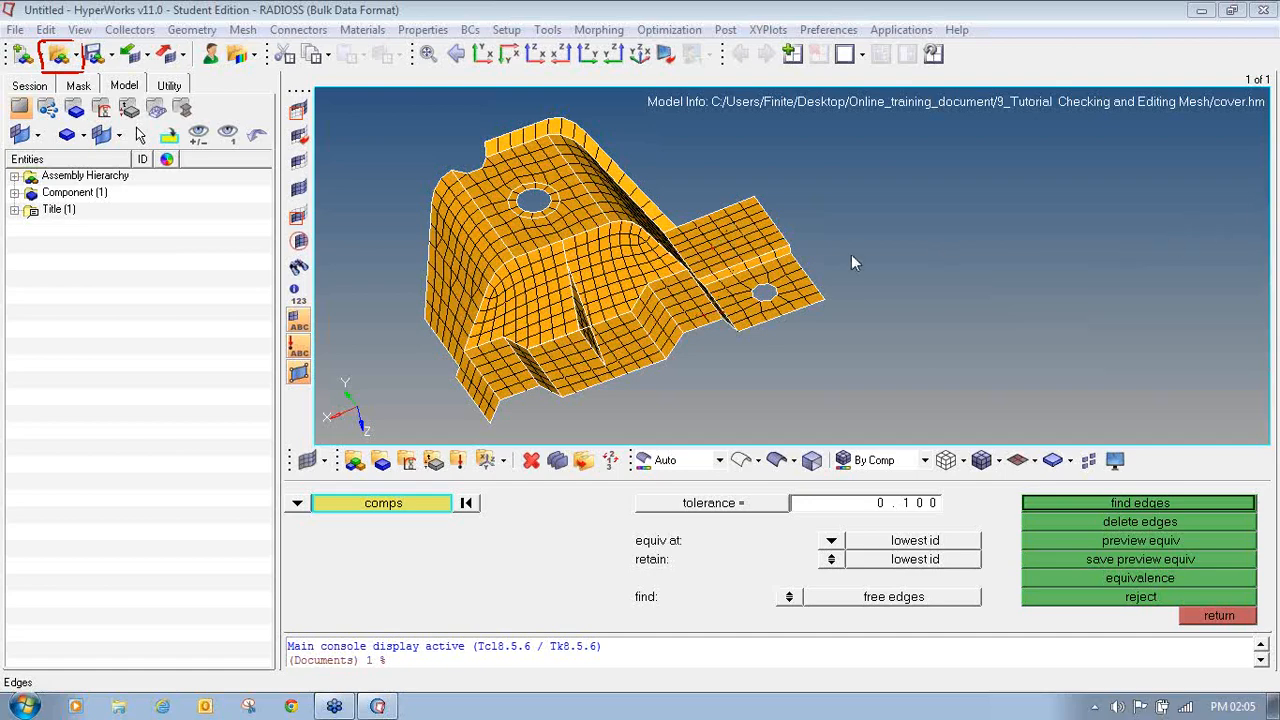
Step: Examine the element corners of the mesh and the free boundary around the small flange hole up close
ctrl+right_drag(716, 242, 657, 234)
scroll(690, 277, up, 8)
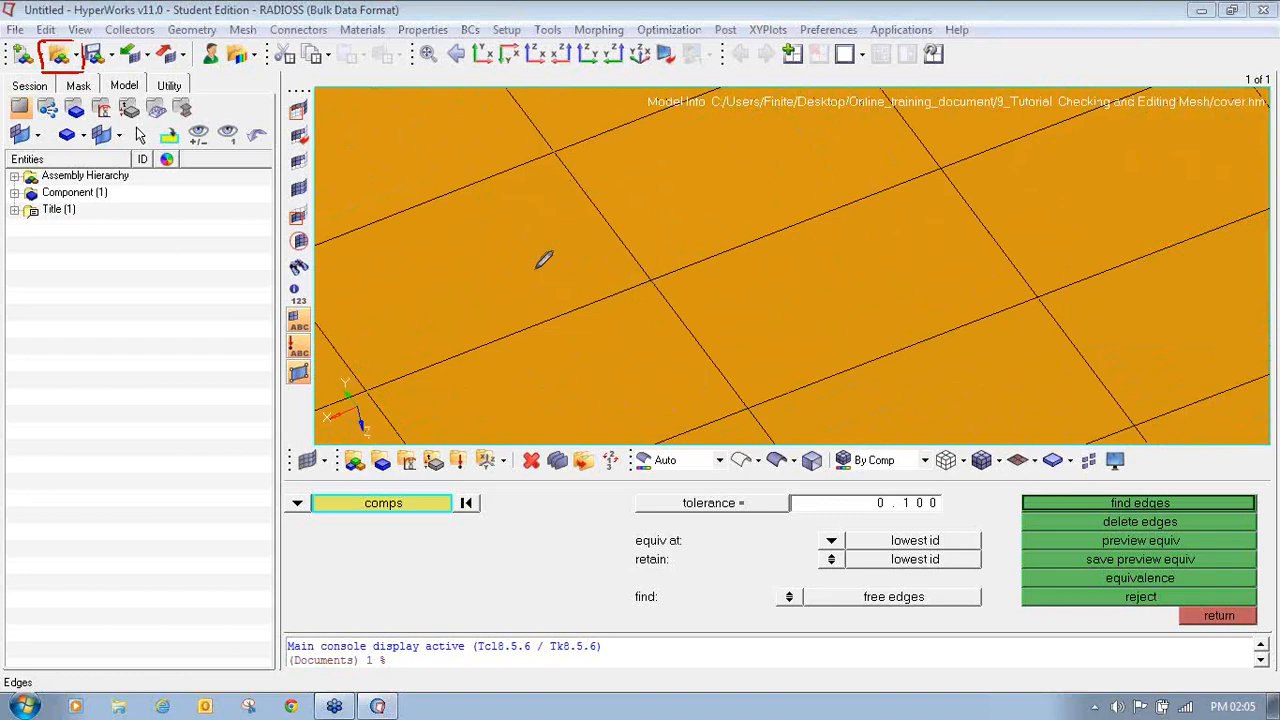
drag(531, 270, 575, 236)
mouse_move(667, 211)
mouse_down()
mouse_move(679, 218)
mouse_move(693, 183)
mouse_up()
mouse_move(650, 278)
mouse_down()
mouse_move(655, 262)
mouse_move(763, 203)
mouse_move(773, 218)
mouse_move(761, 227)
mouse_up()
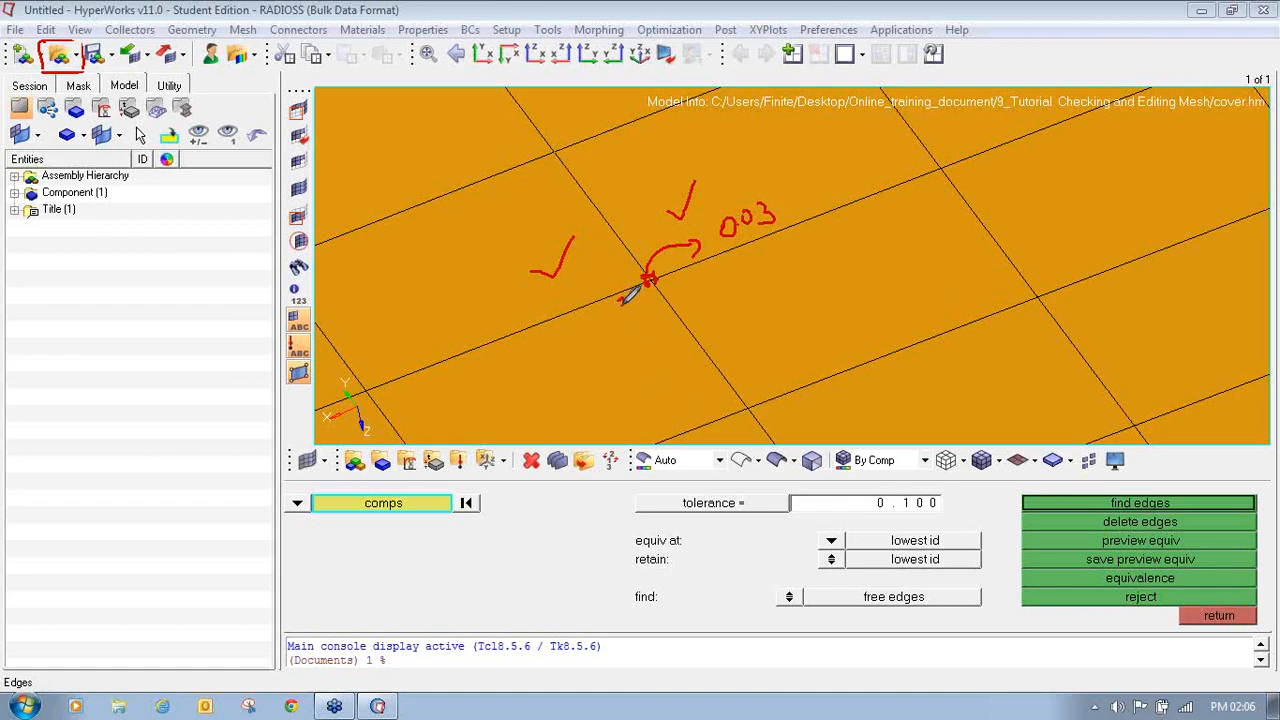
mouse_move(619, 296)
mouse_down()
mouse_move(639, 296)
mouse_move(636, 309)
mouse_up()
mouse_move(671, 284)
mouse_down()
mouse_move(695, 279)
mouse_move(688, 295)
mouse_up()
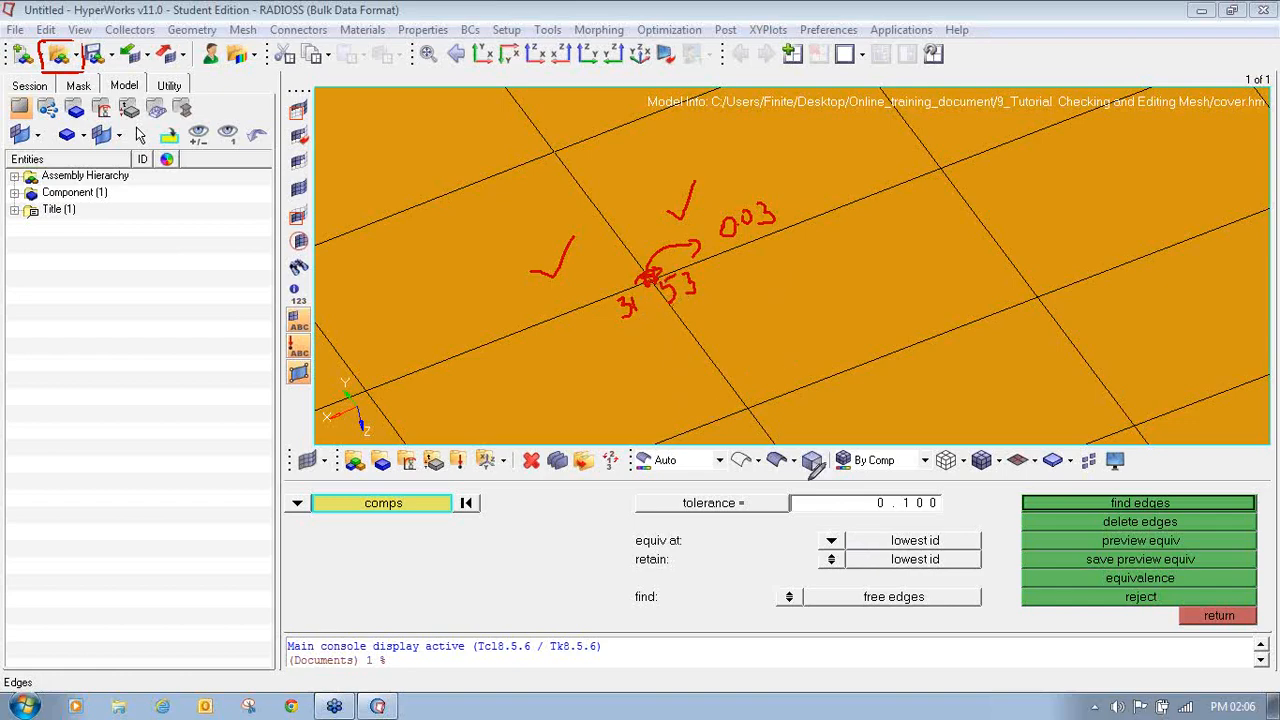
key(Escape)
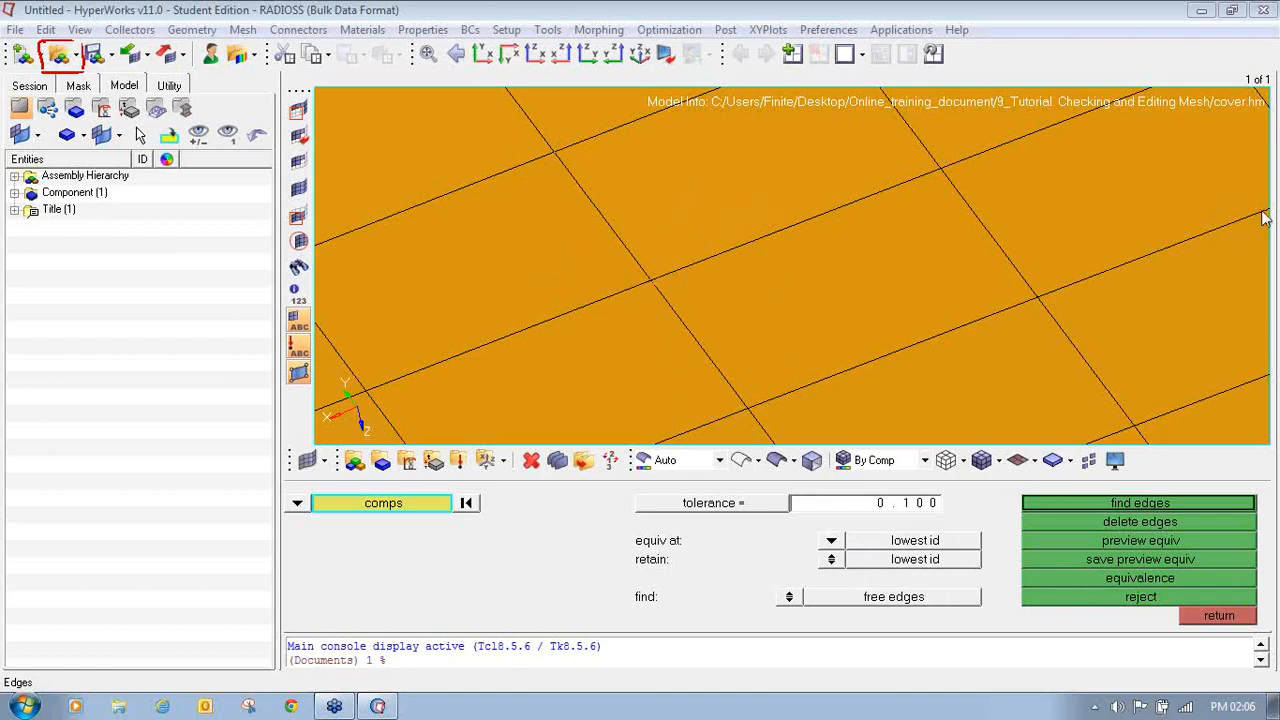
key(f)
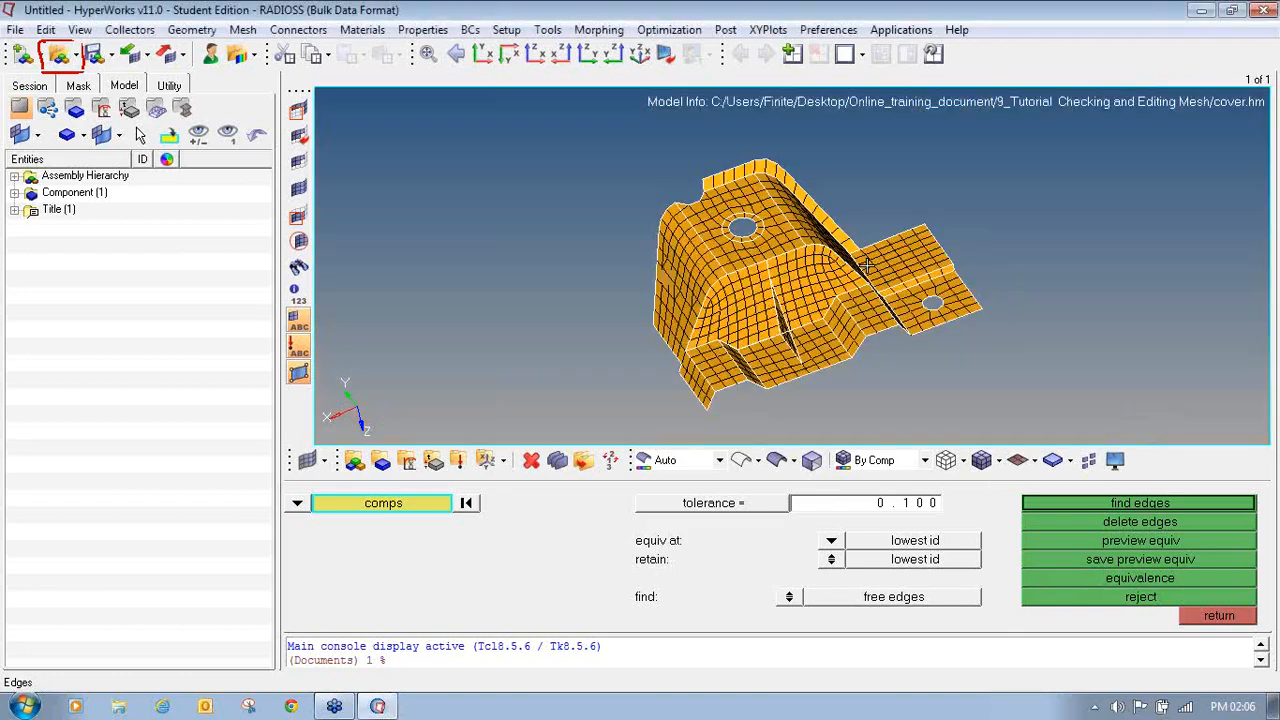
scroll(740, 350, up, 4)
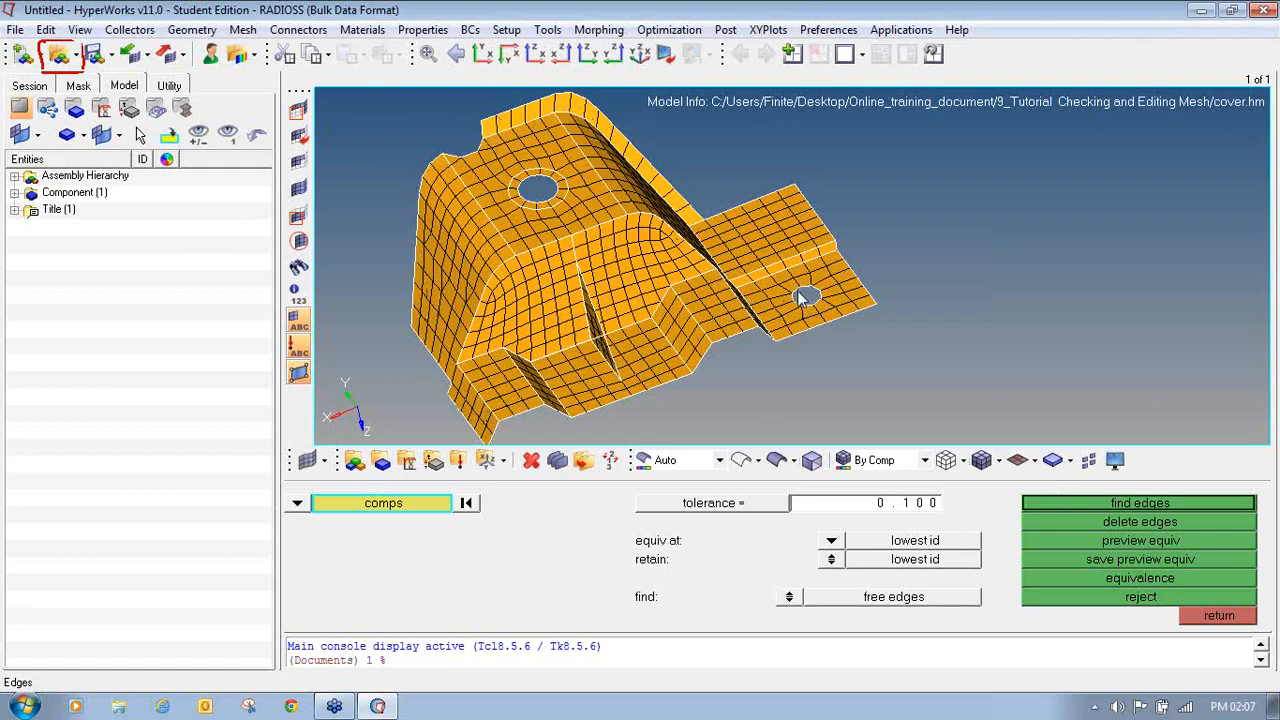
scroll(818, 293, up, 6)
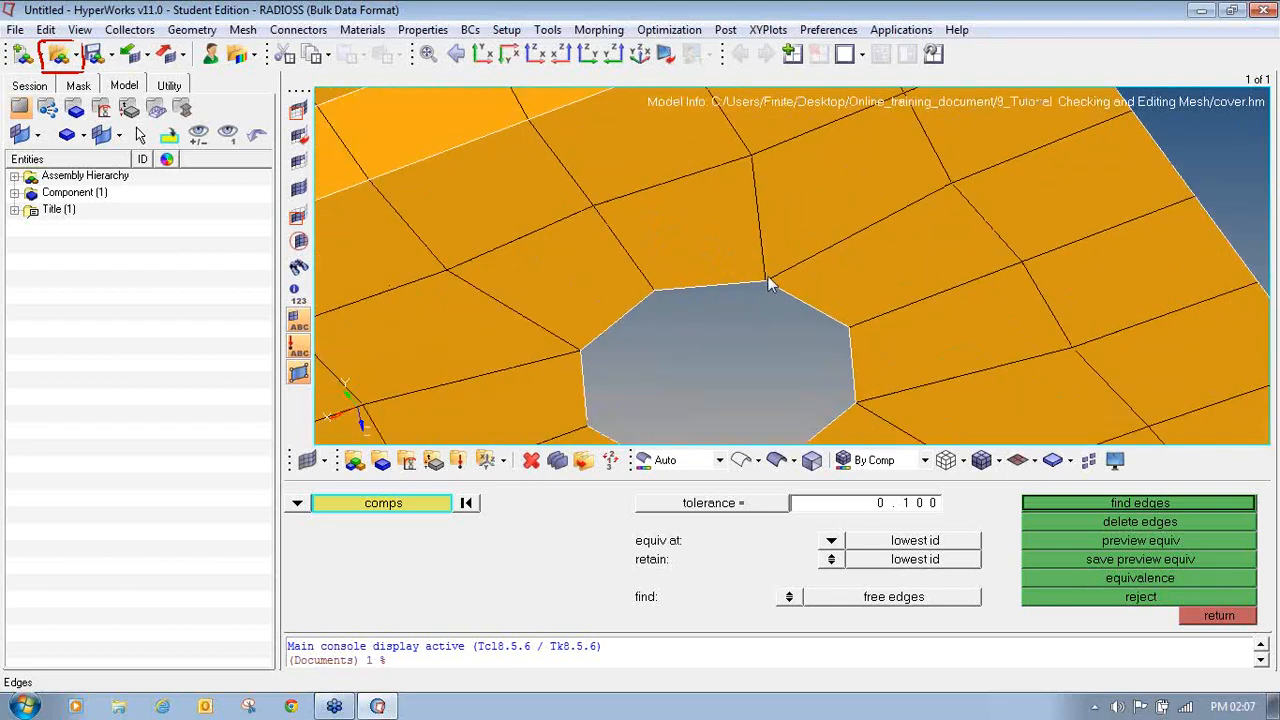
scroll(761, 282, down, 6)
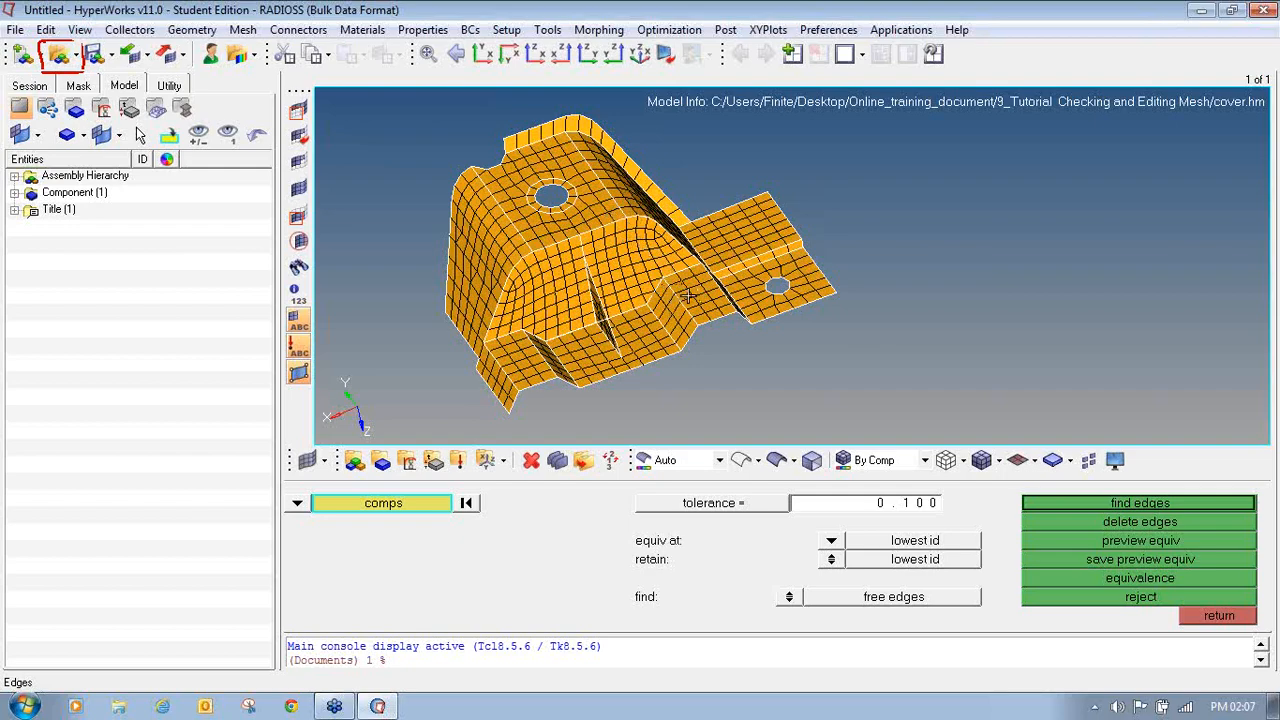
Step: Find the selected component's free edges to check its mesh connectivity, and delete the generated edges
click(1091, 503)
ctrl+drag(633, 292, 668, 297)
ctrl+scroll(478, 174, up, 3)
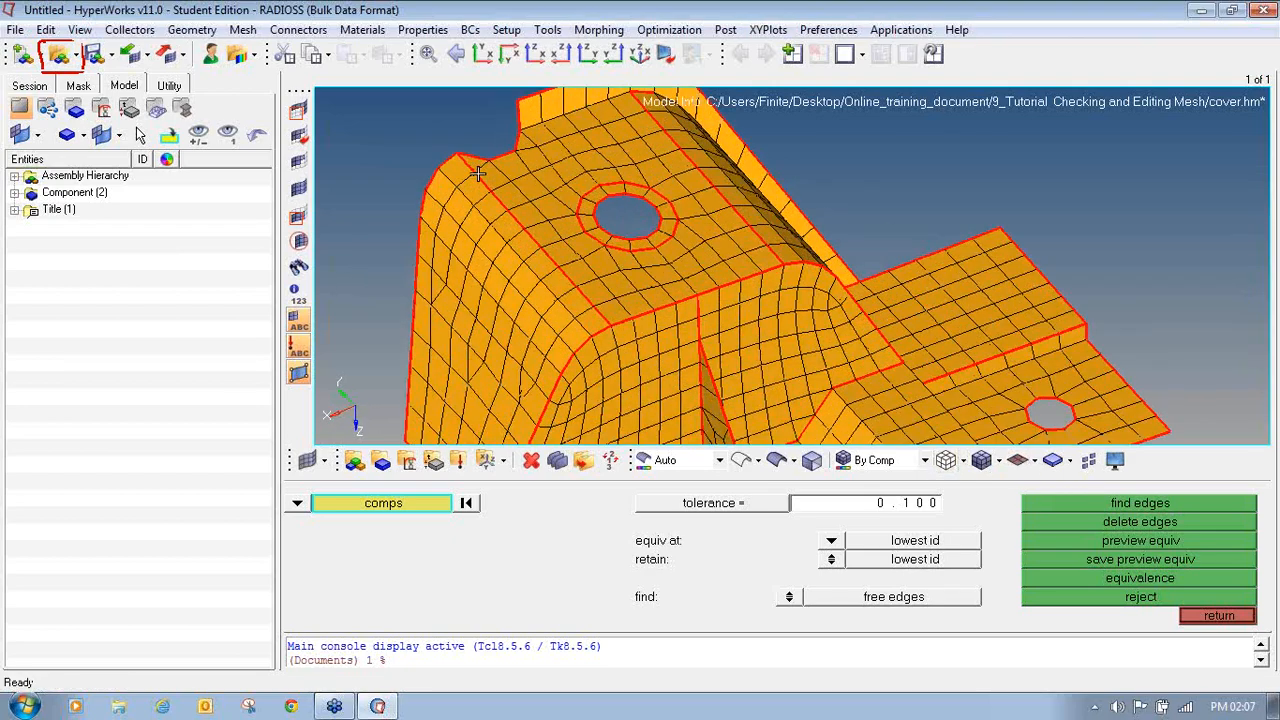
scroll(478, 174, up, 1)
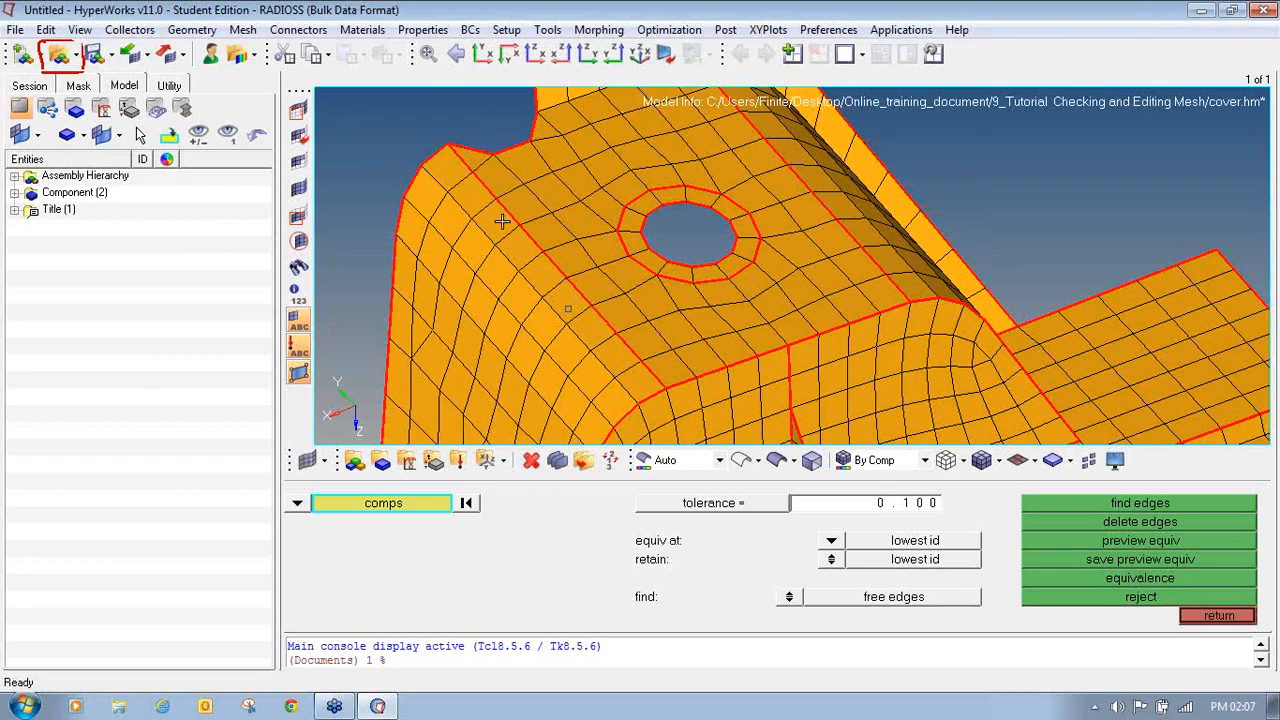
ctrl+right_drag(640, 352, 544, 196)
ctrl+right_drag(827, 246, 658, 171)
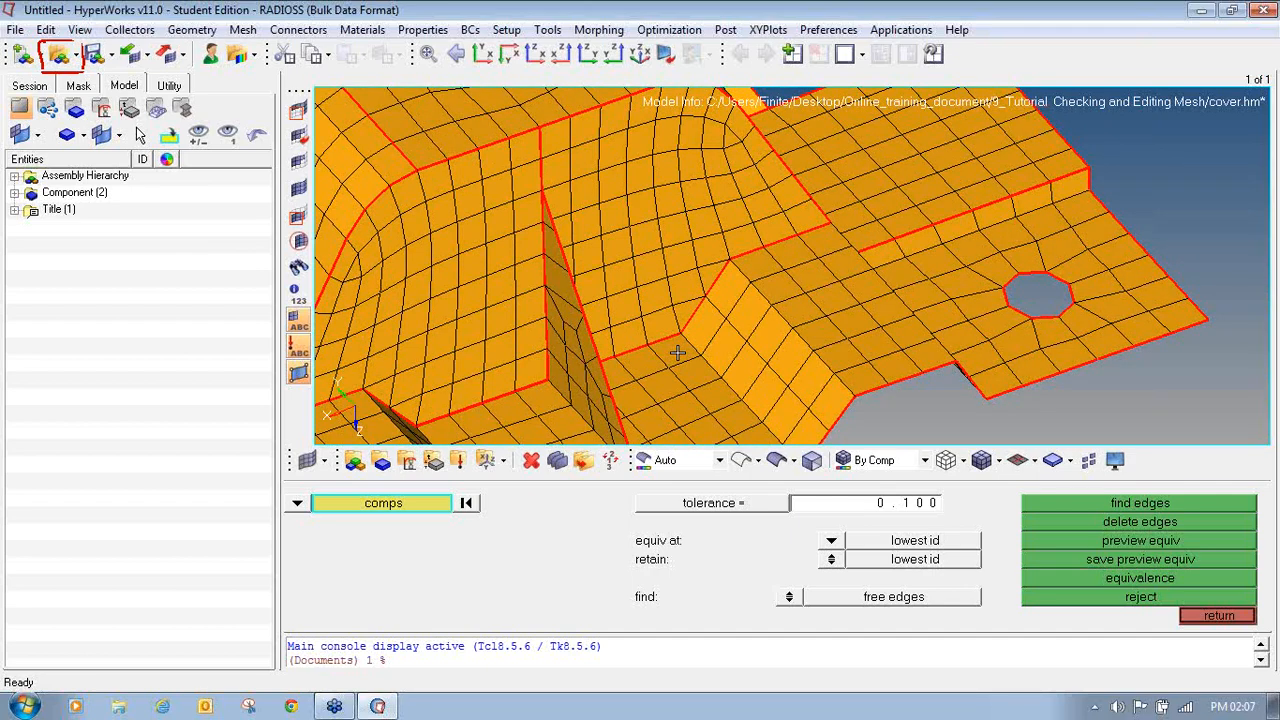
click(1093, 523)
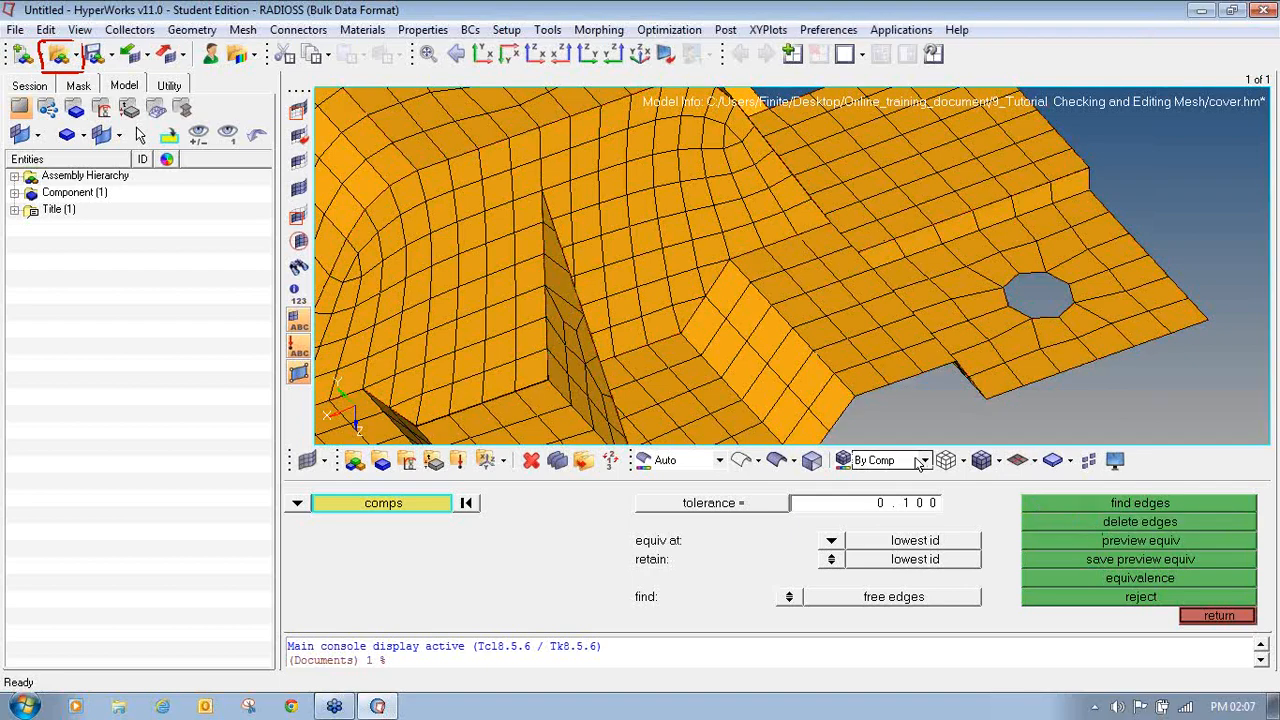
Step: Reselect the cover component and preview its nodes for equivalencing, checking where they lie along the mesh seams
click(510, 226)
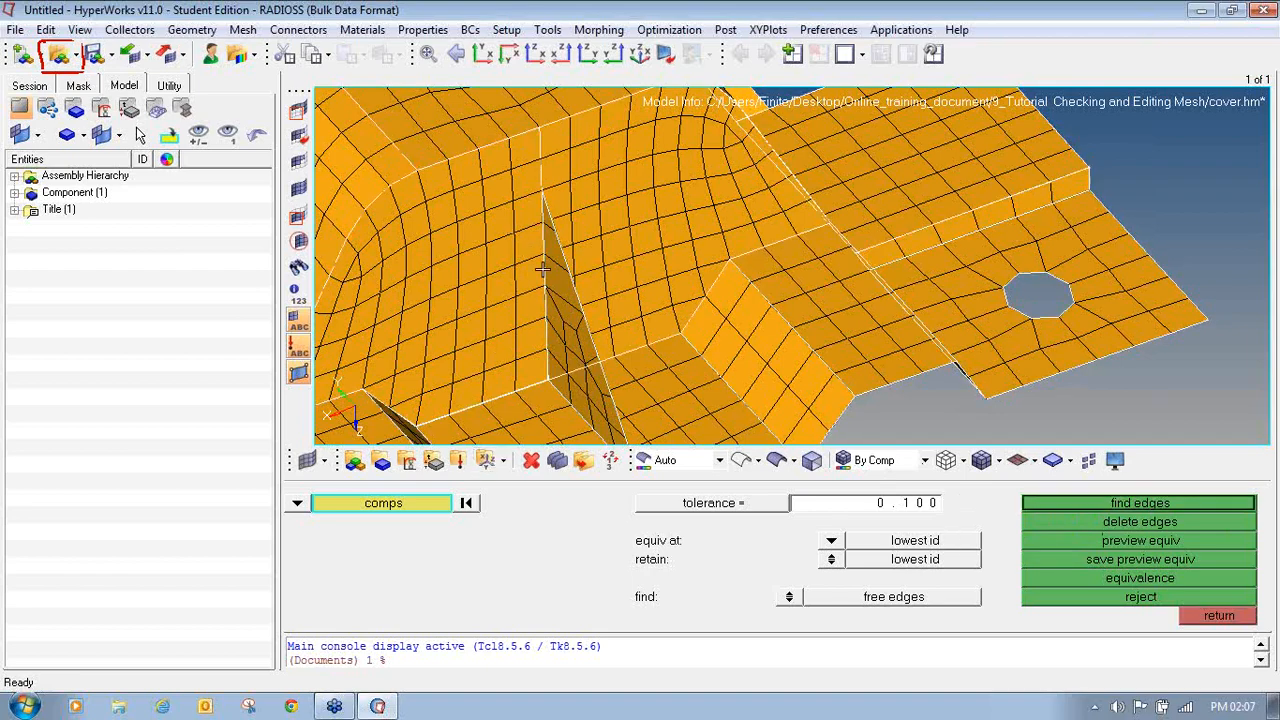
click(1269, 210)
click(1209, 254)
mouse_move(1135, 532)
mouse_down()
mouse_move(1098, 546)
mouse_move(1170, 546)
mouse_move(1192, 531)
mouse_up()
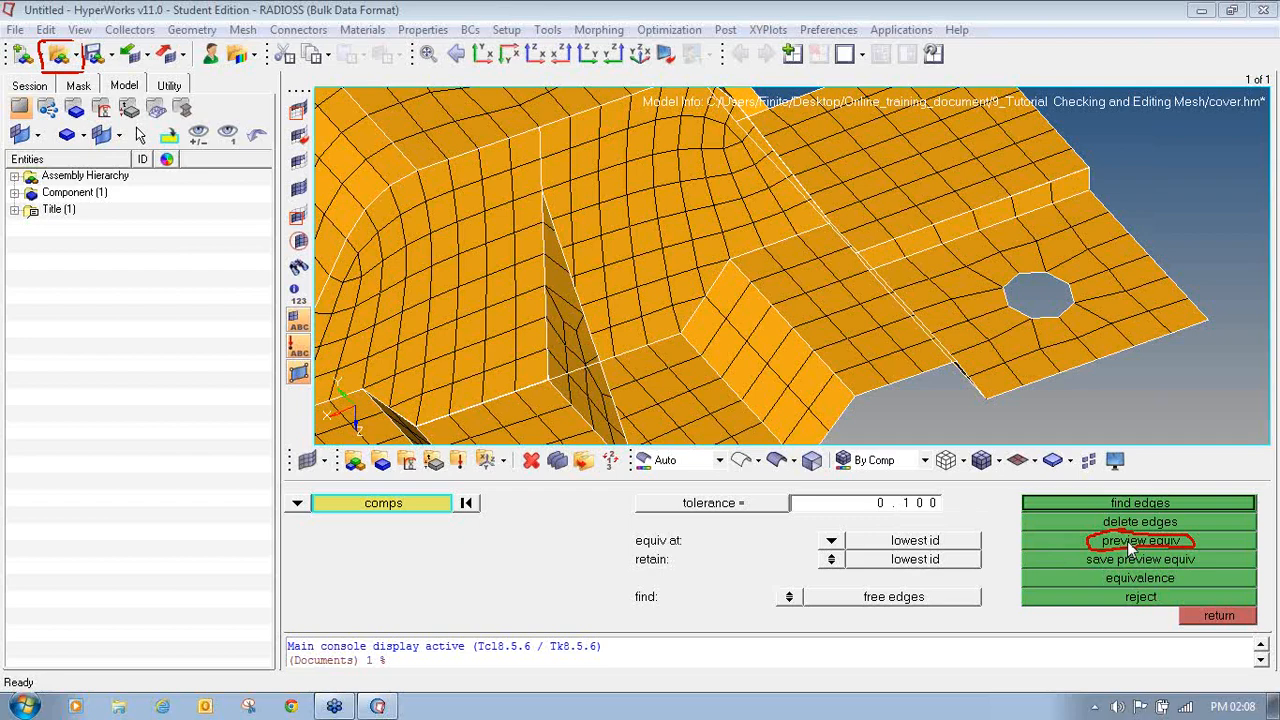
click(1127, 541)
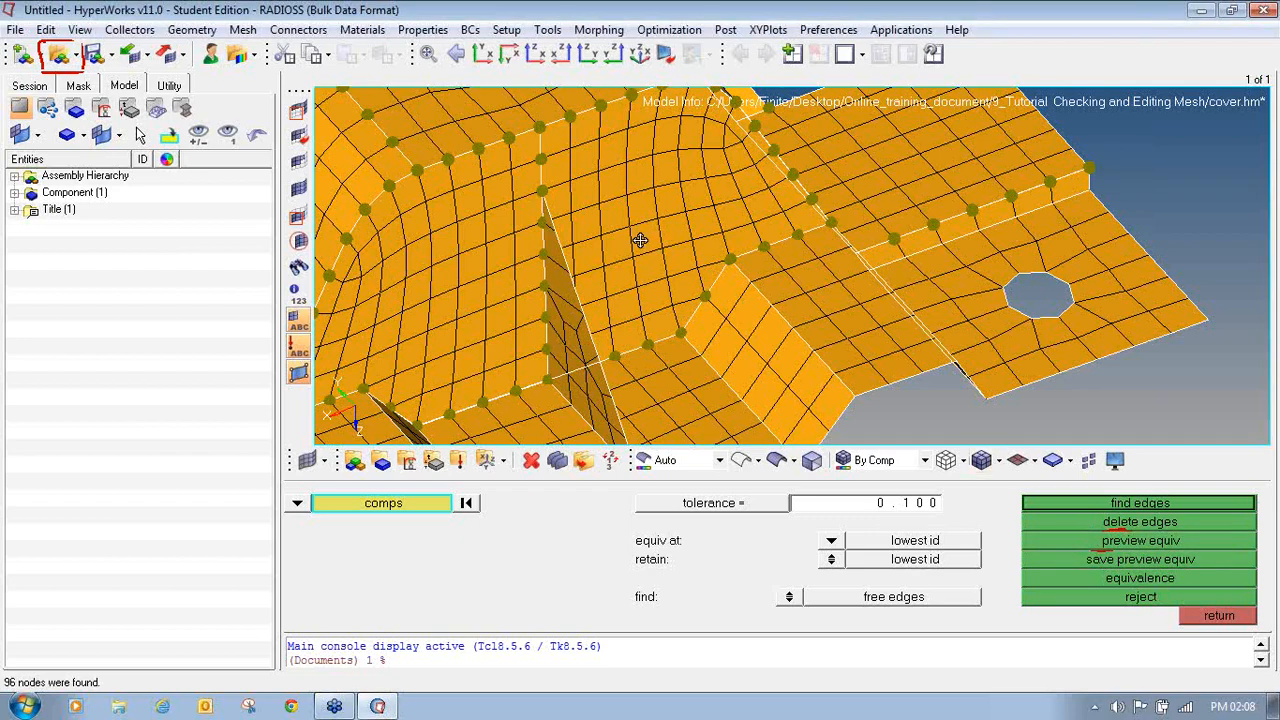
ctrl+right_drag(730, 295, 870, 370)
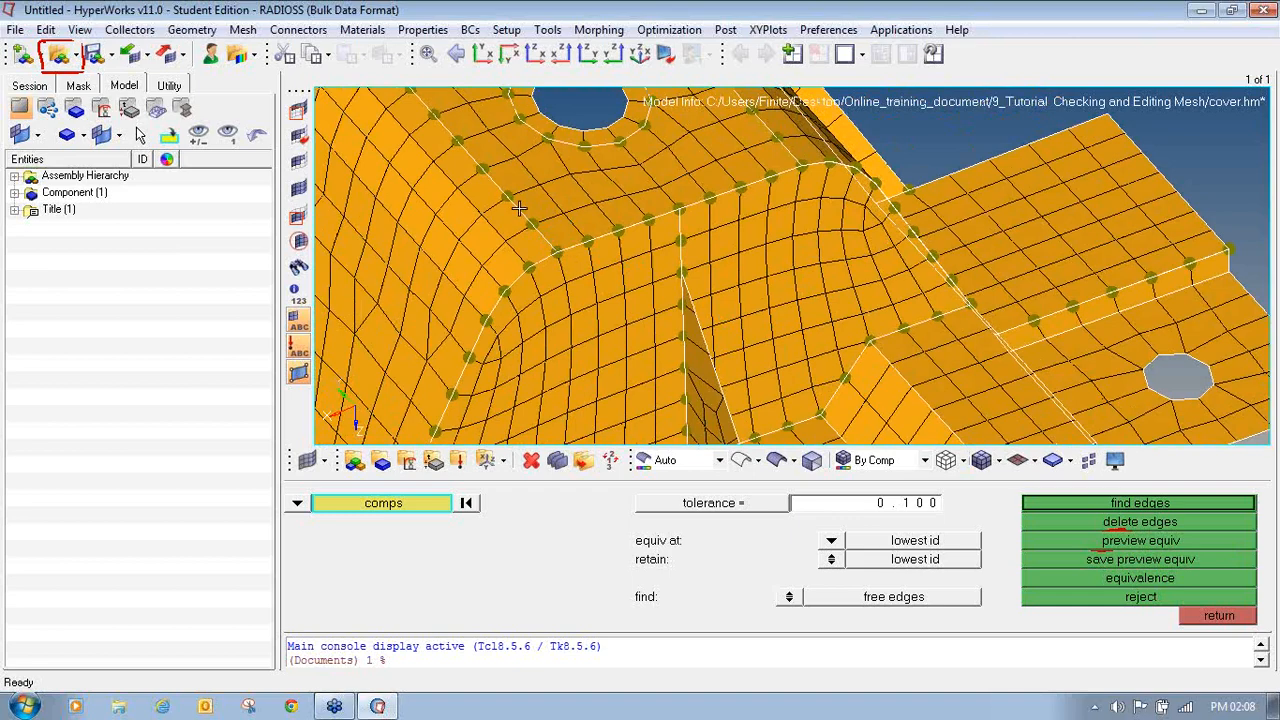
scroll(551, 210, down, 4)
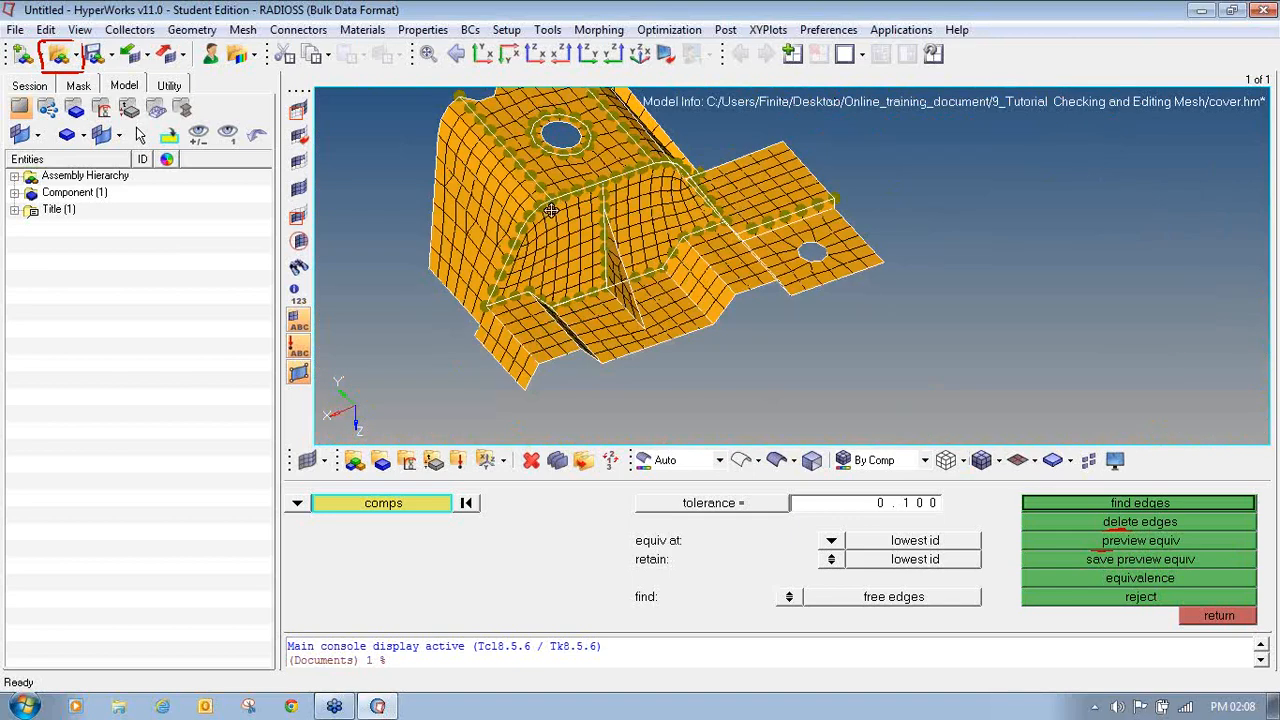
ctrl+right_drag(551, 210, 572, 280)
ctrl+drag(684, 283, 596, 298)
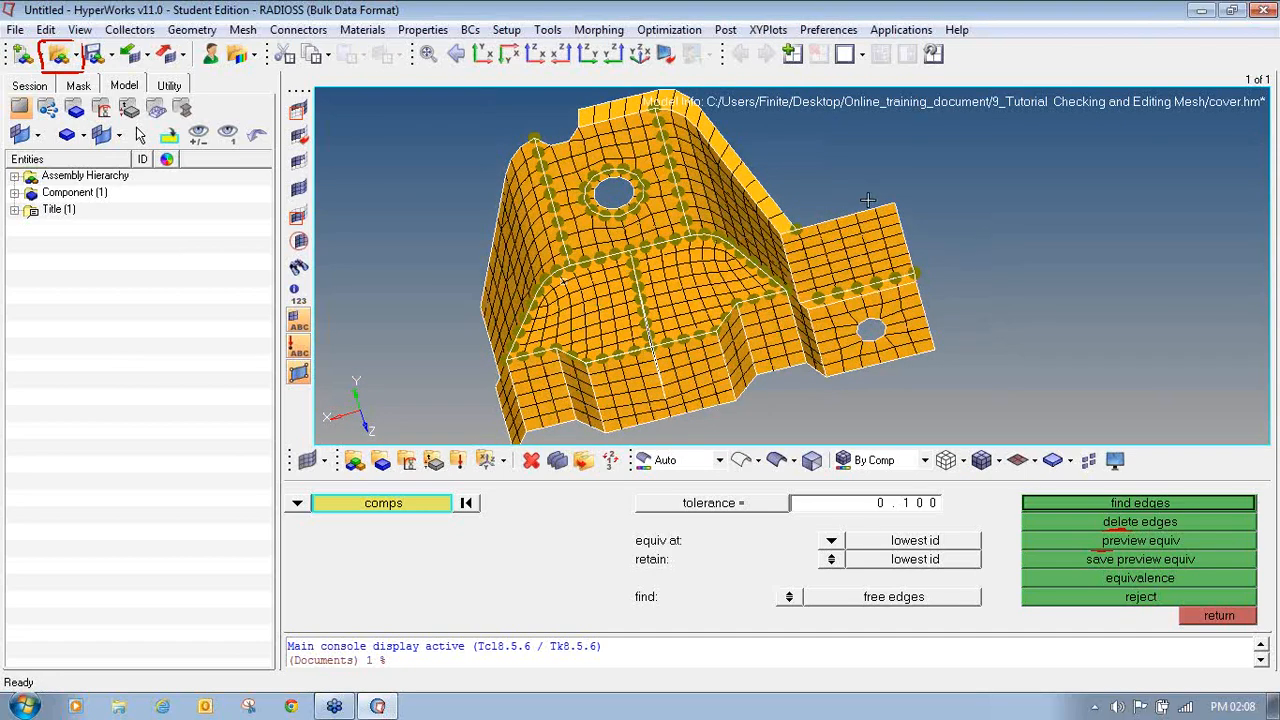
scroll(795, 230, up, 3)
scroll(795, 230, down, 3)
Step: Equivalence the previewed coincident nodes of the cover component
click(1270, 211)
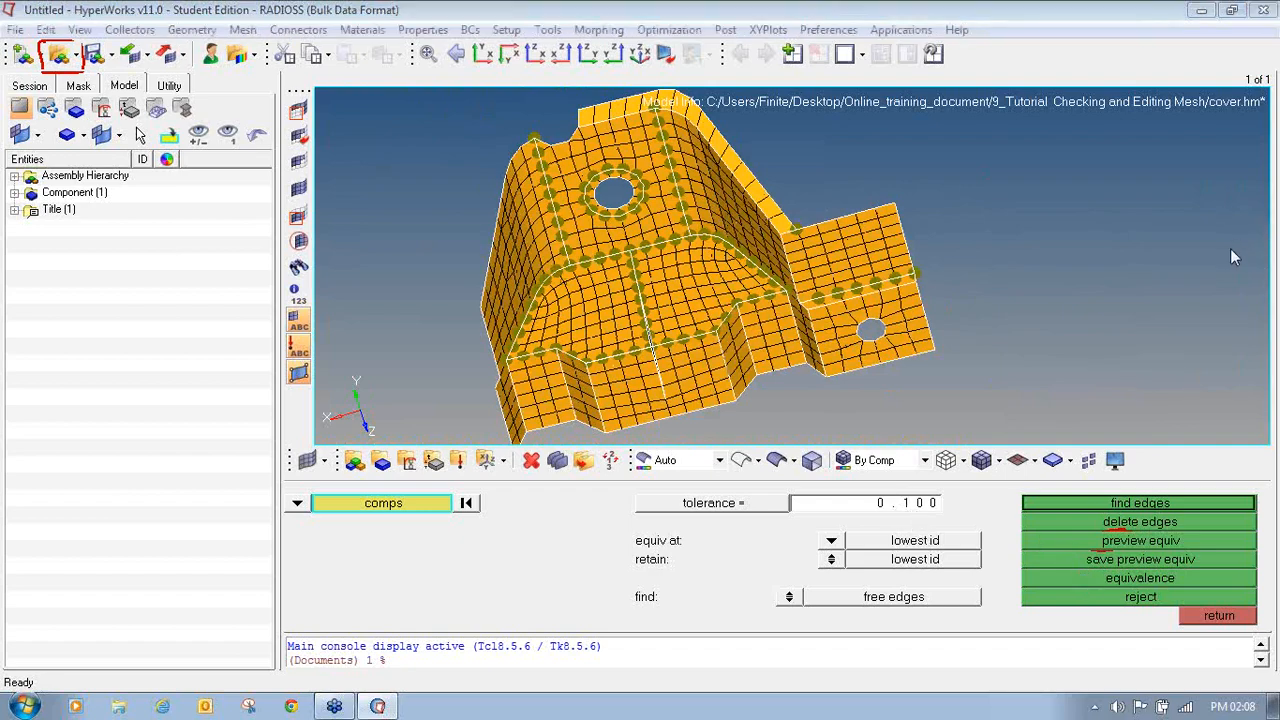
click(1231, 251)
mouse_move(1100, 565)
mouse_down()
mouse_move(1088, 580)
mouse_move(1140, 588)
mouse_move(1195, 572)
mouse_move(1165, 565)
mouse_up()
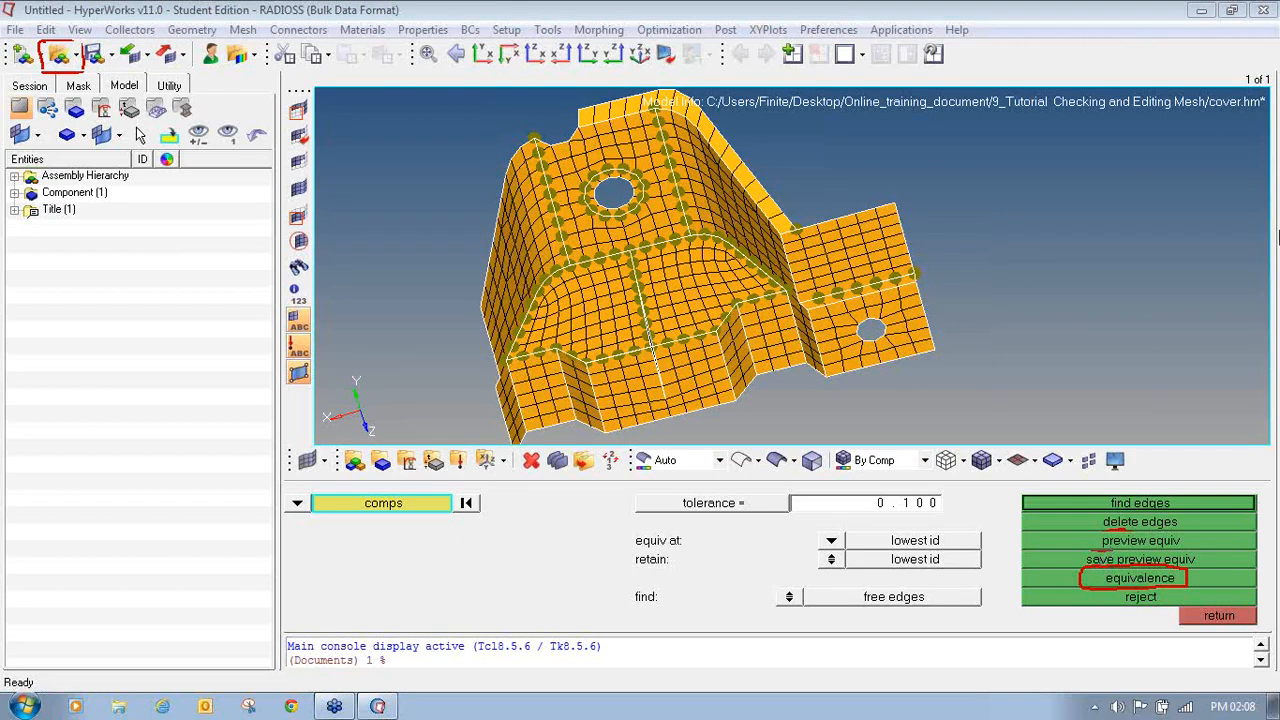
click(1136, 575)
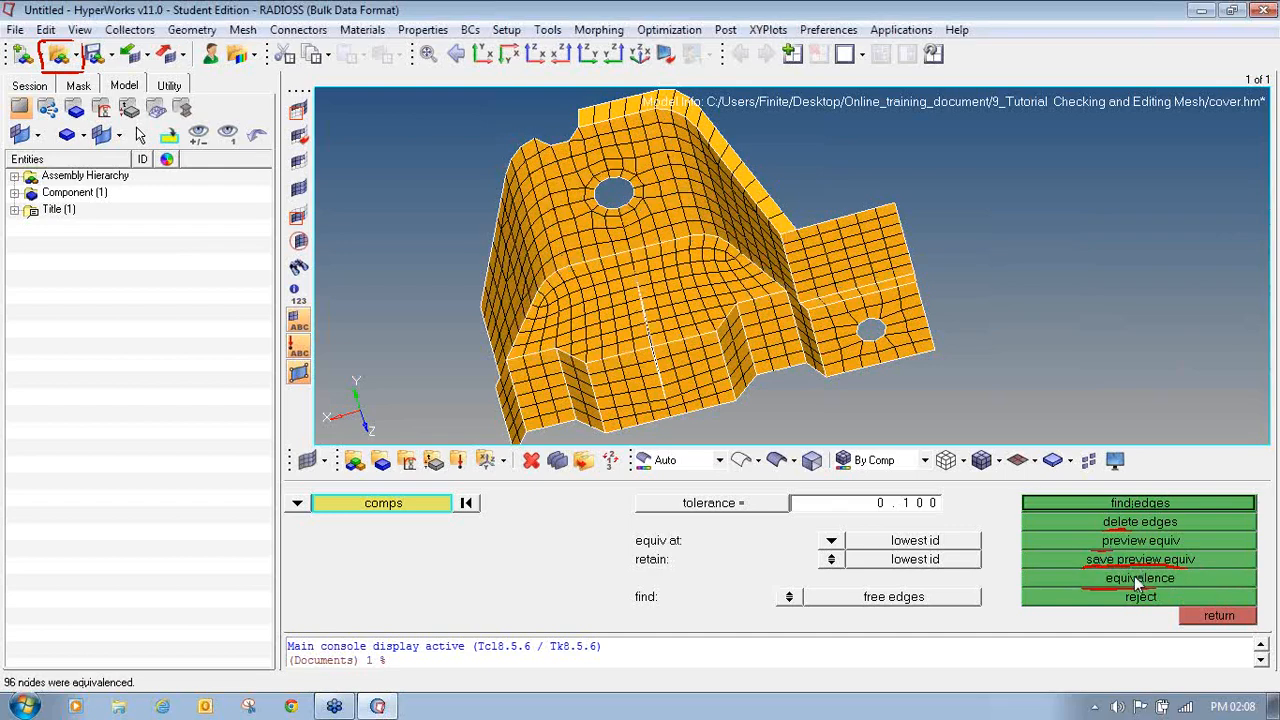
ctrl+drag(697, 309, 776, 317)
ctrl+right_drag(568, 199, 598, 229)
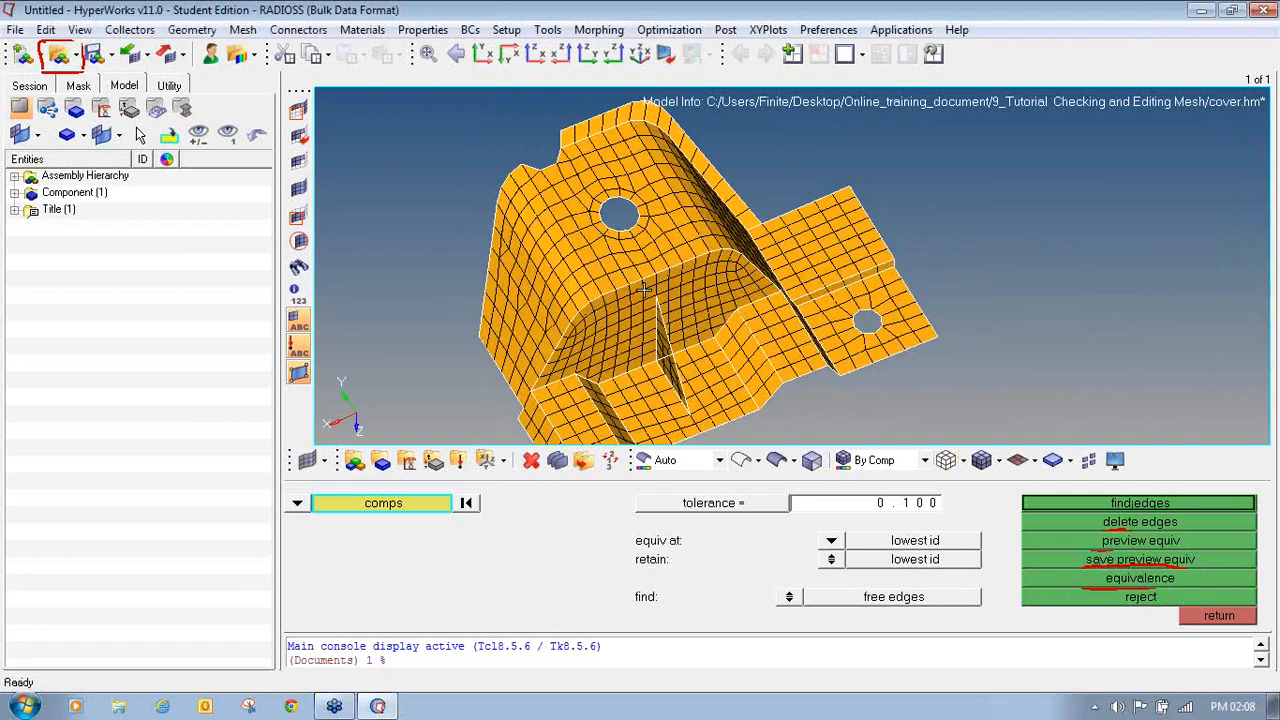
Step: Find the free edges of the equivalenced cover component again to recheck its connectivity
ctrl+drag(660, 286, 660, 282)
ctrl+right_drag(659, 319, 642, 274)
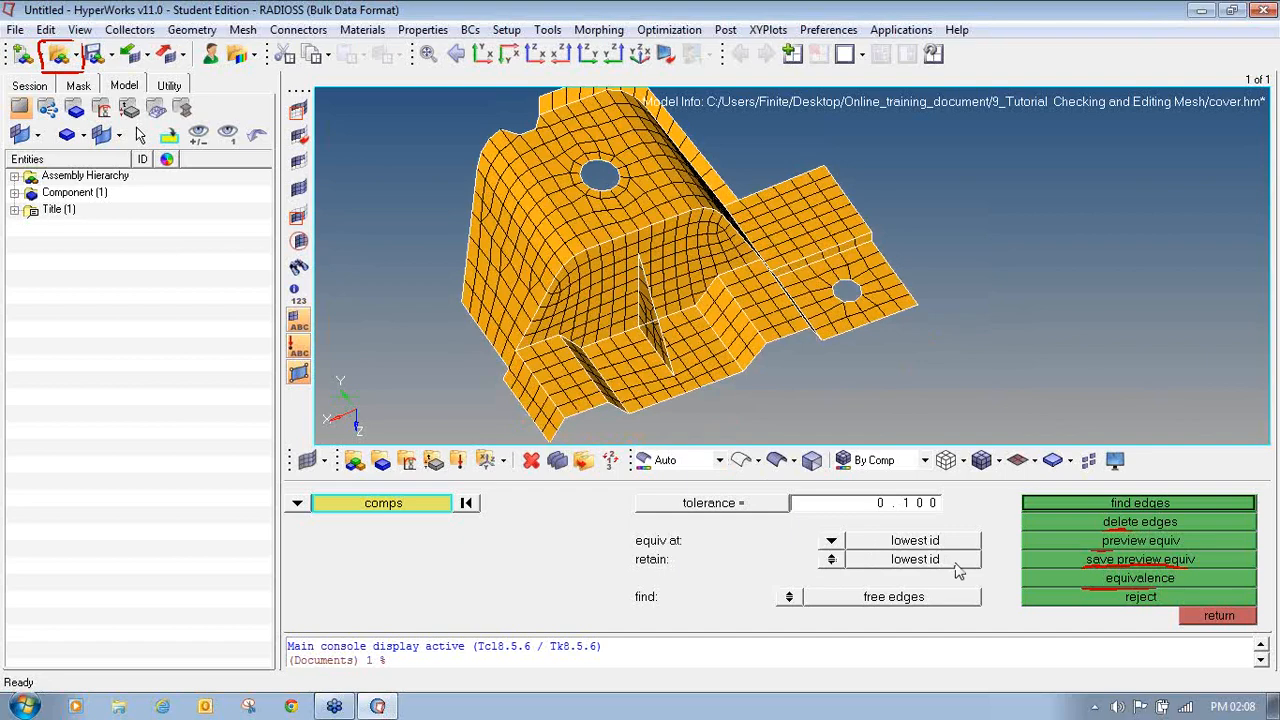
click(1042, 504)
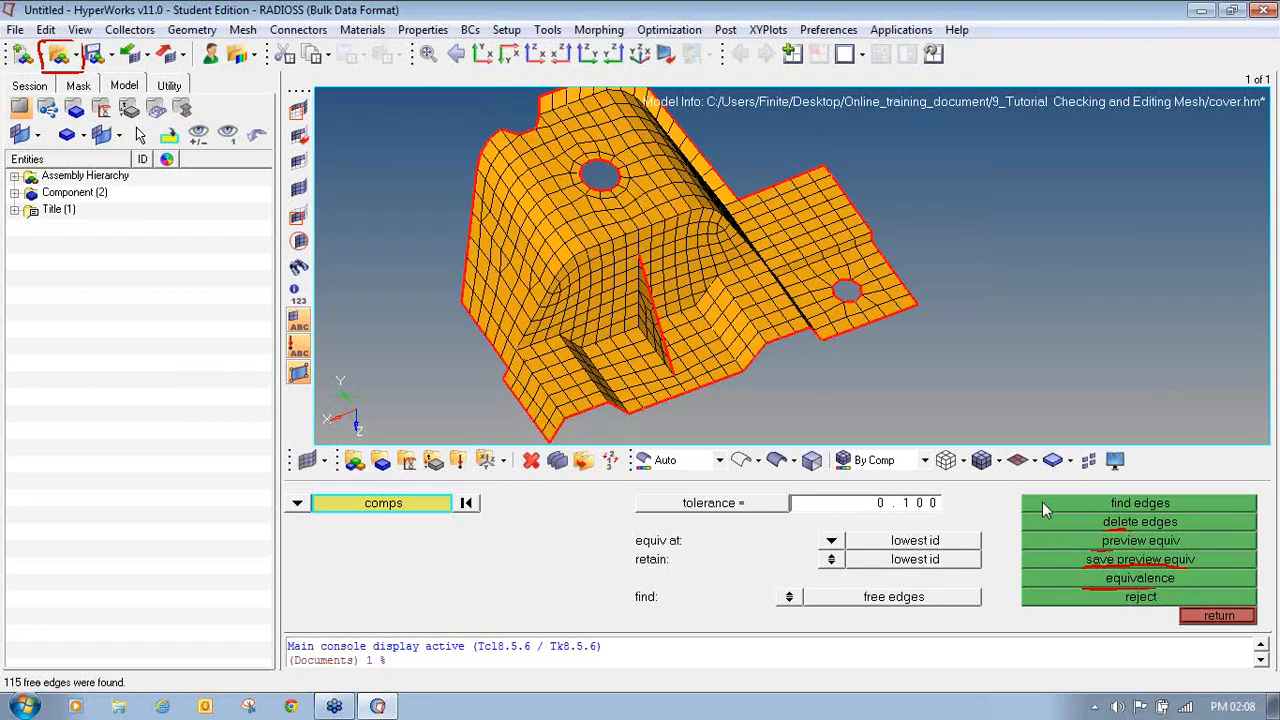
Step: Examine the free edges along the outer boundary, around both holes and along the middle rib from several angles
ctrl+drag(670, 292, 505, 365)
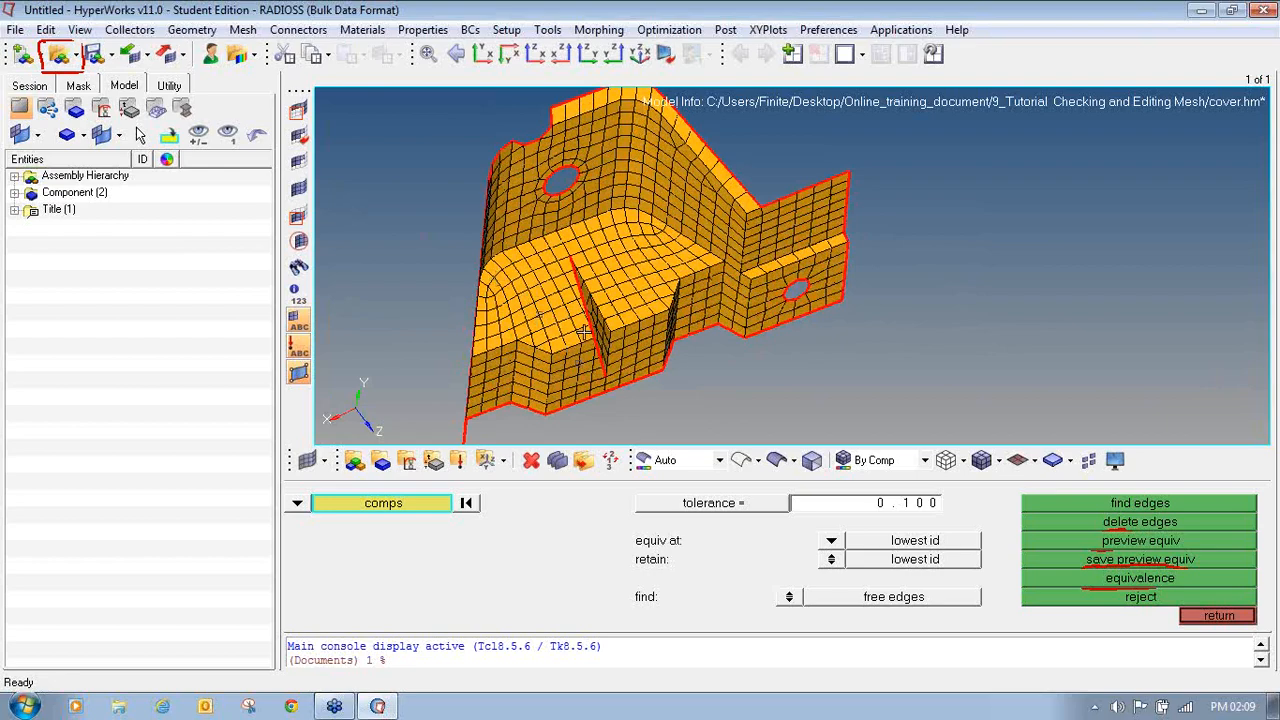
ctrl+drag(583, 333, 640, 329)
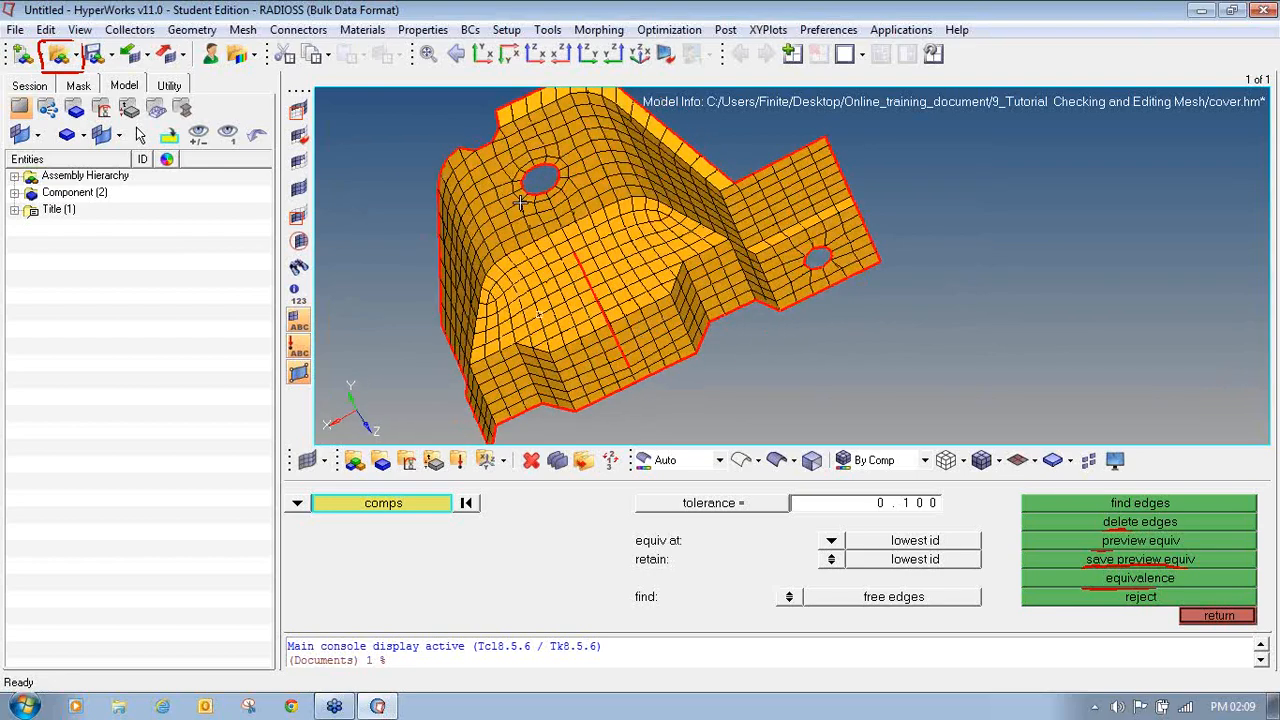
ctrl+right_drag(520, 203, 590, 315)
ctrl+scroll(560, 200, up, 3)
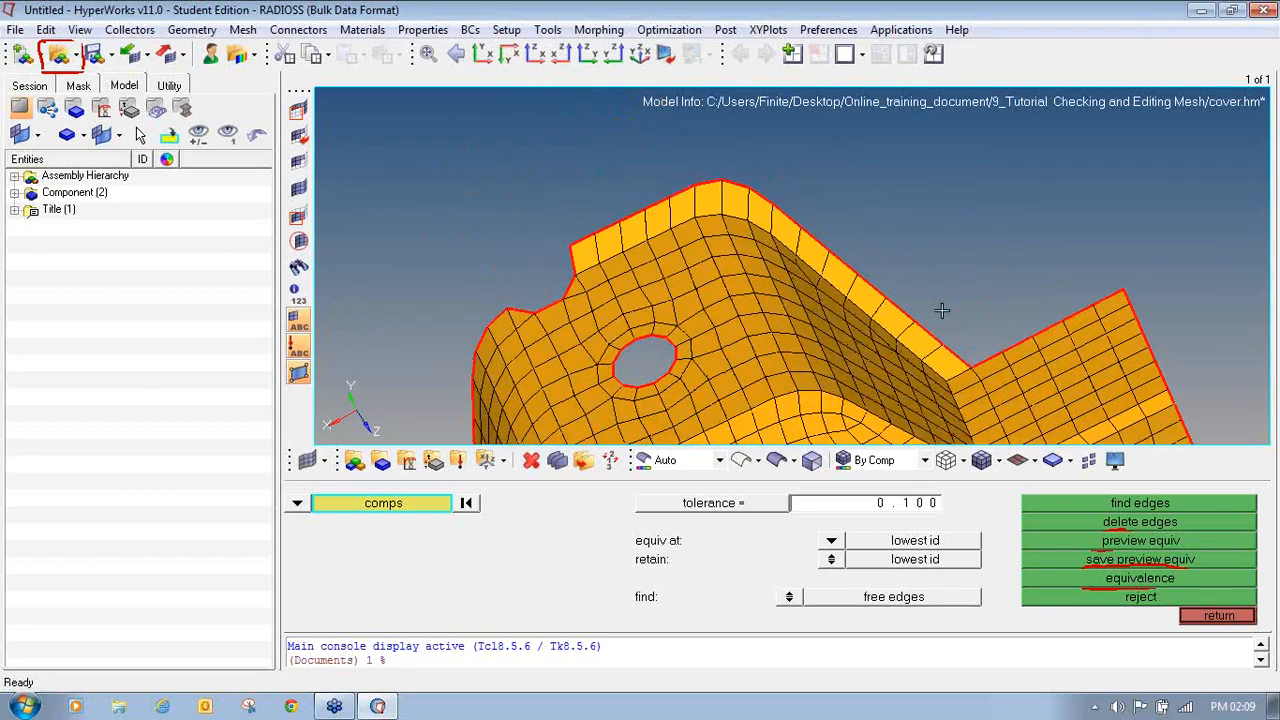
ctrl+drag(1117, 321, 963, 348)
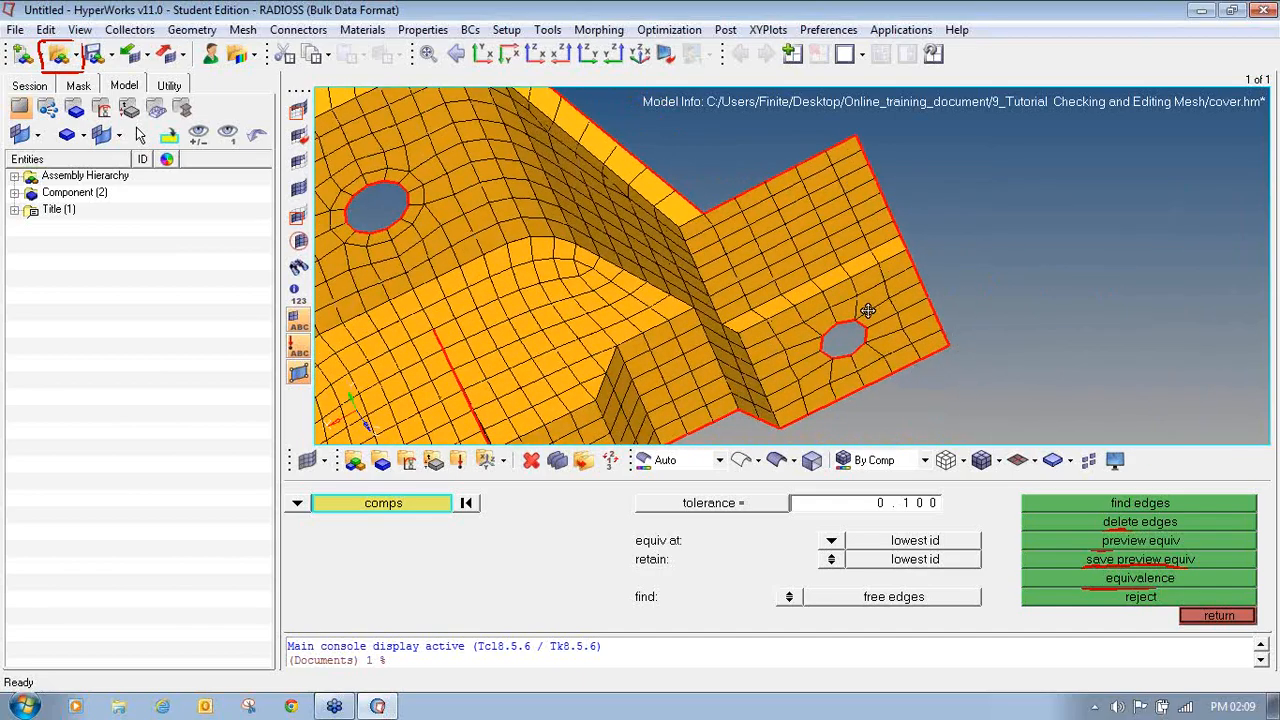
ctrl+scroll(868, 311, down, 5)
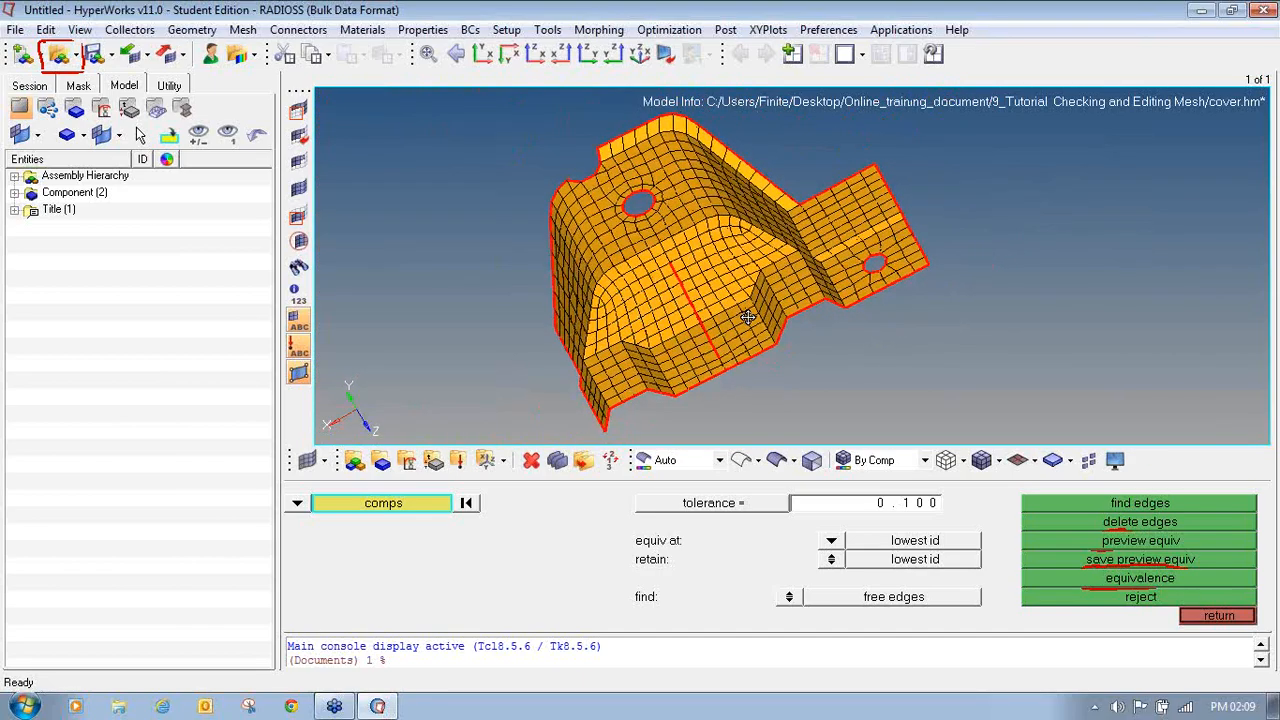
ctrl+drag(748, 316, 922, 329)
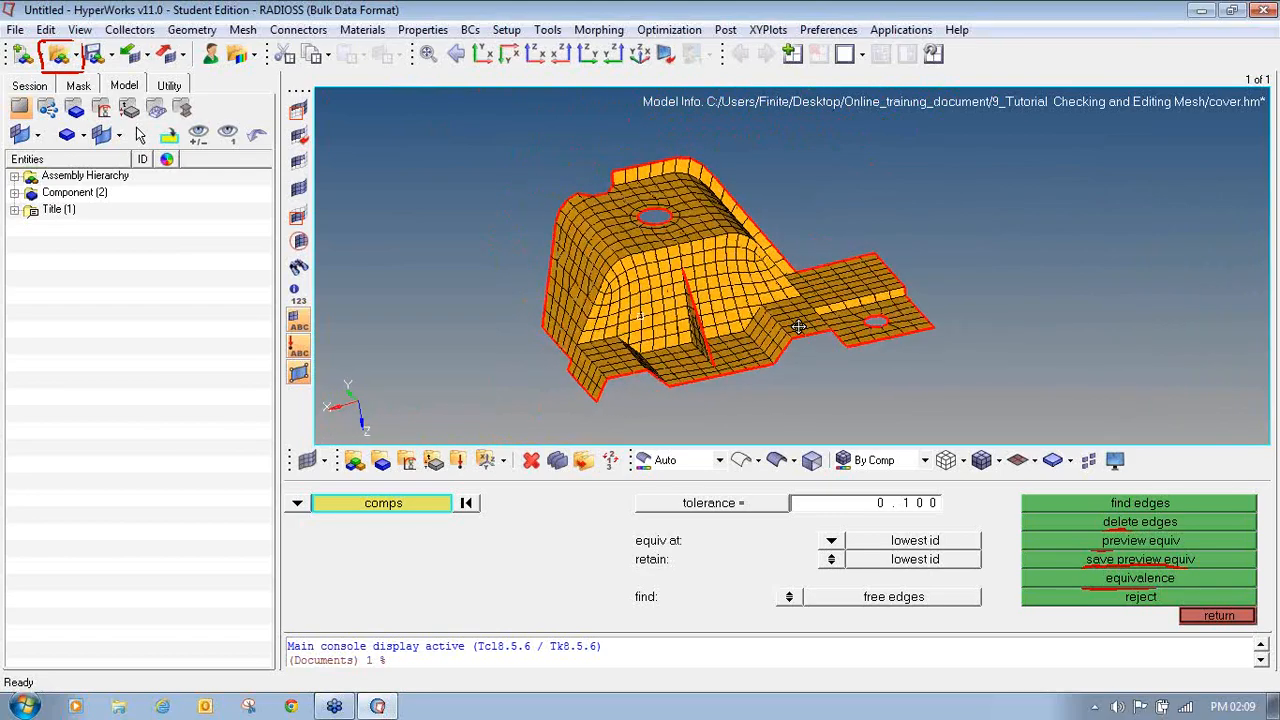
ctrl+drag(798, 326, 857, 303)
ctrl+drag(721, 317, 447, 310)
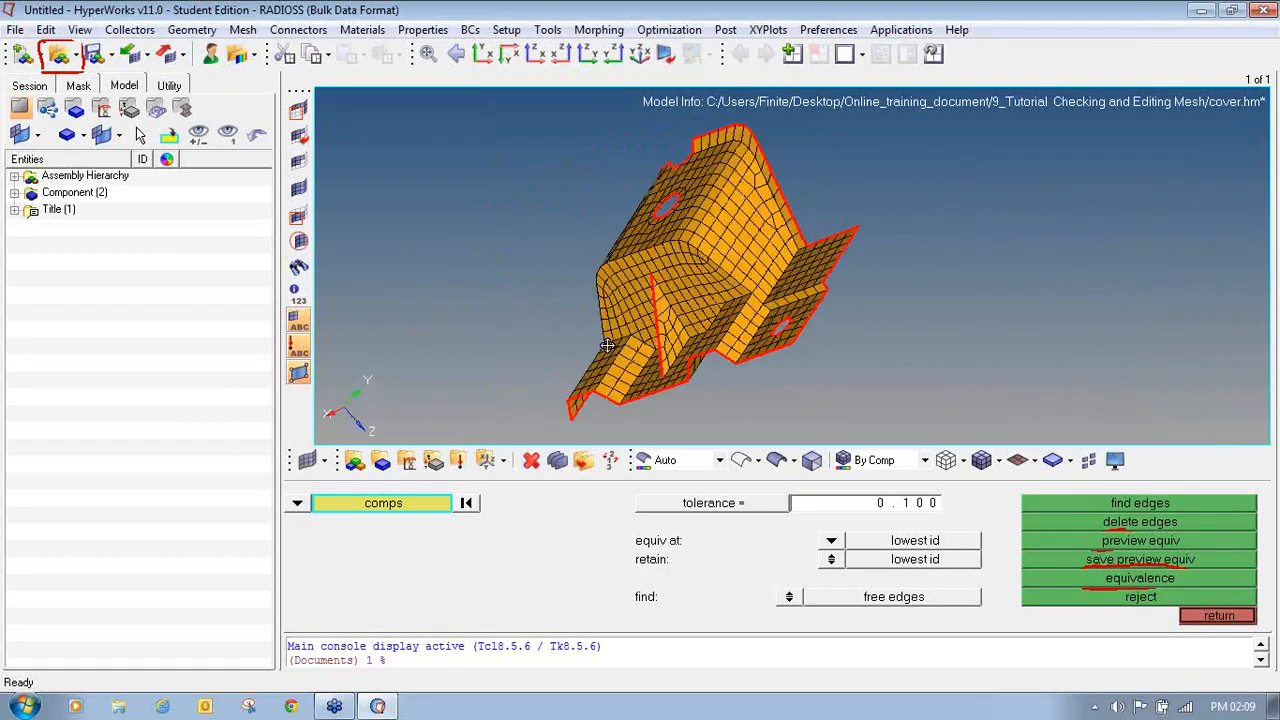
ctrl+drag(923, 279, 745, 309)
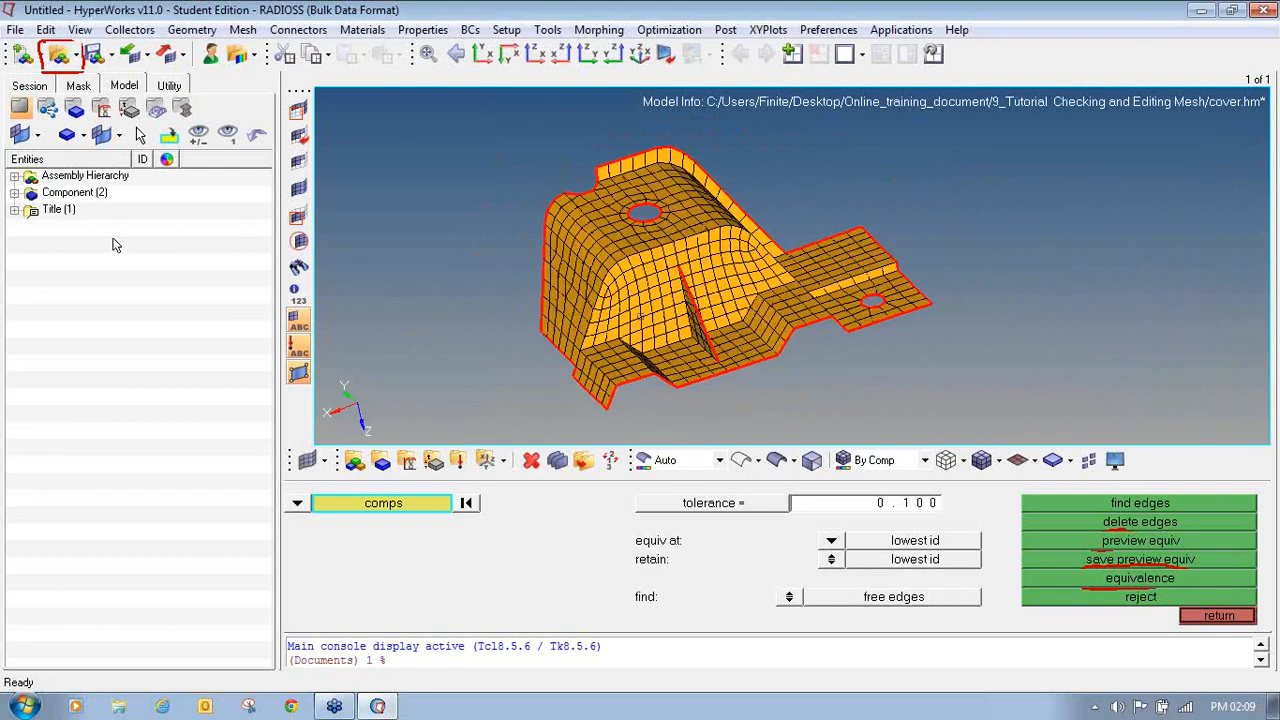
Step: Hide the shells component's elements to inspect the ^edges component on its own, and show the elements again
click(15, 193)
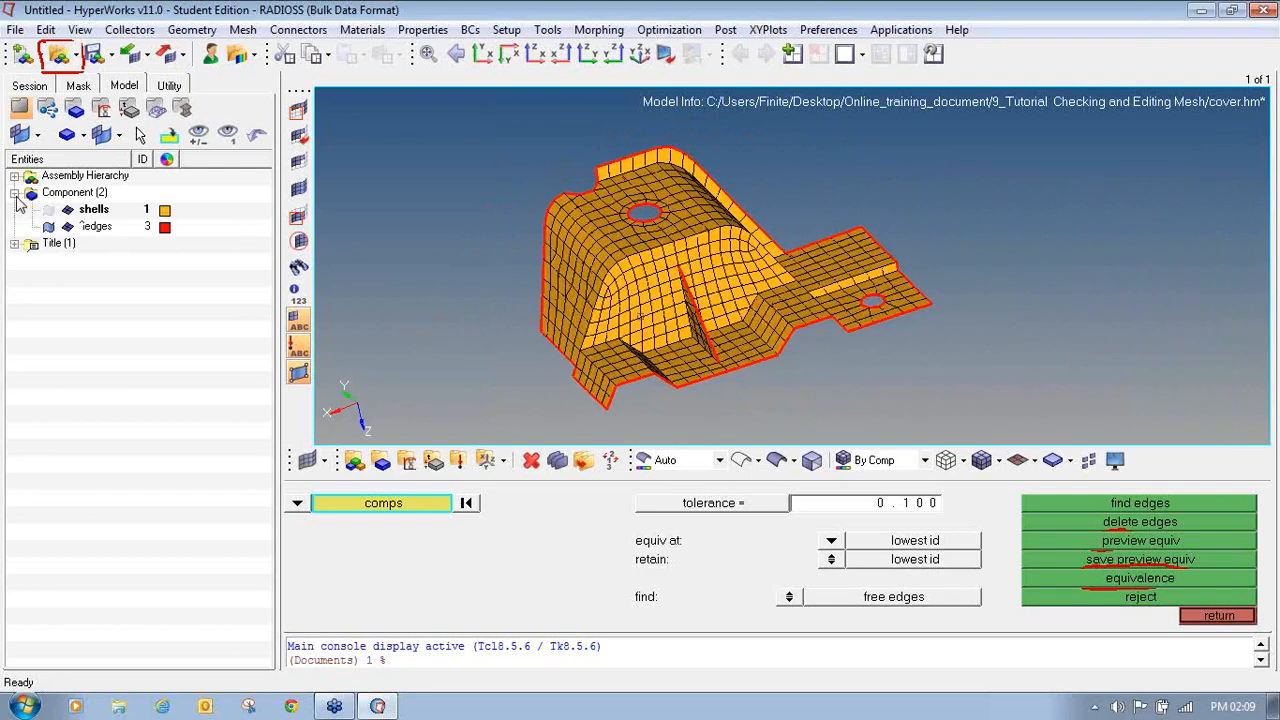
click(67, 210)
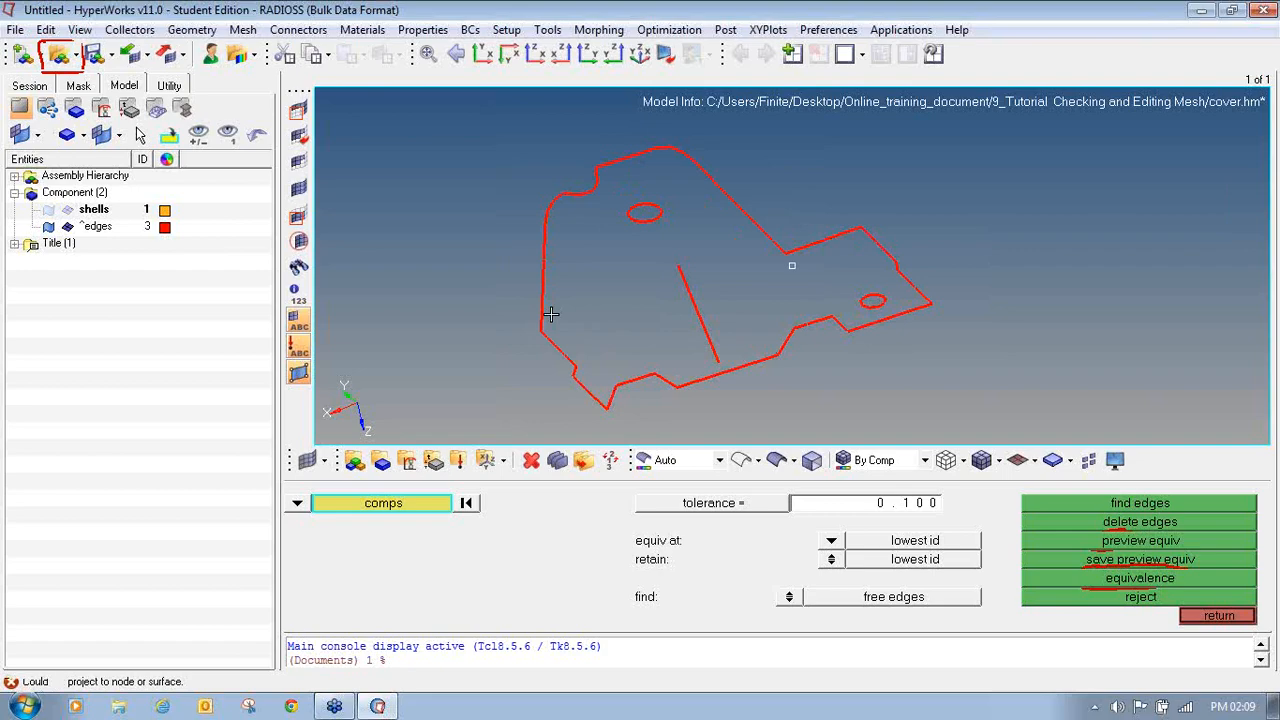
ctrl+drag(549, 306, 563, 320)
ctrl+right_drag(626, 289, 557, 277)
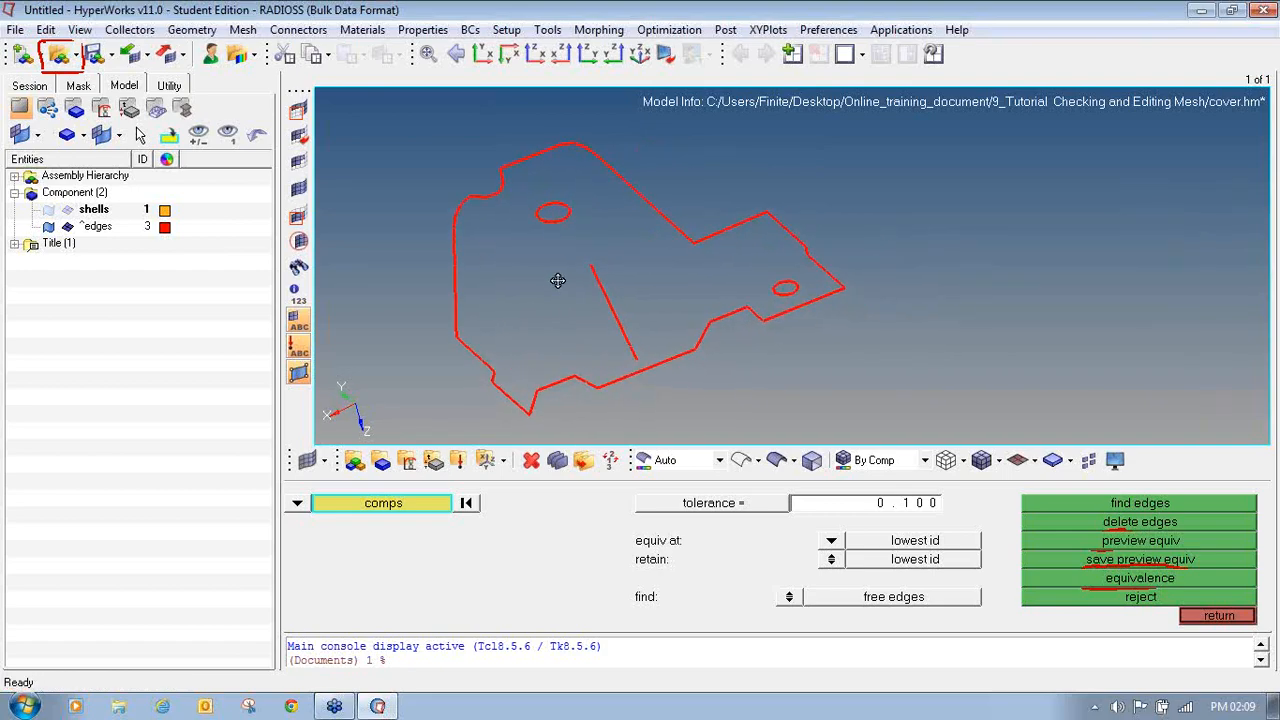
ctrl+drag(573, 279, 770, 310)
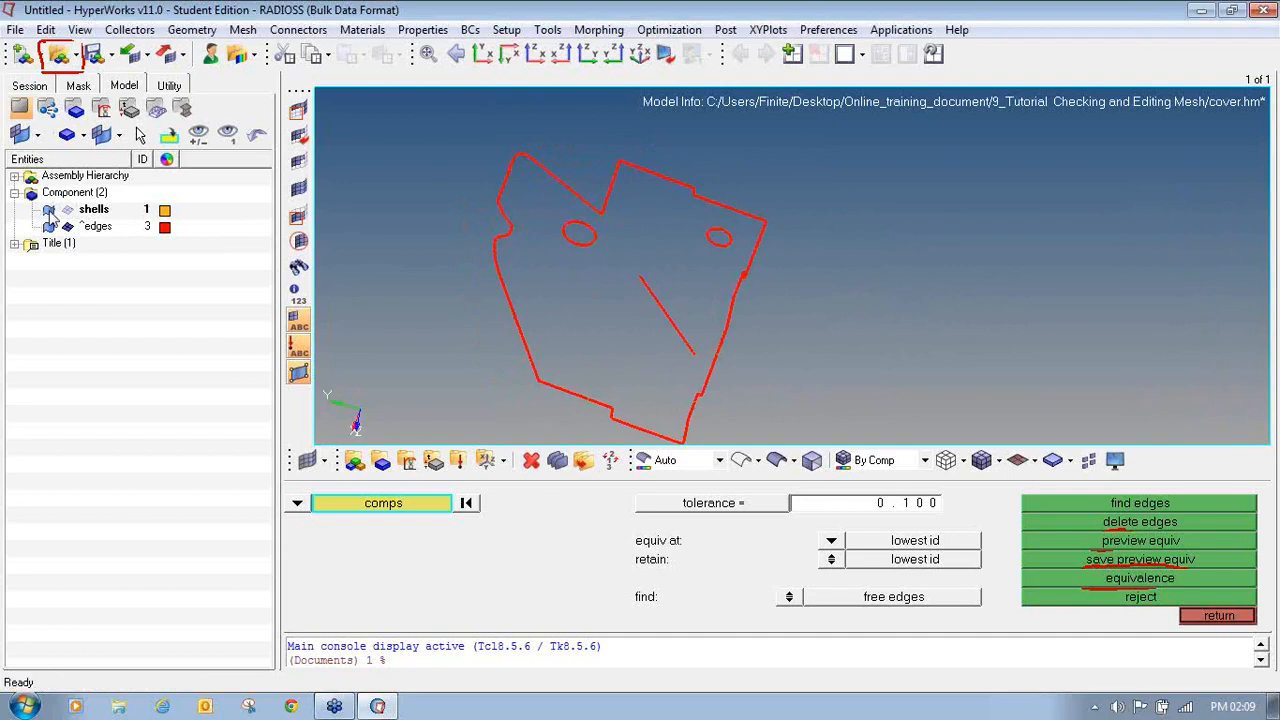
click(49, 210)
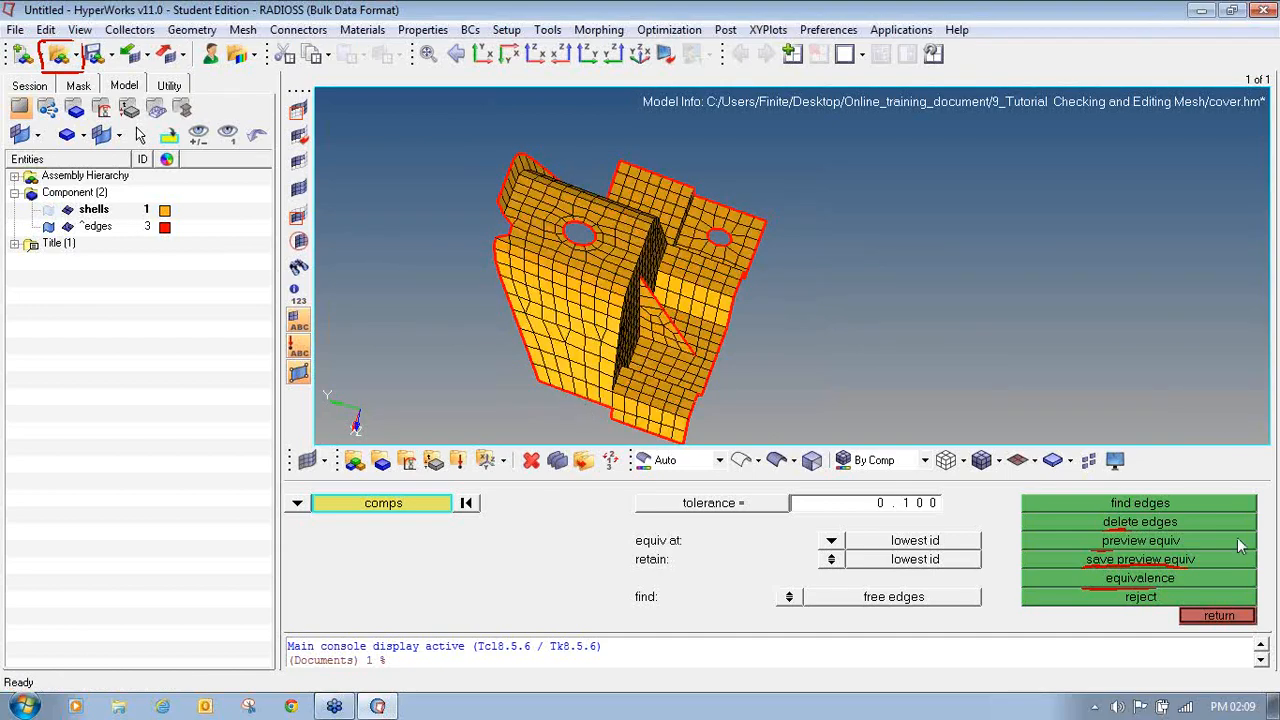
Step: Delete the generated free edges and close the edge check
click(1150, 520)
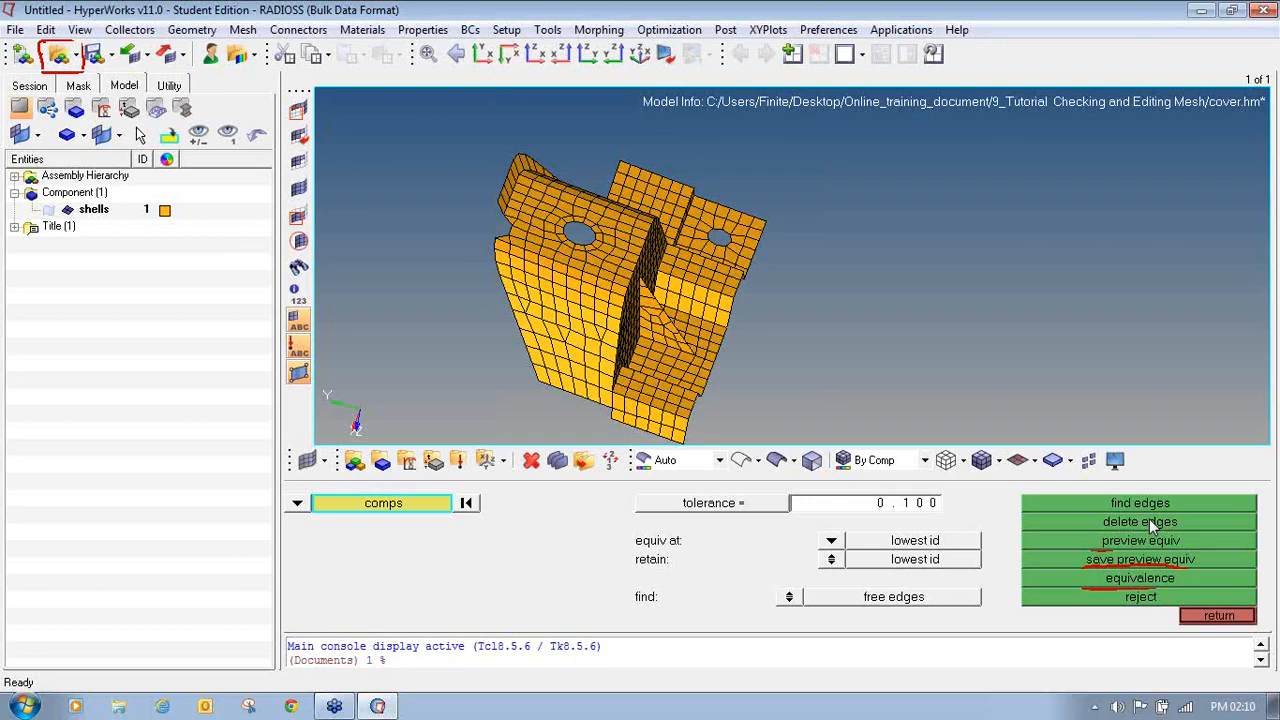
click(1146, 338)
mouse_move(749, 300)
ctrl+mouse_down()
mouse_move(703, 317)
mouse_move(625, 277)
mouse_move(581, 282)
mouse_move(647, 290)
ctrl+mouse_up()
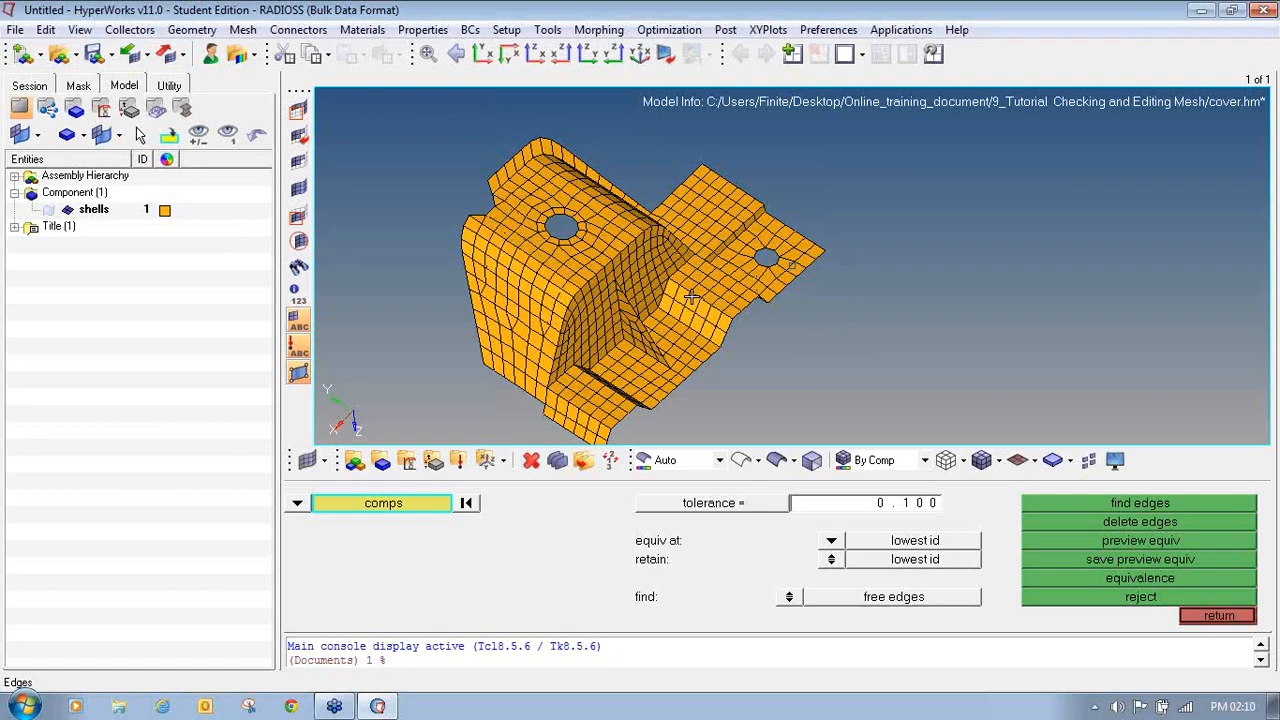
ctrl+right_drag(692, 296, 653, 285)
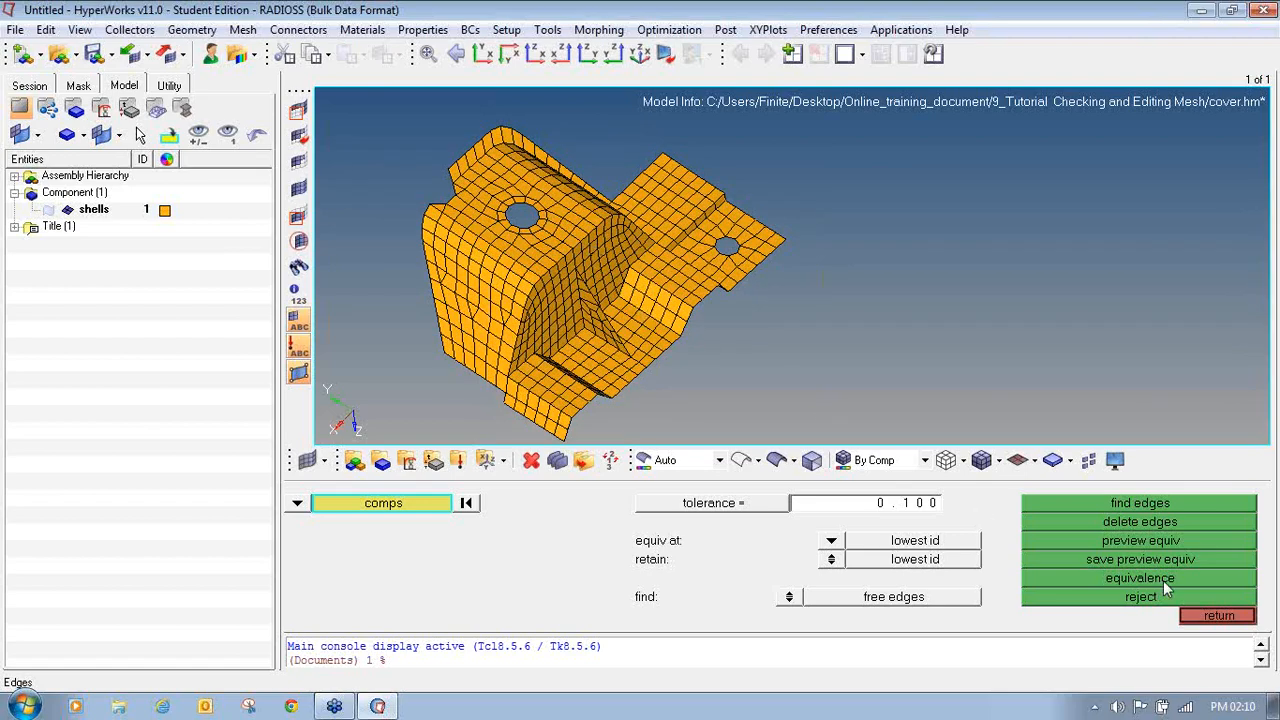
click(1218, 616)
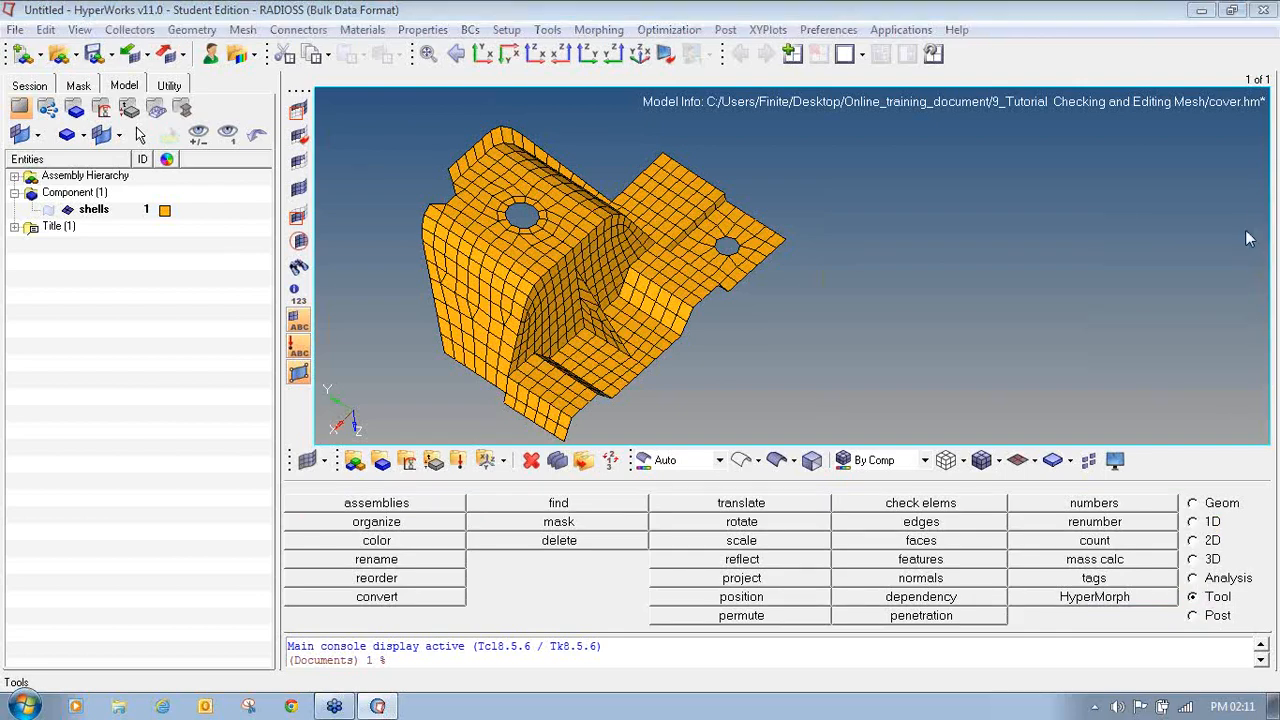
Step: Display the shells component's element normals as vectors and check which way they point across the mesh
mouse_move(1232, 584)
mouse_down()
mouse_move(1186, 574)
mouse_move(1218, 597)
mouse_move(1240, 585)
mouse_move(1200, 588)
mouse_up()
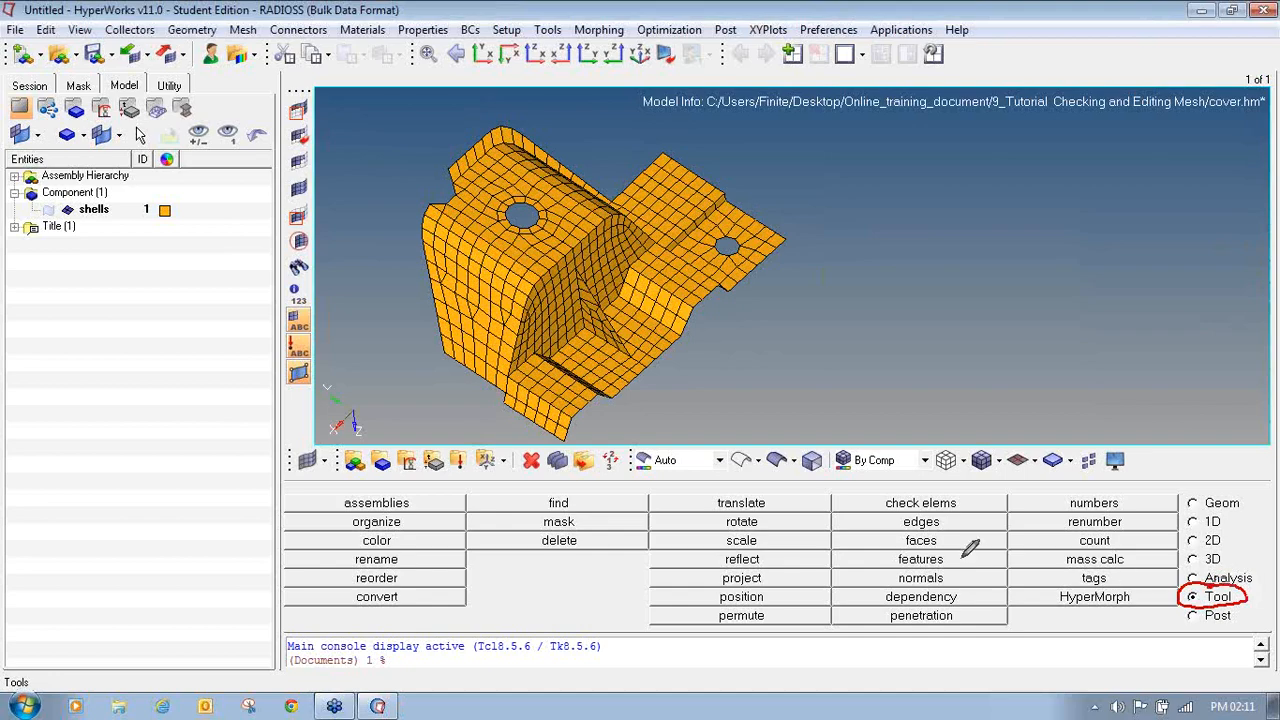
mouse_move(916, 568)
mouse_down()
mouse_move(848, 567)
mouse_move(838, 588)
mouse_move(995, 587)
mouse_move(1008, 570)
mouse_move(908, 563)
mouse_up()
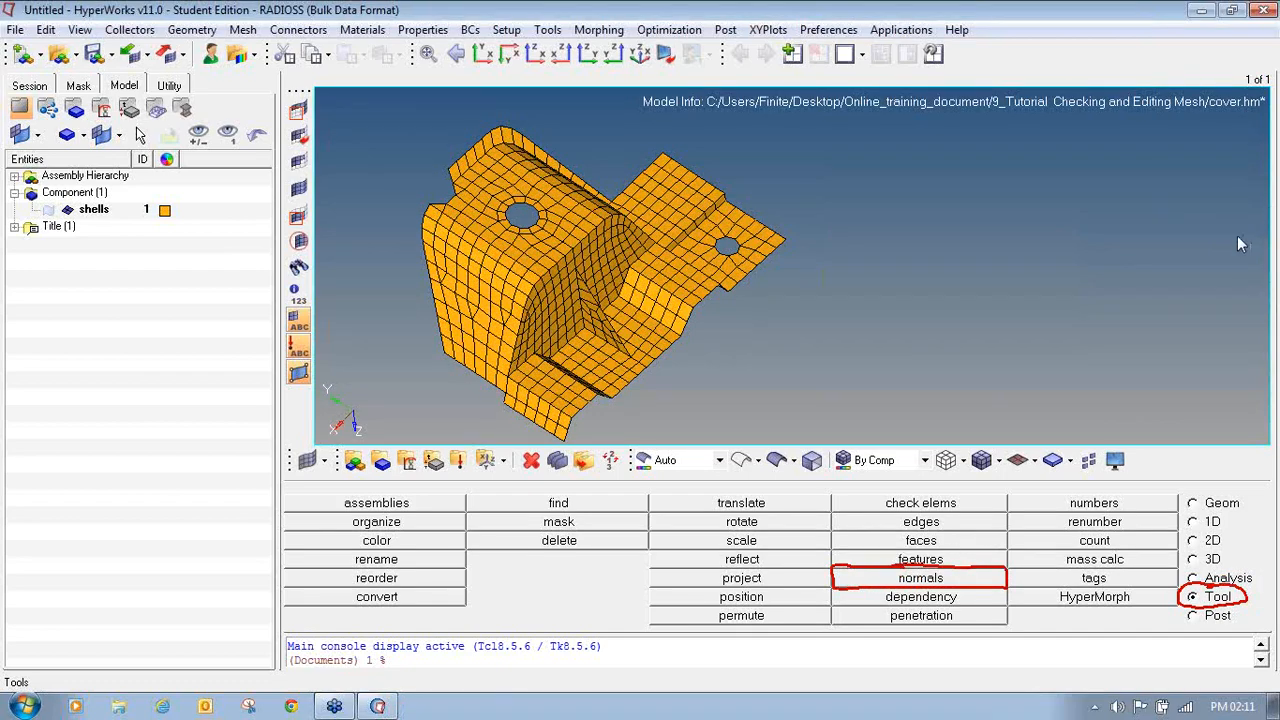
click(921, 582)
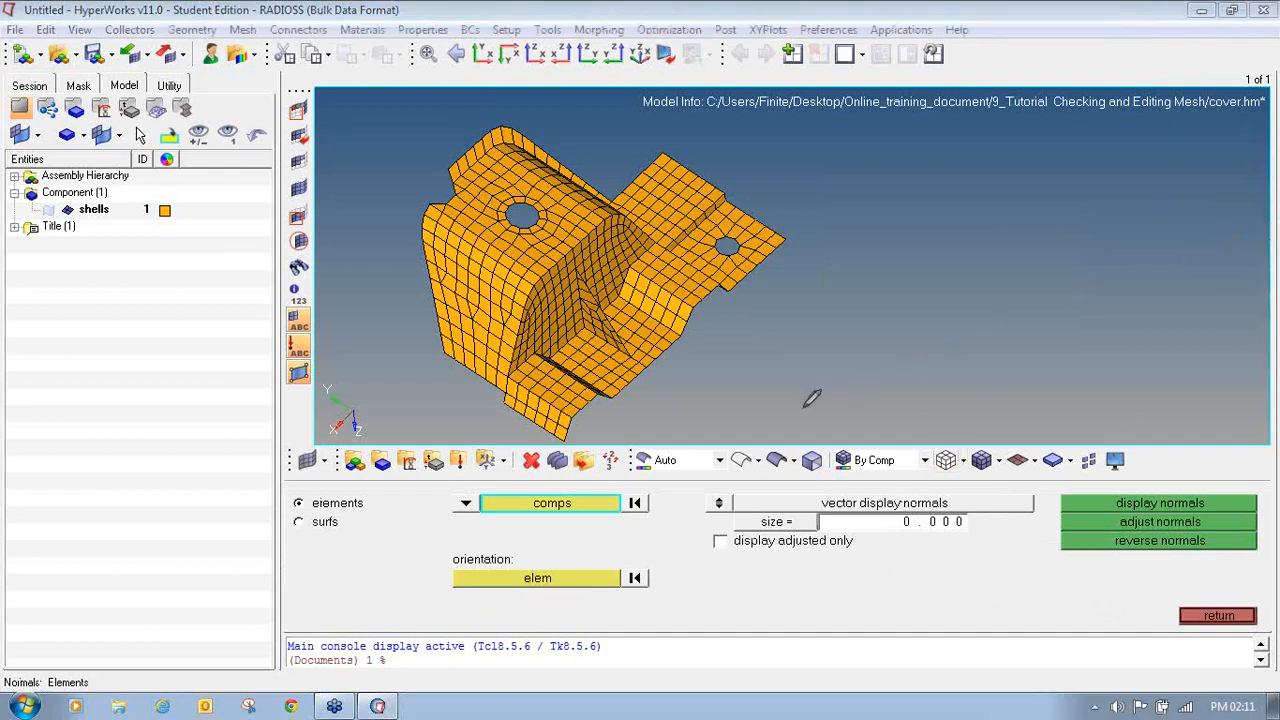
mouse_move(298, 487)
mouse_down()
mouse_move(300, 513)
mouse_move(355, 518)
mouse_move(372, 490)
mouse_move(298, 496)
mouse_up()
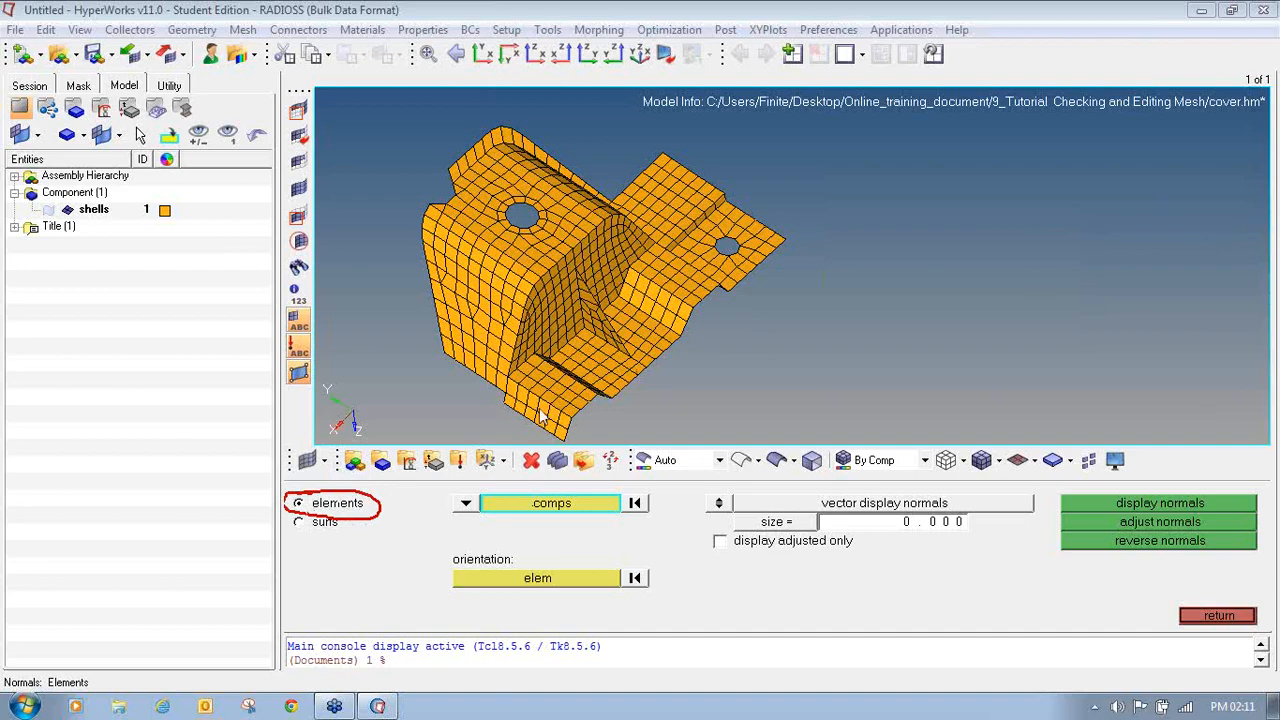
click(326, 504)
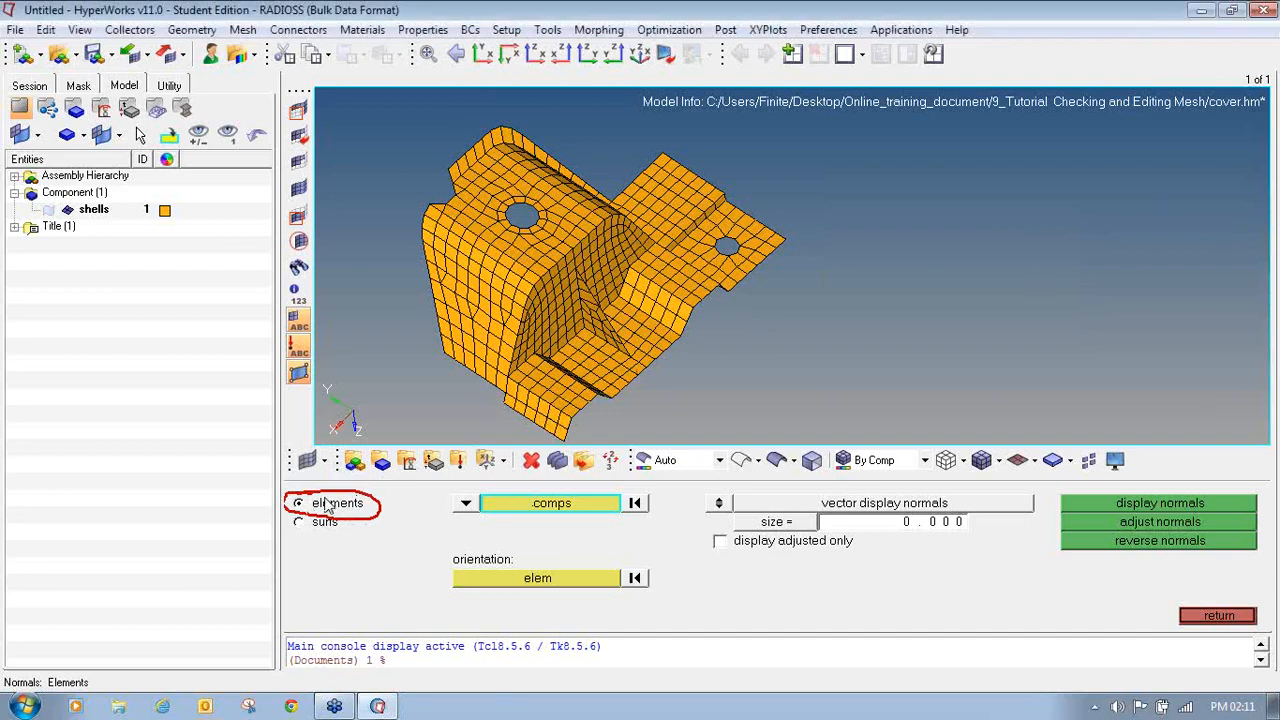
click(566, 270)
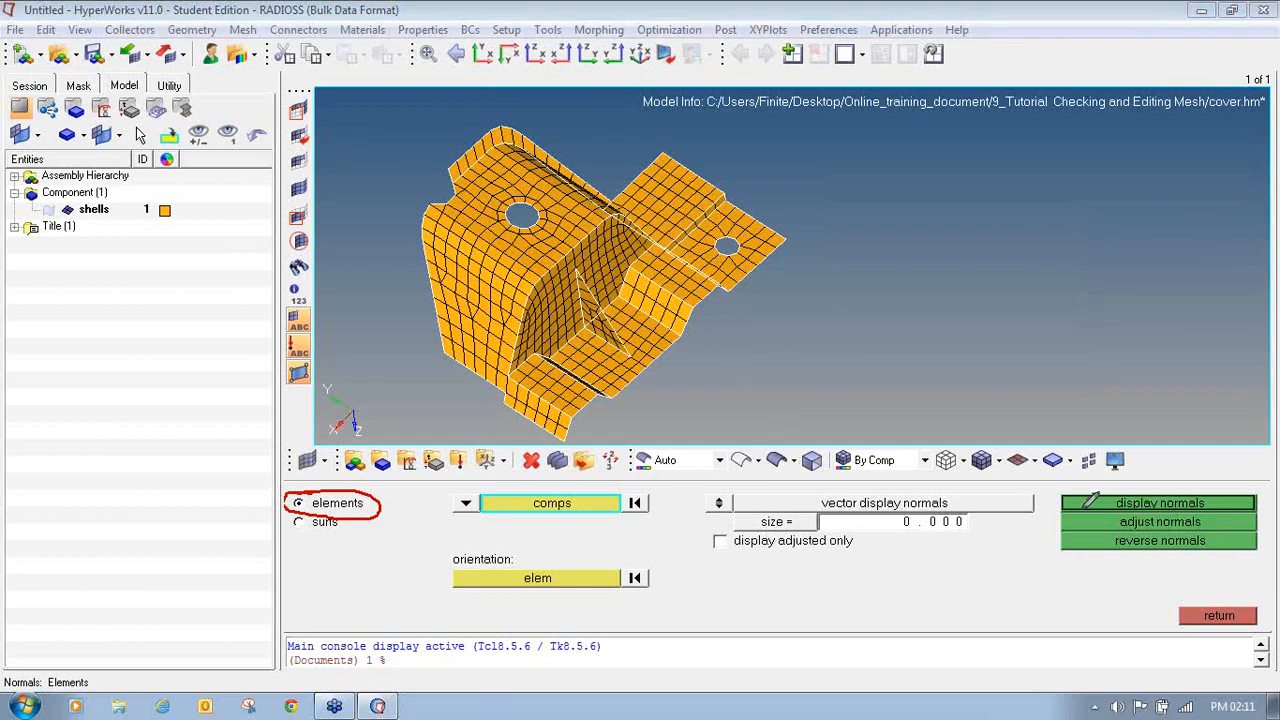
mouse_move(1108, 498)
mouse_down()
mouse_move(1150, 509)
mouse_move(1225, 488)
mouse_move(1110, 495)
mouse_up()
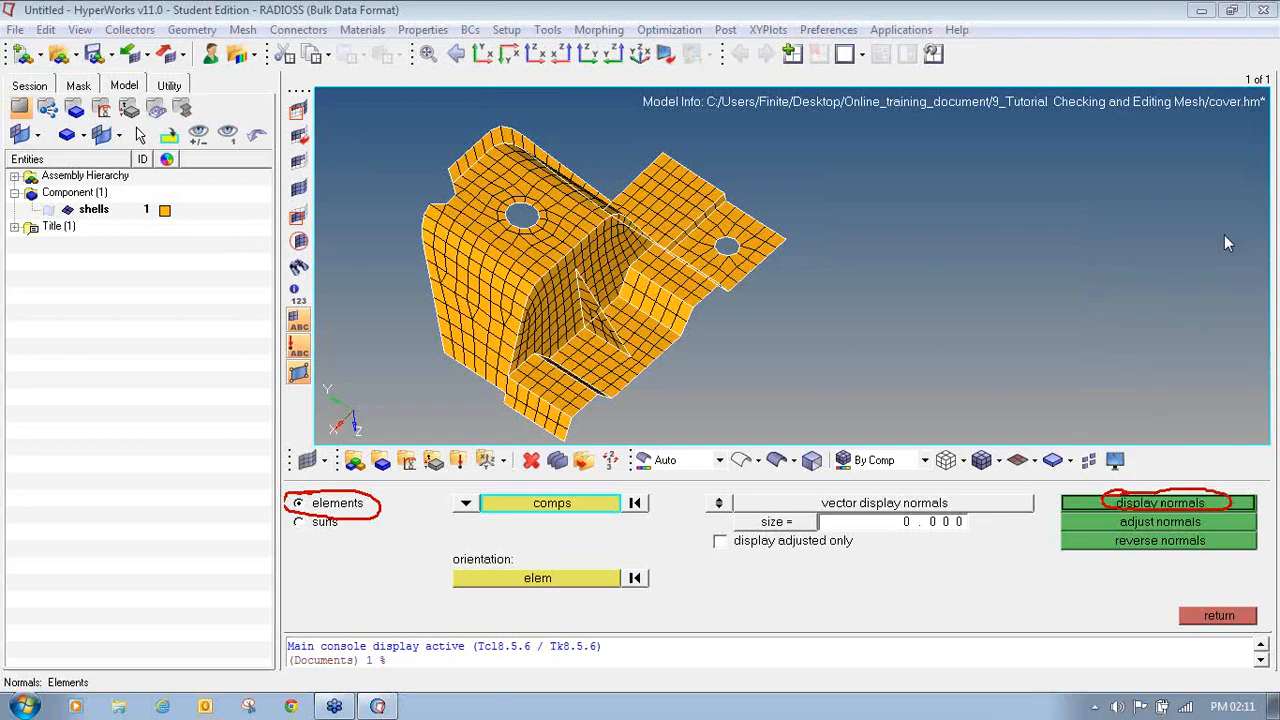
click(1166, 500)
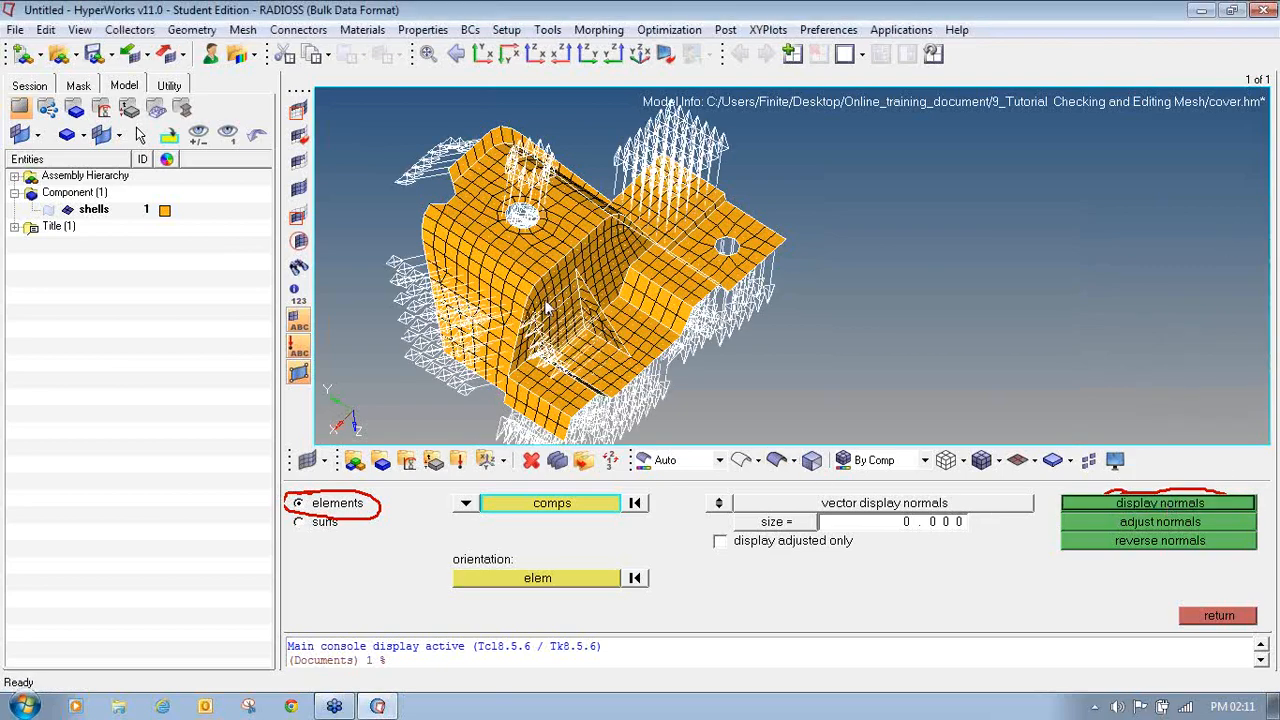
ctrl+drag(622, 314, 487, 295)
ctrl+right_drag(488, 294, 590, 278)
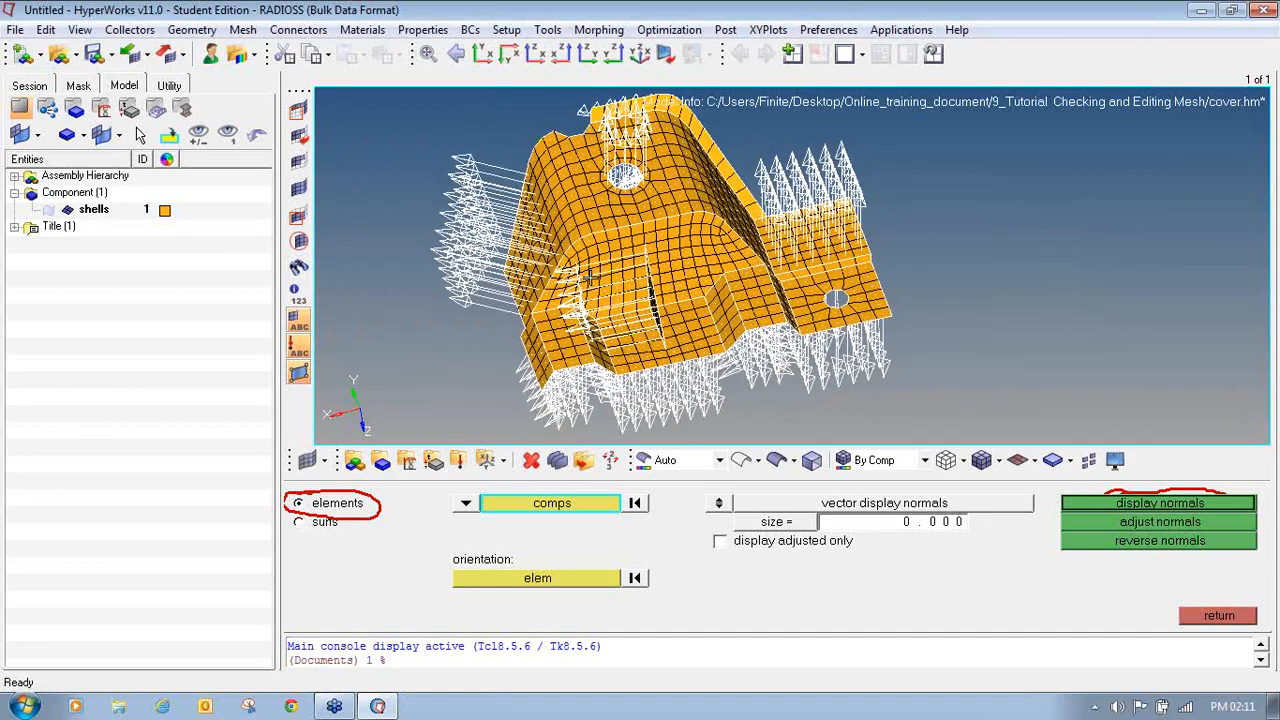
ctrl+drag(662, 289, 620, 257)
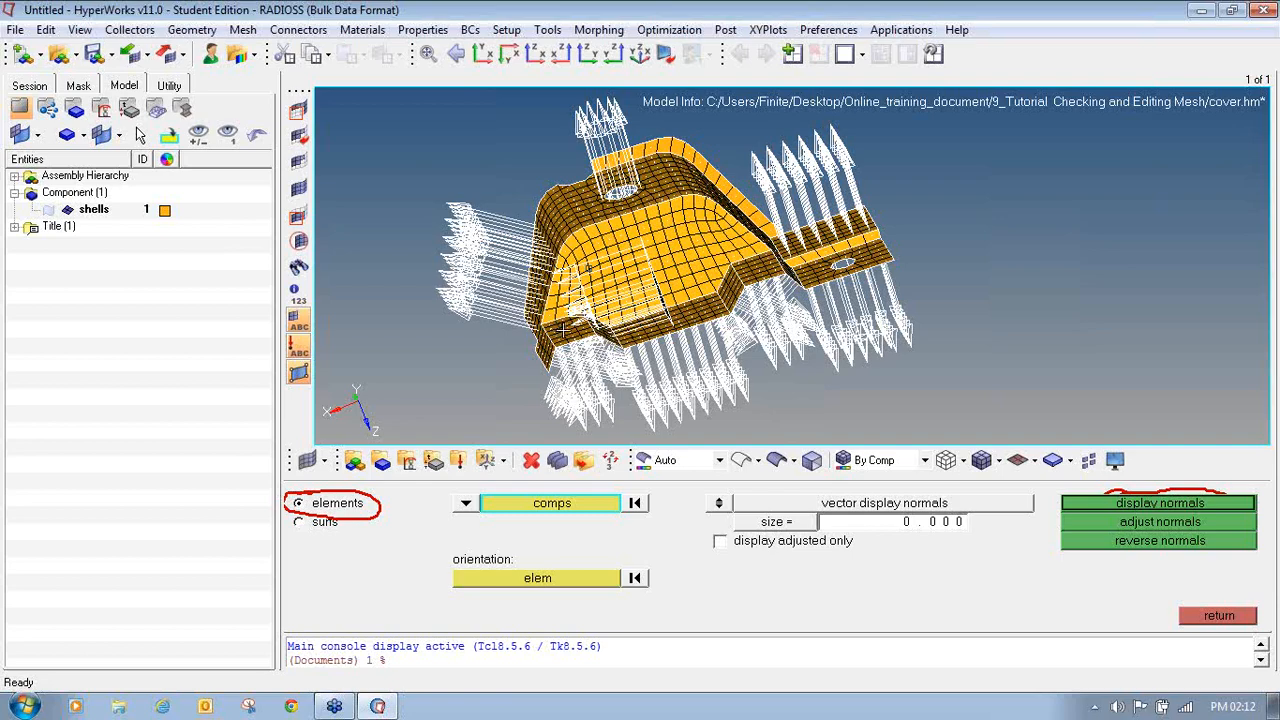
Step: Display the element normals in color mode and inspect both sides of the mesh for inconsistent orientation
click(720, 503)
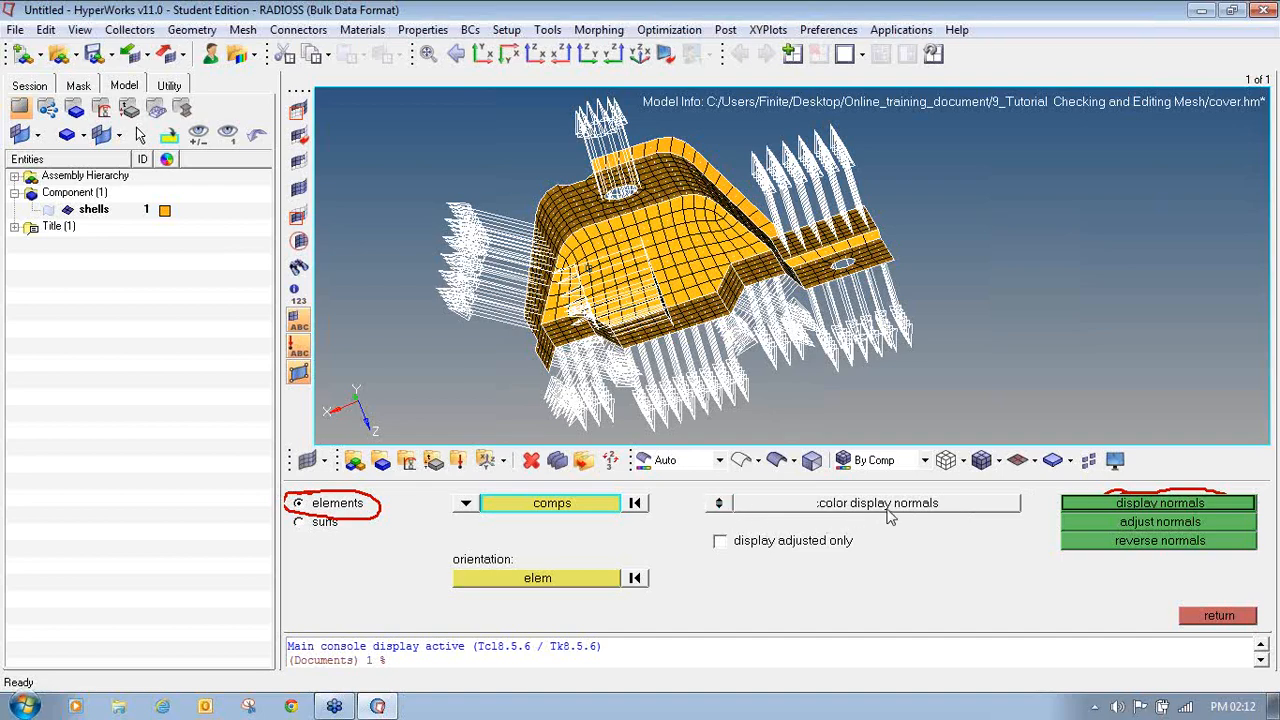
click(1085, 502)
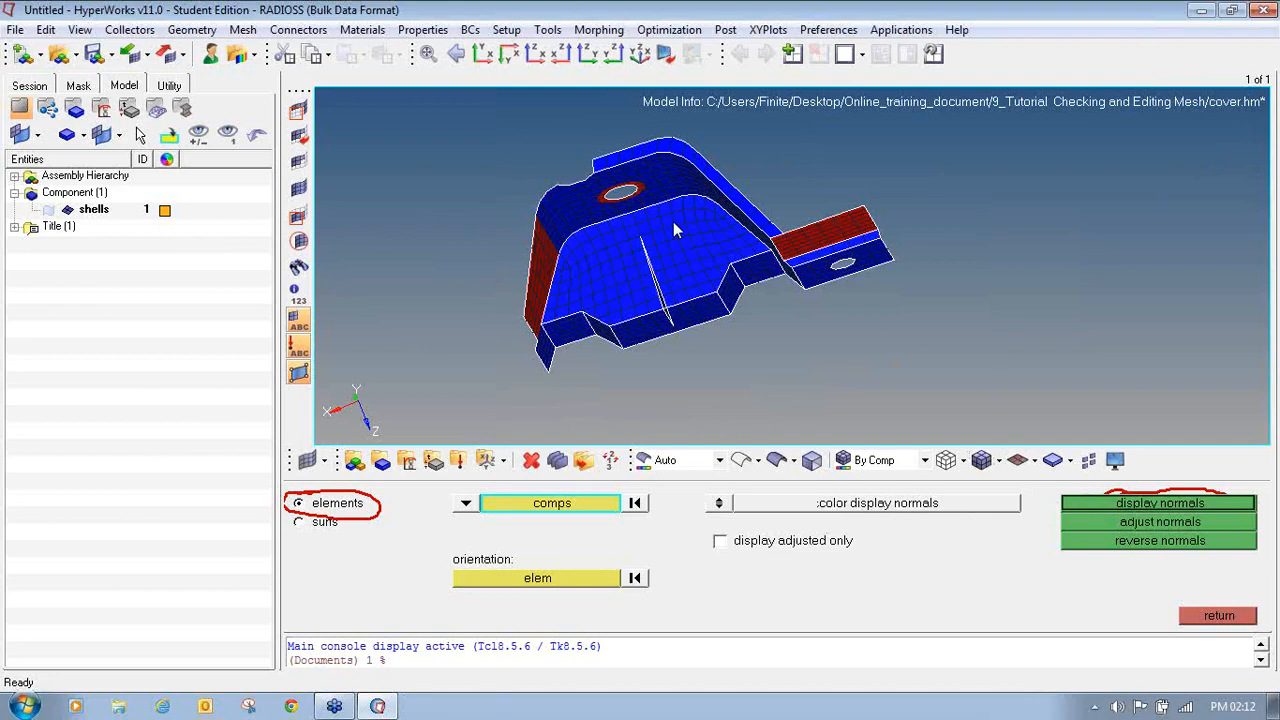
ctrl+drag(673, 225, 720, 256)
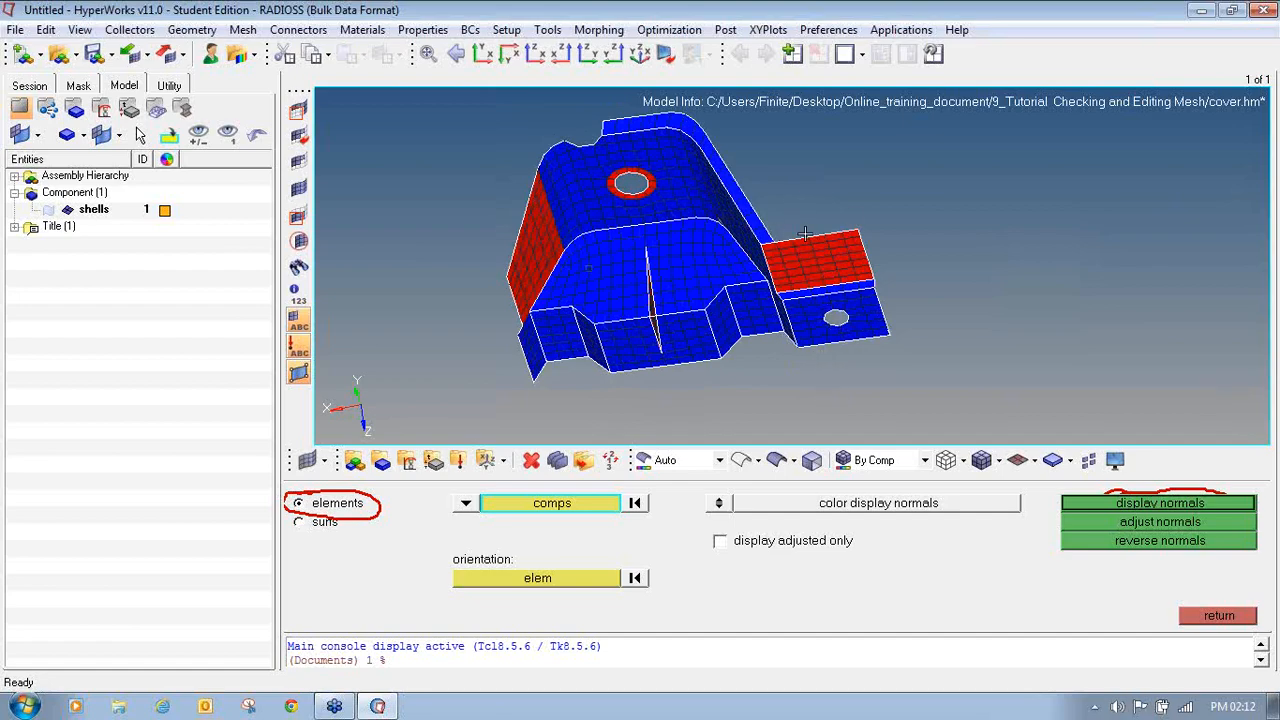
ctrl+drag(812, 341, 803, 194)
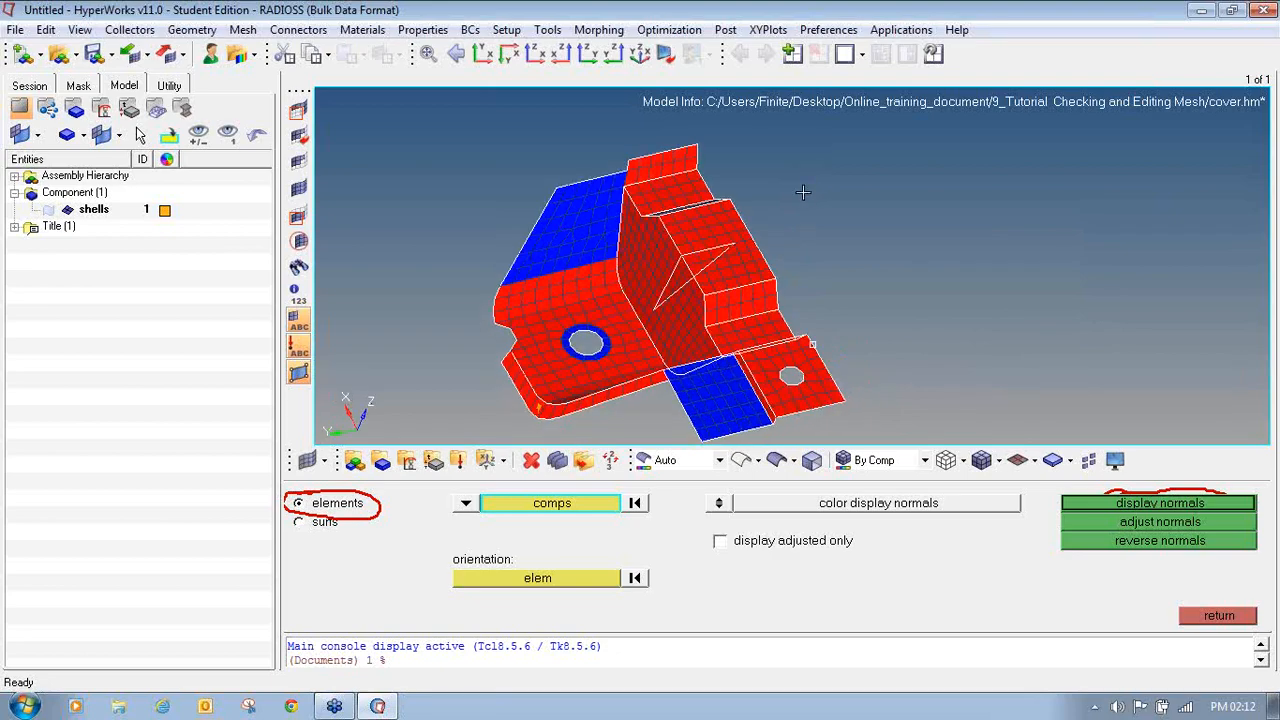
ctrl+drag(744, 311, 694, 298)
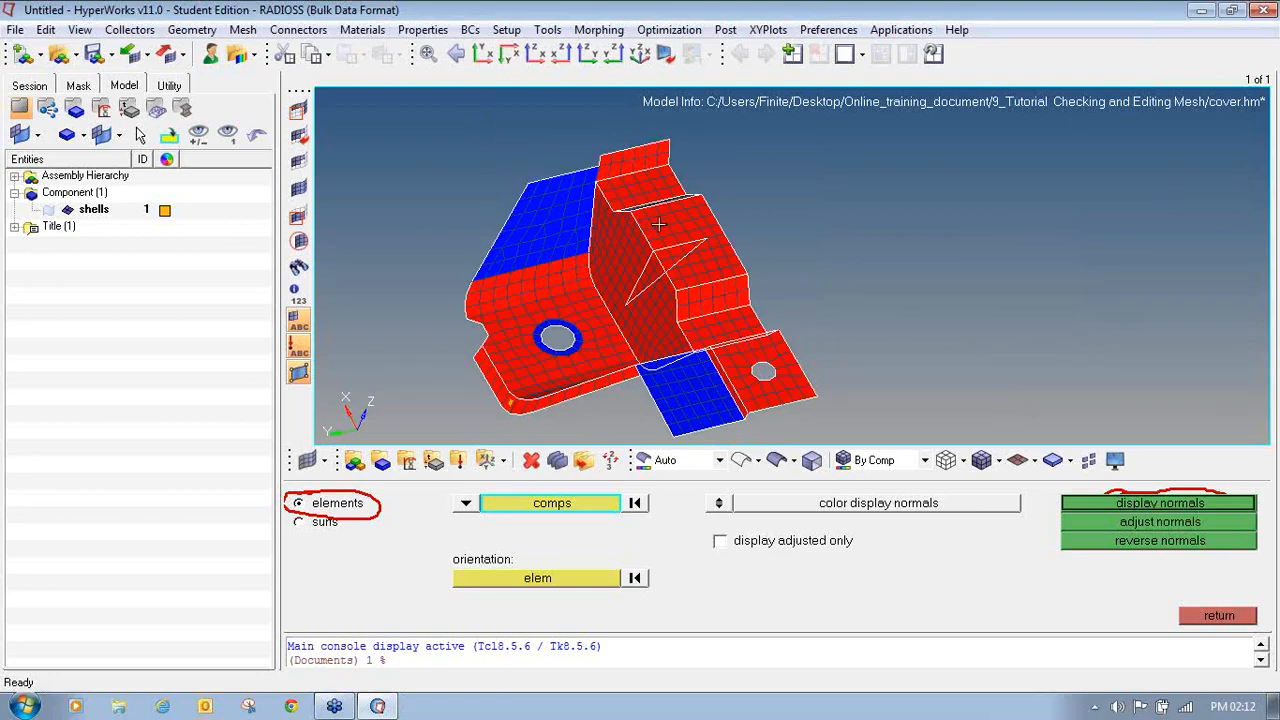
mouse_move(609, 263)
ctrl+mouse_down()
mouse_move(614, 360)
mouse_move(668, 296)
mouse_move(676, 360)
mouse_move(624, 392)
mouse_move(593, 371)
ctrl+mouse_up()
ctrl+drag(740, 336, 773, 351)
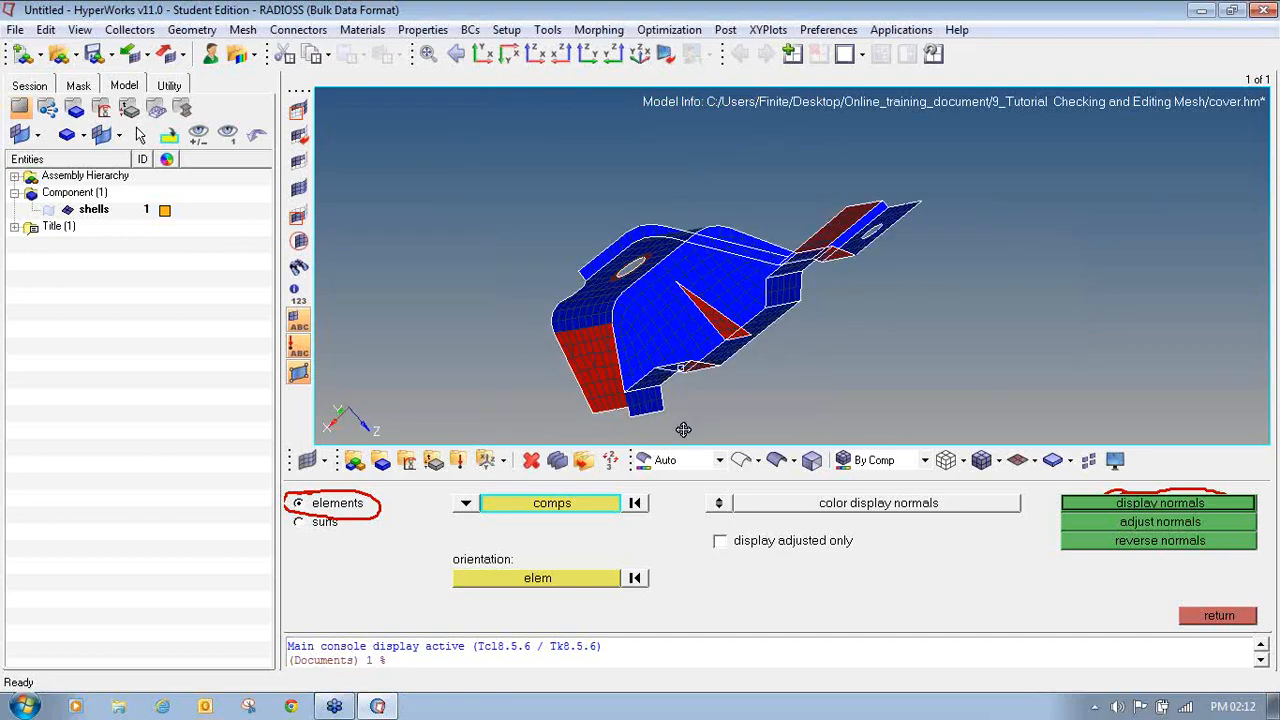
Step: Adjust the shells component's element normals to follow the orientation of a reference element picked on the cover's raised upper surface
ctrl+right_drag(658, 380, 600, 341)
ctrl+scroll(595, 338, down, 4)
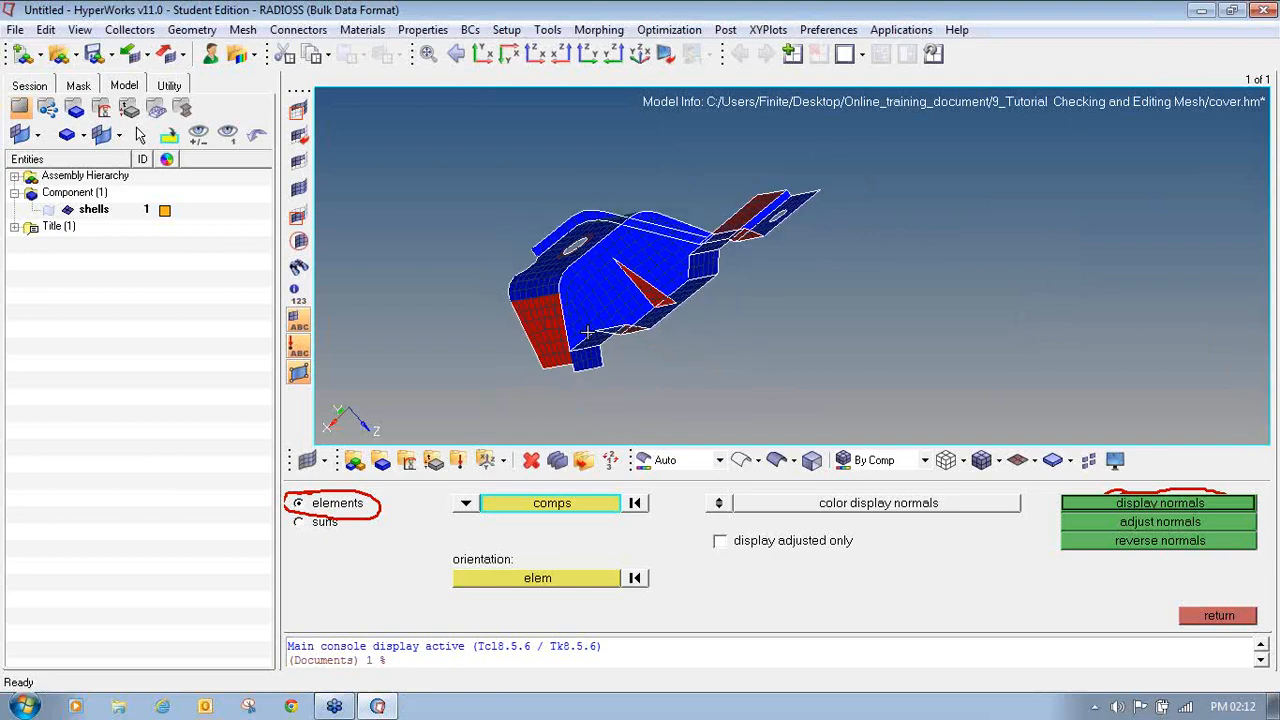
ctrl+drag(670, 301, 627, 359)
ctrl+right_drag(571, 313, 487, 299)
ctrl+scroll(594, 294, up, 4)
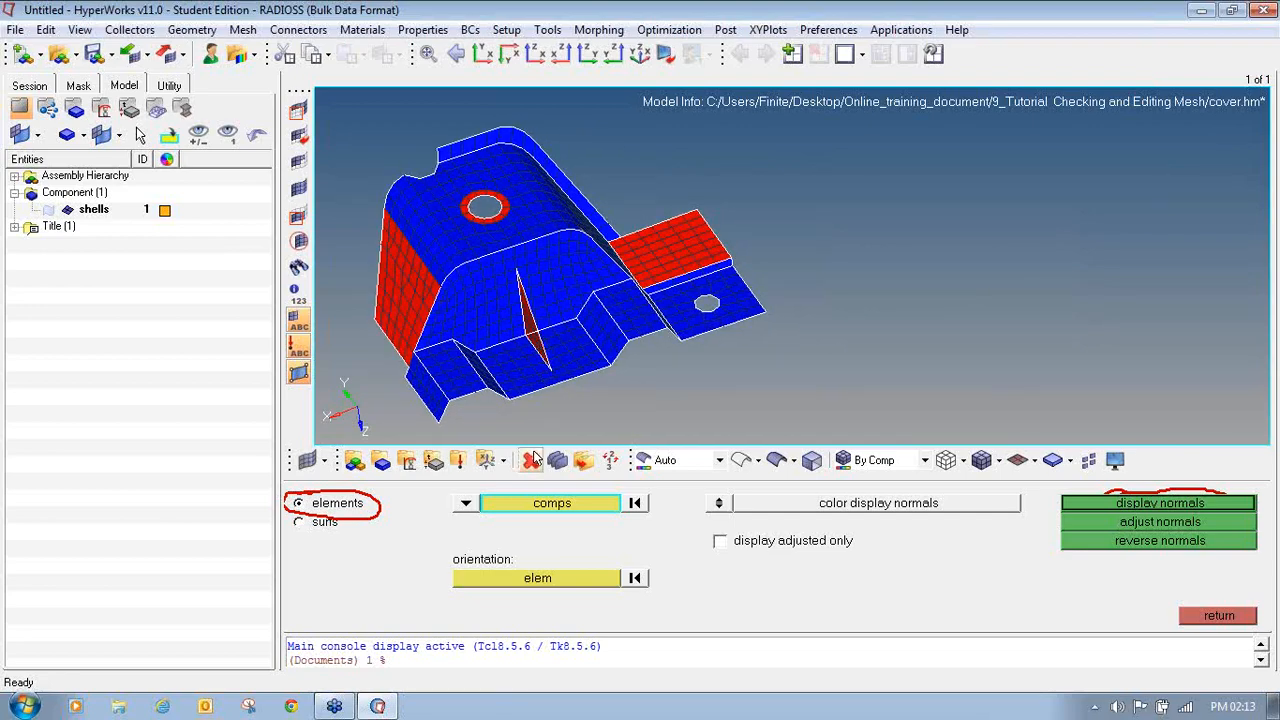
ctrl+right_drag(541, 266, 651, 275)
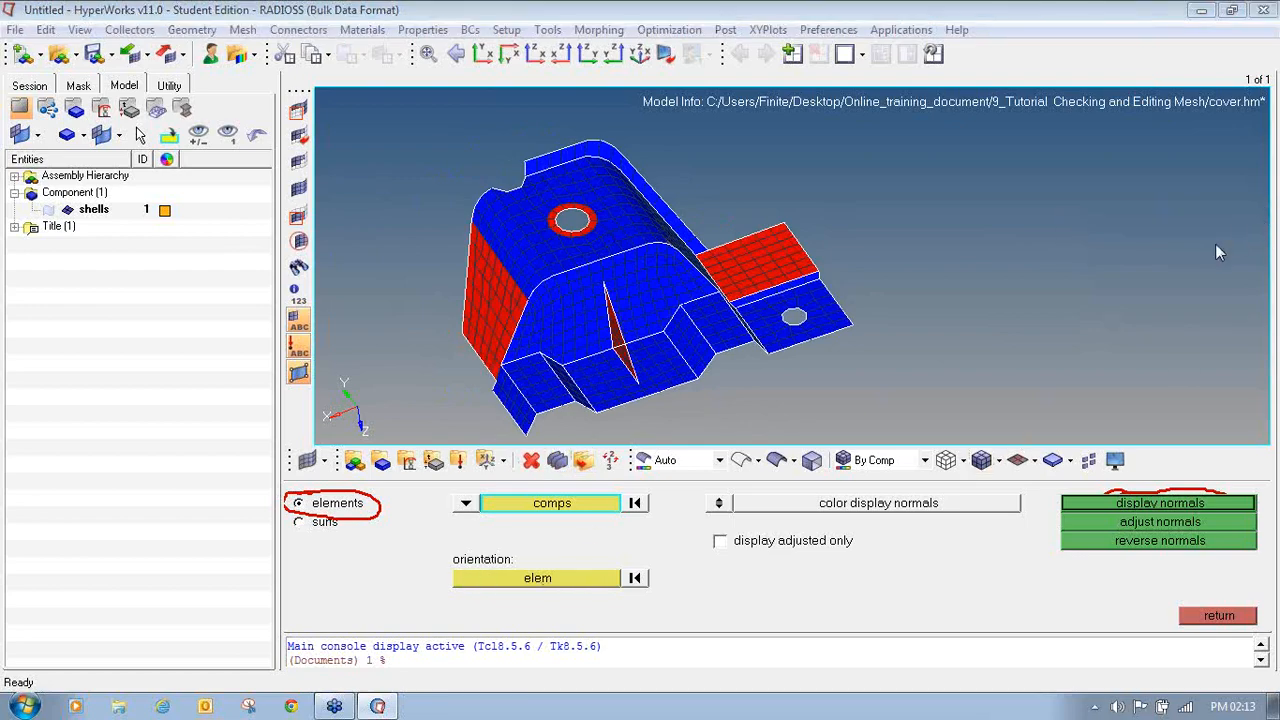
mouse_move(503, 546)
mouse_down()
mouse_move(443, 540)
mouse_move(520, 598)
mouse_move(652, 585)
mouse_move(600, 542)
mouse_up()
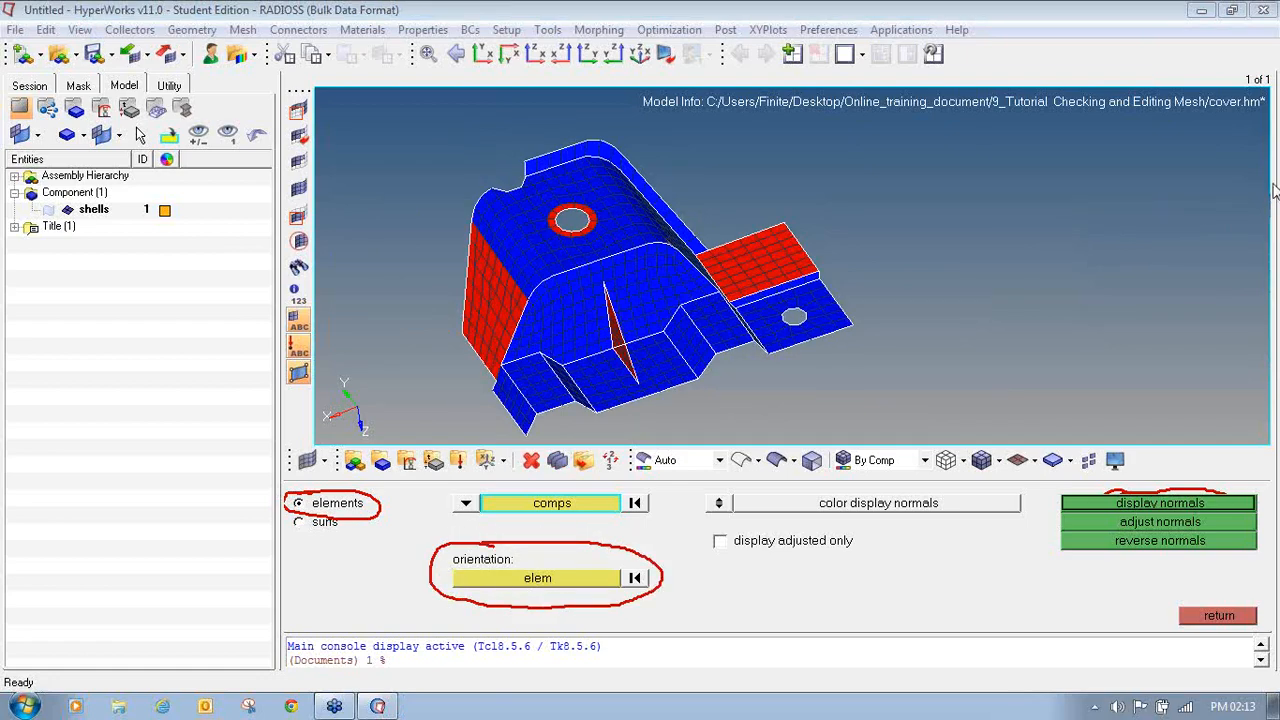
click(521, 592)
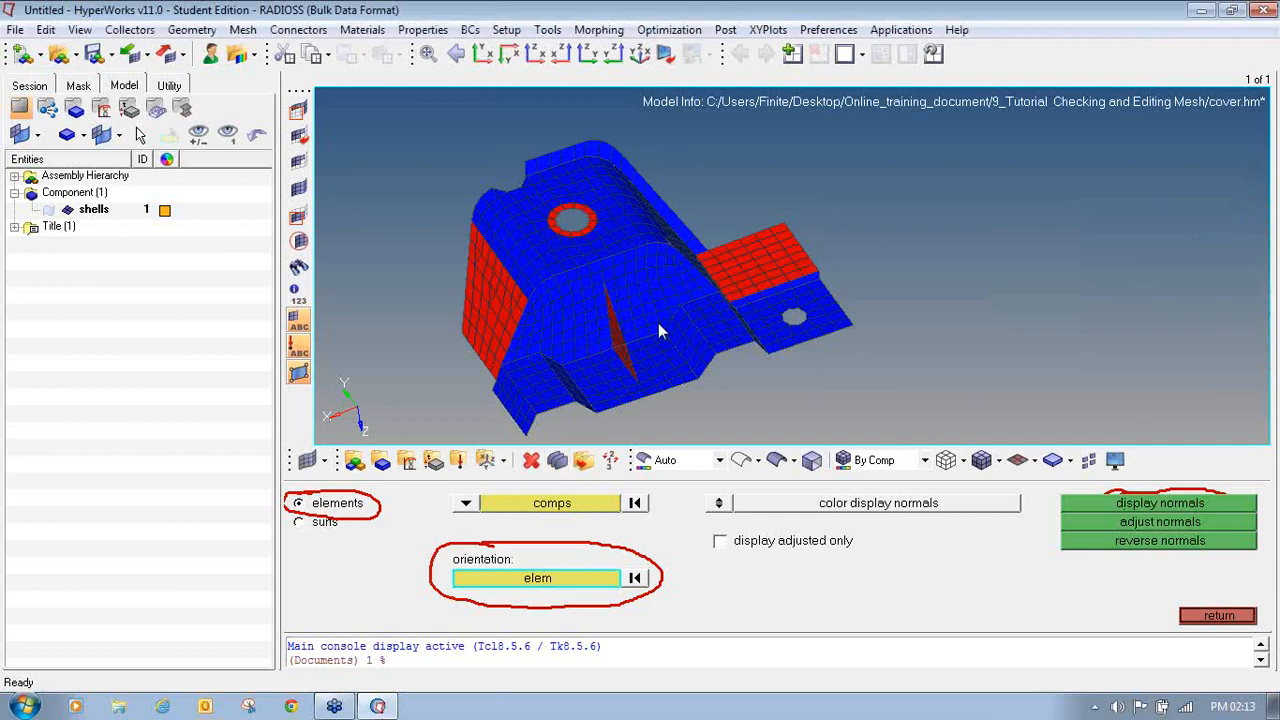
click(633, 225)
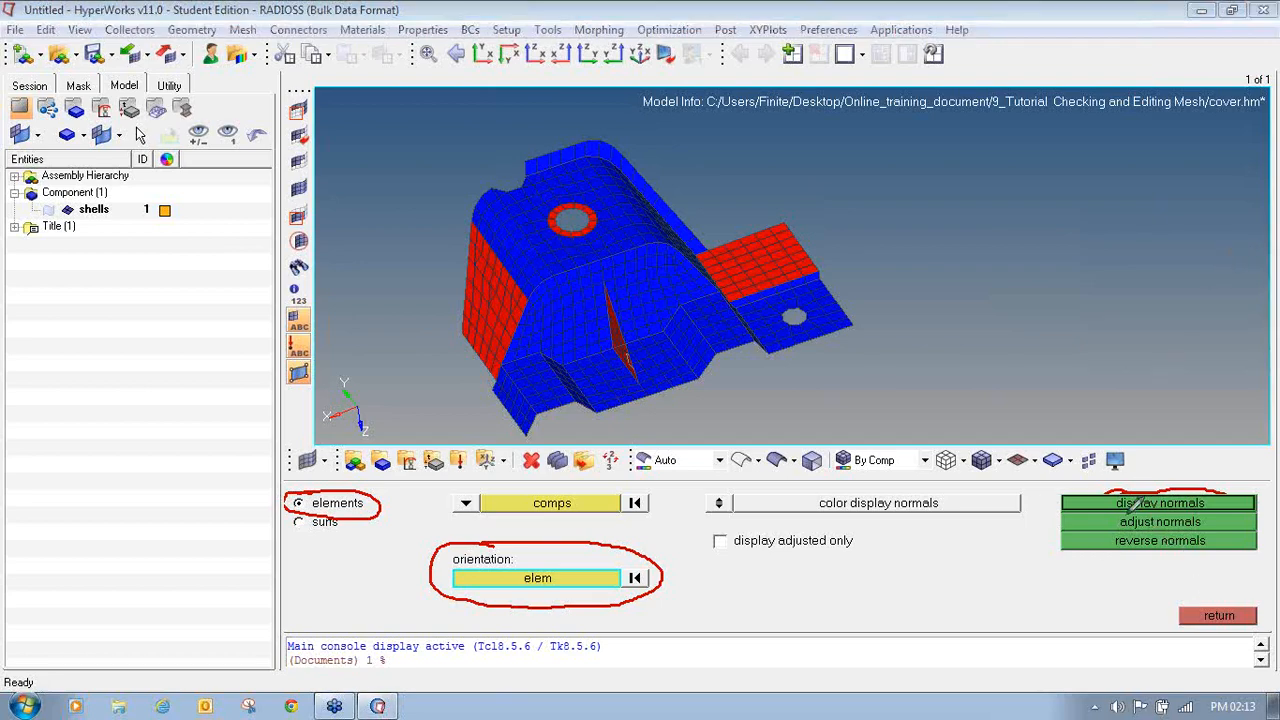
mouse_move(1118, 510)
mouse_down()
mouse_move(1125, 534)
mouse_move(1219, 527)
mouse_move(1118, 512)
mouse_up()
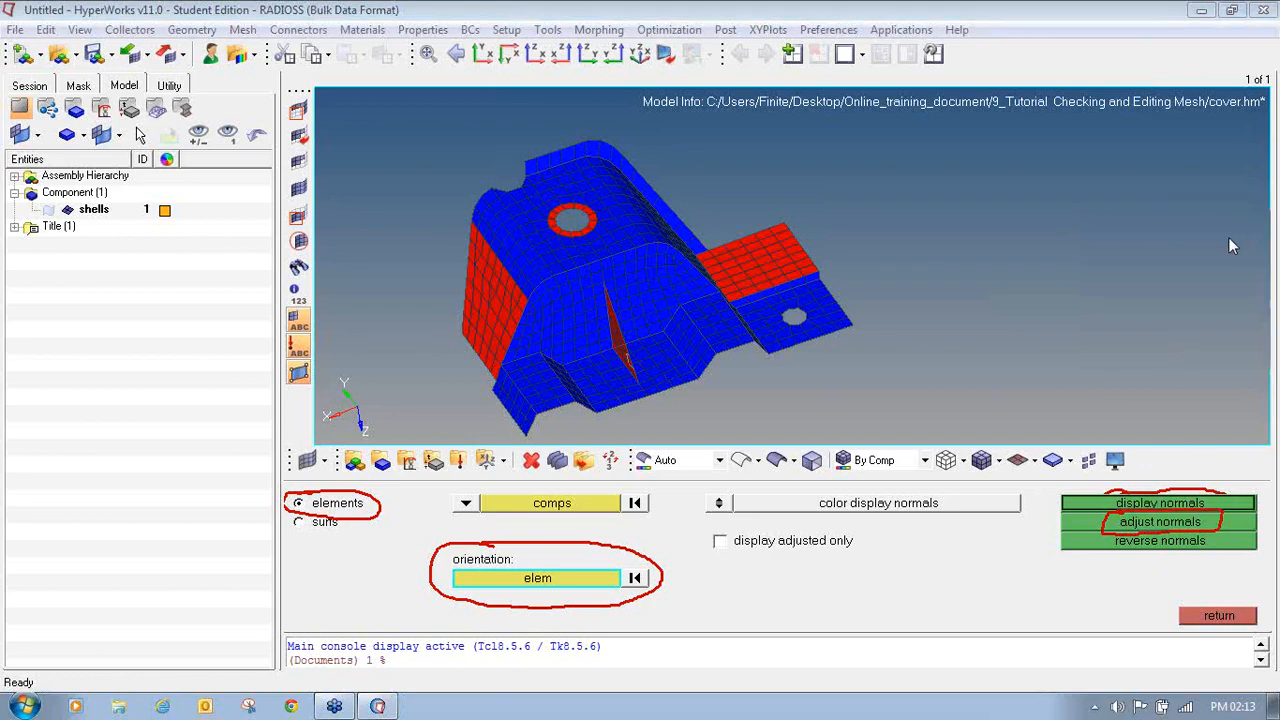
click(1186, 521)
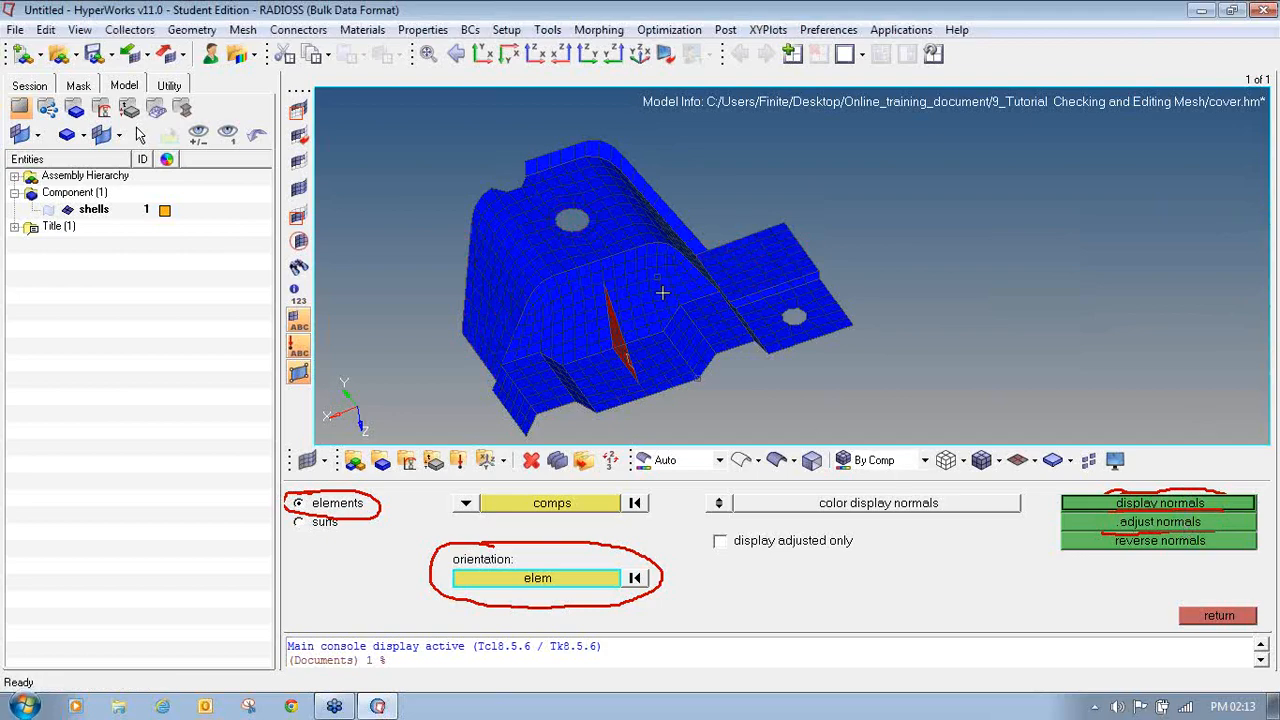
Step: Inspect the adjusted normals in color, redisplay them as vectors to check their direction, and close the normals check
mouse_move(657, 277)
ctrl+mouse_down()
mouse_move(658, 299)
mouse_move(620, 297)
mouse_move(626, 225)
ctrl+mouse_up()
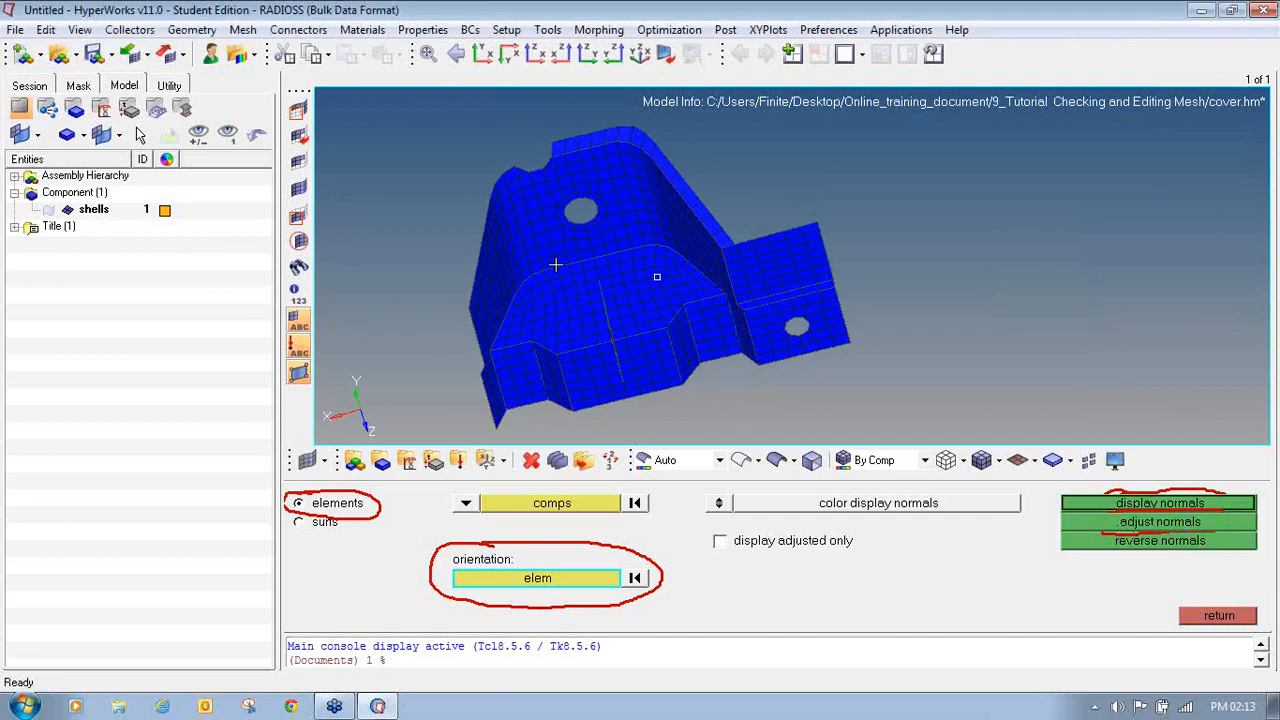
mouse_move(594, 283)
ctrl+mouse_down()
mouse_move(566, 263)
mouse_move(630, 276)
ctrl+mouse_up()
click(718, 505)
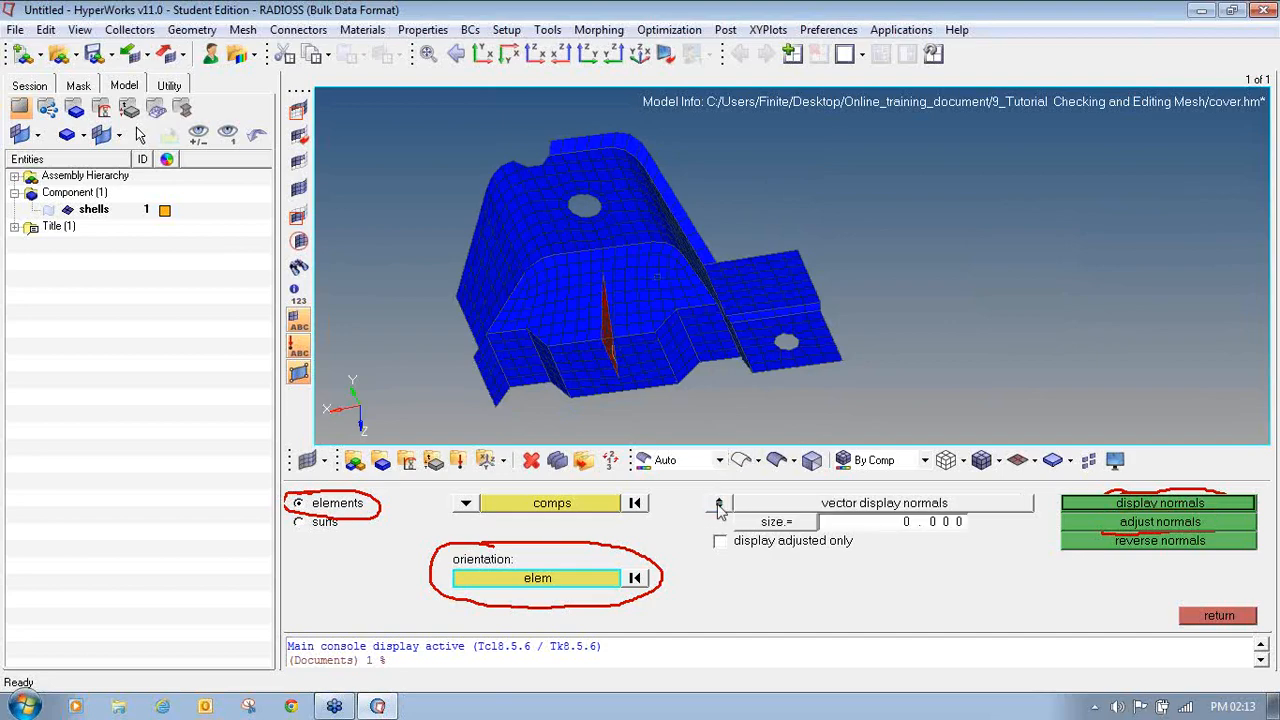
click(1088, 508)
mouse_move(765, 300)
ctrl+mouse_down()
mouse_move(714, 256)
mouse_move(731, 247)
mouse_move(692, 260)
mouse_move(680, 288)
ctrl+mouse_up()
scroll(680, 290, down, 3)
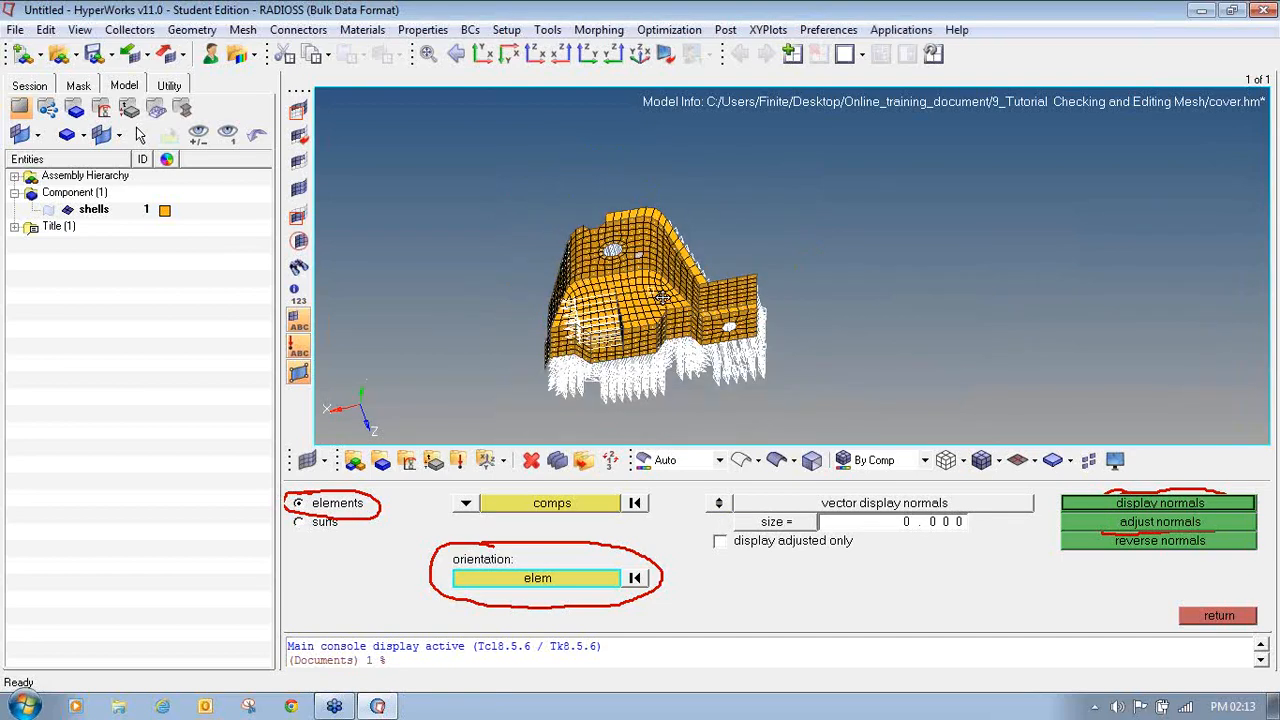
scroll(680, 300, up, 4)
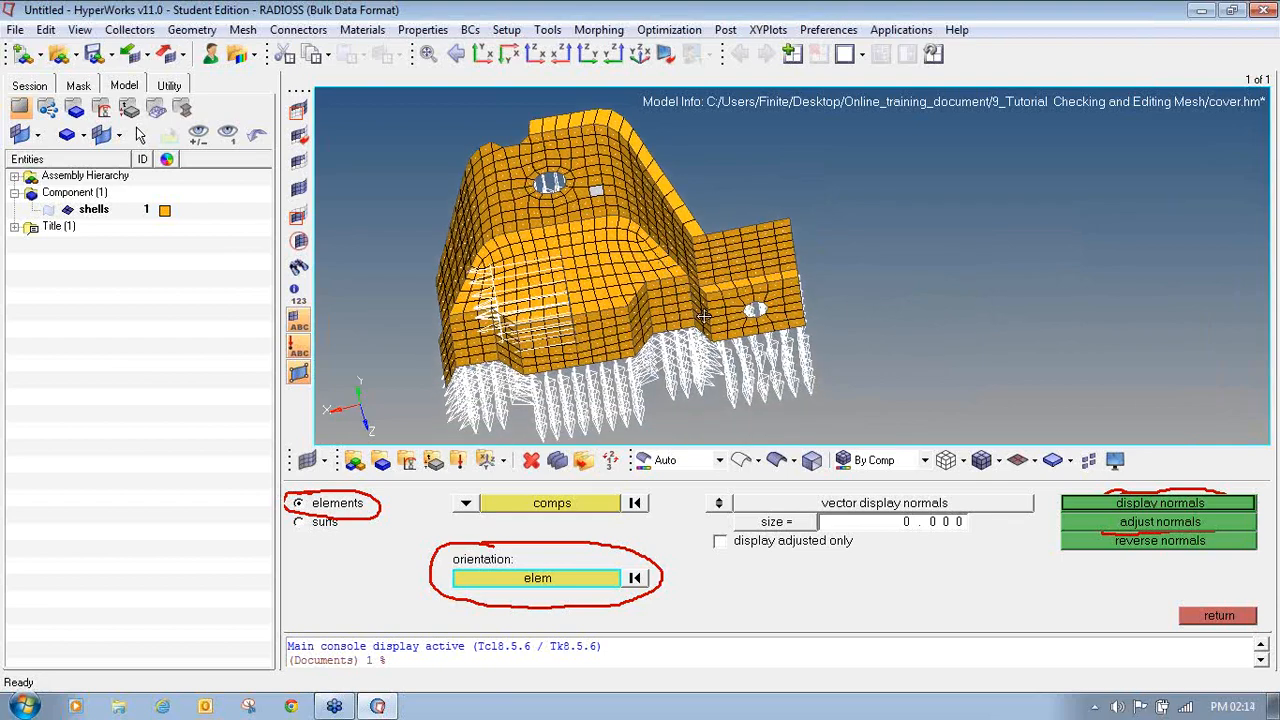
ctrl+drag(708, 316, 718, 312)
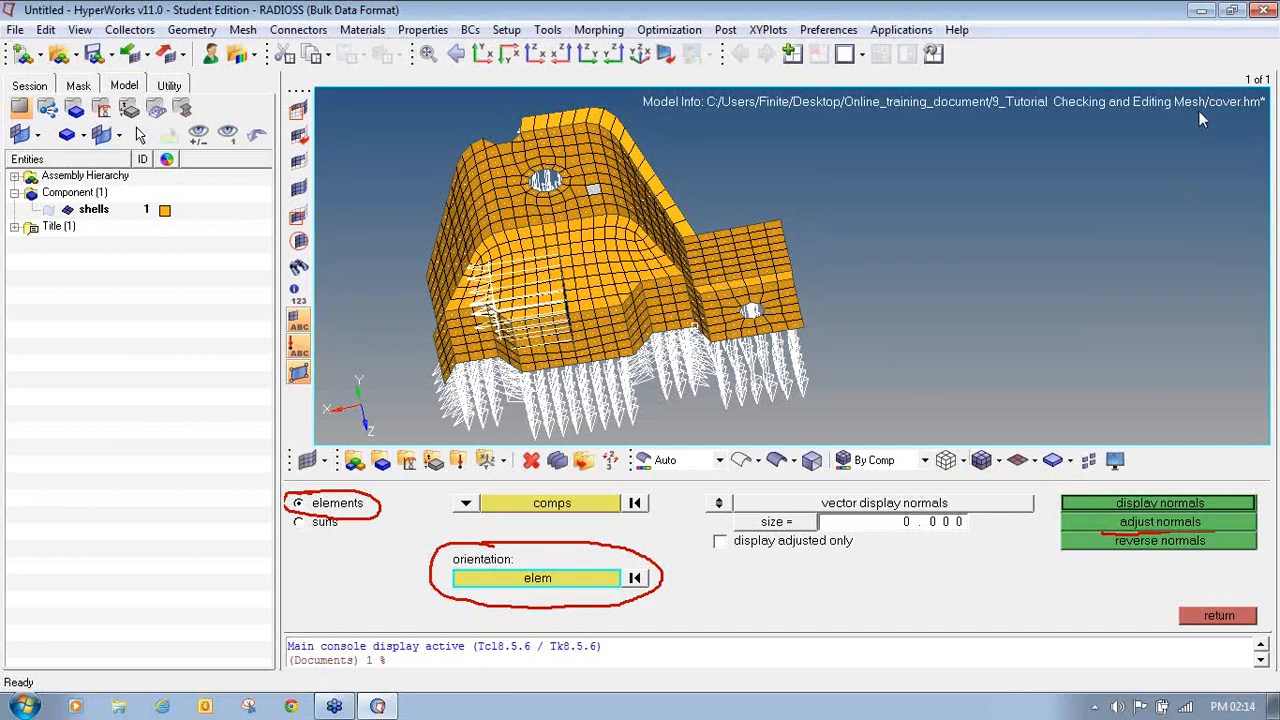
click(1274, 42)
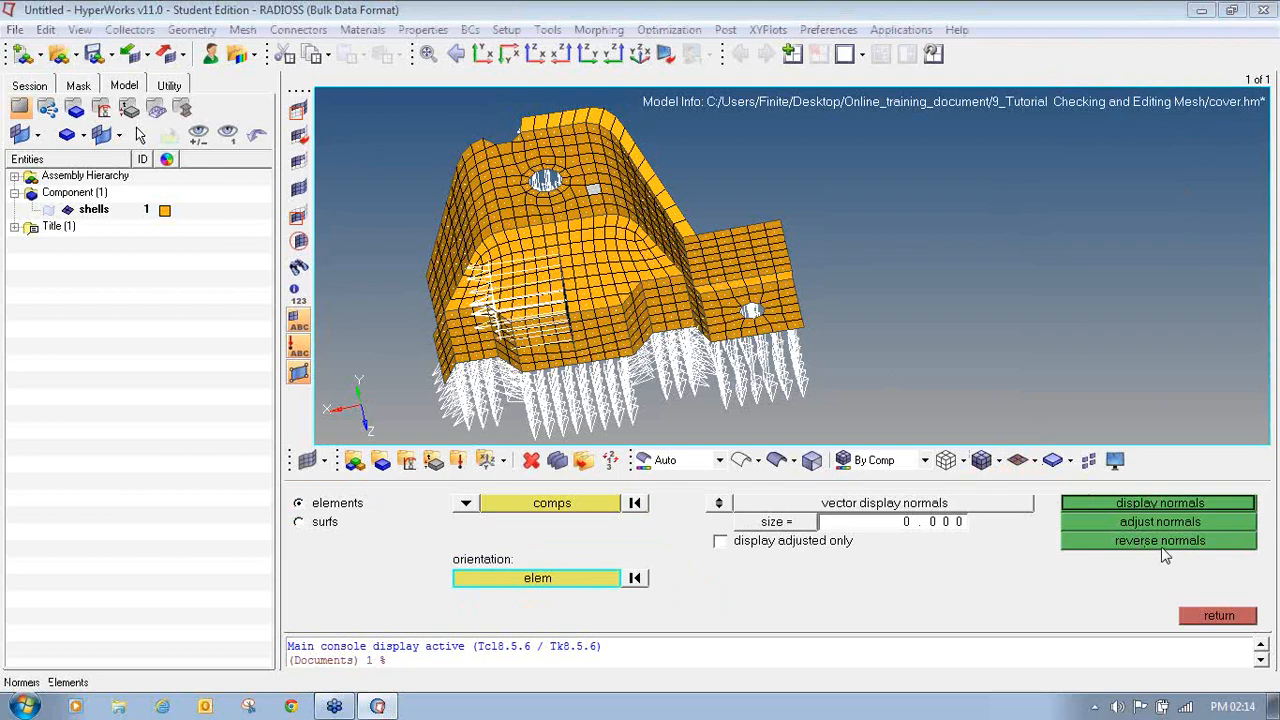
click(1190, 617)
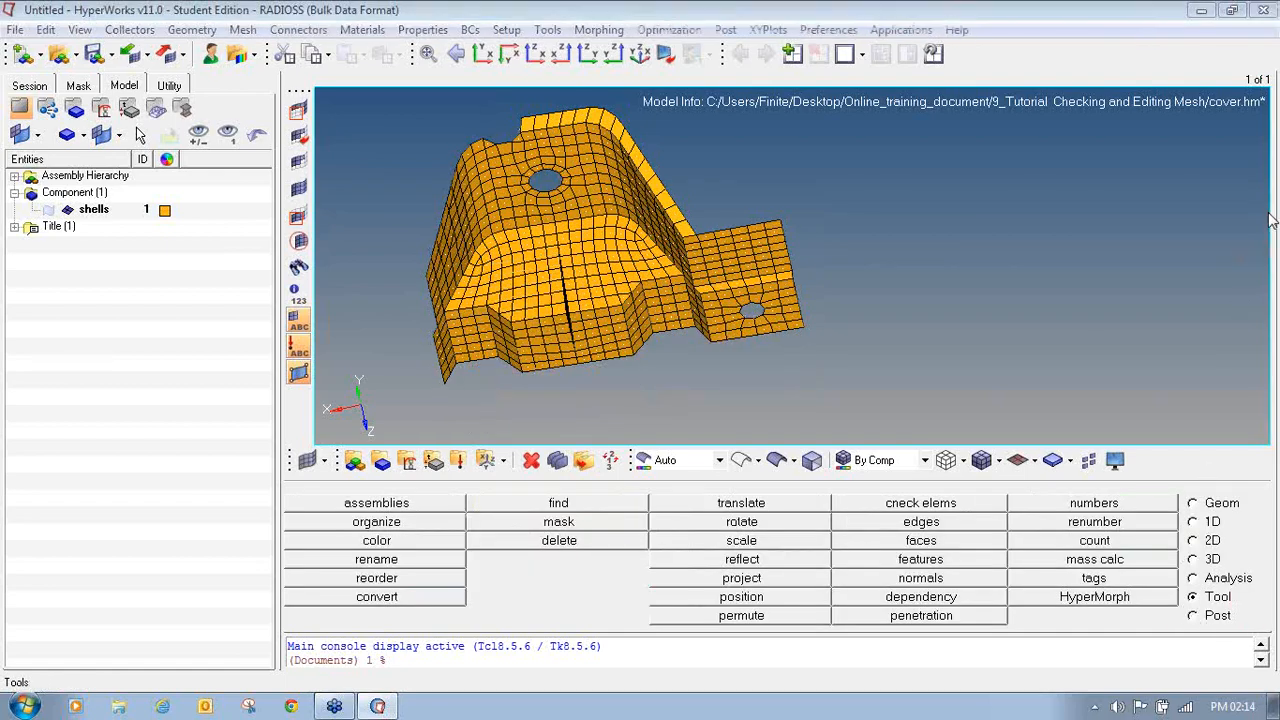
Step: Check the 2-d elements for a jacobian below 0.7 and read the minimum jacobian and failed elements
mouse_move(1204, 586)
mouse_down()
mouse_move(1187, 592)
mouse_move(1203, 607)
mouse_move(1238, 607)
mouse_move(1245, 592)
mouse_move(1203, 586)
mouse_up()
mouse_move(883, 490)
mouse_down()
mouse_move(869, 506)
mouse_move(912, 516)
mouse_move(964, 490)
mouse_move(877, 494)
mouse_up()
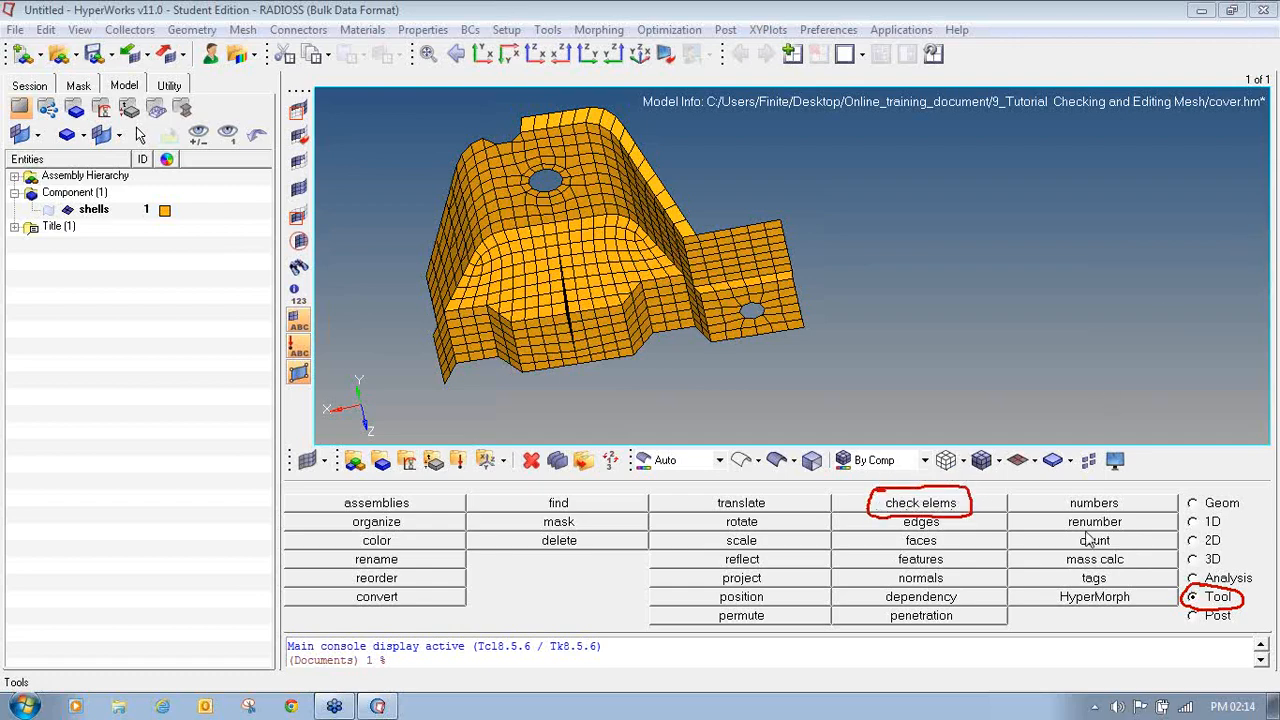
click(946, 507)
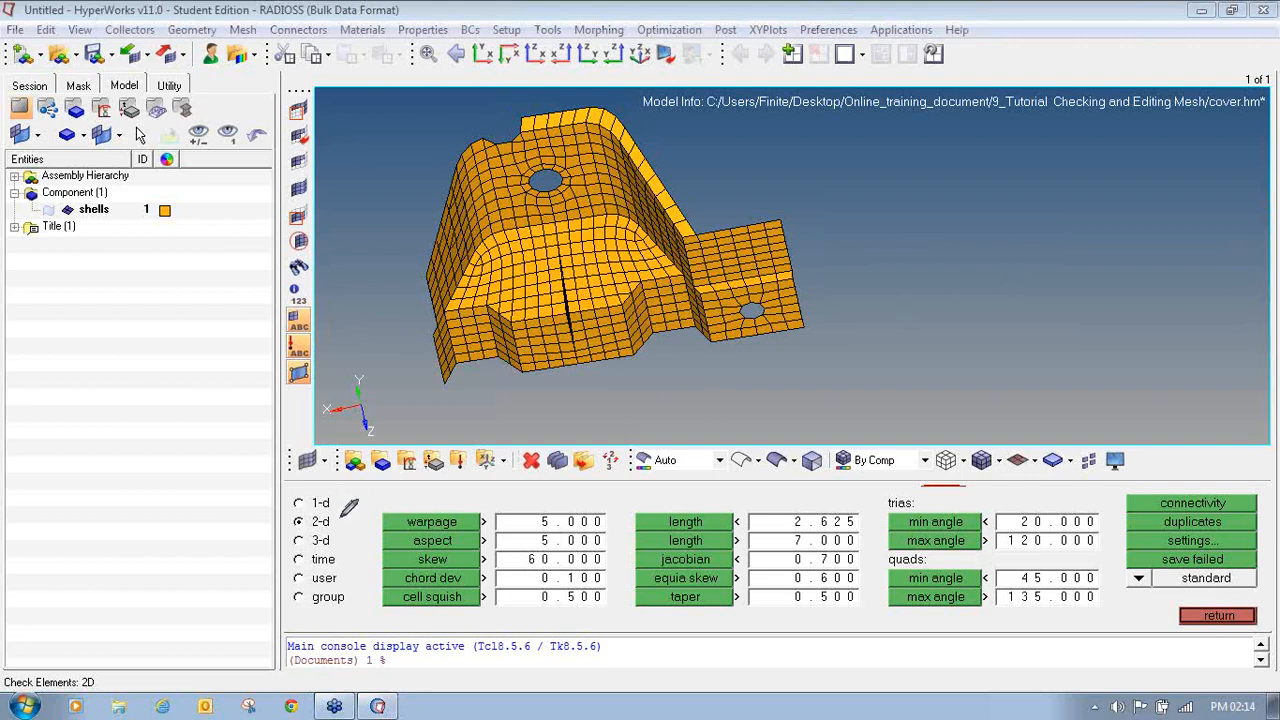
mouse_move(316, 511)
mouse_down()
mouse_move(287, 519)
mouse_move(322, 533)
mouse_move(341, 516)
mouse_move(320, 511)
mouse_up()
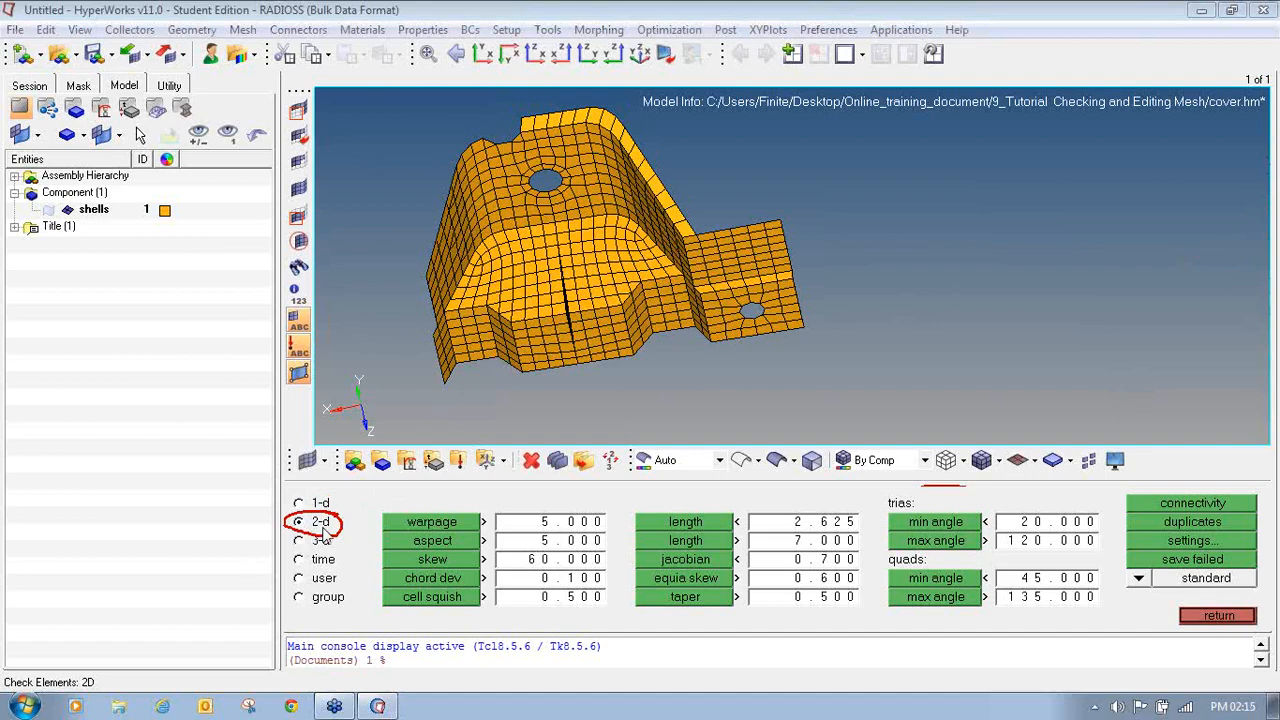
click(660, 568)
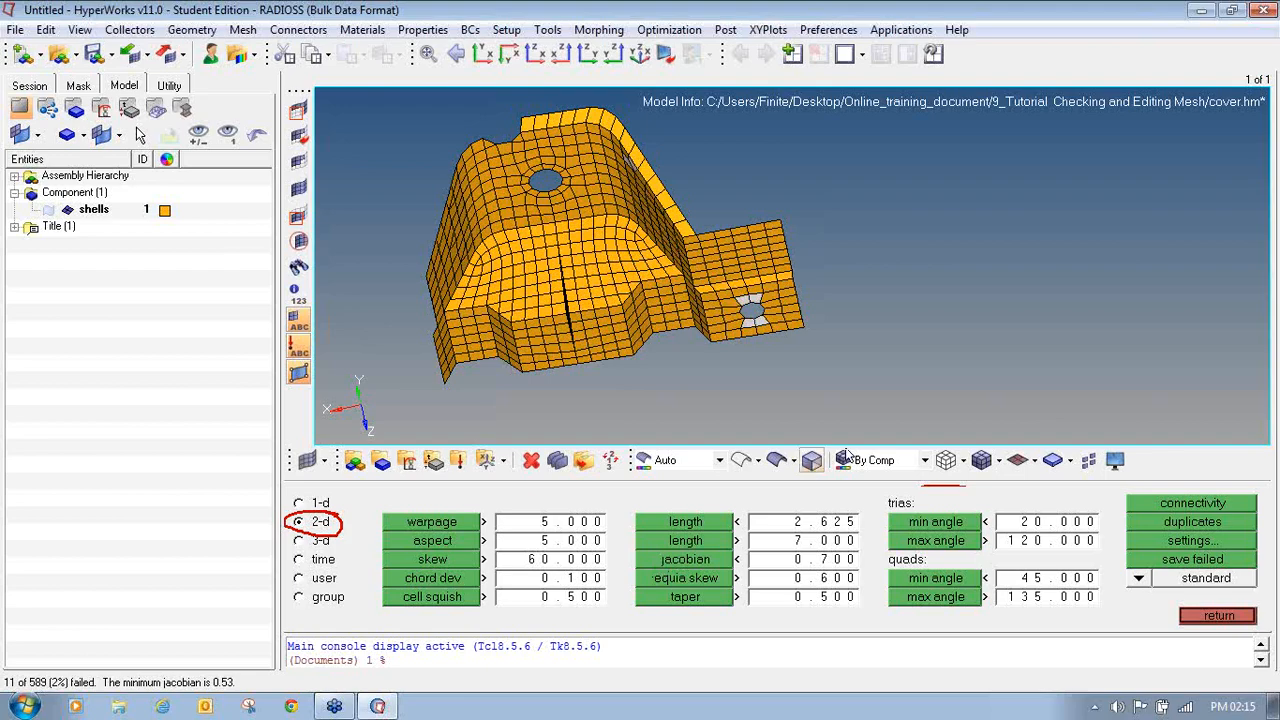
click(1270, 232)
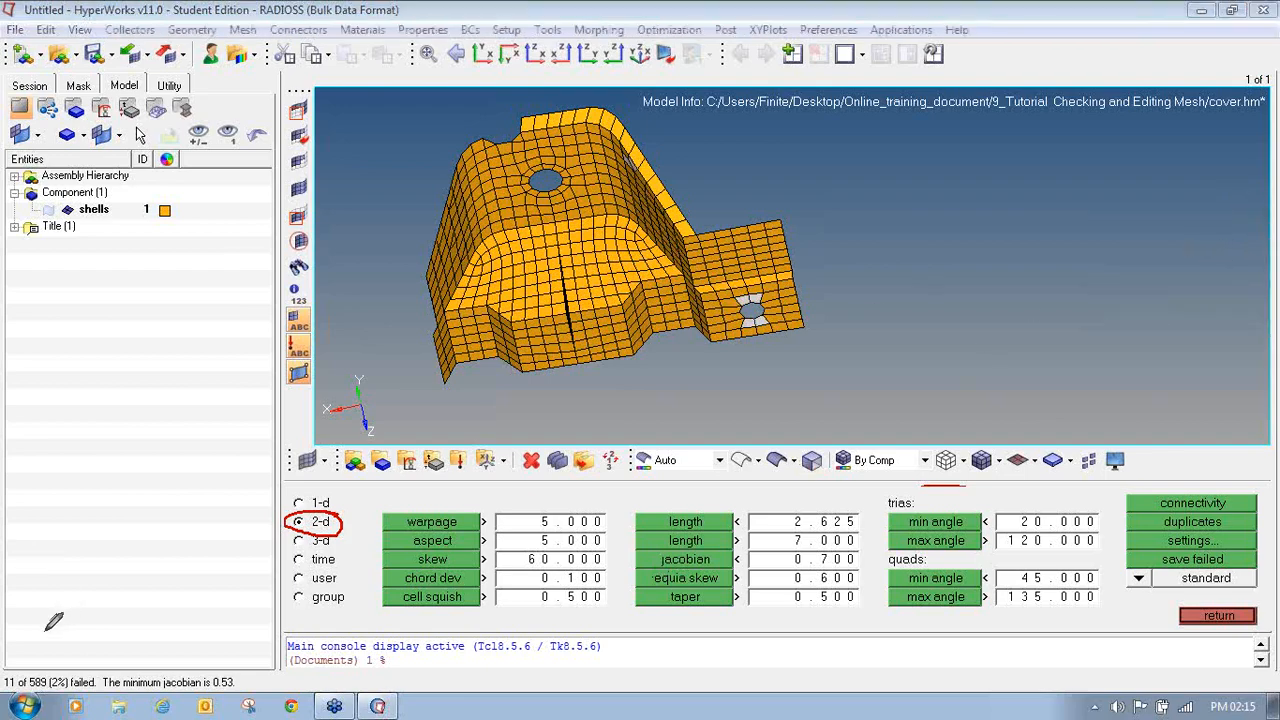
mouse_move(32, 645)
mouse_down()
mouse_move(6, 656)
mouse_move(14, 694)
mouse_move(113, 678)
mouse_move(222, 682)
mouse_move(236, 668)
mouse_move(78, 650)
mouse_move(52, 664)
mouse_up()
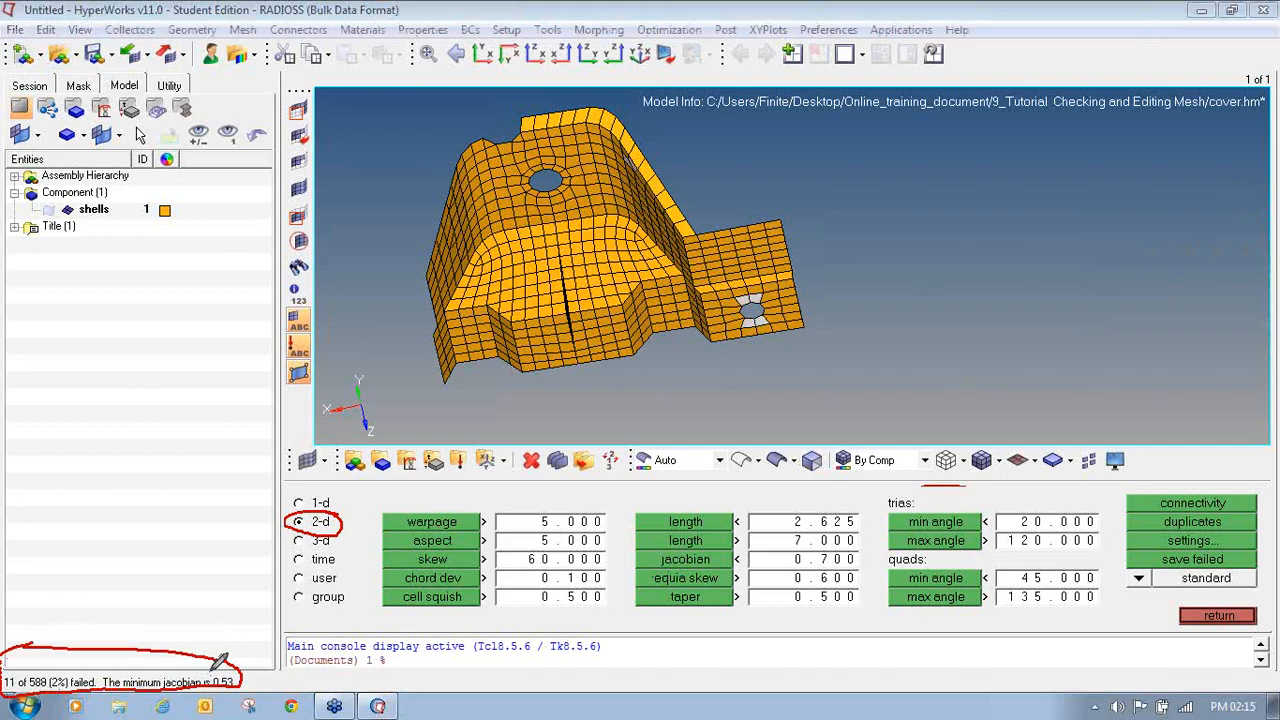
mouse_move(214, 668)
mouse_down()
mouse_move(230, 694)
mouse_move(228, 656)
mouse_move(205, 670)
mouse_up()
click(1202, 325)
mouse_move(221, 668)
mouse_down()
mouse_move(203, 677)
mouse_move(239, 699)
mouse_move(248, 664)
mouse_move(214, 666)
mouse_up()
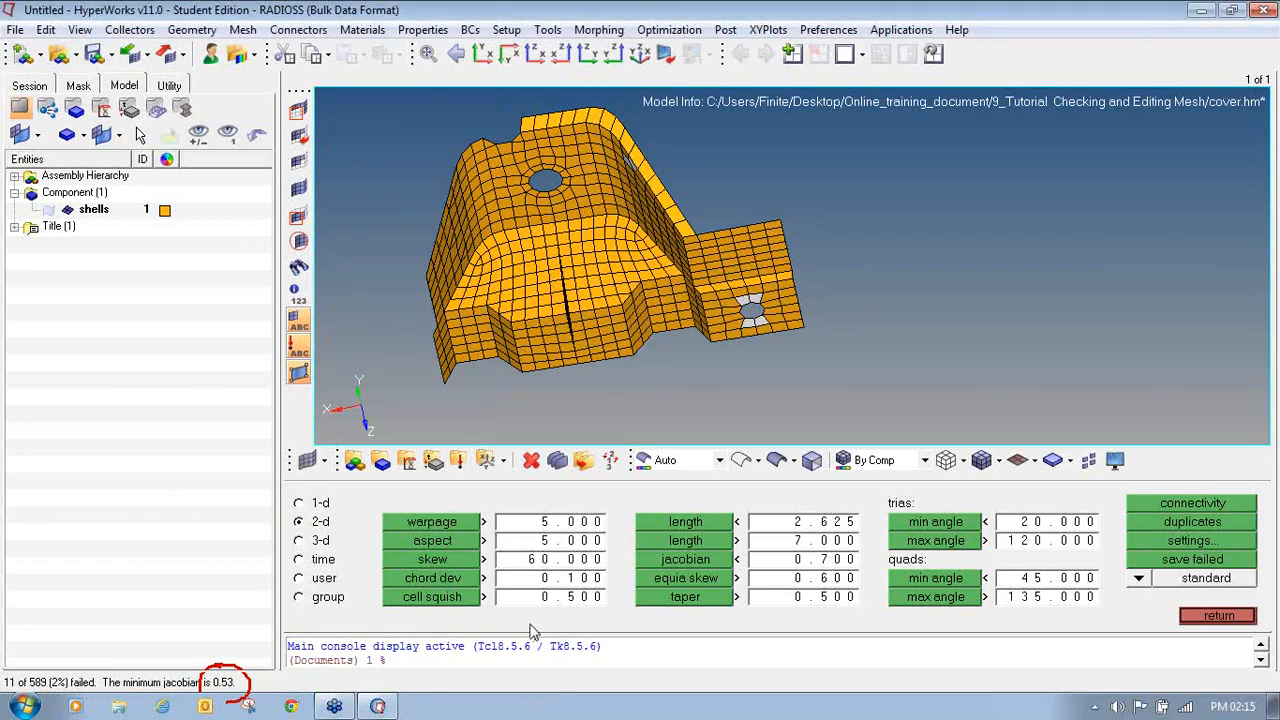
Step: Check the 2-d elements for warpage above 5, tria angles outside 20 to 120 degrees and quad angles outside 45 to 135 degrees
click(435, 523)
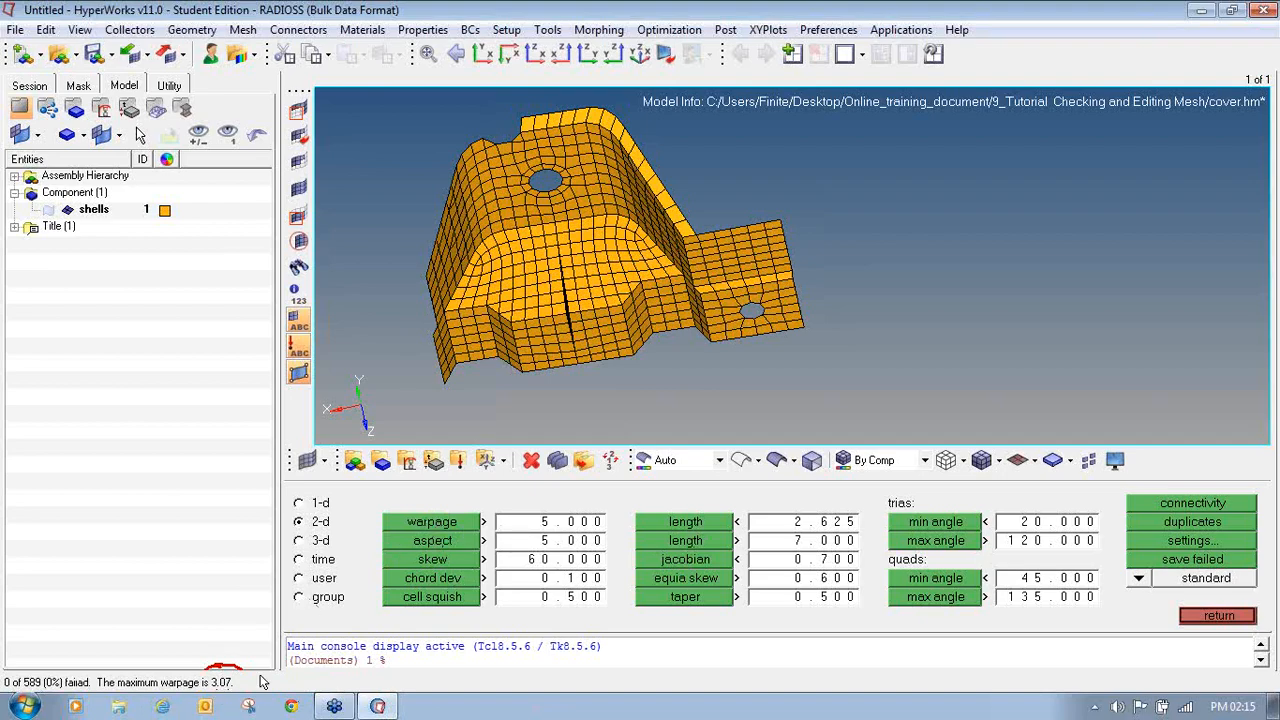
click(921, 528)
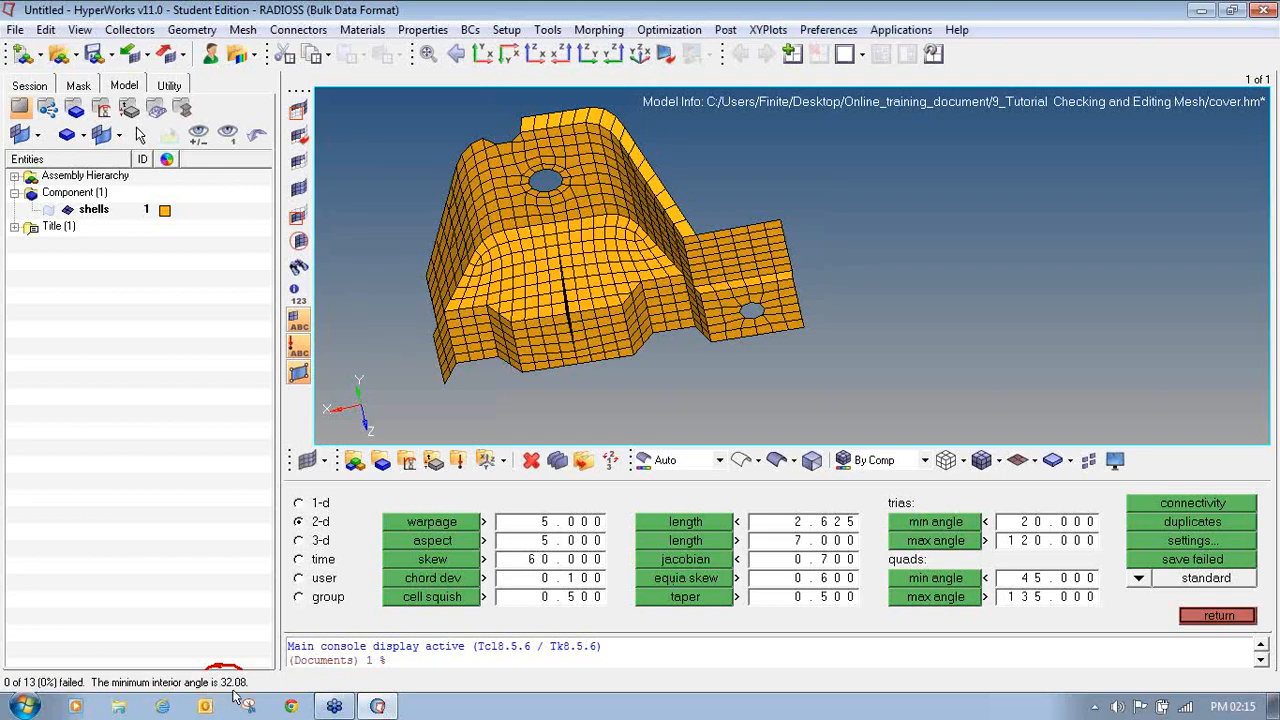
click(965, 546)
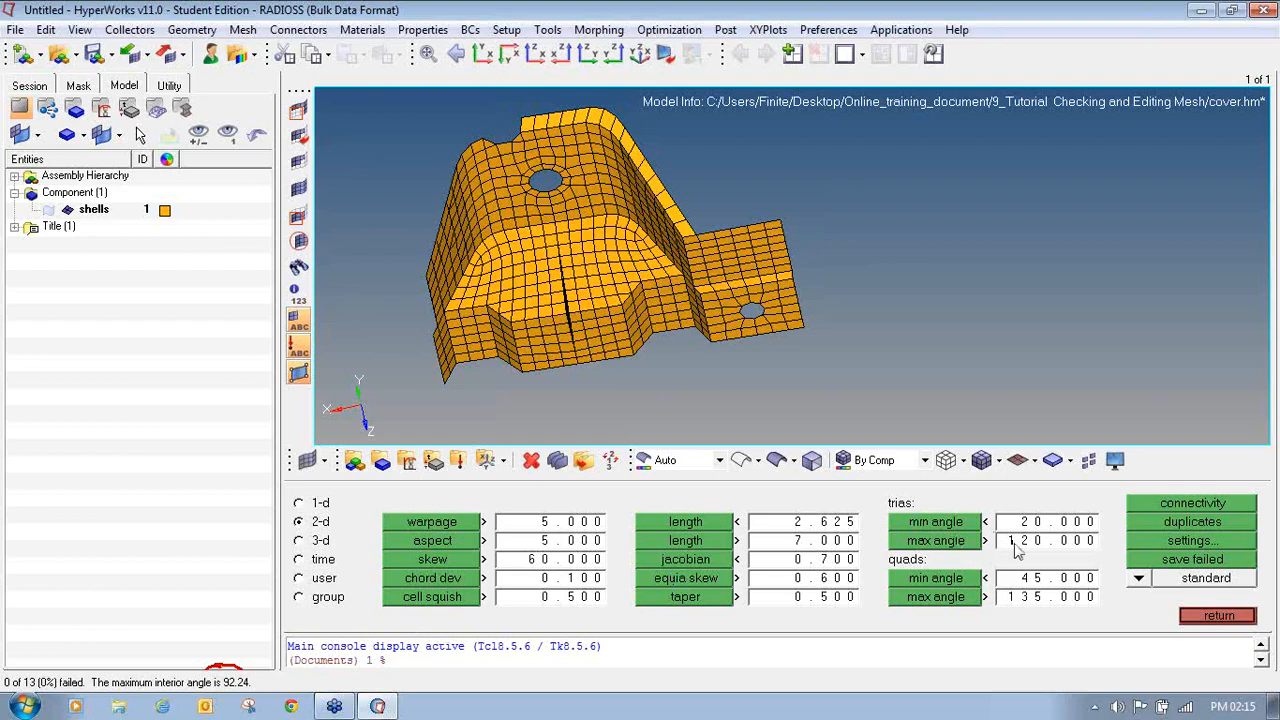
click(935, 578)
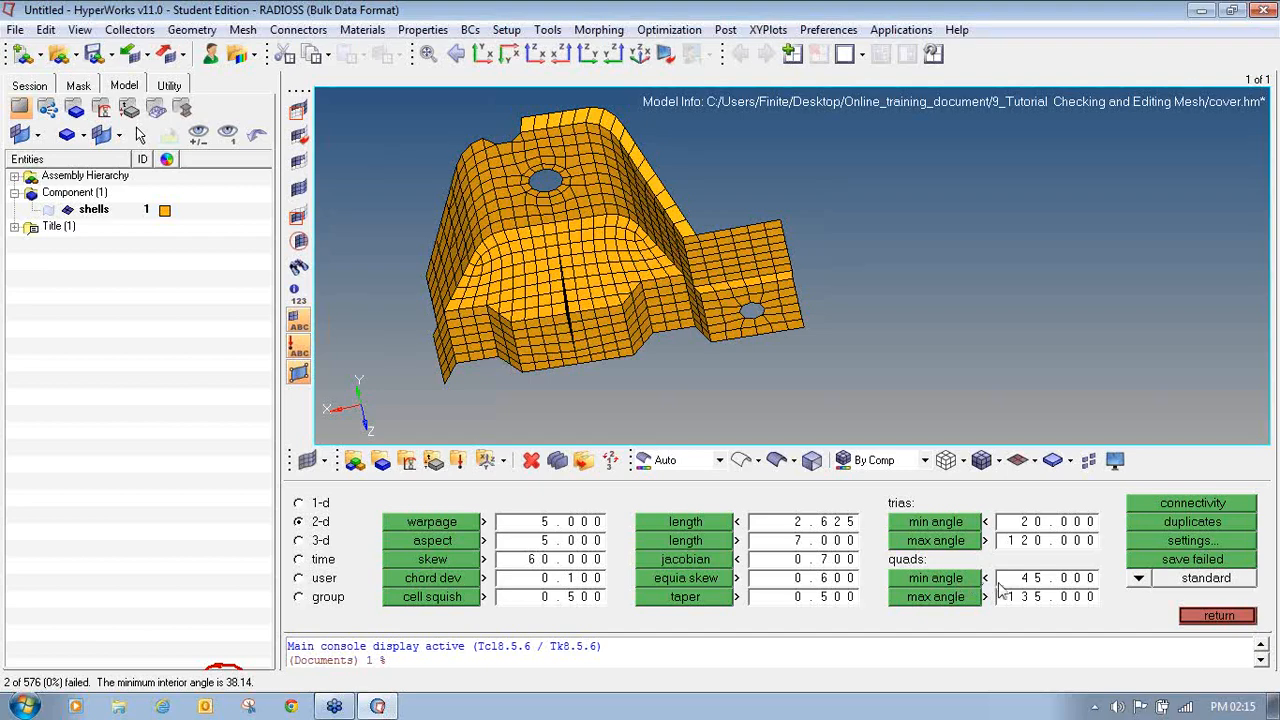
click(957, 597)
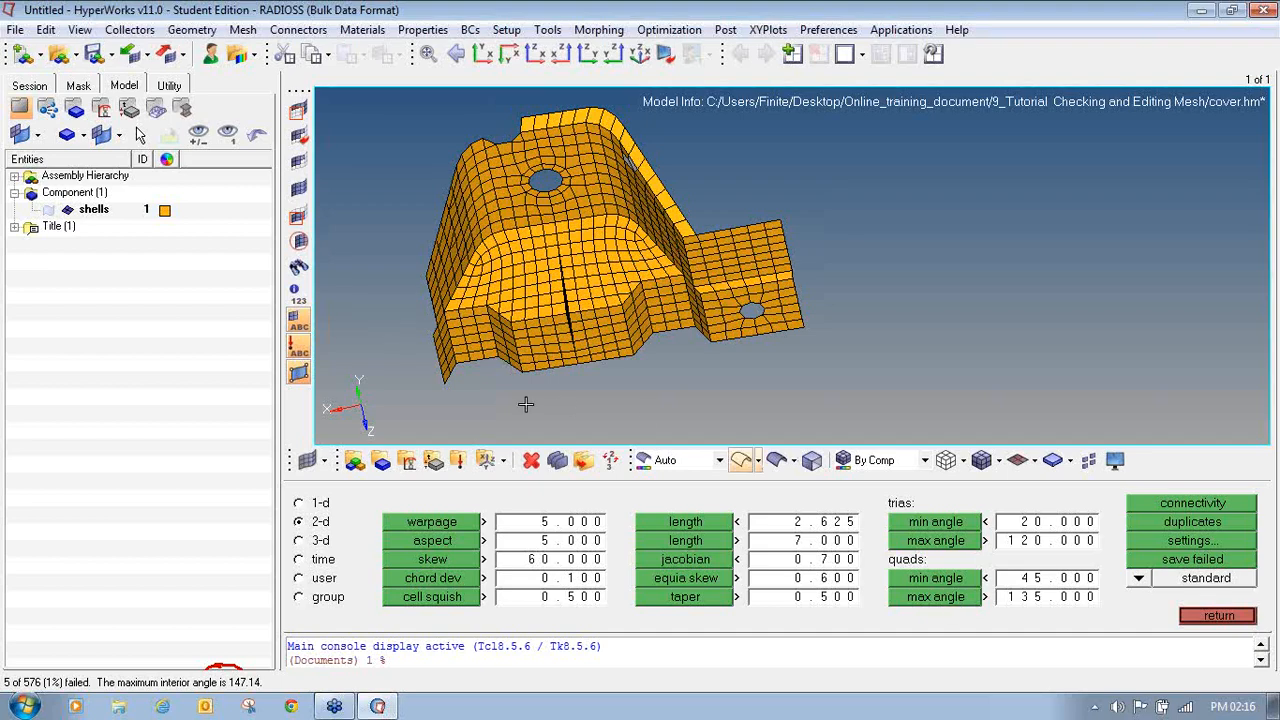
Step: Repeat the tria minimum-angle and quad angle checks with the triangular rib in view, and close the element check
ctrl+drag(605, 334, 752, 320)
scroll(575, 300, up, 3)
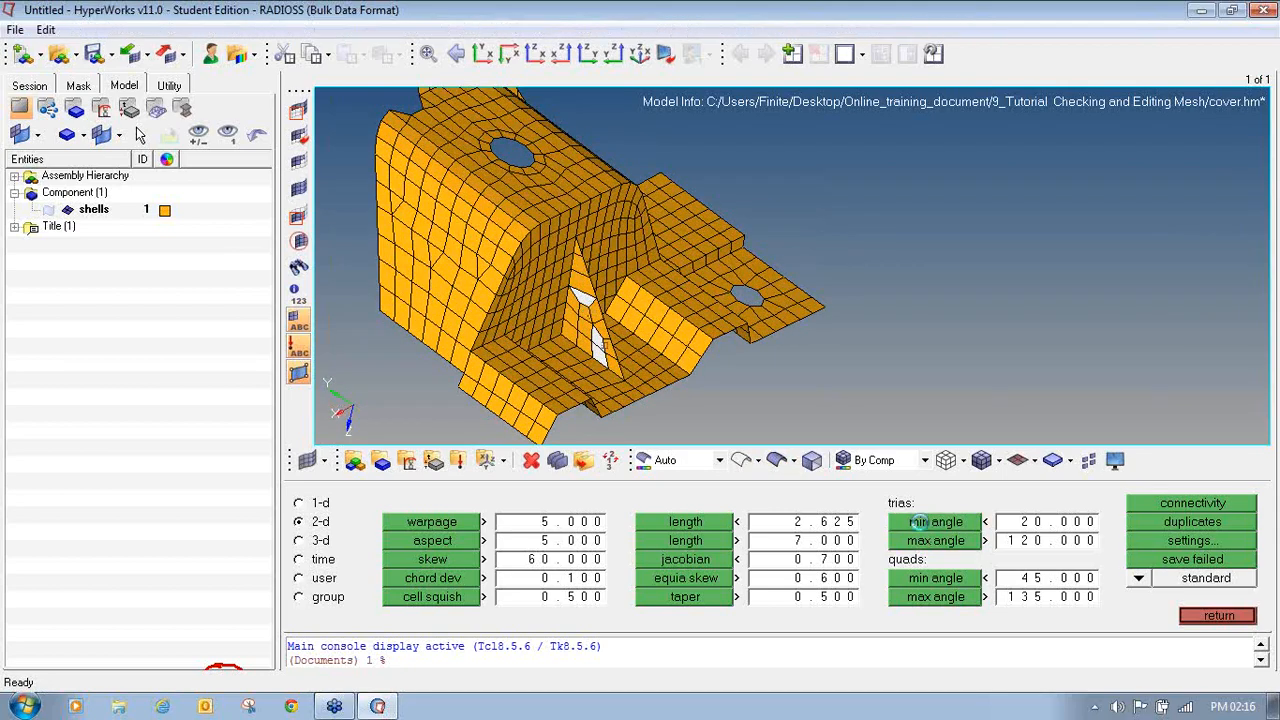
click(923, 528)
click(933, 578)
click(938, 601)
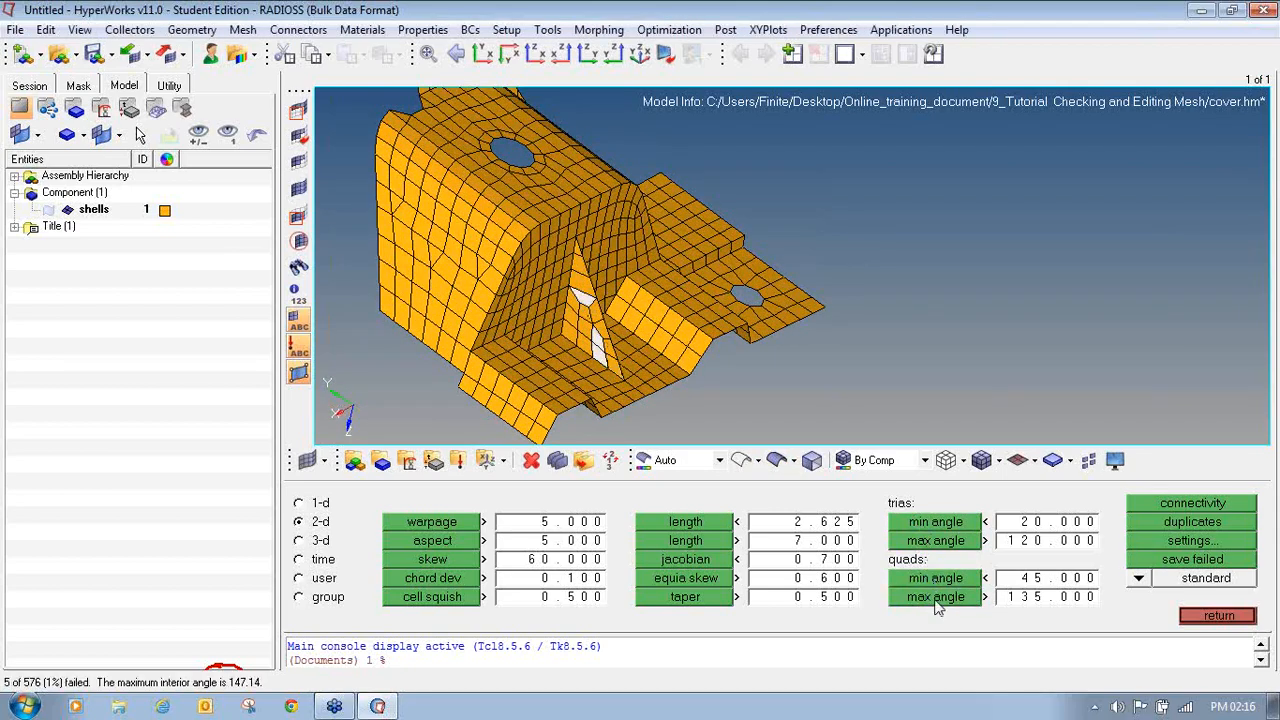
click(936, 582)
click(1217, 615)
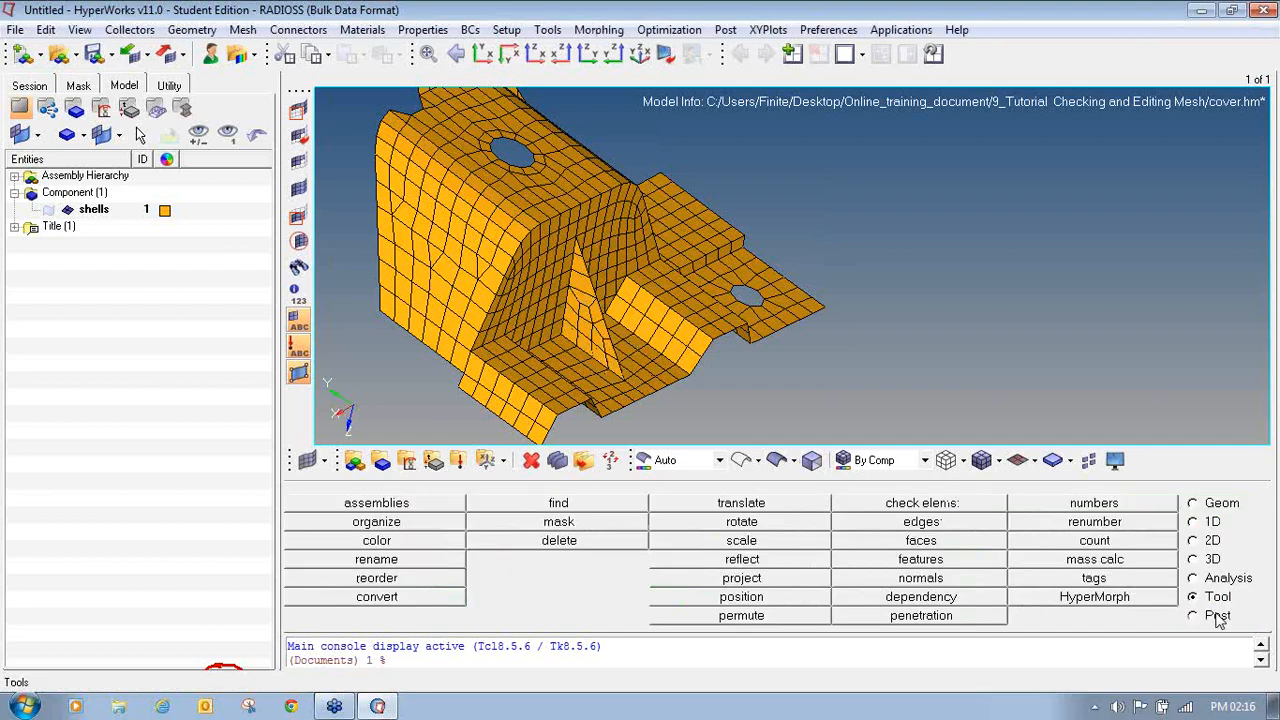
Step: Start the 2-D automesh and set it to remesh existing elements instead of surfaces
ctrl+drag(622, 322, 571, 309)
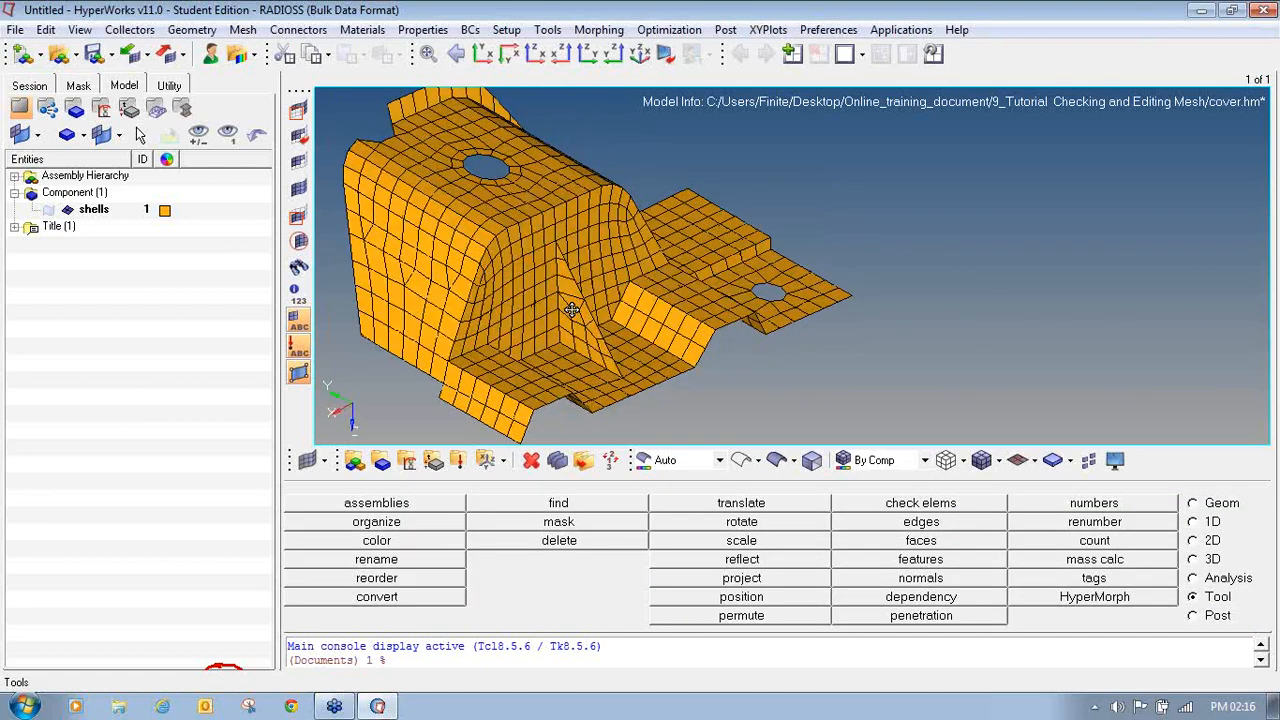
ctrl+drag(622, 368, 605, 380)
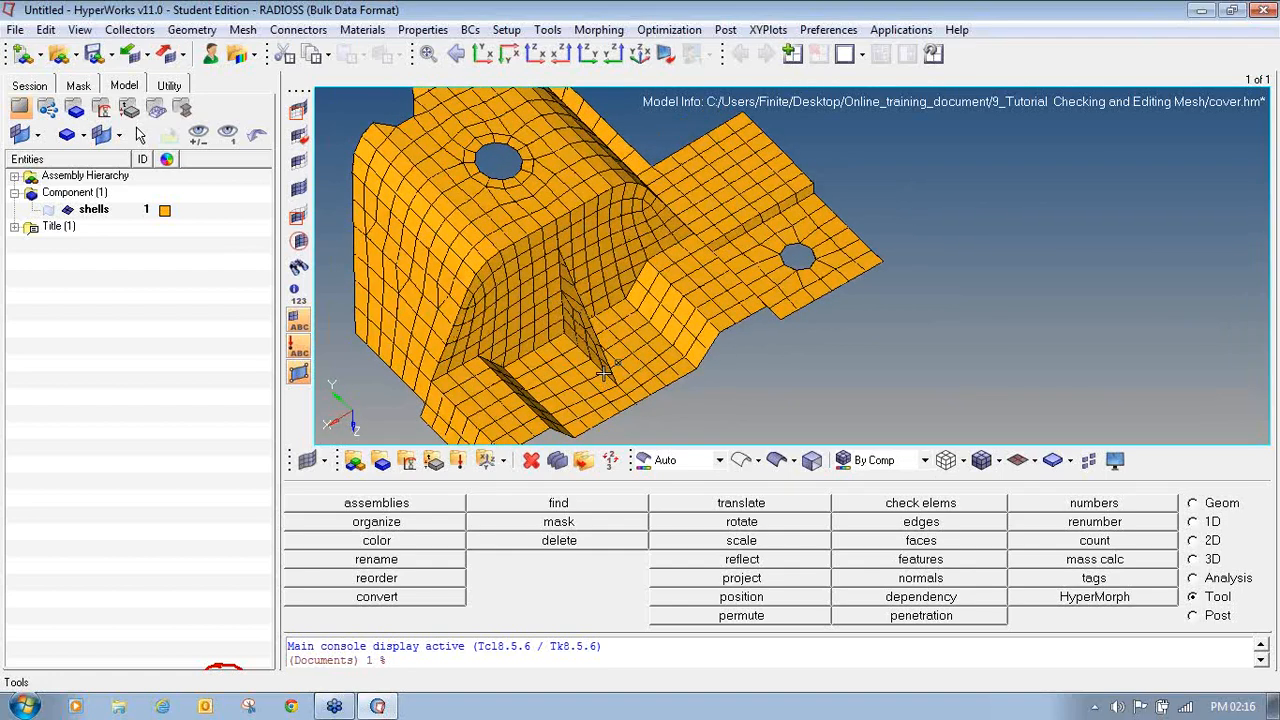
ctrl+drag(598, 328, 599, 322)
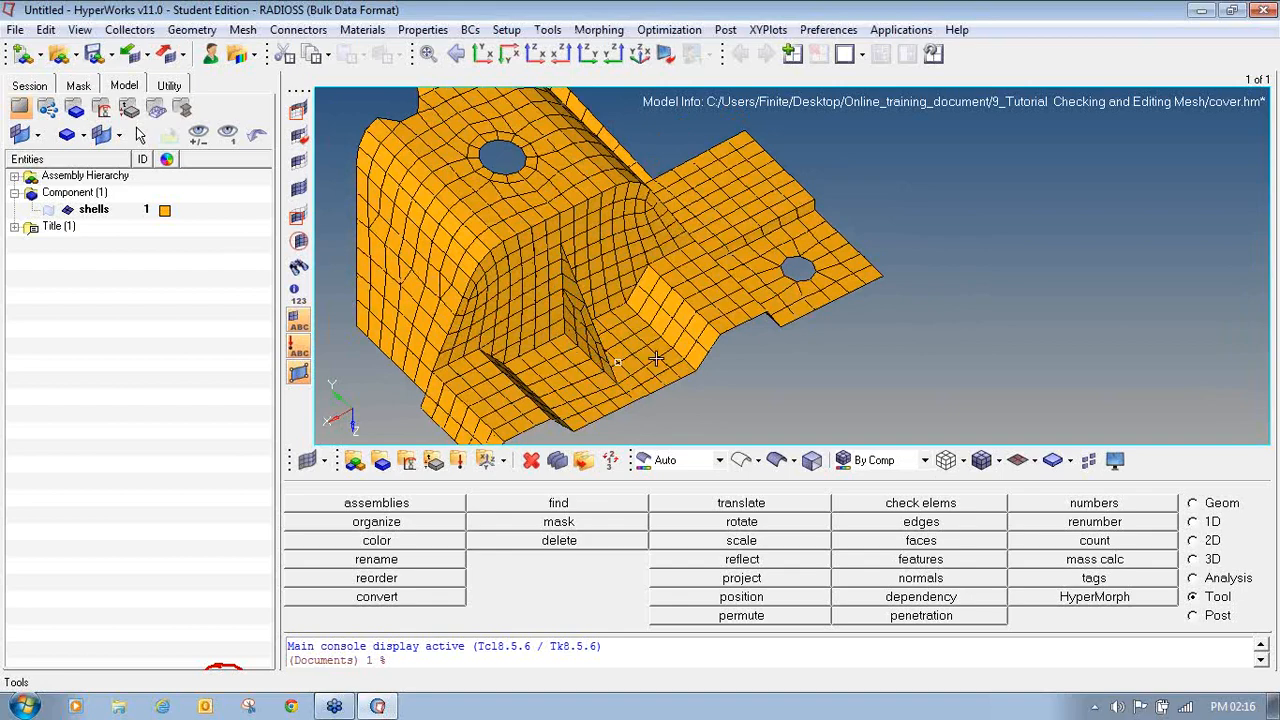
click(1193, 540)
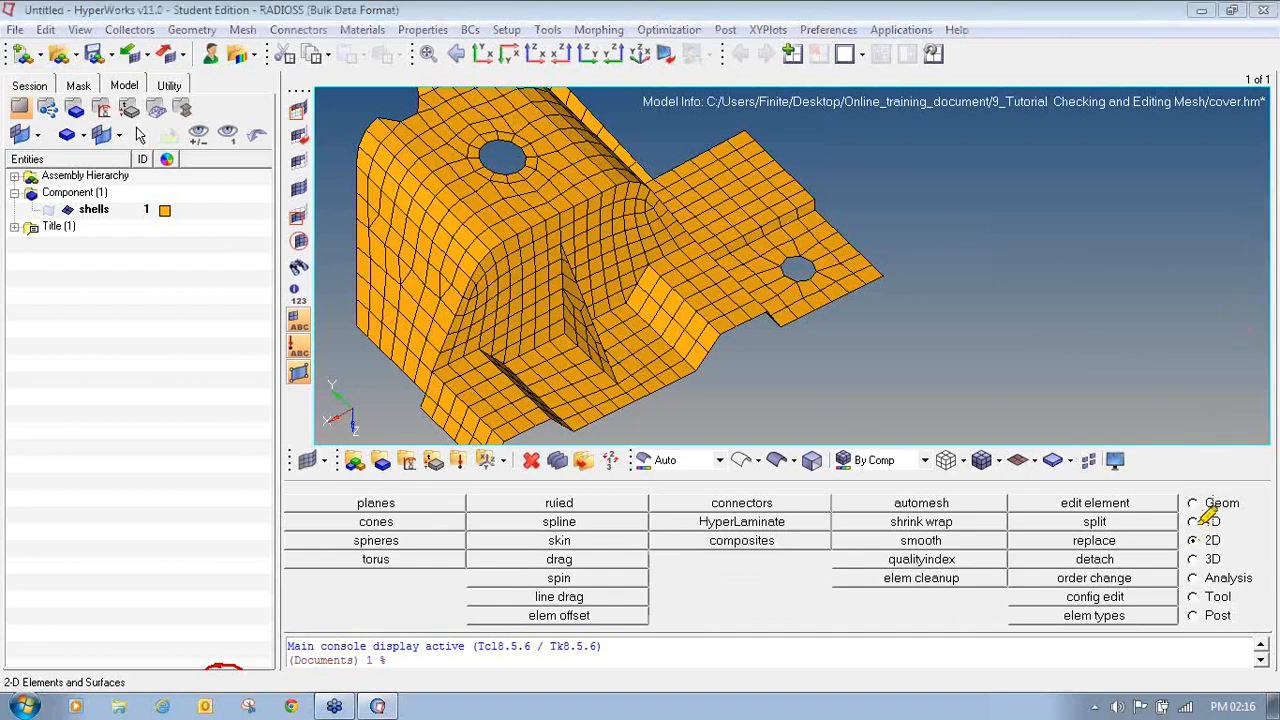
drag(1184, 542, 1209, 544)
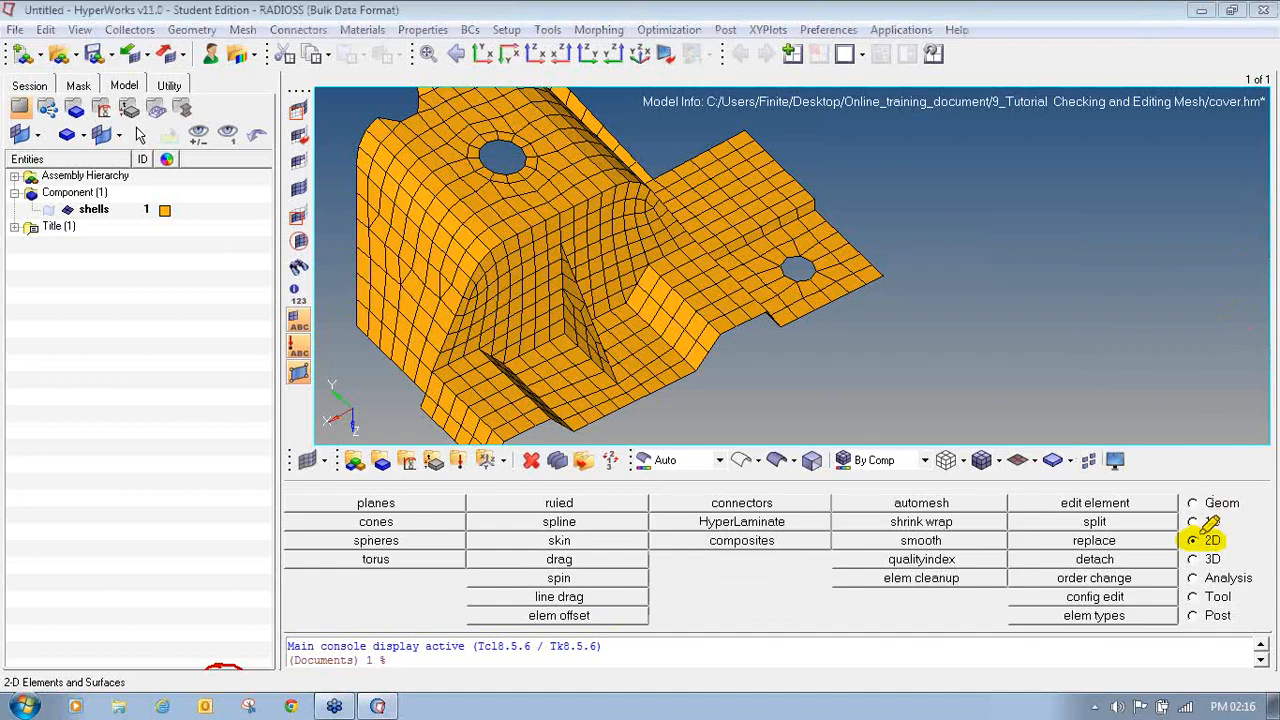
drag(838, 501, 1000, 502)
mouse_move(897, 503)
mouse_down()
mouse_move(838, 504)
mouse_move(1005, 502)
mouse_up()
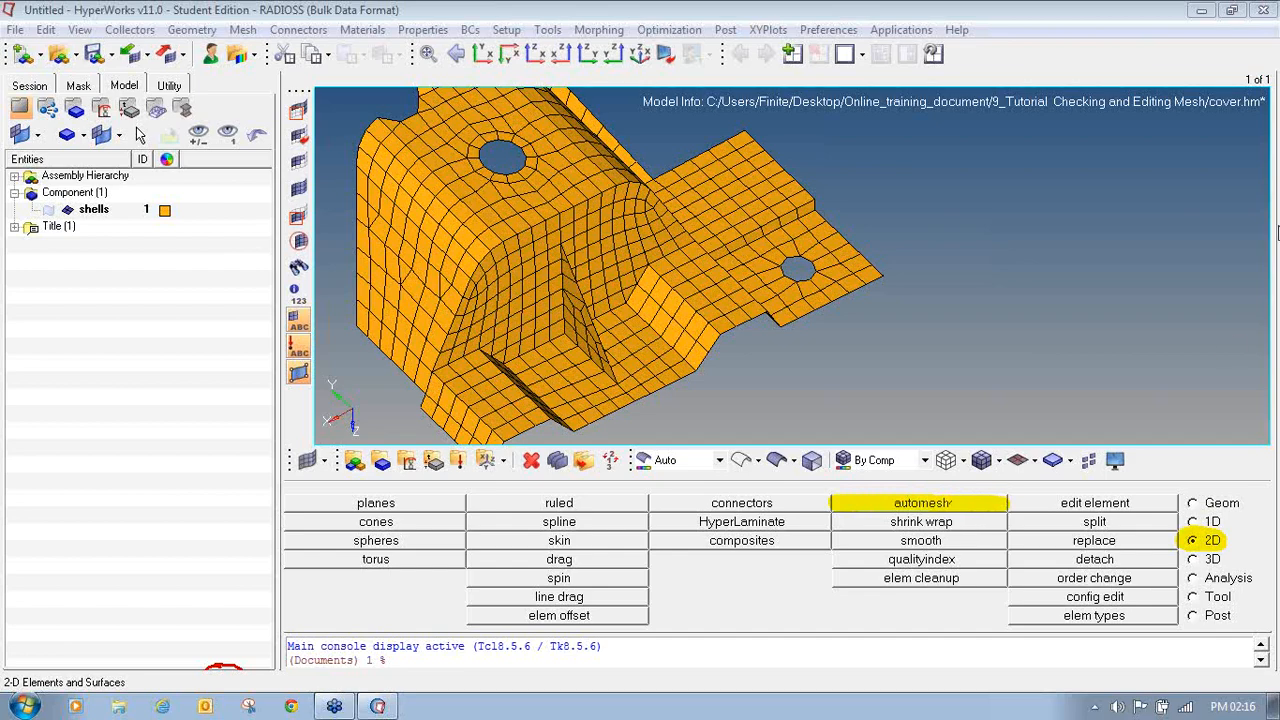
click(893, 508)
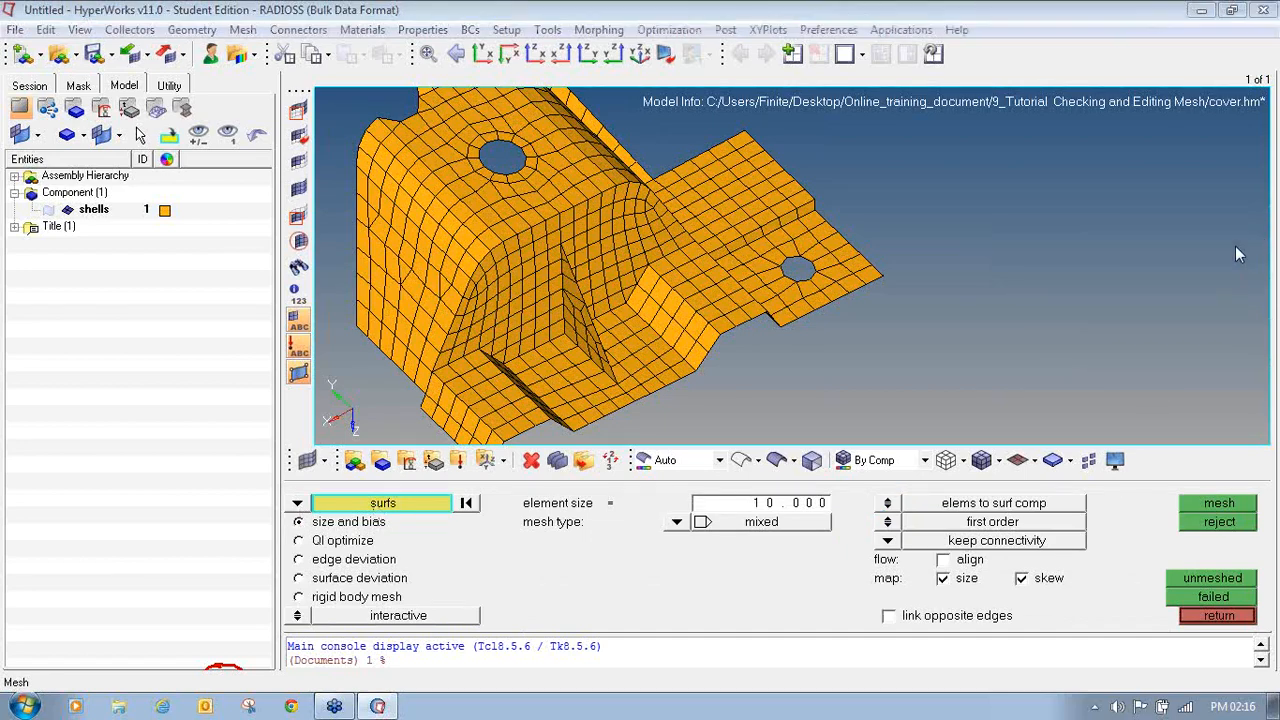
click(297, 503)
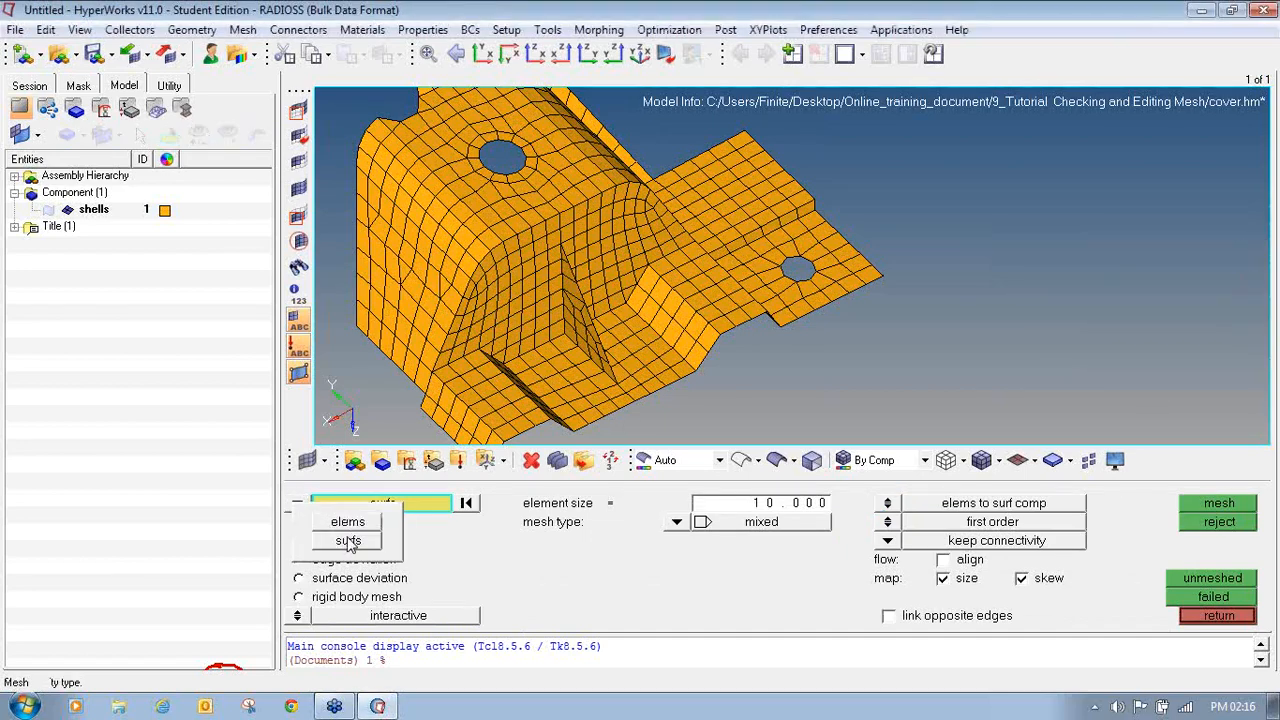
click(345, 522)
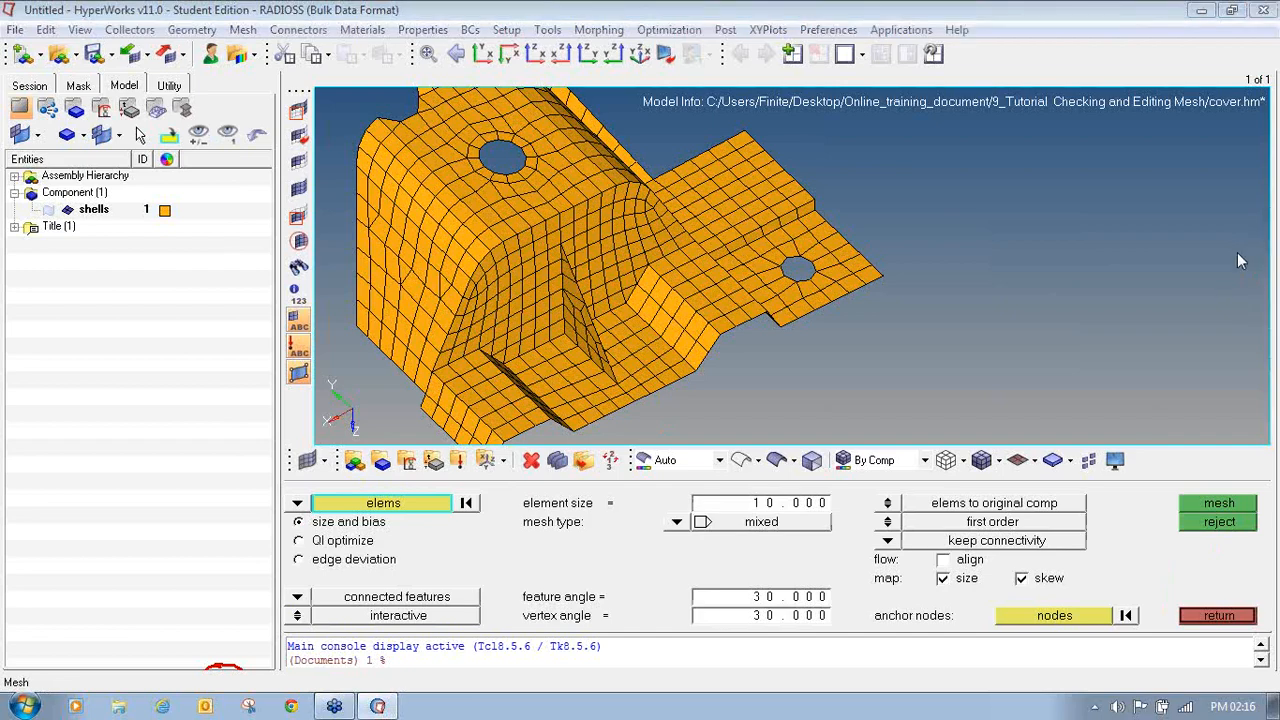
drag(303, 480, 318, 493)
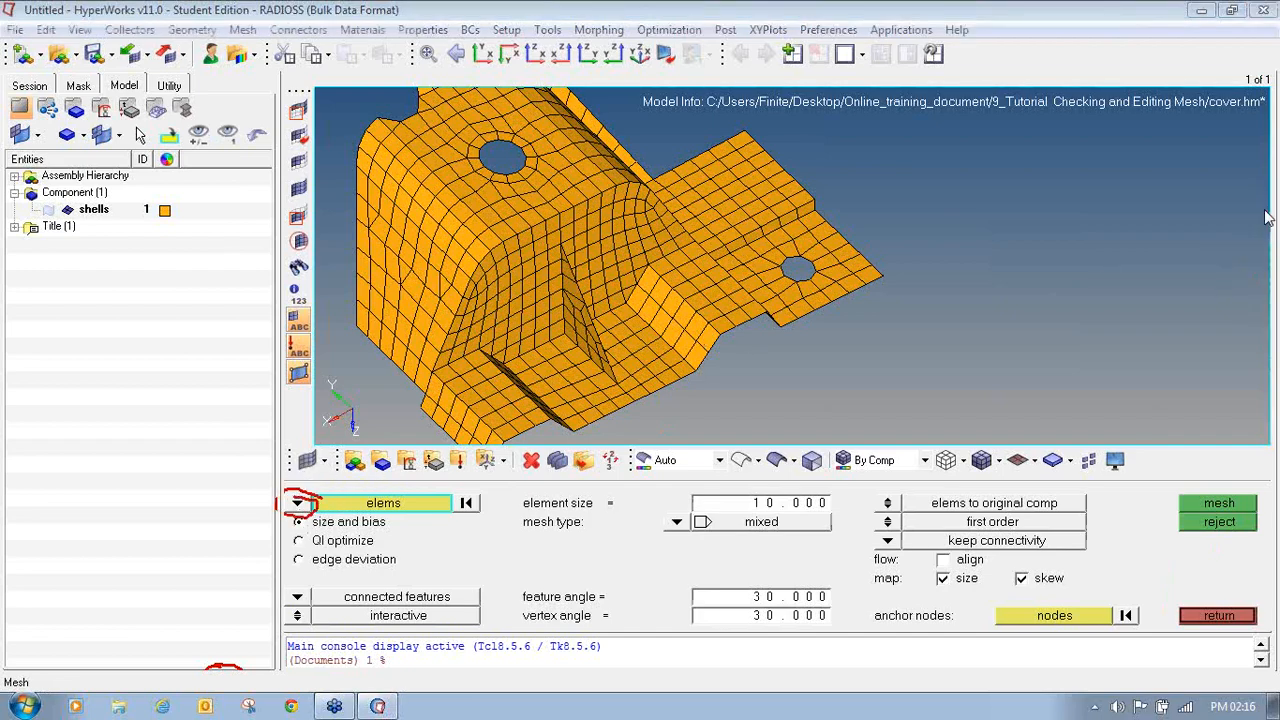
click(297, 504)
click(349, 523)
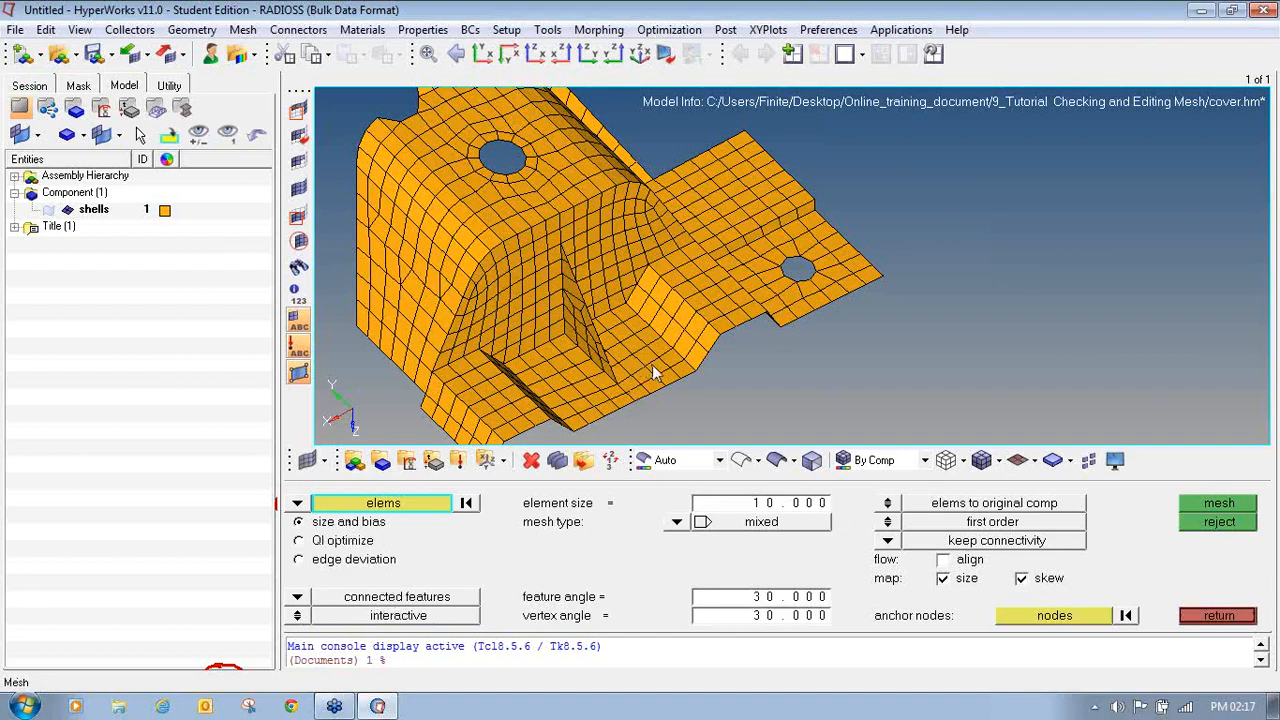
Step: Select one element on the triangular rib and one on the flat base beside it, and extend the selection by face
ctrl+drag(655, 370, 638, 358)
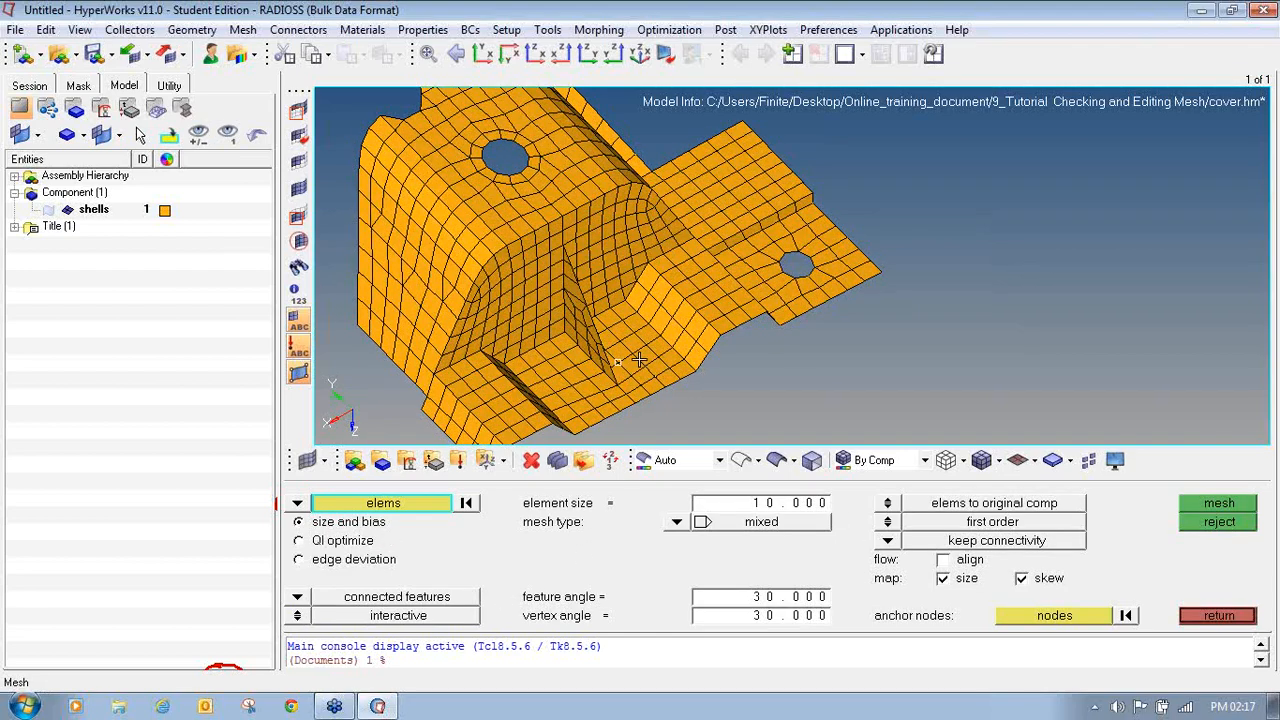
ctrl+scroll(584, 317, up, 3)
click(596, 321)
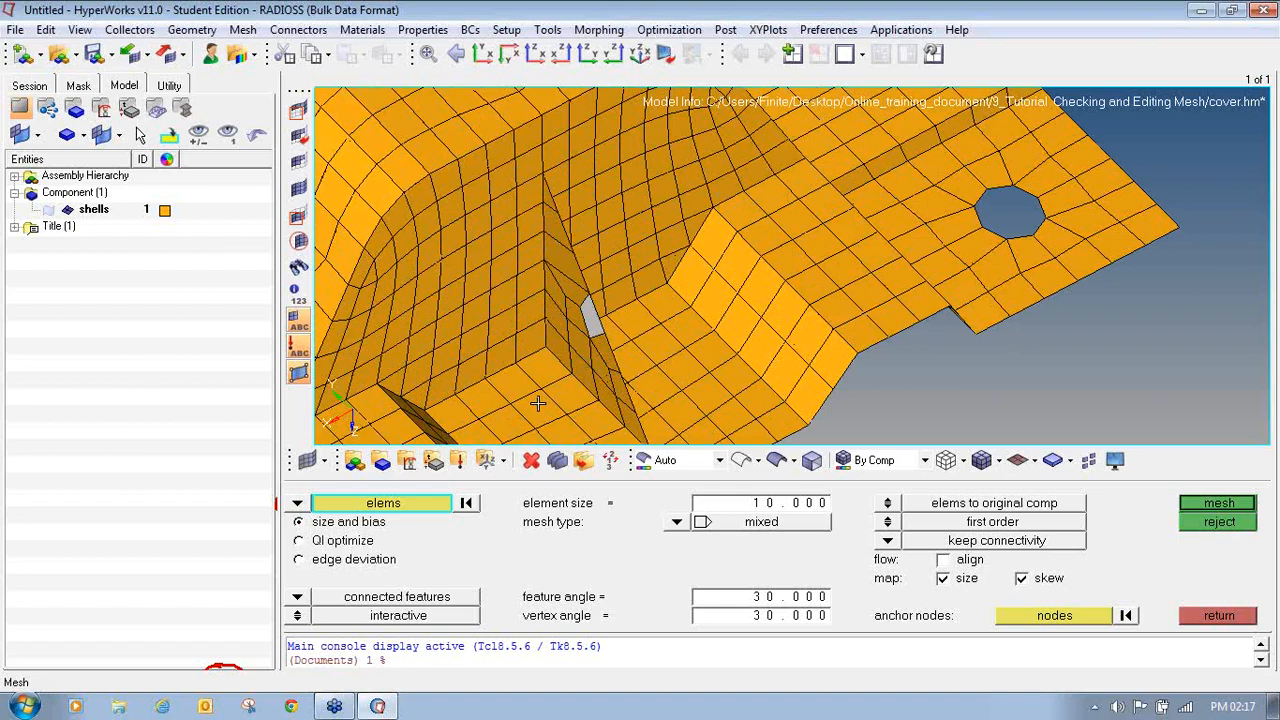
click(540, 405)
ctrl+scroll(573, 414, down, 2)
ctrl+scroll(521, 381, down, 2)
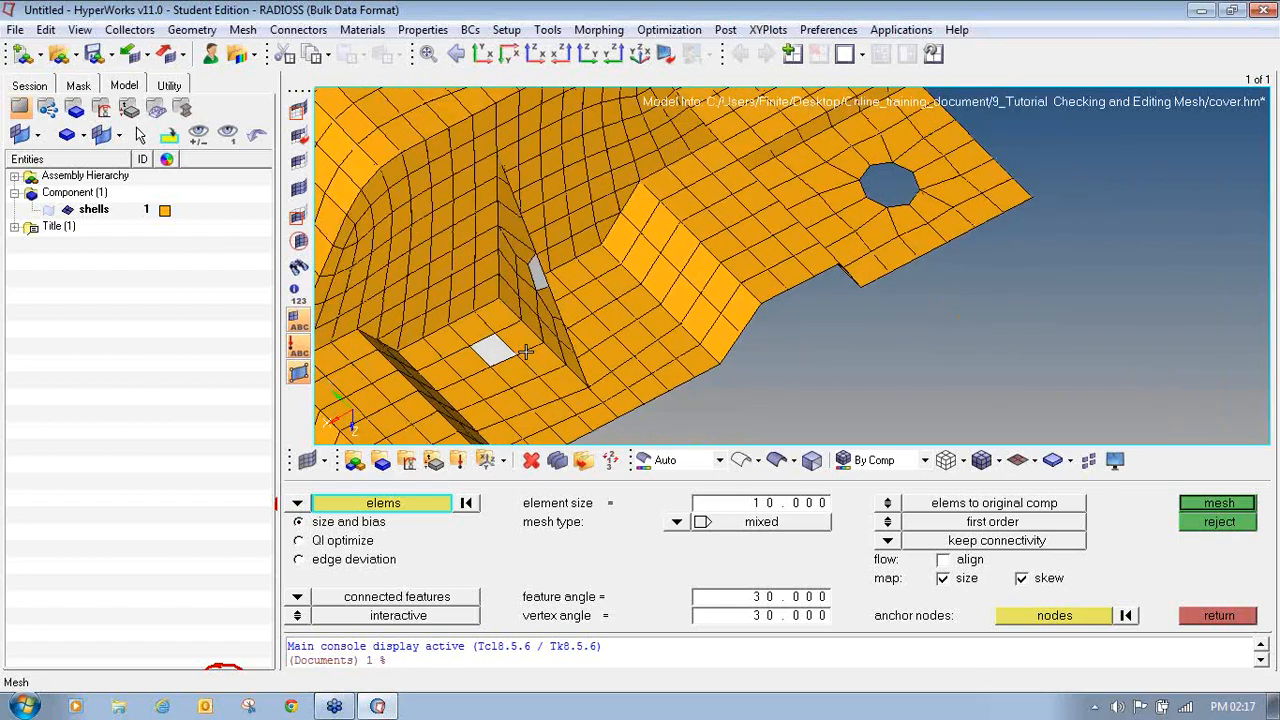
ctrl+drag(521, 382, 518, 382)
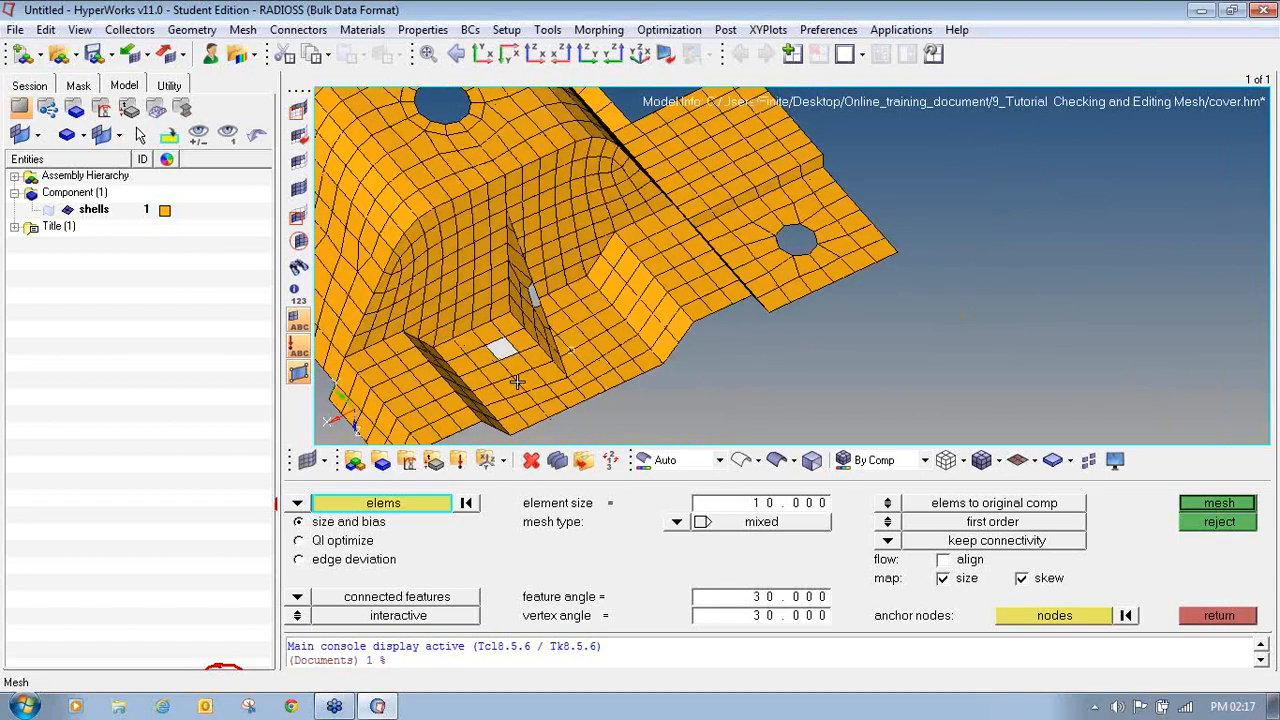
click(380, 505)
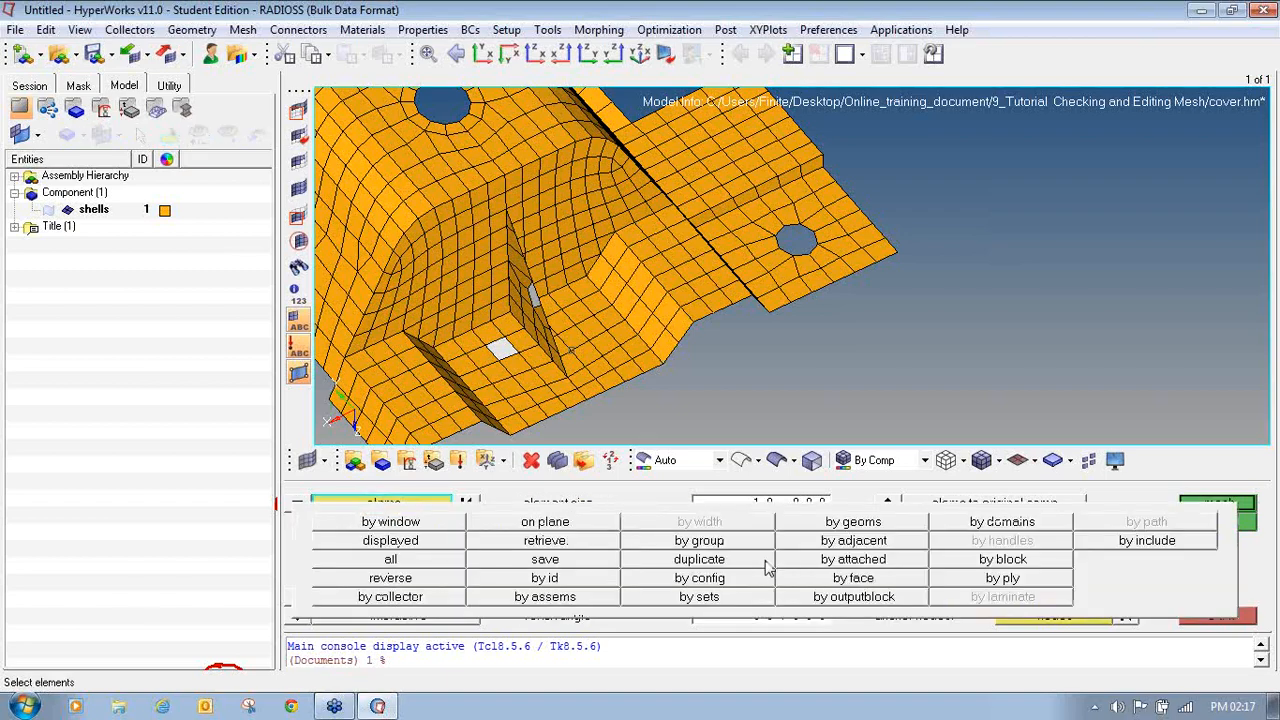
click(845, 583)
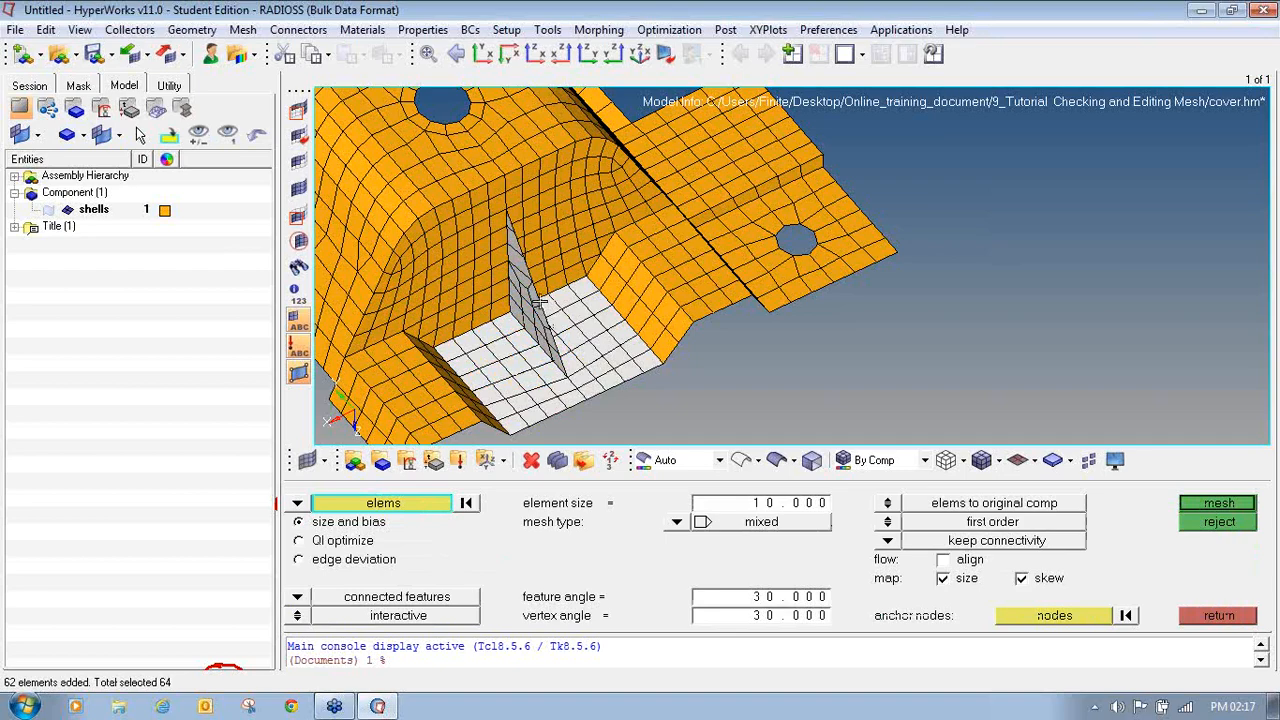
ctrl+drag(534, 297, 512, 228)
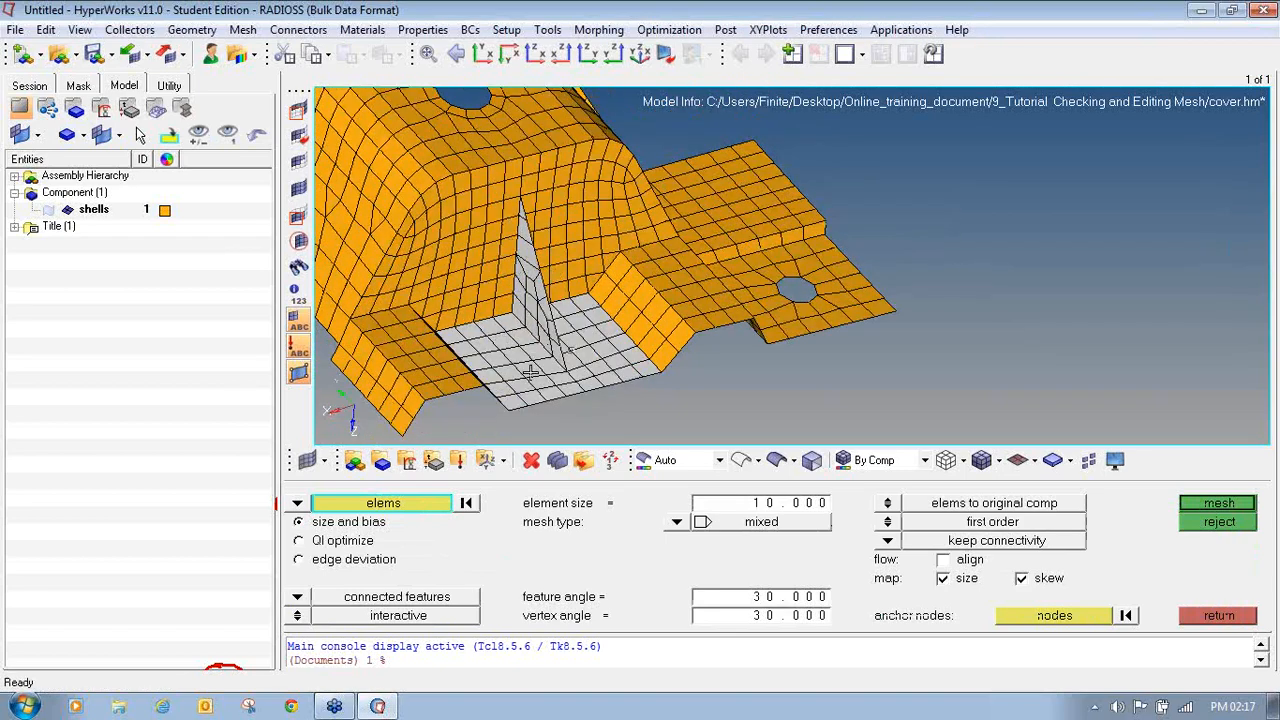
Step: Remesh the selected rib and base elements interactively with an element size of 3.5 and mixed mesh type
click(767, 507)
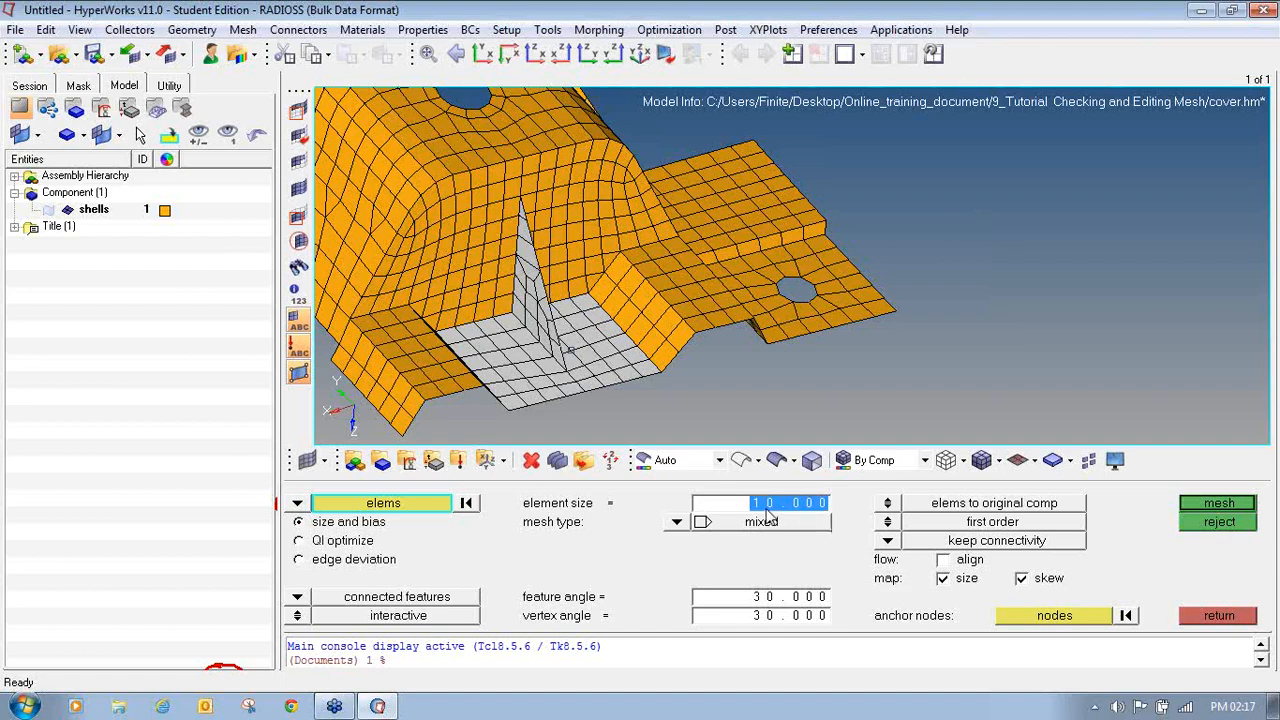
text(3)
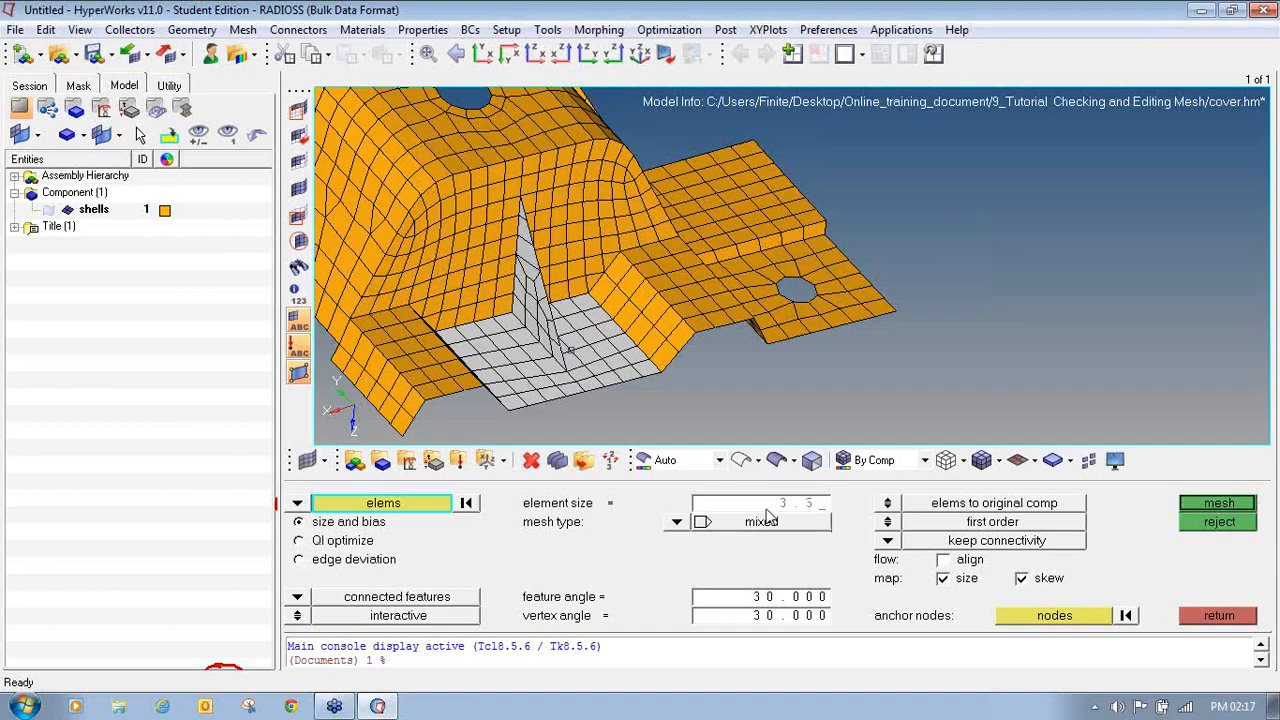
text(.5)
key(Return)
click(1201, 505)
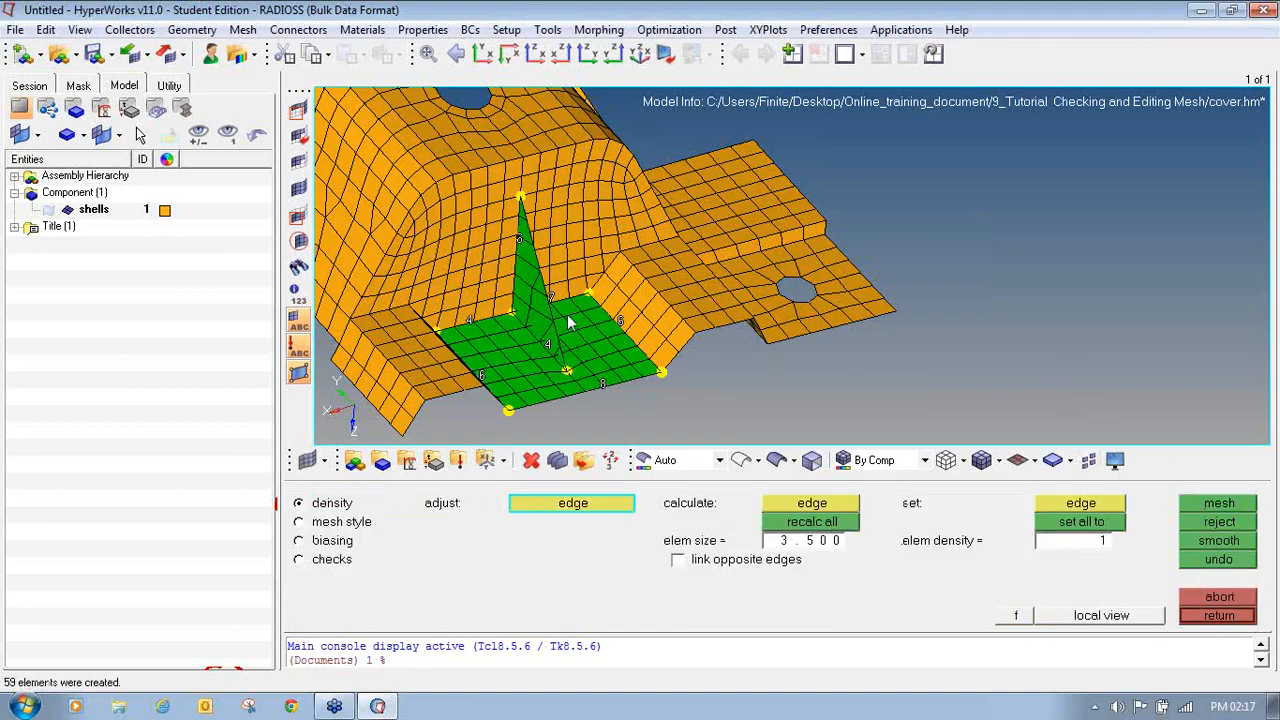
Step: Raise the density of the rib's sloped edge to 9 and its base edge to 5, remeshing after each change
mouse_move(568, 324)
ctrl+mouse_down()
mouse_move(587, 312)
mouse_move(552, 292)
ctrl+mouse_up()
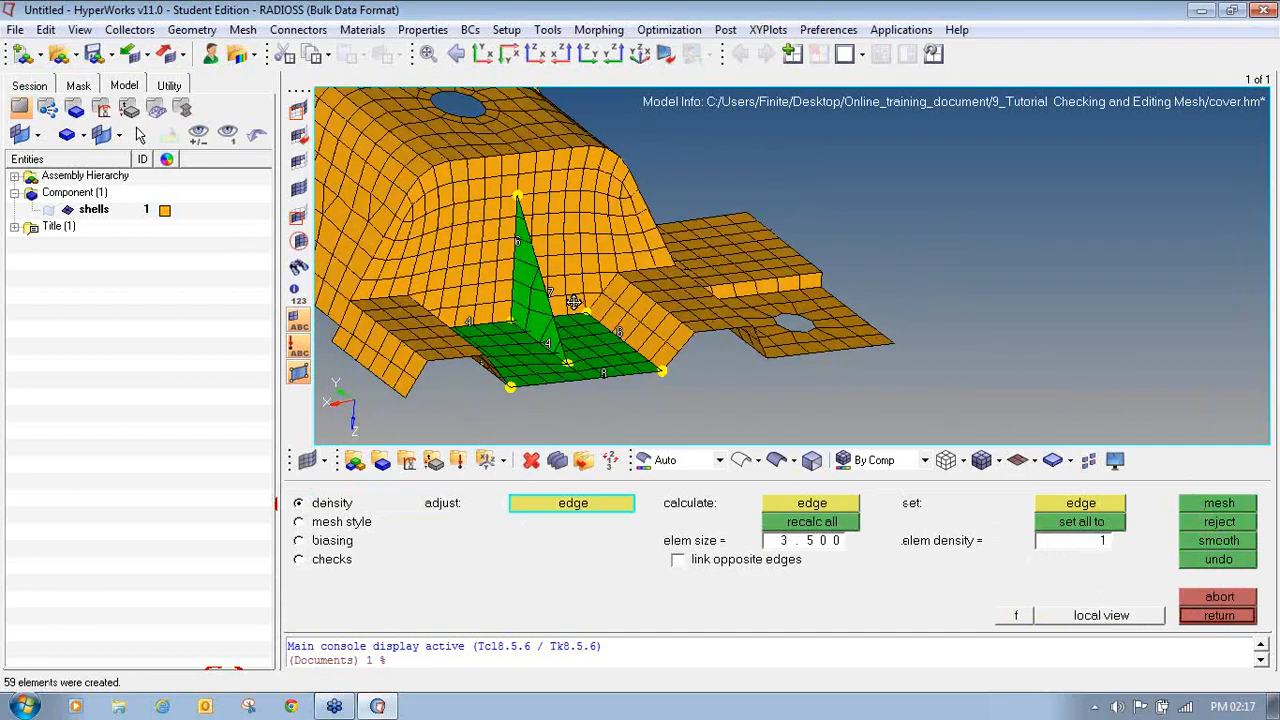
scroll(552, 292, up, 3)
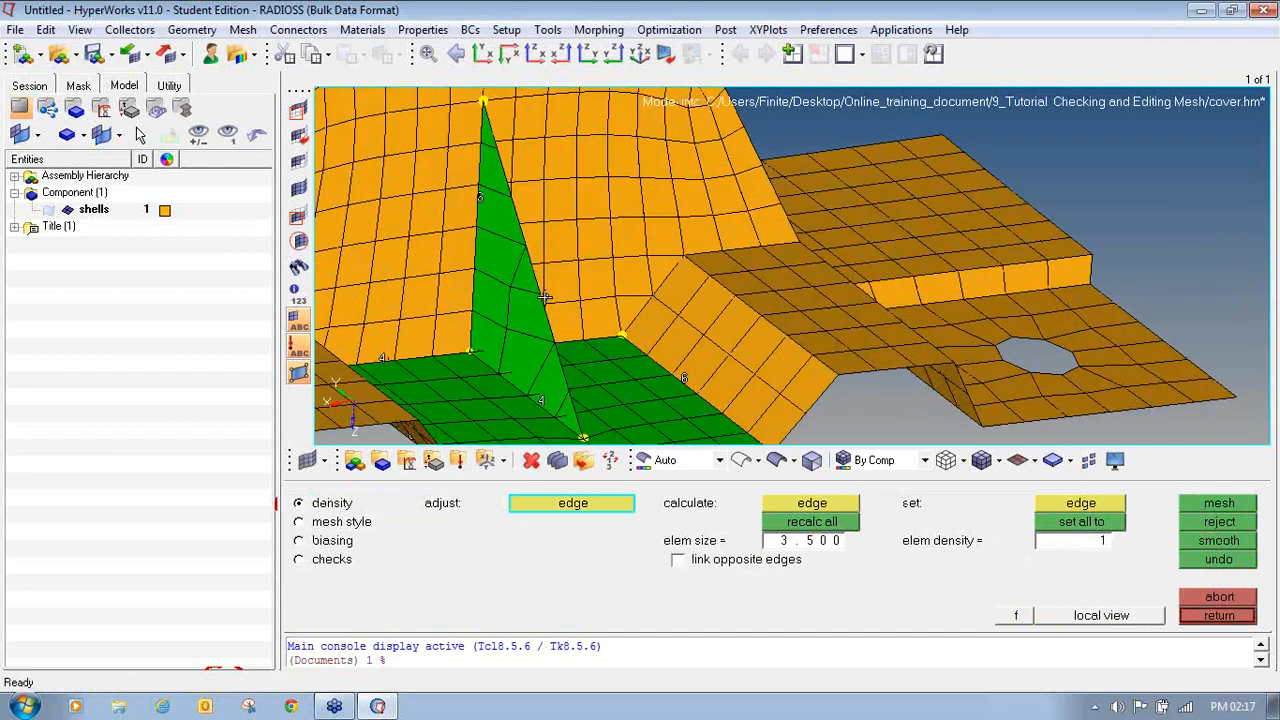
click(546, 296)
click(546, 298)
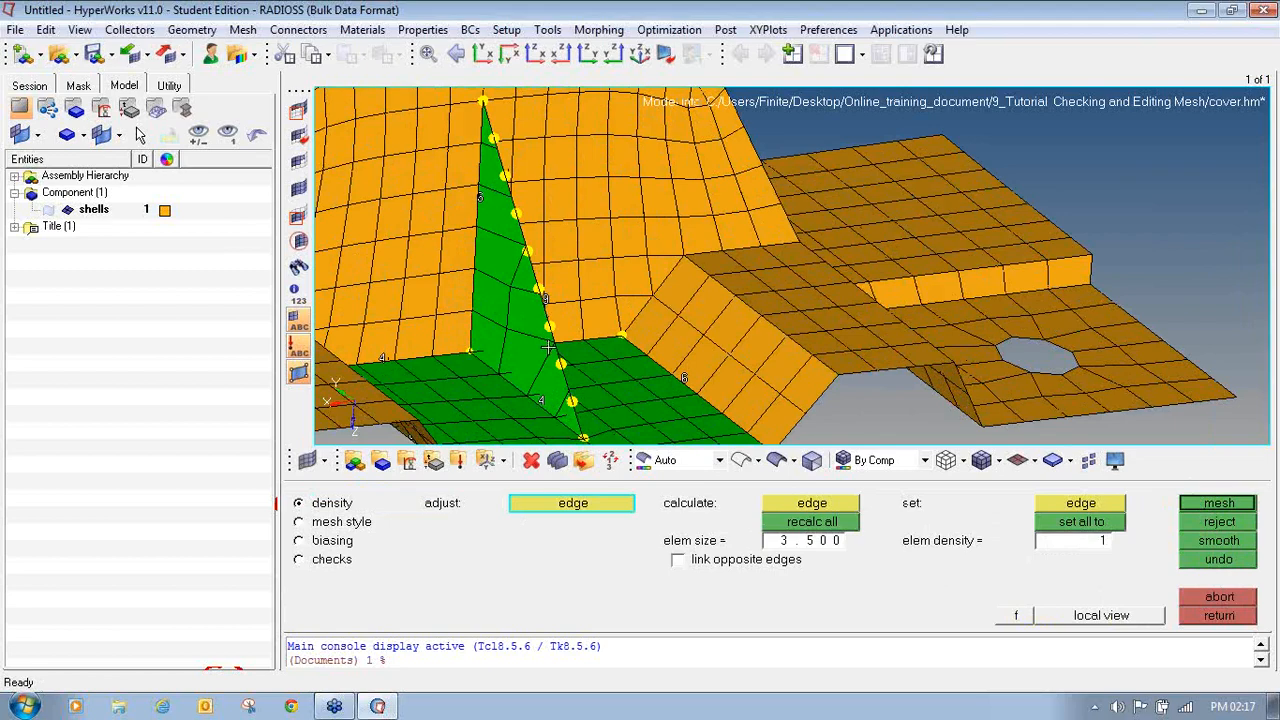
click(1238, 504)
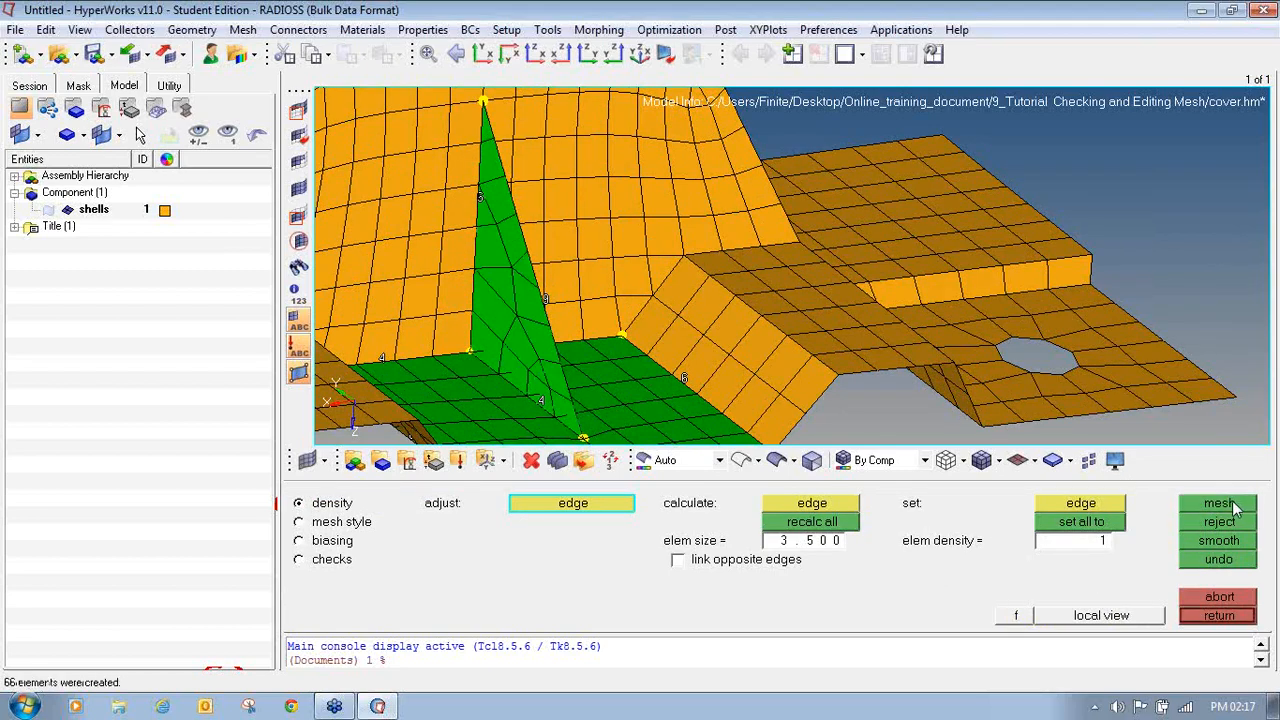
click(605, 422)
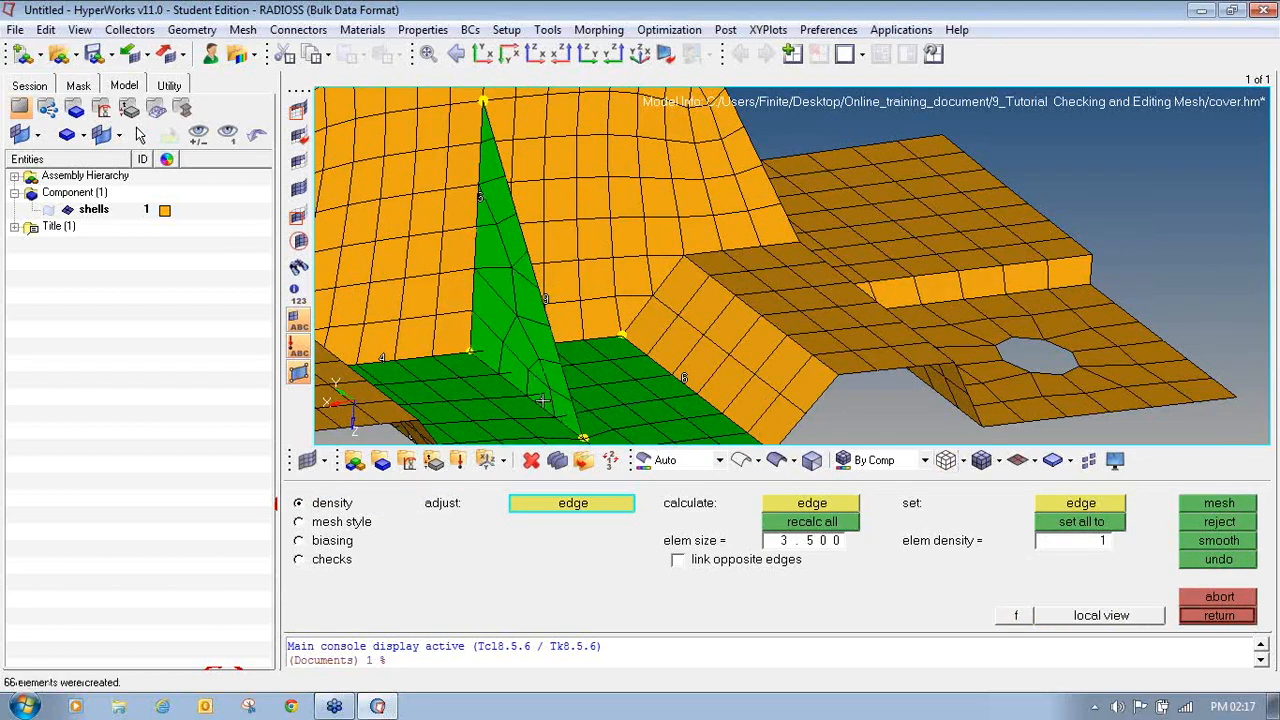
click(1228, 505)
ctrl+right_drag(559, 312, 550, 264)
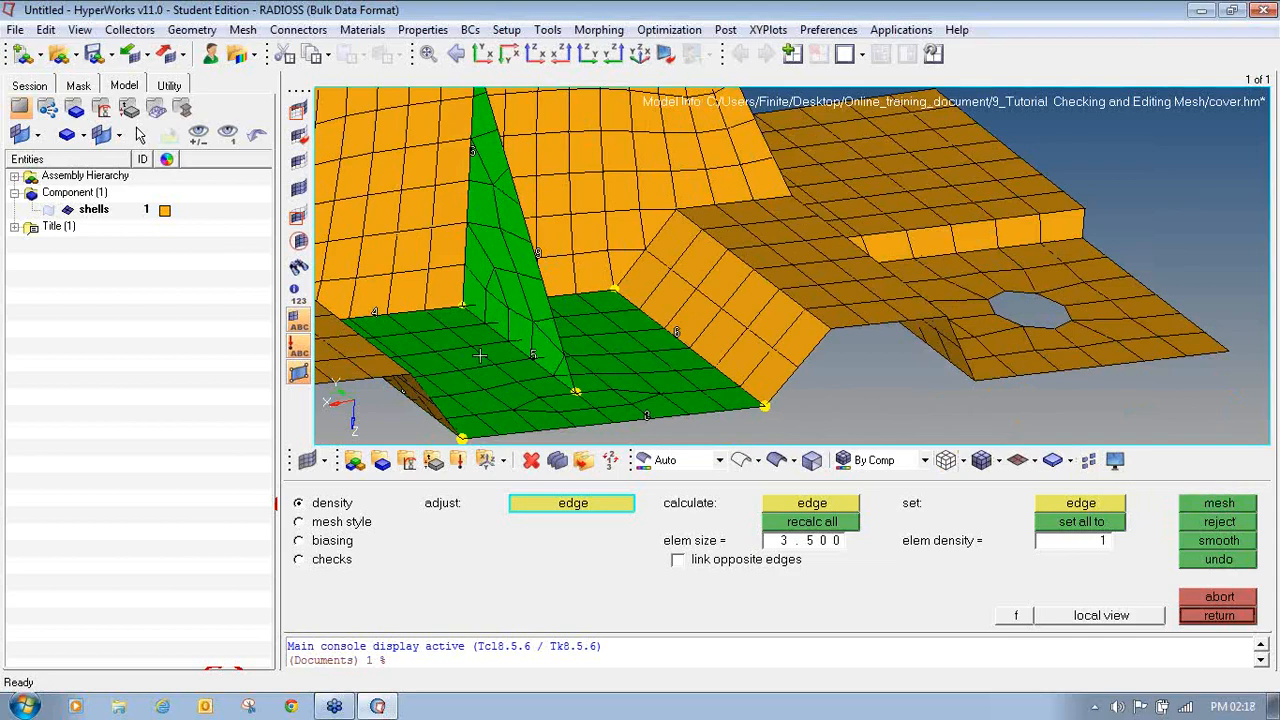
Step: Set the mesh method to free (unmapped) in the mesh style settings and remesh the rib and base
click(1265, 226)
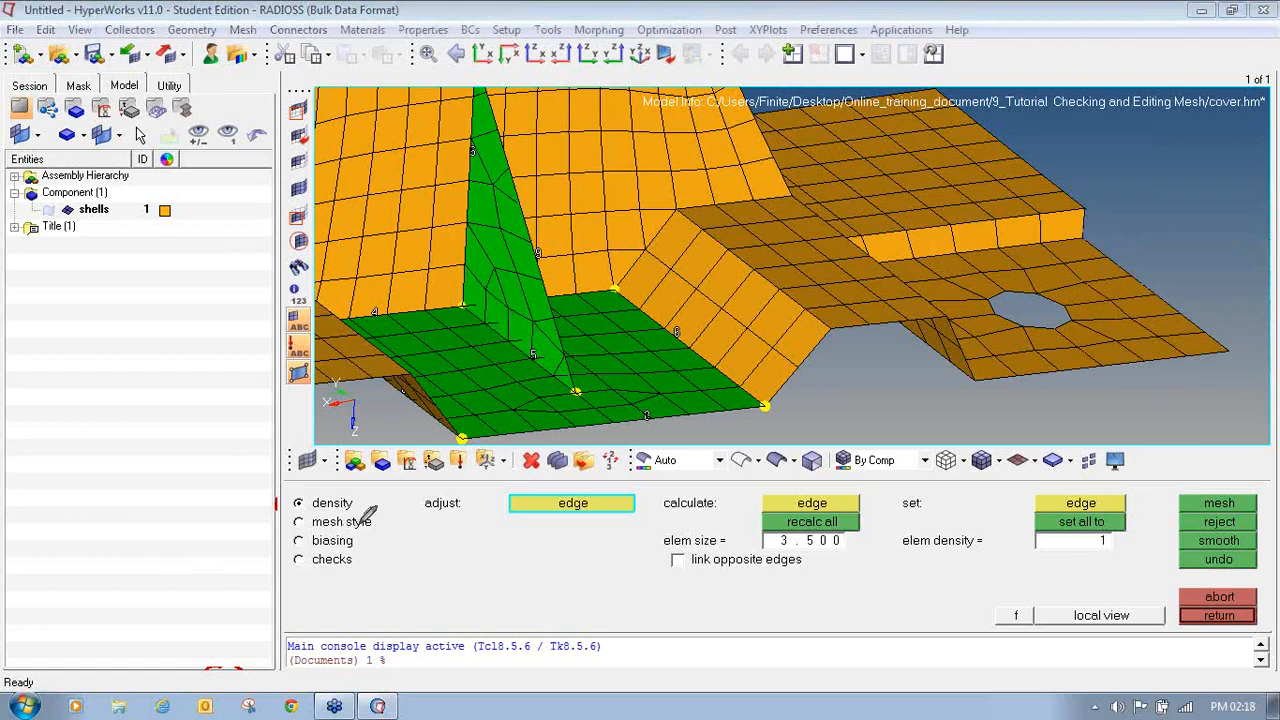
mouse_move(364, 518)
mouse_down()
mouse_move(346, 497)
mouse_move(292, 506)
mouse_move(326, 531)
mouse_move(374, 524)
mouse_move(366, 508)
mouse_up()
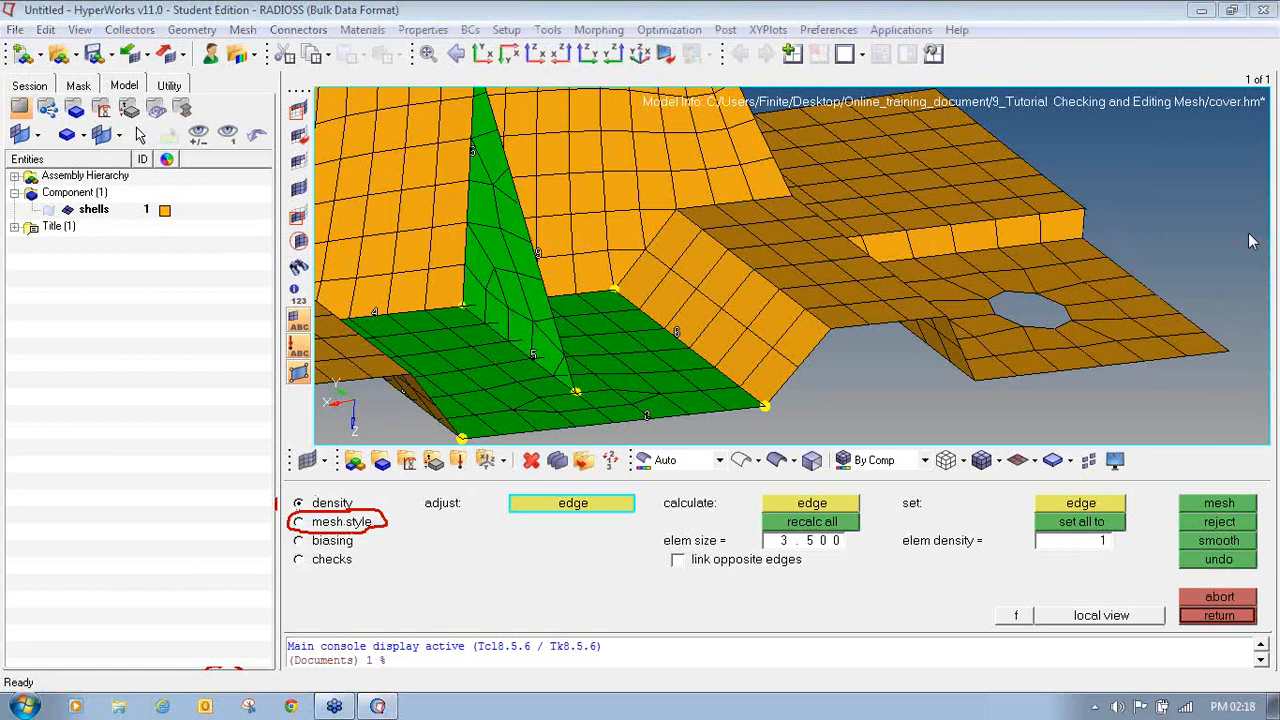
click(320, 525)
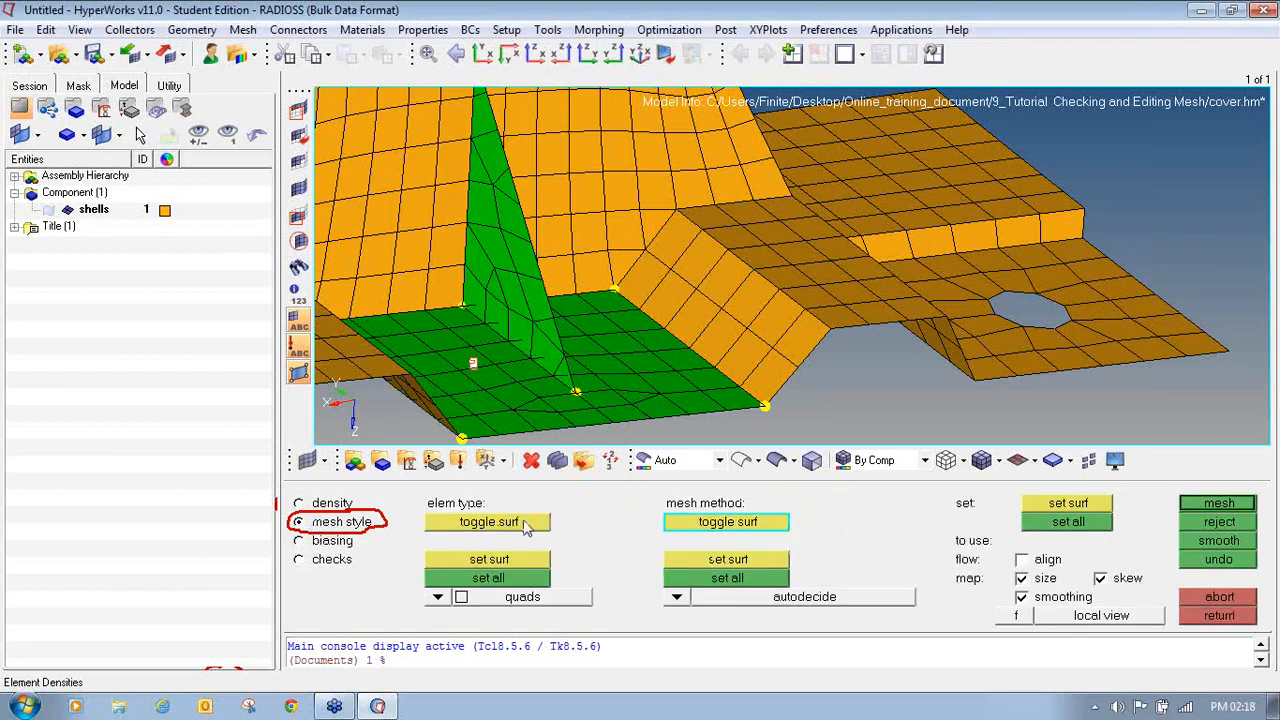
click(676, 602)
click(674, 607)
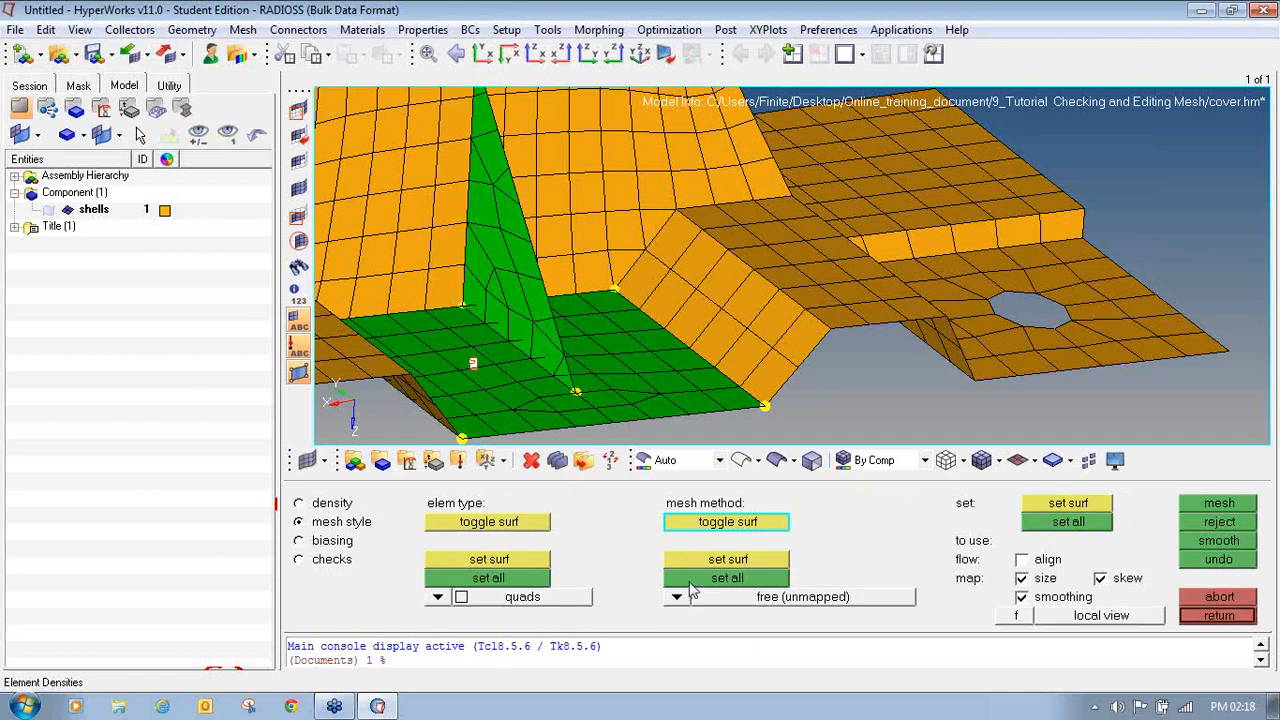
click(1208, 503)
ctrl+drag(437, 204, 479, 285)
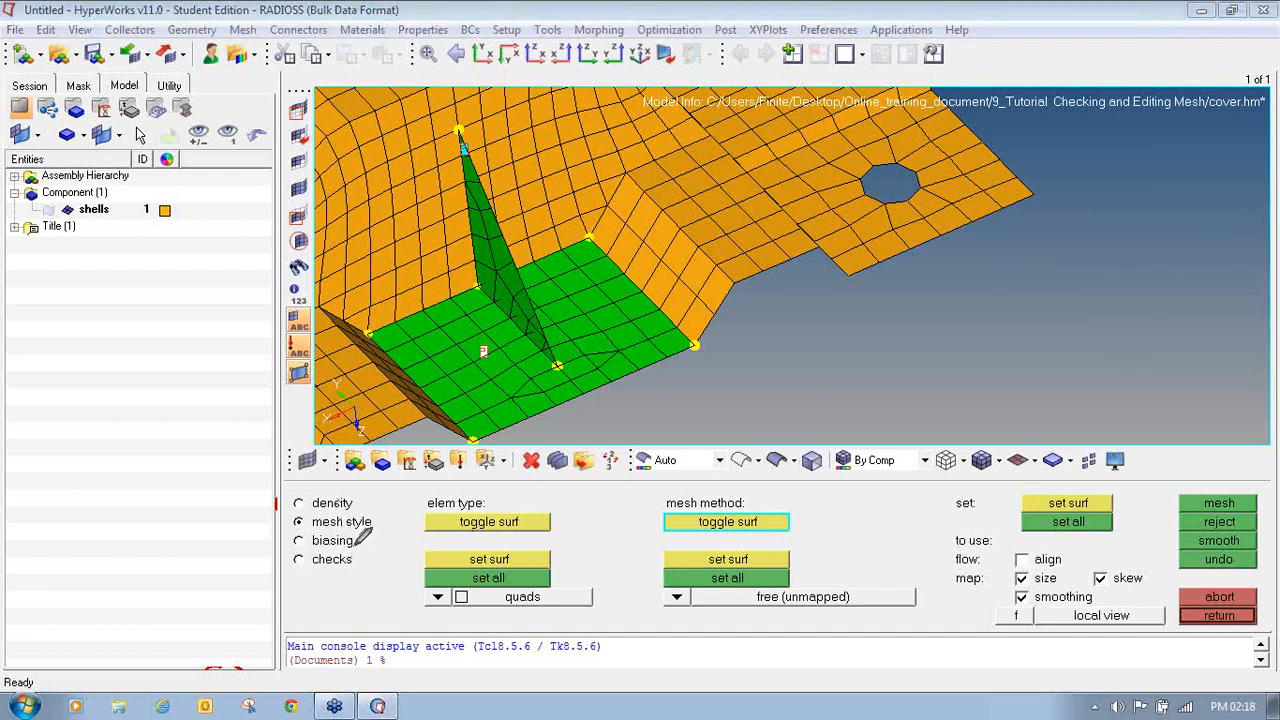
Step: Check the remeshed rib and base elements for a jacobian below 0.7
mouse_move(312, 548)
mouse_down()
mouse_move(304, 570)
mouse_move(362, 558)
mouse_move(338, 548)
mouse_up()
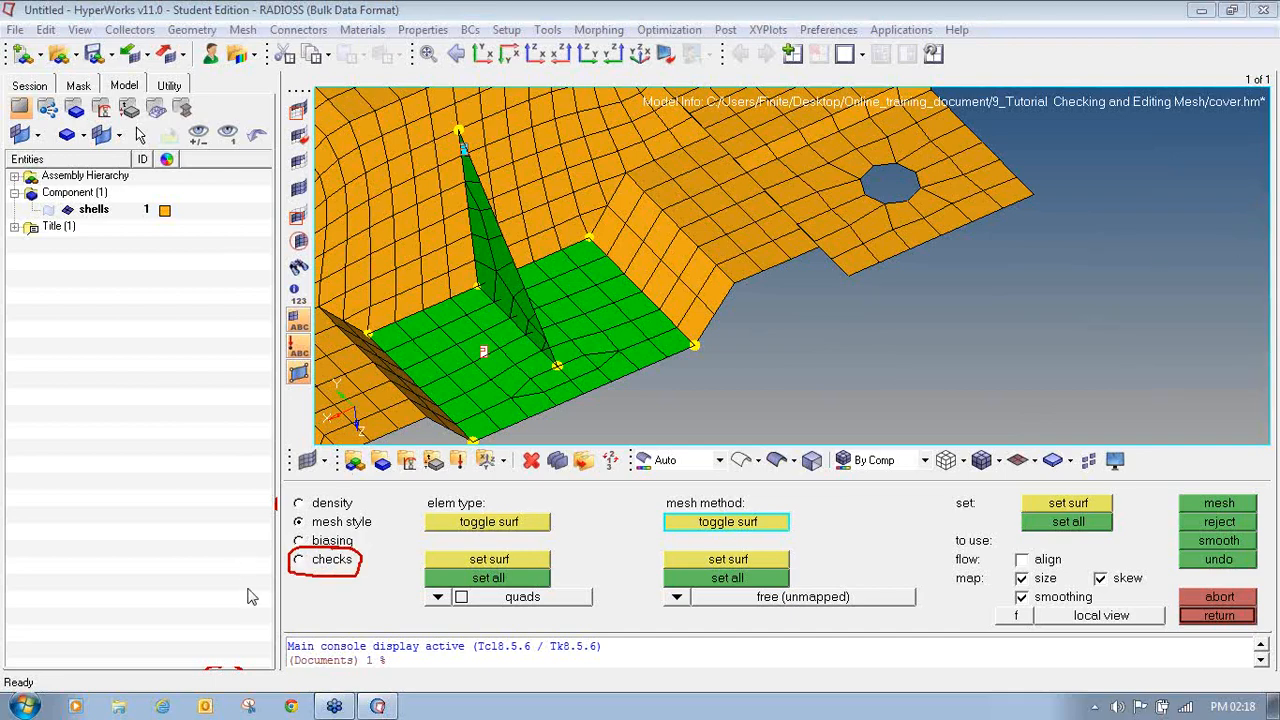
click(318, 561)
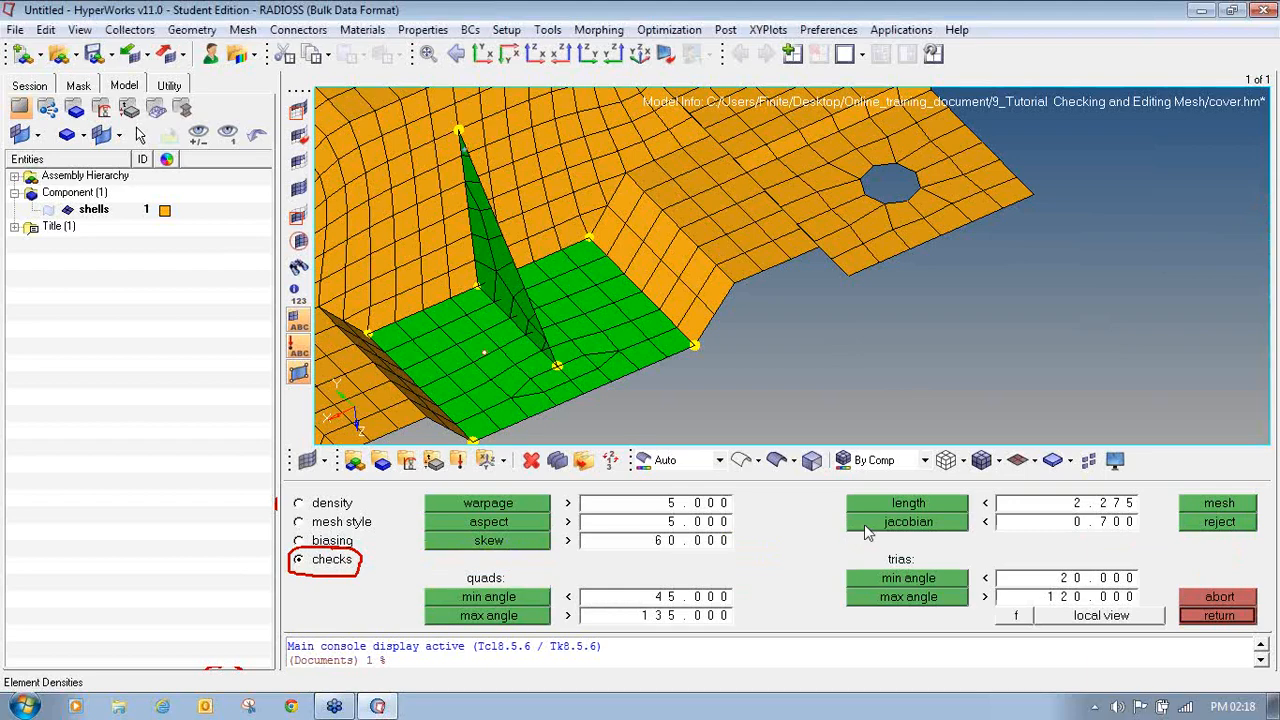
click(866, 524)
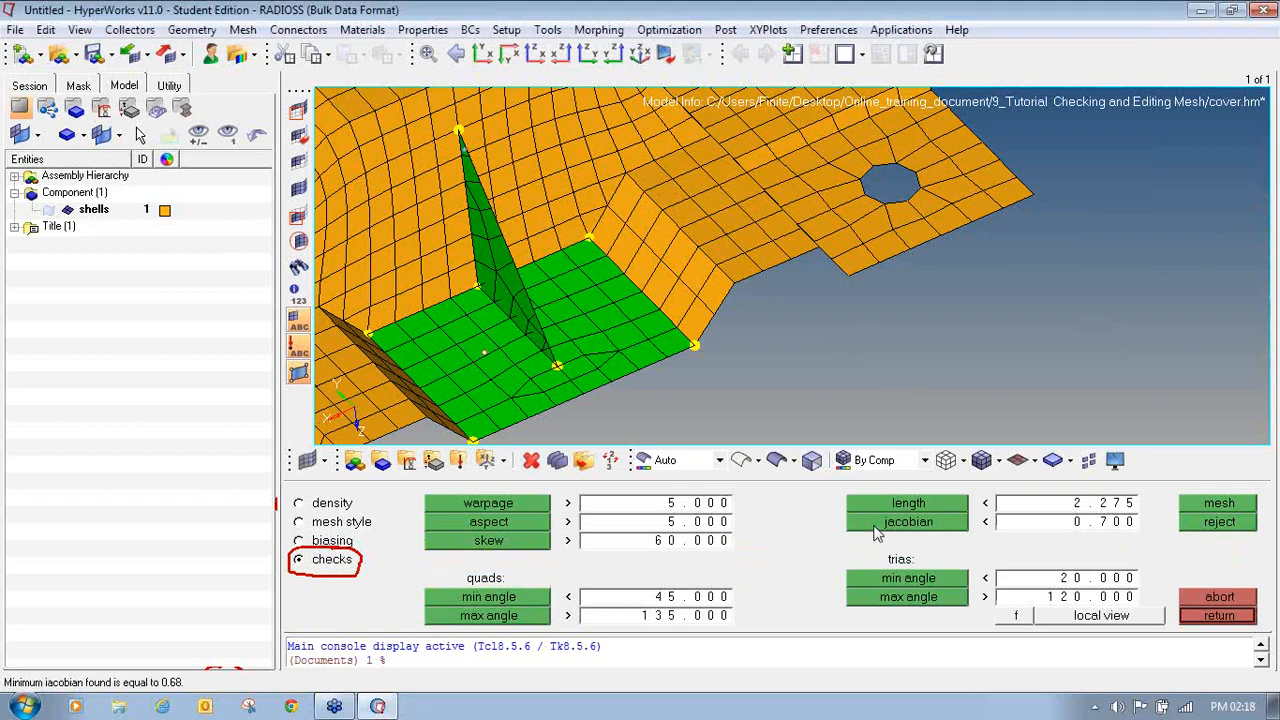
Step: Check the remeshed rib and base elements for a jacobian below 0.7 and quad angles below 45 or above 135 degrees
mouse_move(734, 360)
ctrl+mouse_down()
mouse_move(748, 349)
mouse_move(701, 359)
ctrl+mouse_up()
click(907, 525)
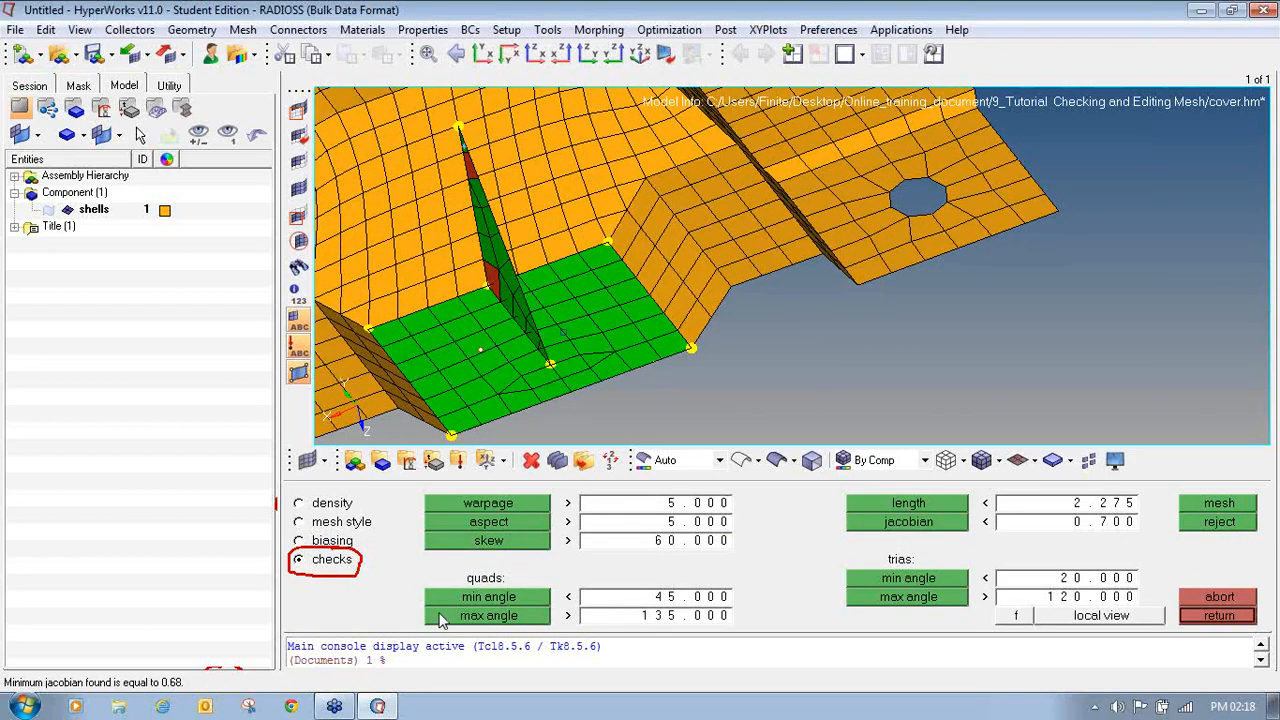
click(505, 597)
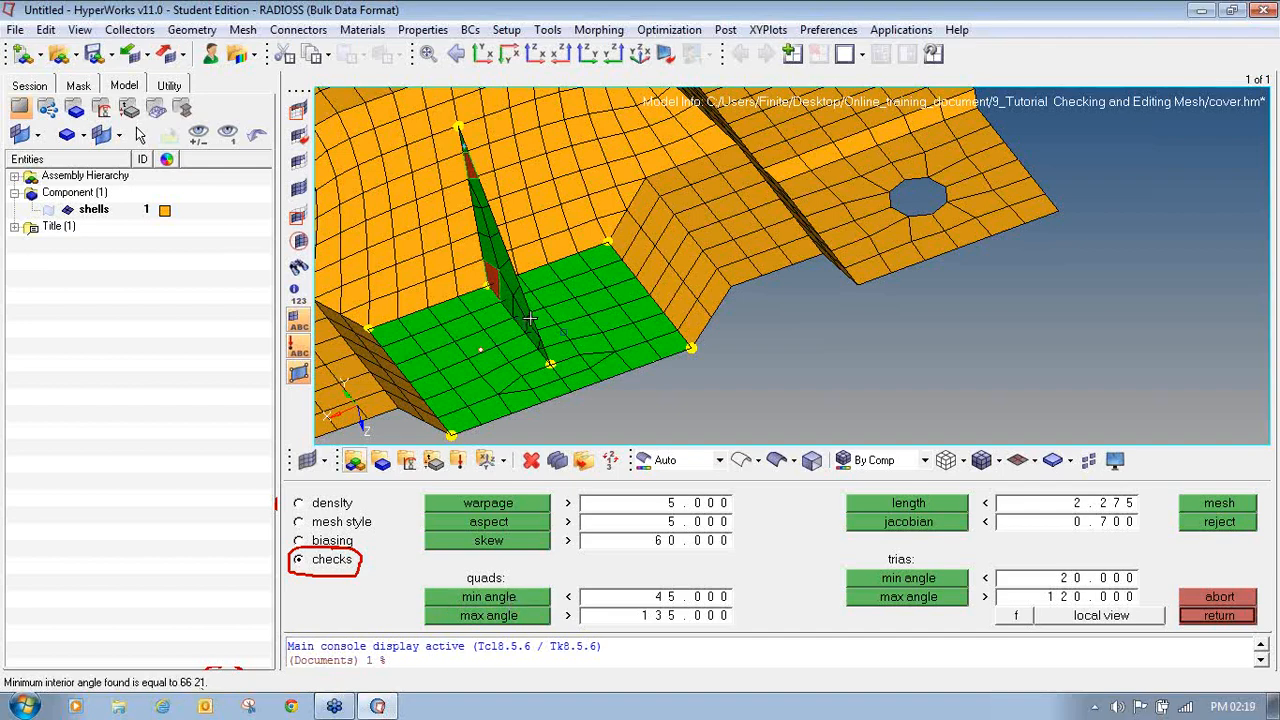
ctrl+drag(537, 349, 532, 352)
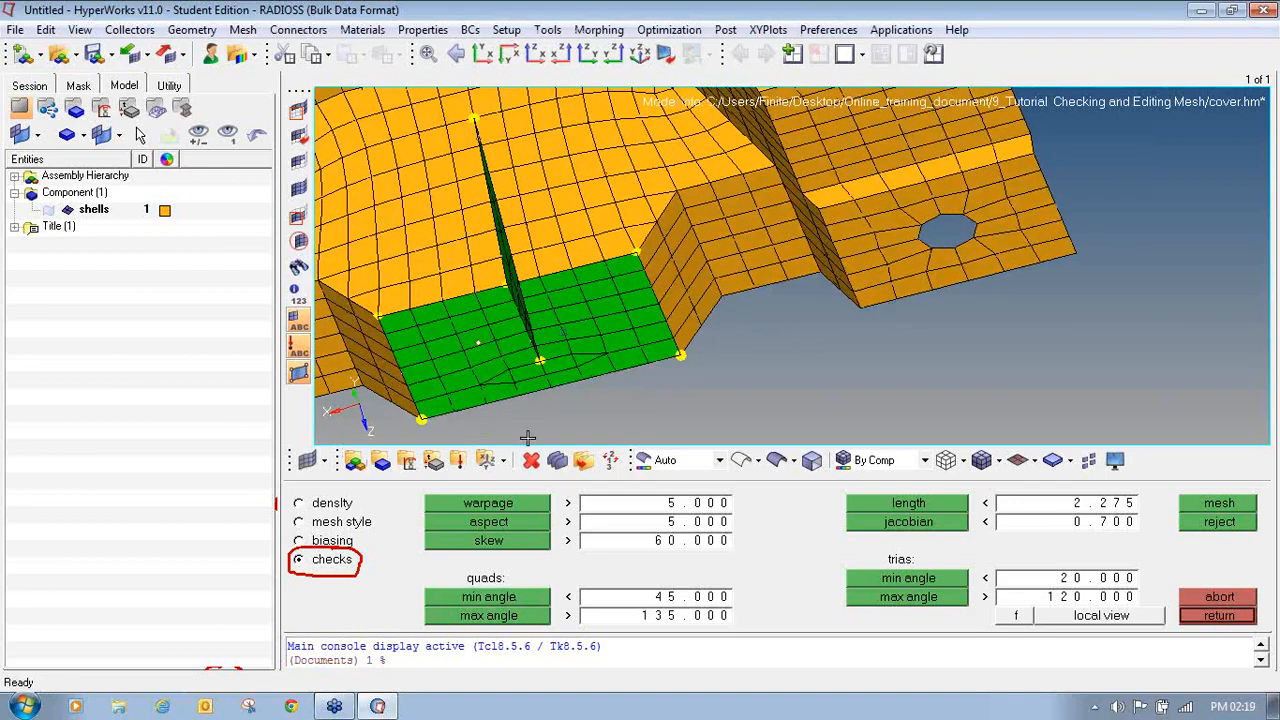
click(505, 620)
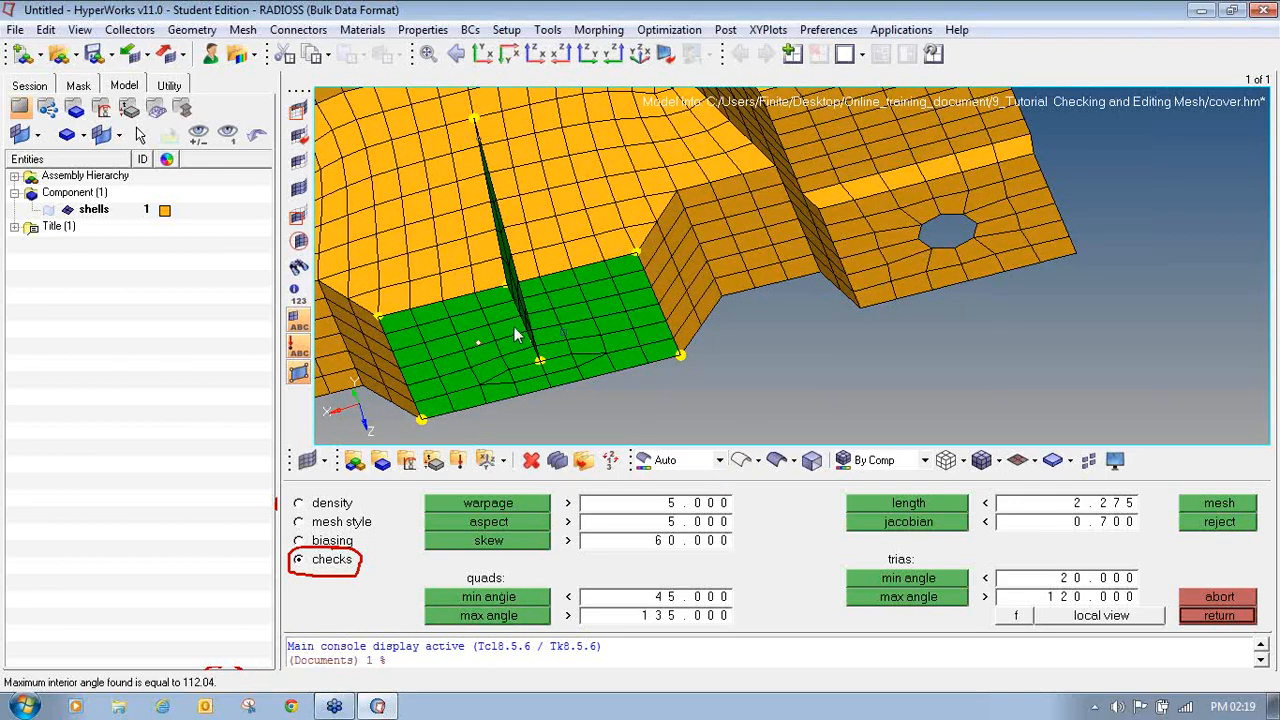
ctrl+drag(518, 334, 570, 326)
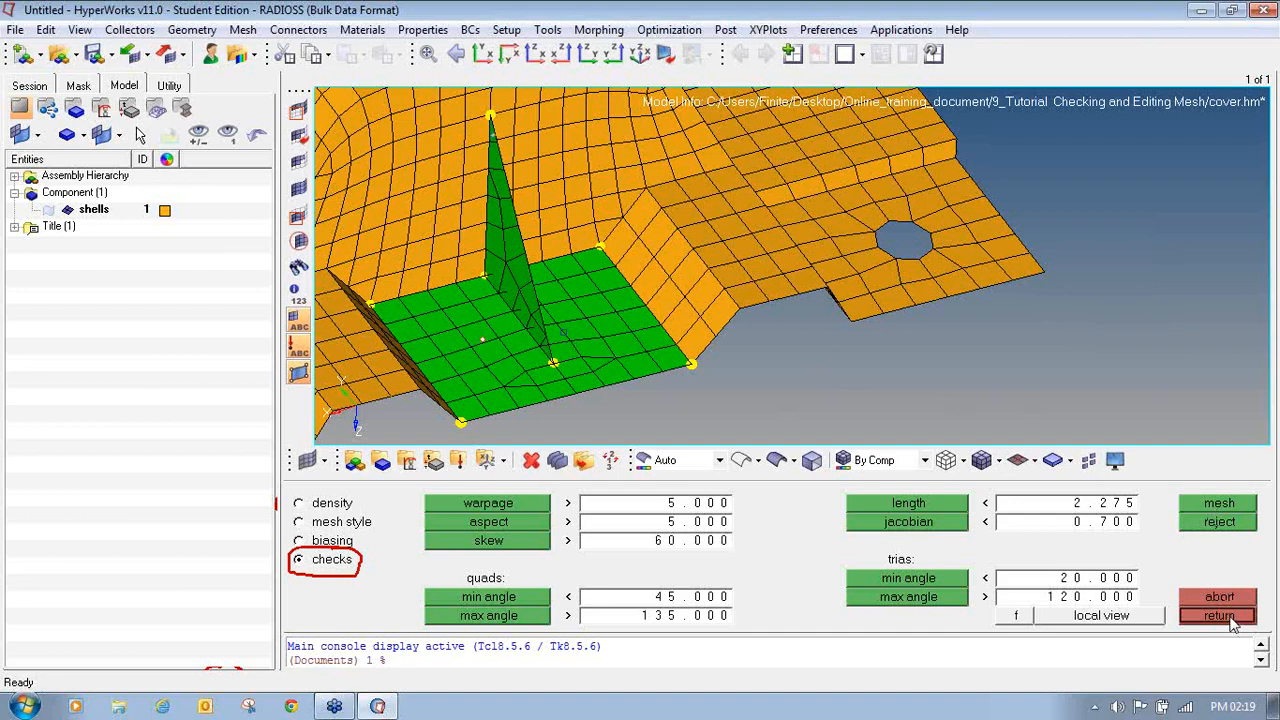
Step: Accept the remeshed rib and base elements and leave the automesh command
ctrl+drag(594, 337, 483, 339)
ctrl+drag(480, 340, 606, 328)
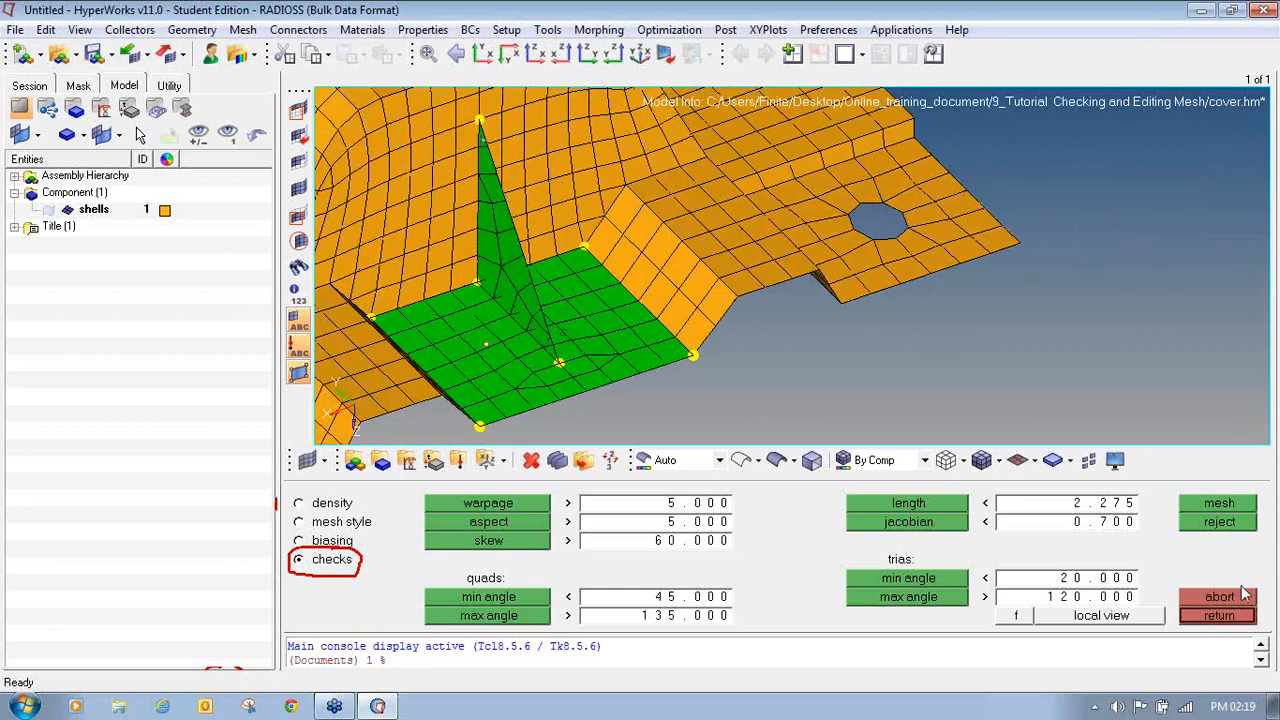
click(1240, 616)
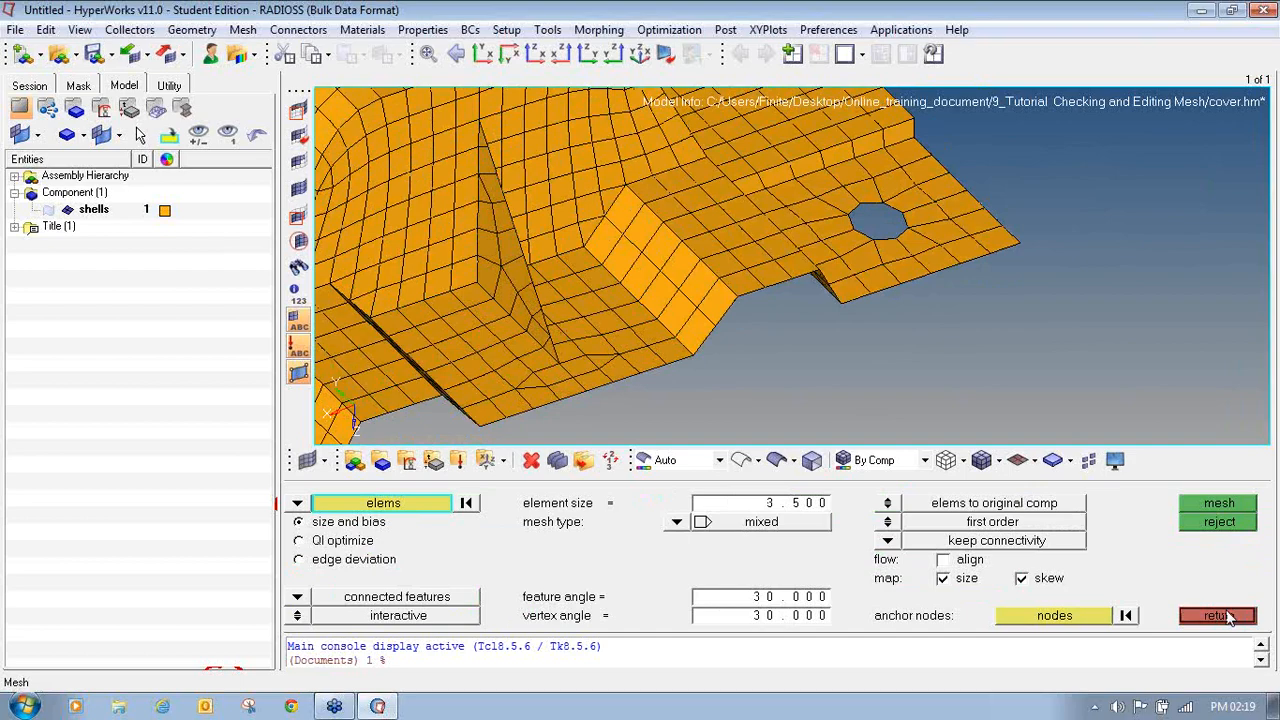
click(1226, 616)
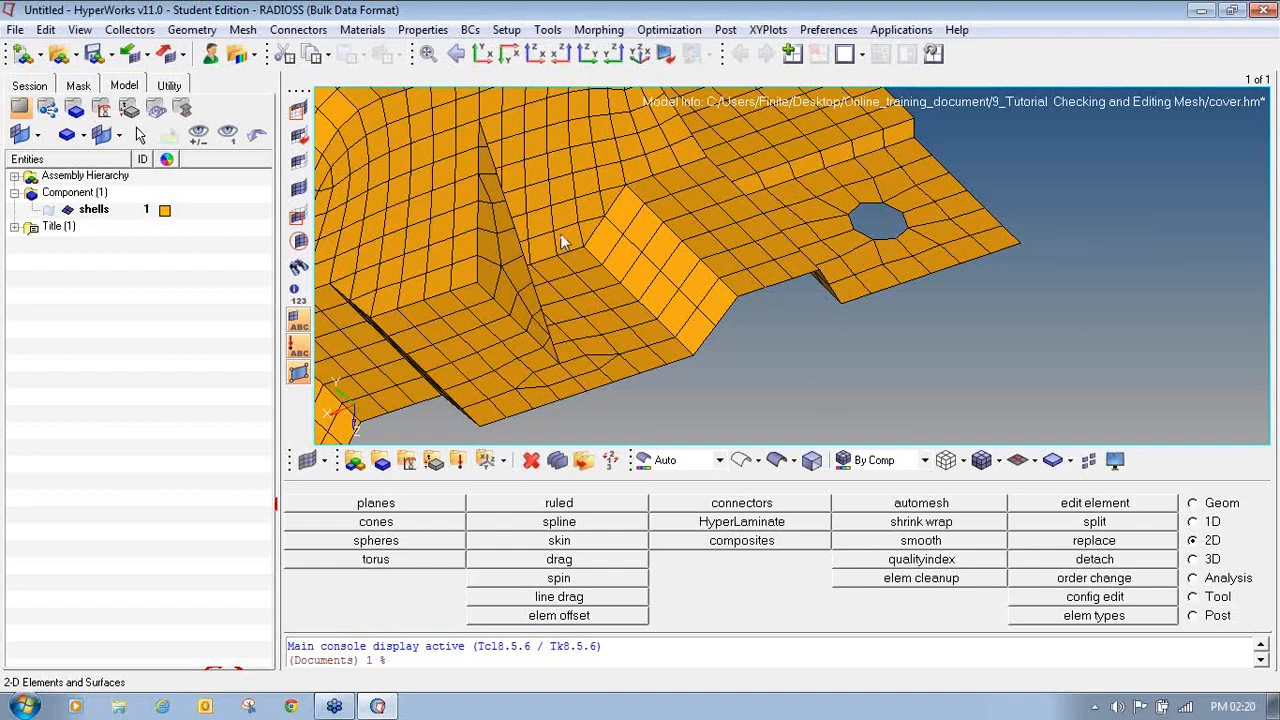
Step: Examine the elements along the edge notch beside the hole in the cover's raised face
scroll(562, 243, down, 5)
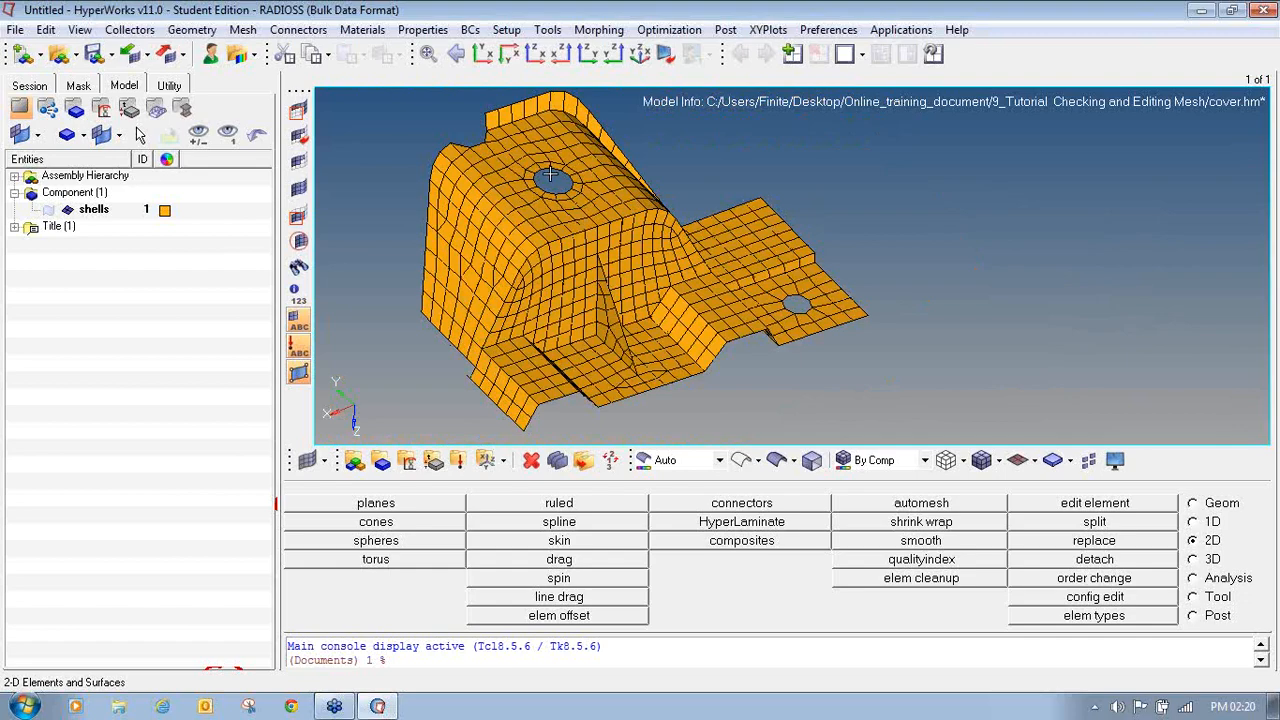
ctrl+drag(665, 223, 597, 199)
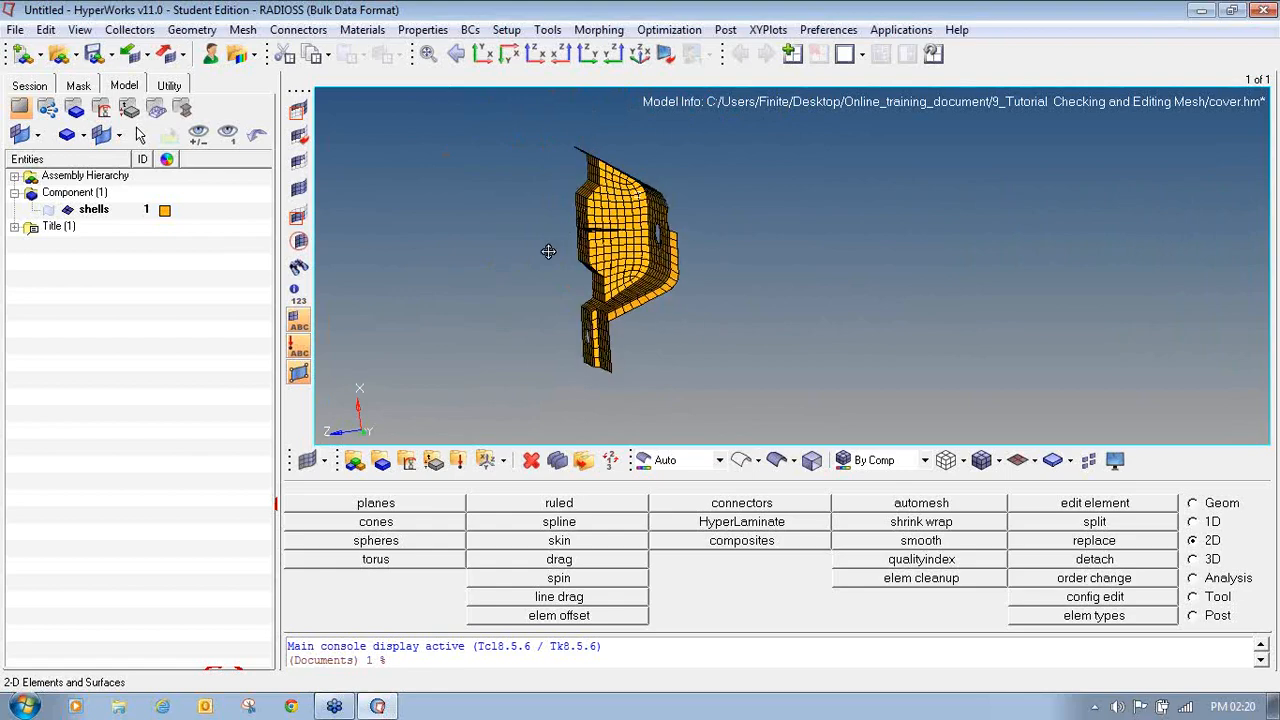
ctrl+drag(548, 251, 546, 261)
ctrl+drag(703, 160, 561, 134)
ctrl+right_drag(624, 131, 558, 156)
ctrl+scroll(600, 224, up, 6)
ctrl+scroll(600, 224, down, 4)
ctrl+scroll(600, 224, up, 2)
mouse_move(549, 203)
ctrl+right_down()
mouse_move(549, 172)
mouse_move(559, 205)
ctrl+right_up()
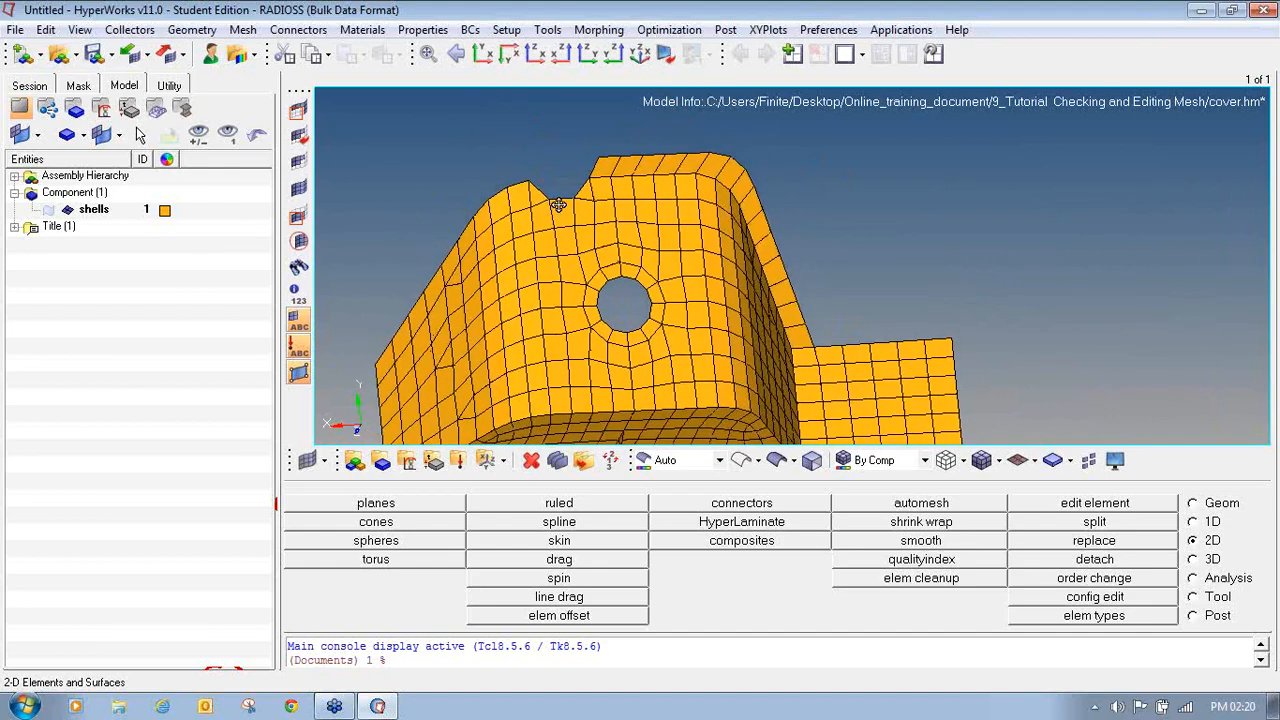
ctrl+scroll(558, 205, up, 2)
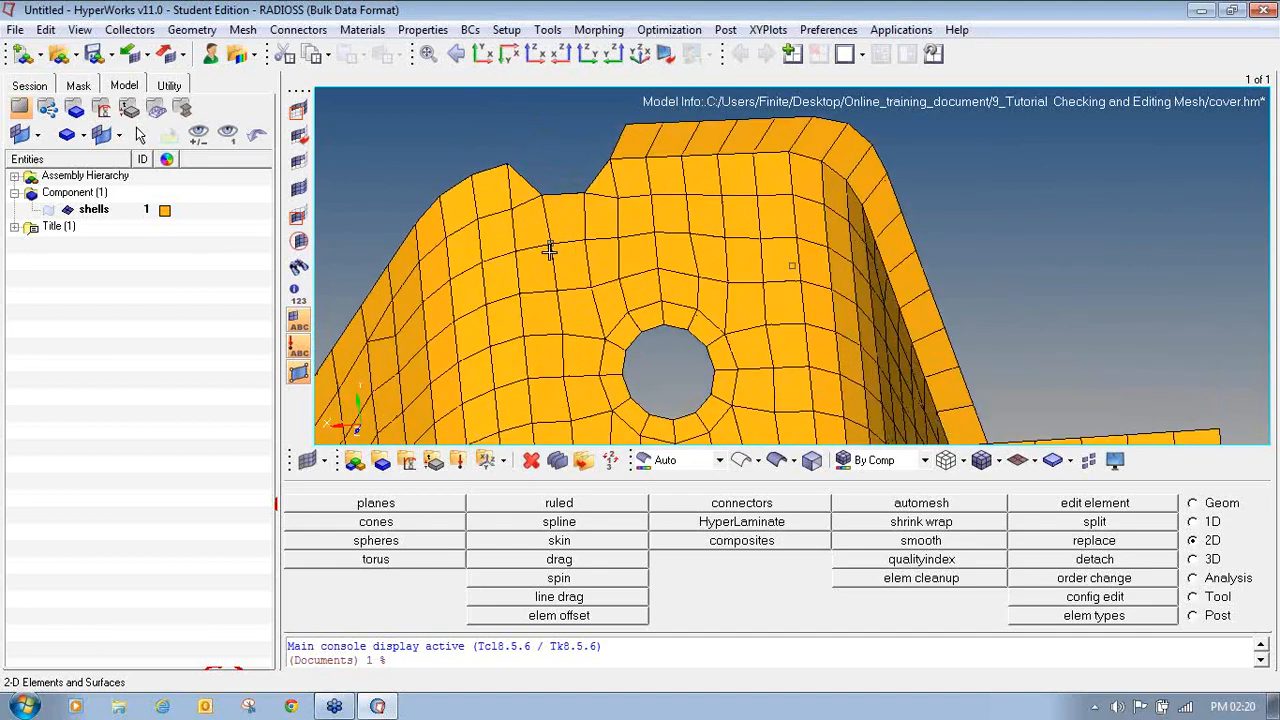
ctrl+drag(549, 248, 544, 270)
ctrl+drag(610, 200, 500, 267)
scroll(520, 270, up, 3)
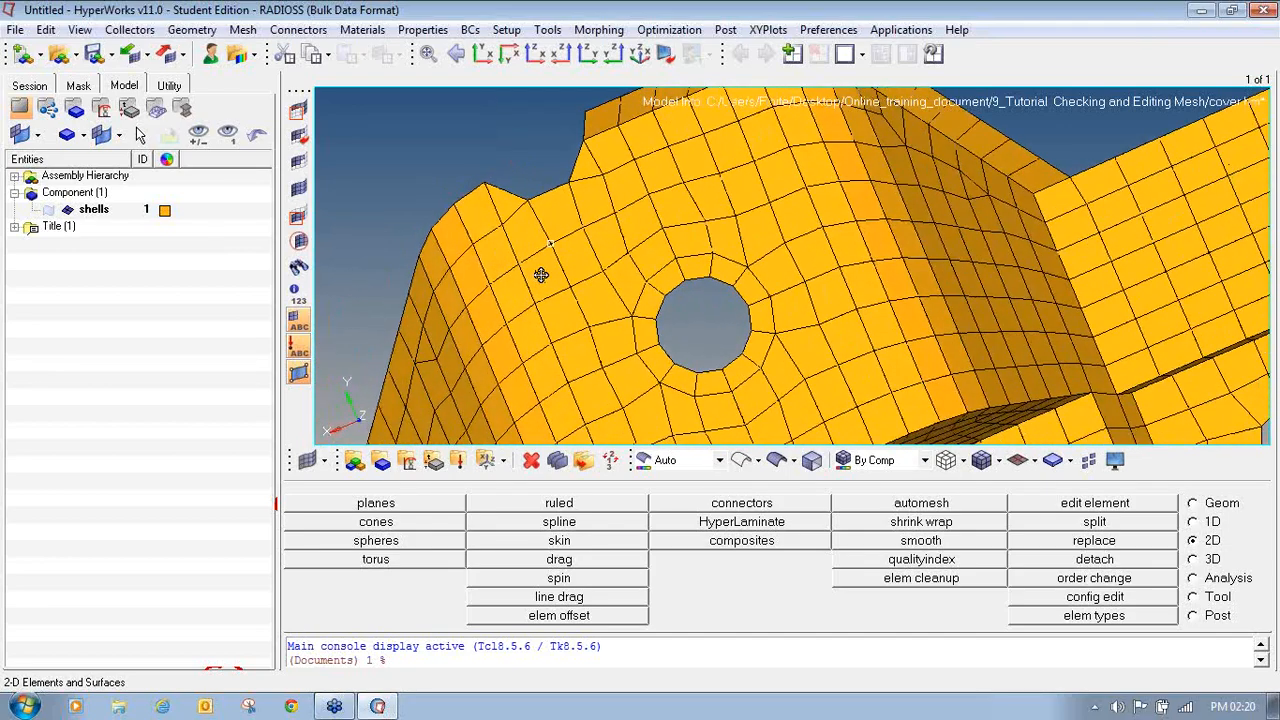
scroll(510, 200, up, 1)
key(ctrl)
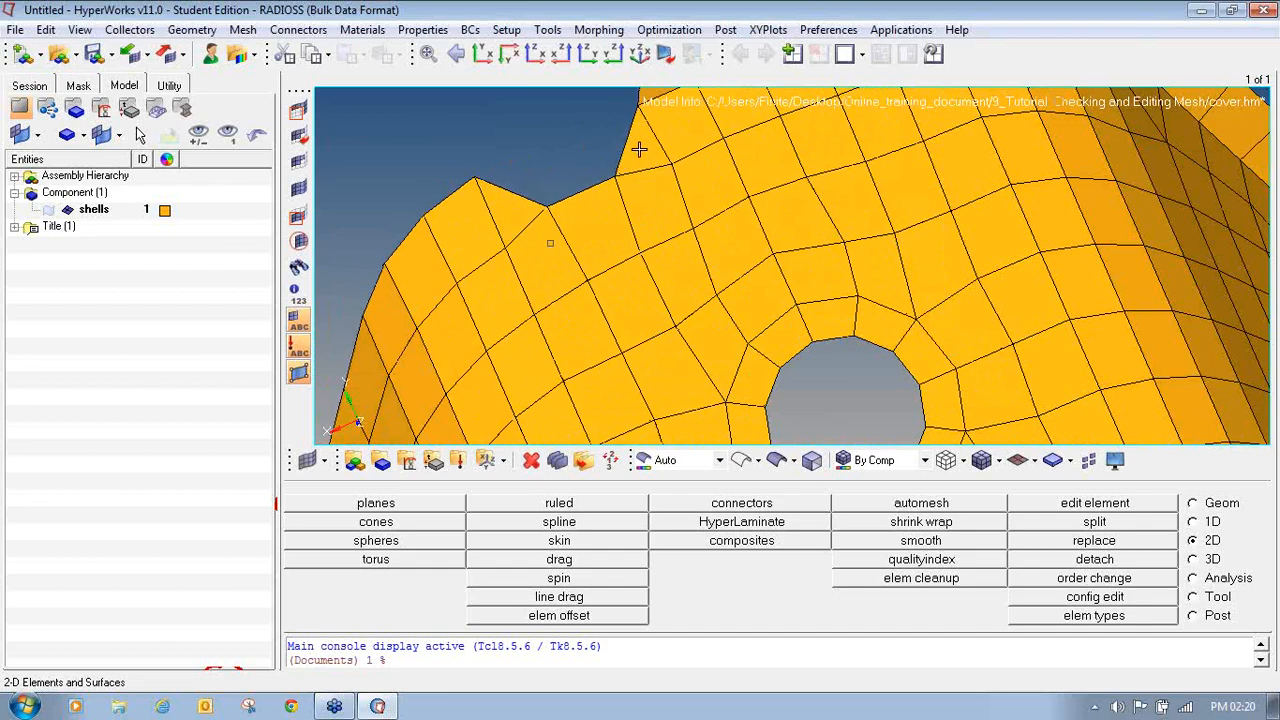
ctrl+drag(569, 205, 492, 266)
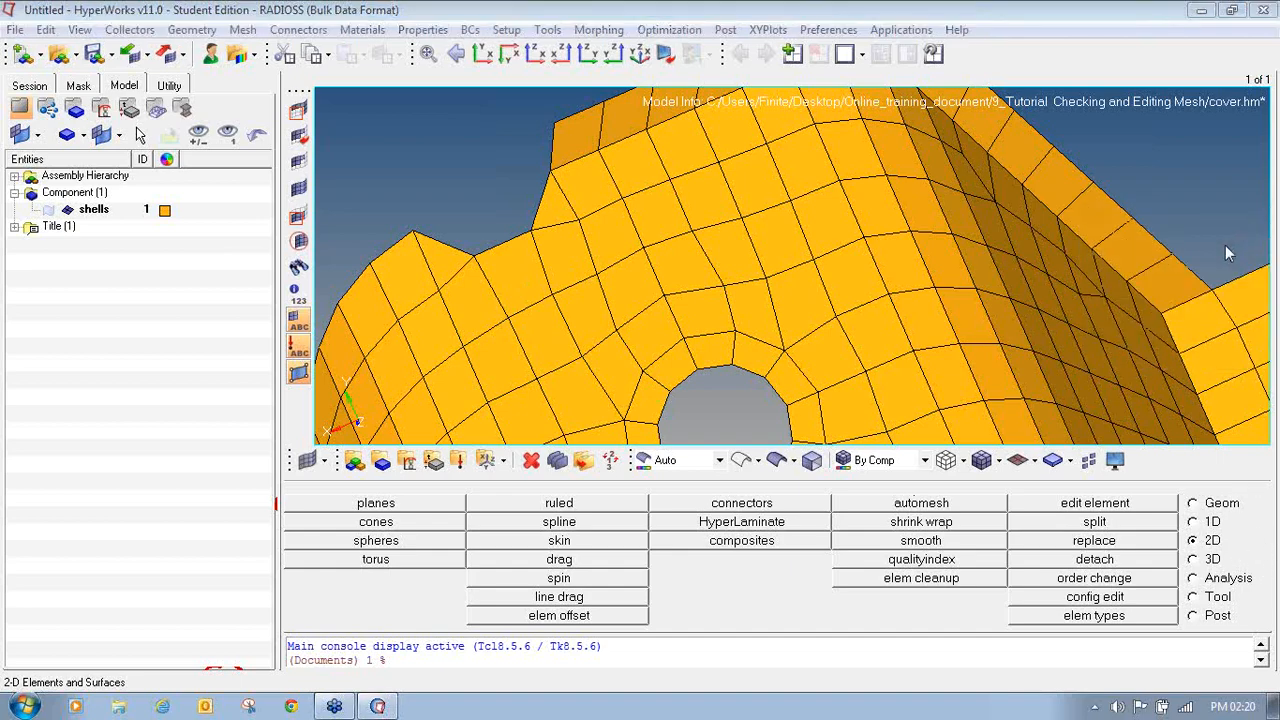
Step: Start splitting elements with Edit Element and switch the selection from displayed elements to individually picked ones
mouse_move(1210, 533)
mouse_down()
mouse_move(1186, 547)
mouse_move(1228, 542)
mouse_up()
mouse_move(1060, 494)
mouse_down()
mouse_move(1052, 512)
mouse_move(1141, 506)
mouse_move(1148, 478)
mouse_move(1056, 492)
mouse_up()
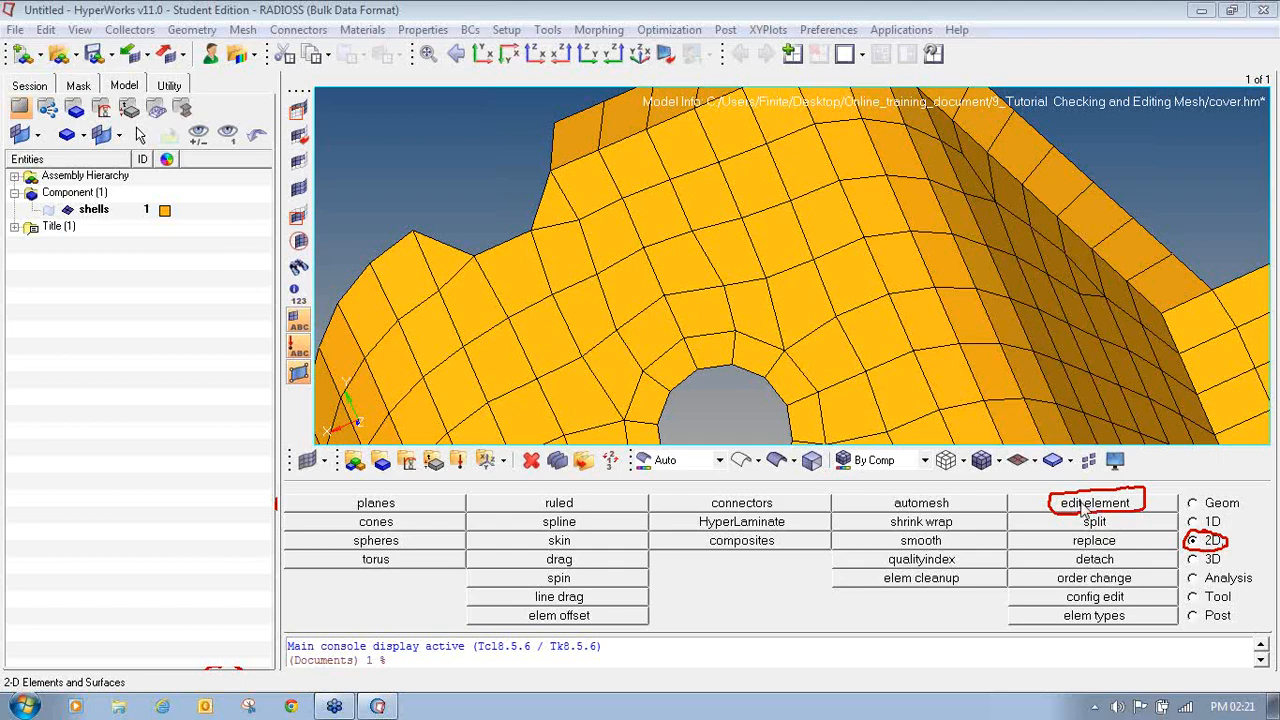
click(1118, 510)
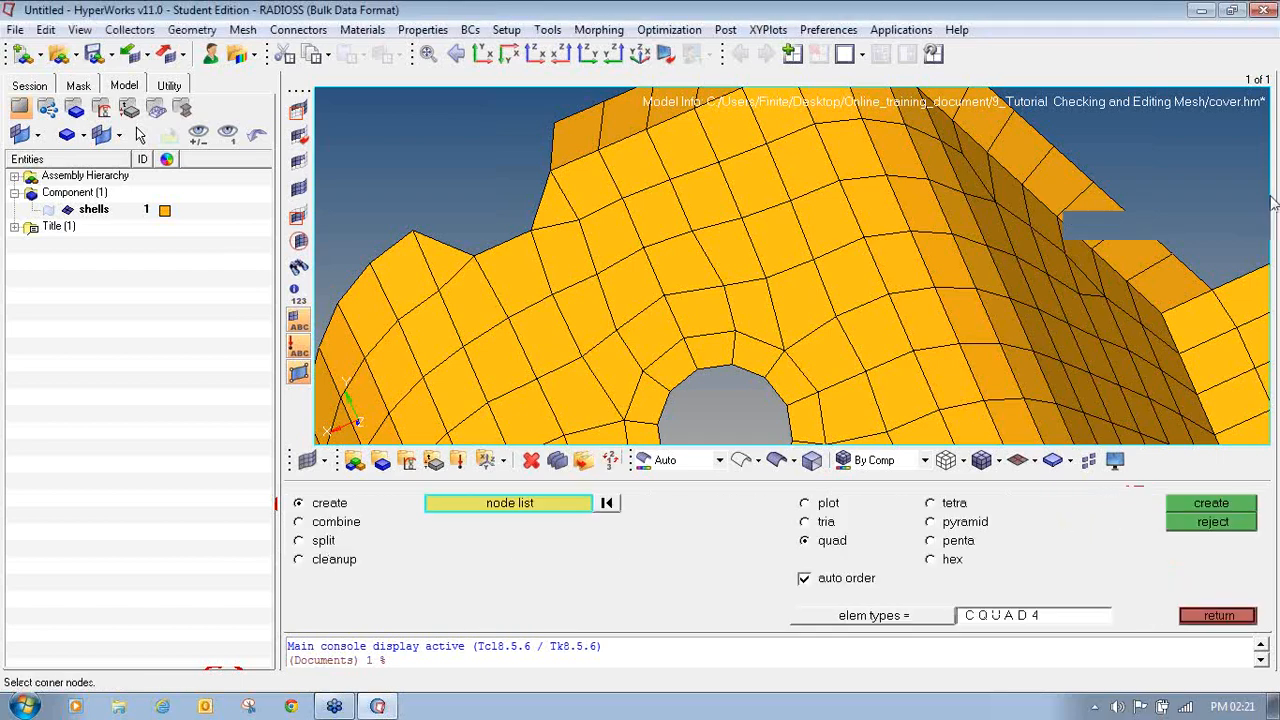
click(333, 540)
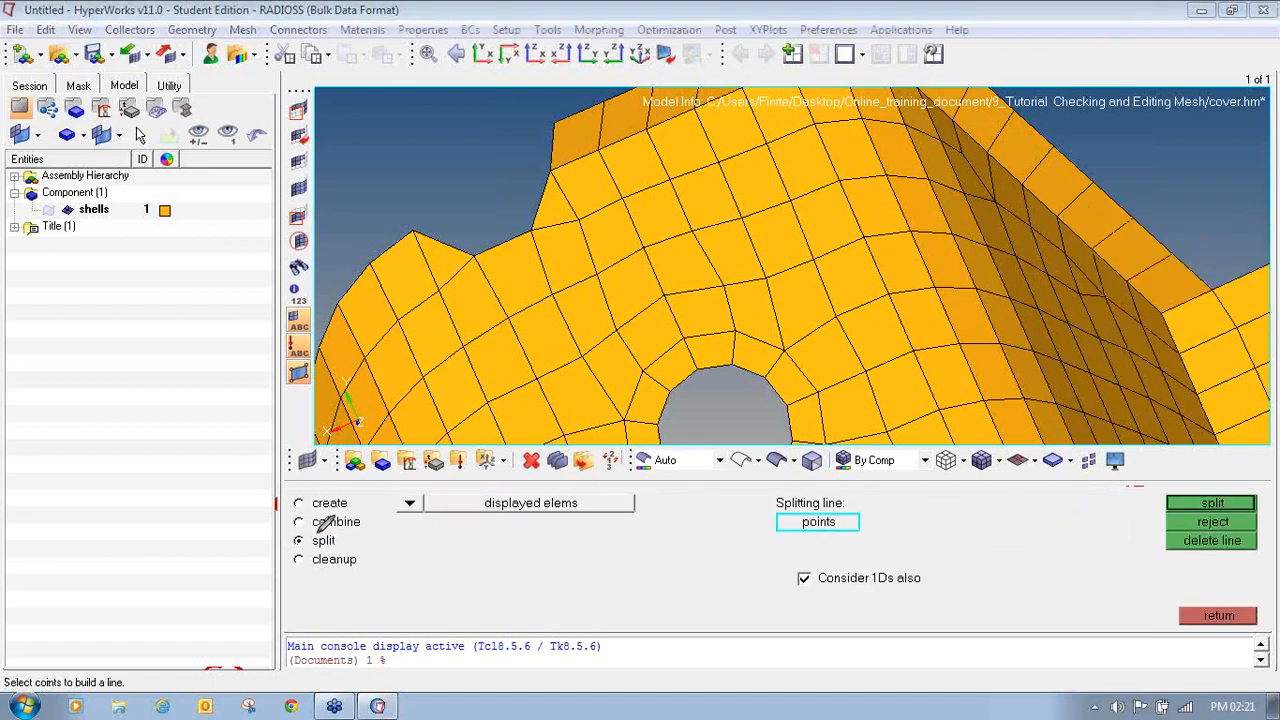
mouse_move(336, 532)
mouse_down()
mouse_move(302, 545)
mouse_move(330, 534)
mouse_up()
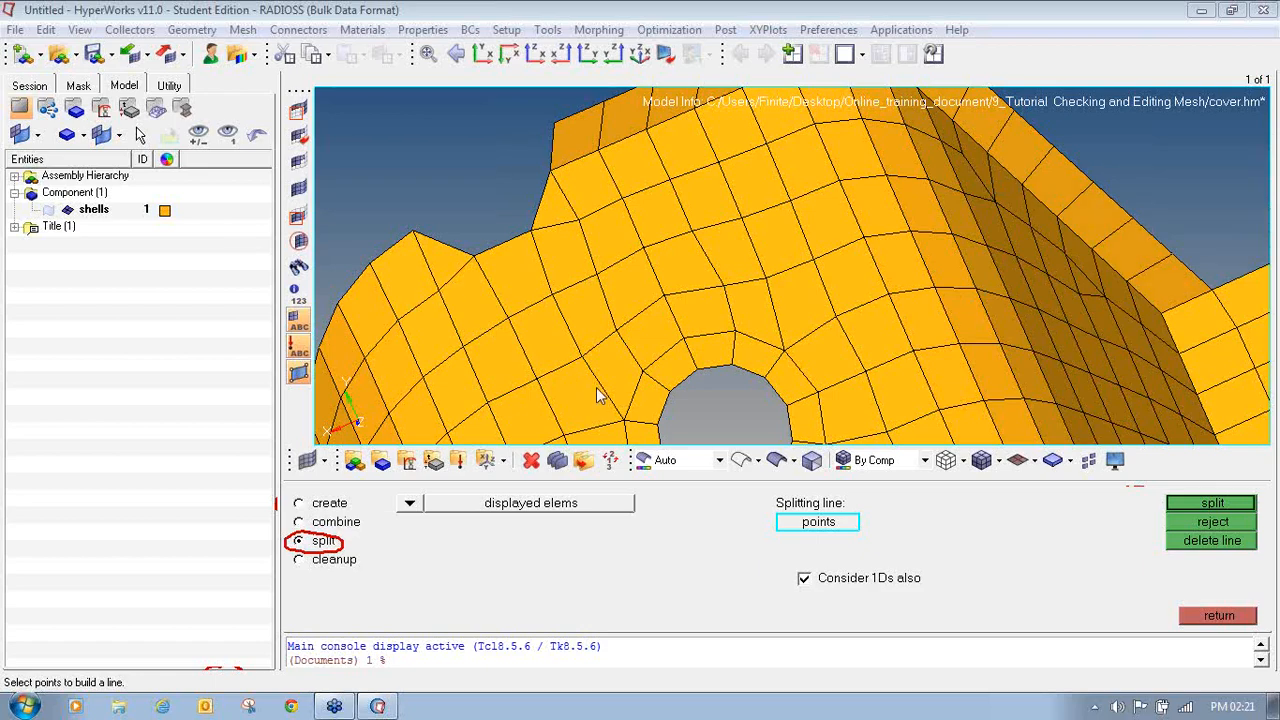
click(409, 503)
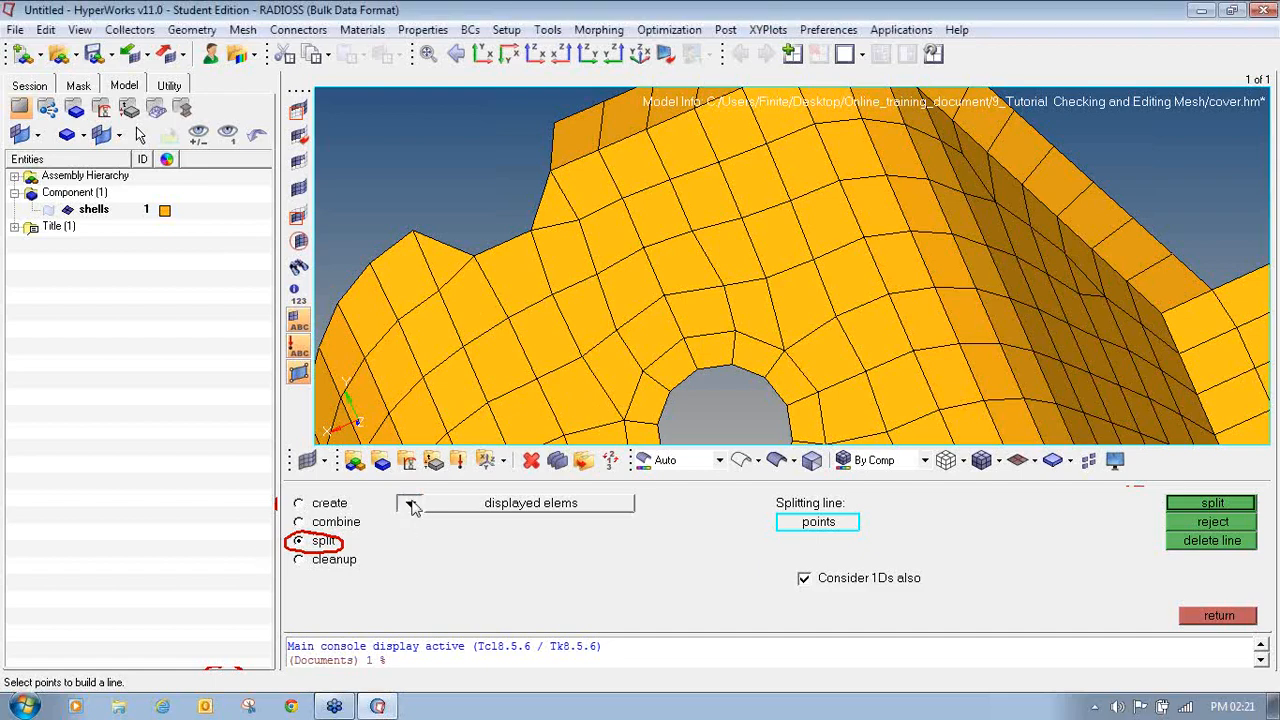
click(441, 542)
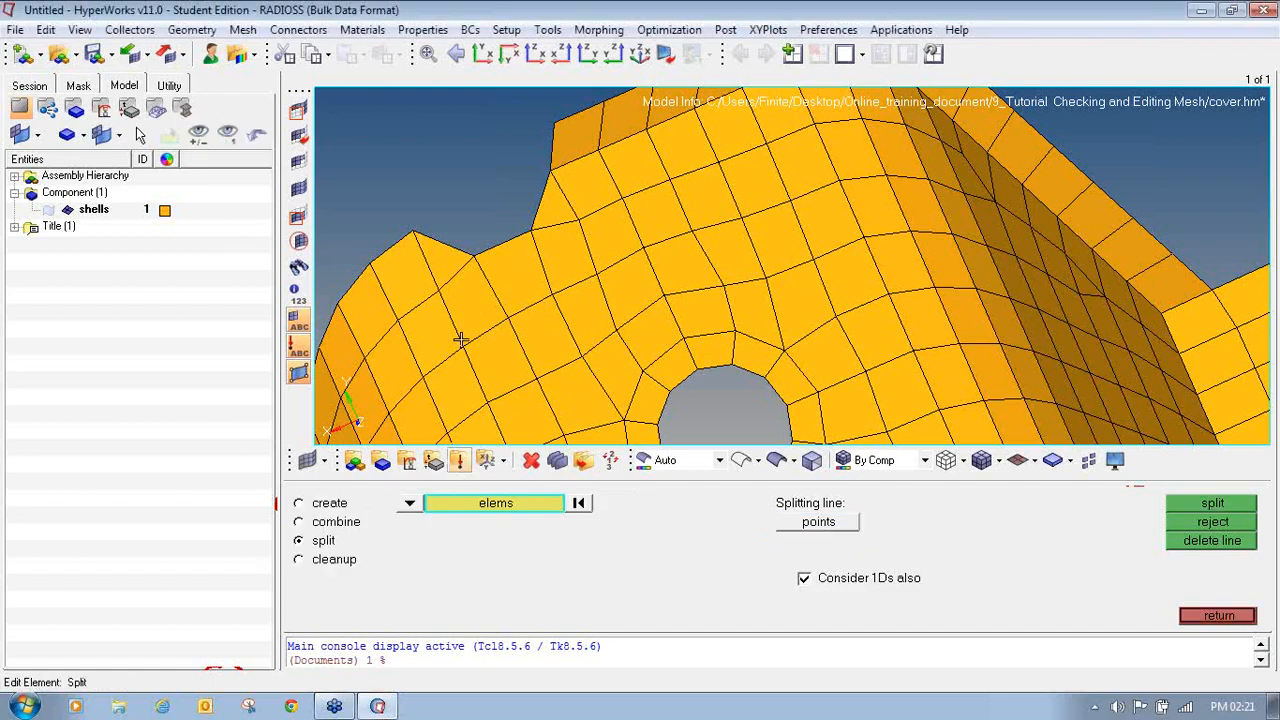
click(449, 258)
right_click(451, 260)
click(465, 284)
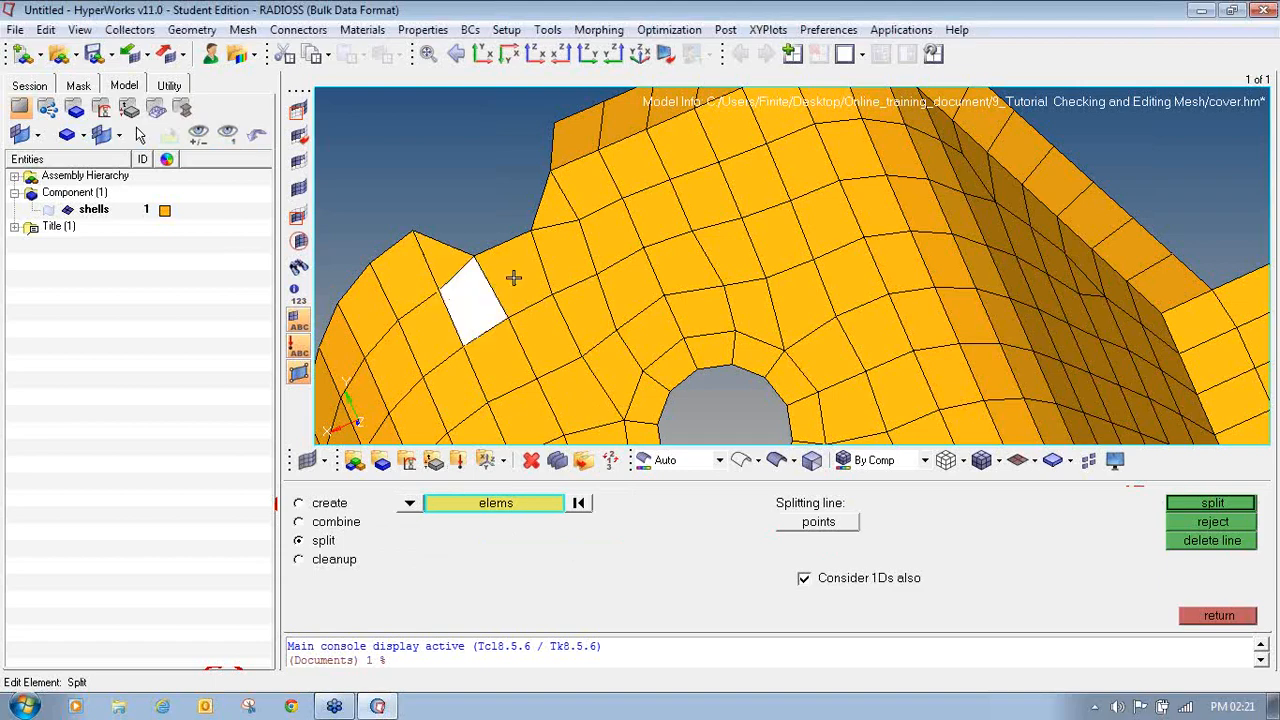
click(540, 255)
click(559, 250)
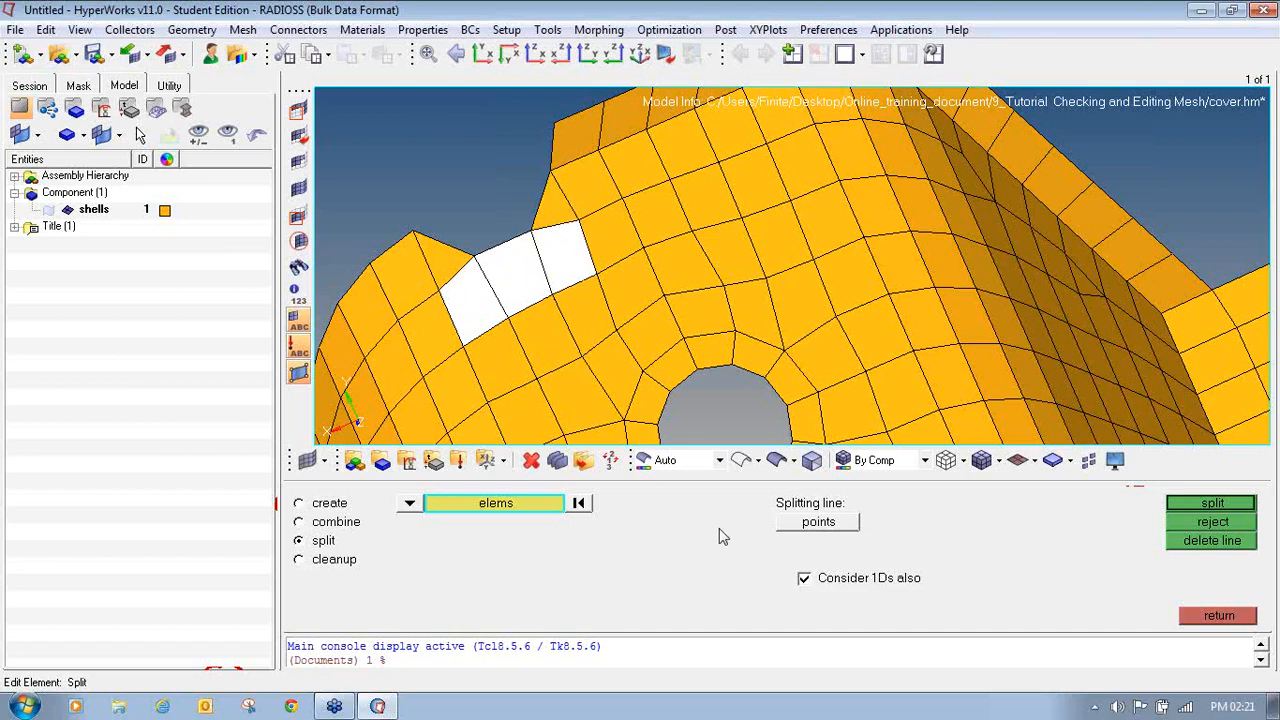
click(808, 530)
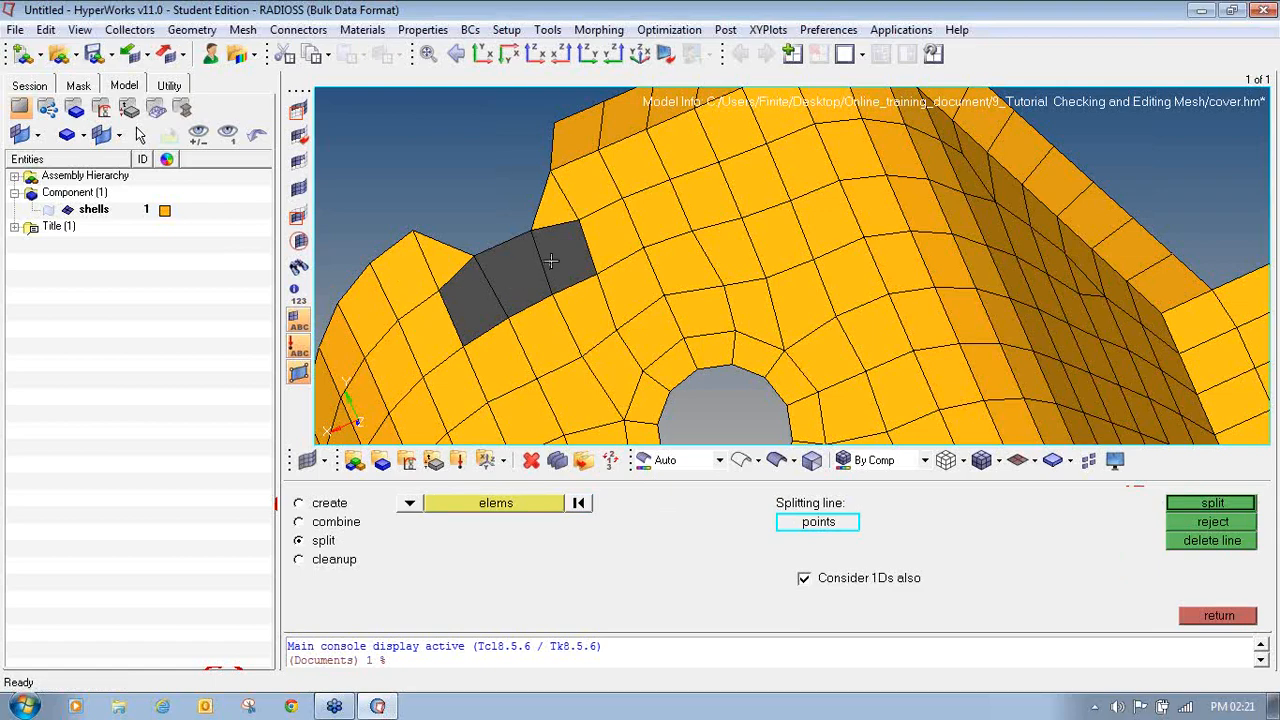
click(587, 213)
click(462, 296)
click(1182, 527)
click(533, 504)
click(810, 523)
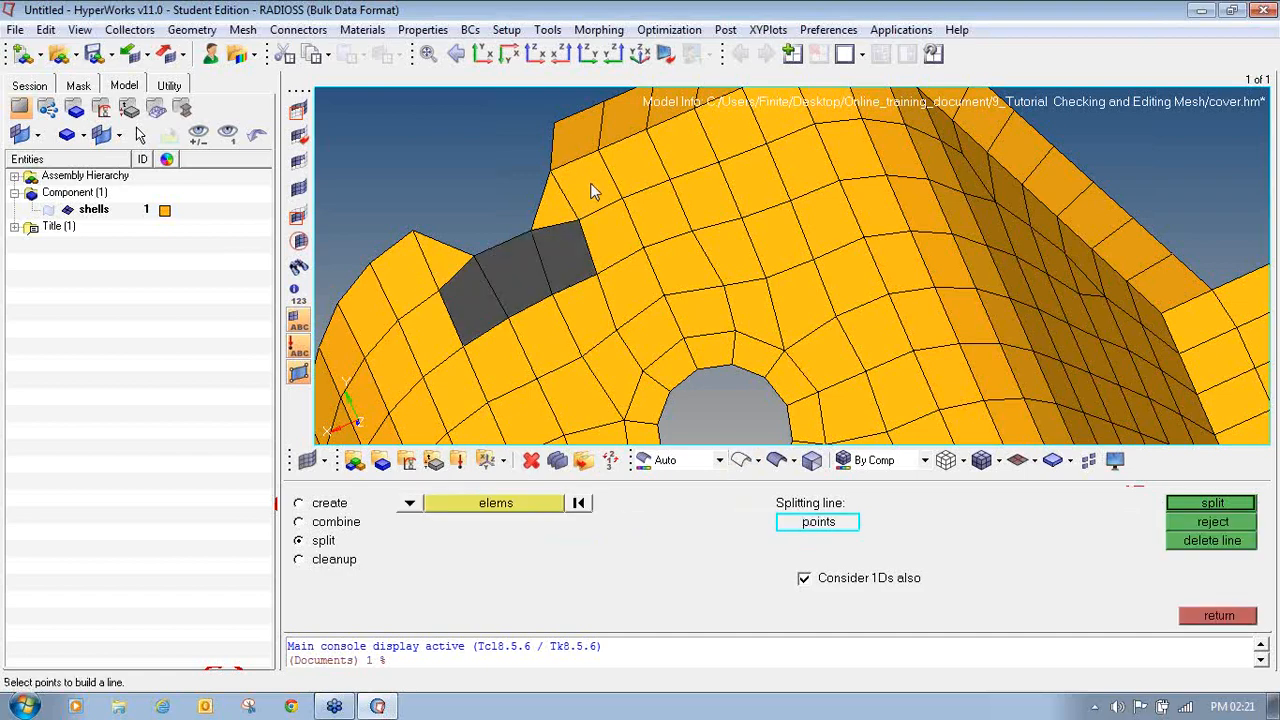
click(551, 263)
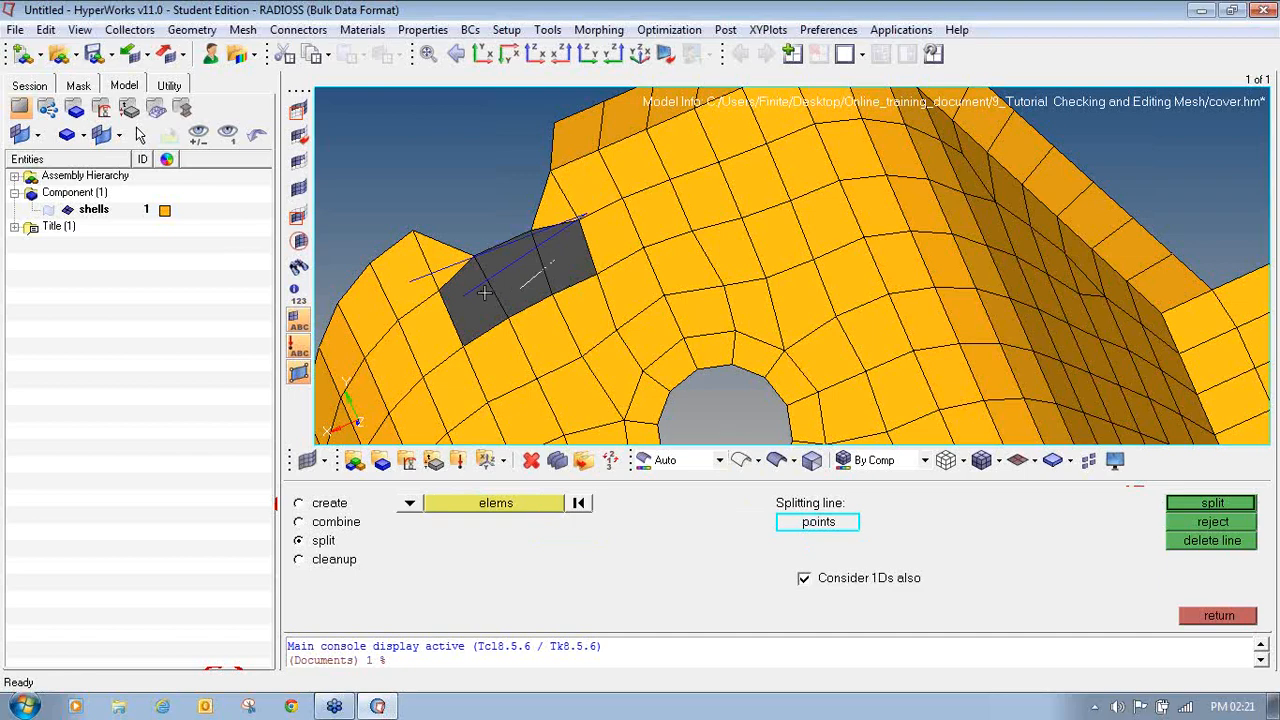
click(409, 280)
click(1212, 521)
click(578, 503)
click(806, 521)
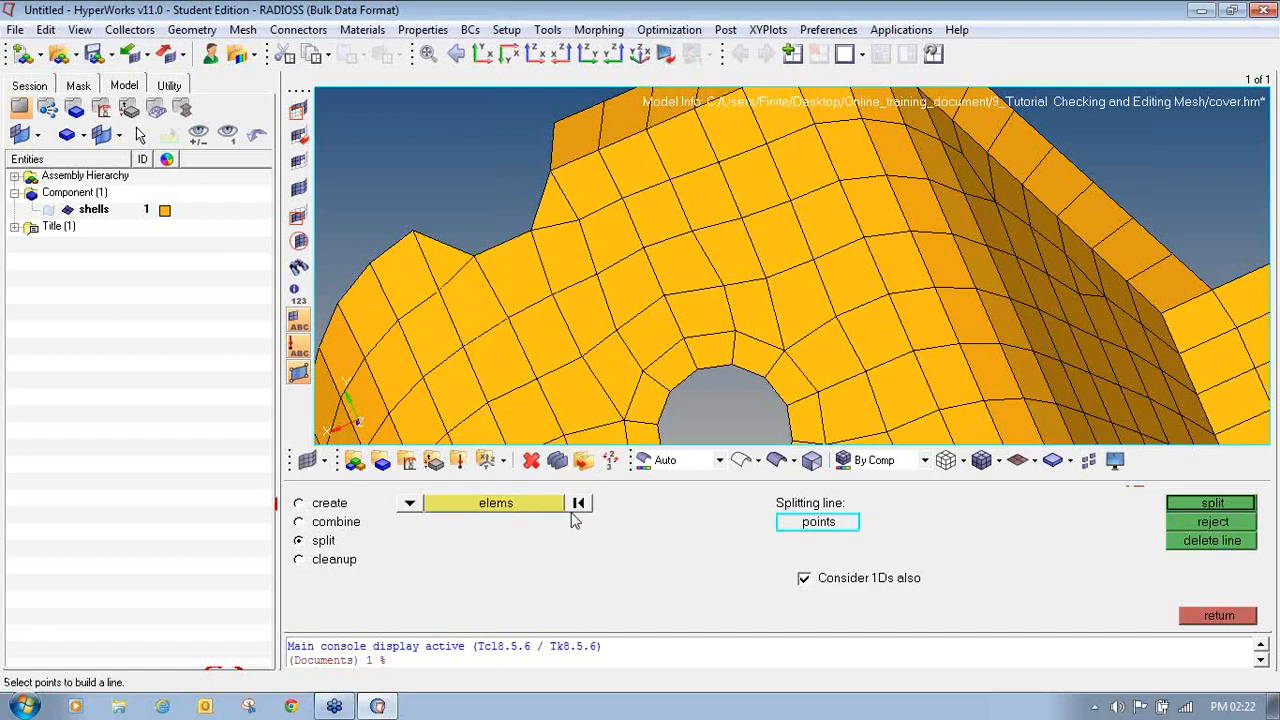
Step: Split the three quads along the notch with a splitting line that runs lengthwise through the row, parallel to the notch edge
click(495, 503)
click(468, 305)
click(514, 272)
click(564, 256)
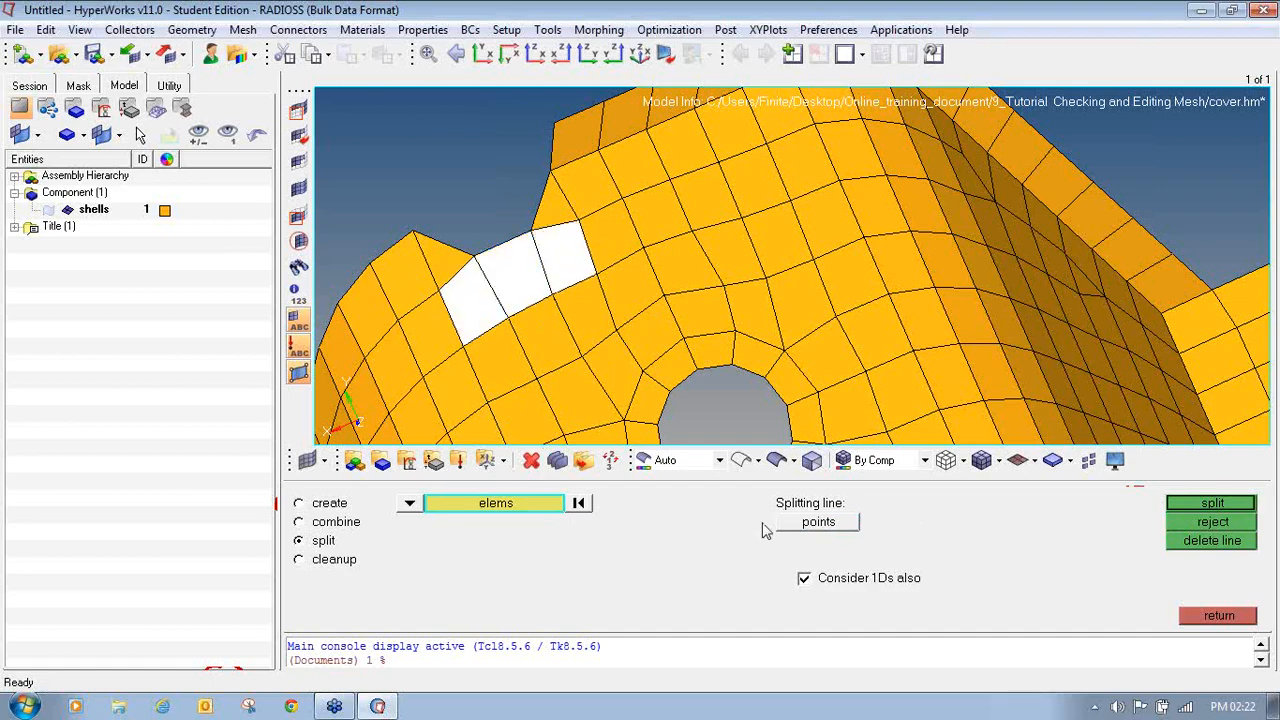
click(806, 524)
mouse_move(400, 280)
mouse_down()
mouse_move(457, 296)
mouse_move(512, 288)
mouse_move(567, 250)
mouse_move(596, 188)
mouse_up()
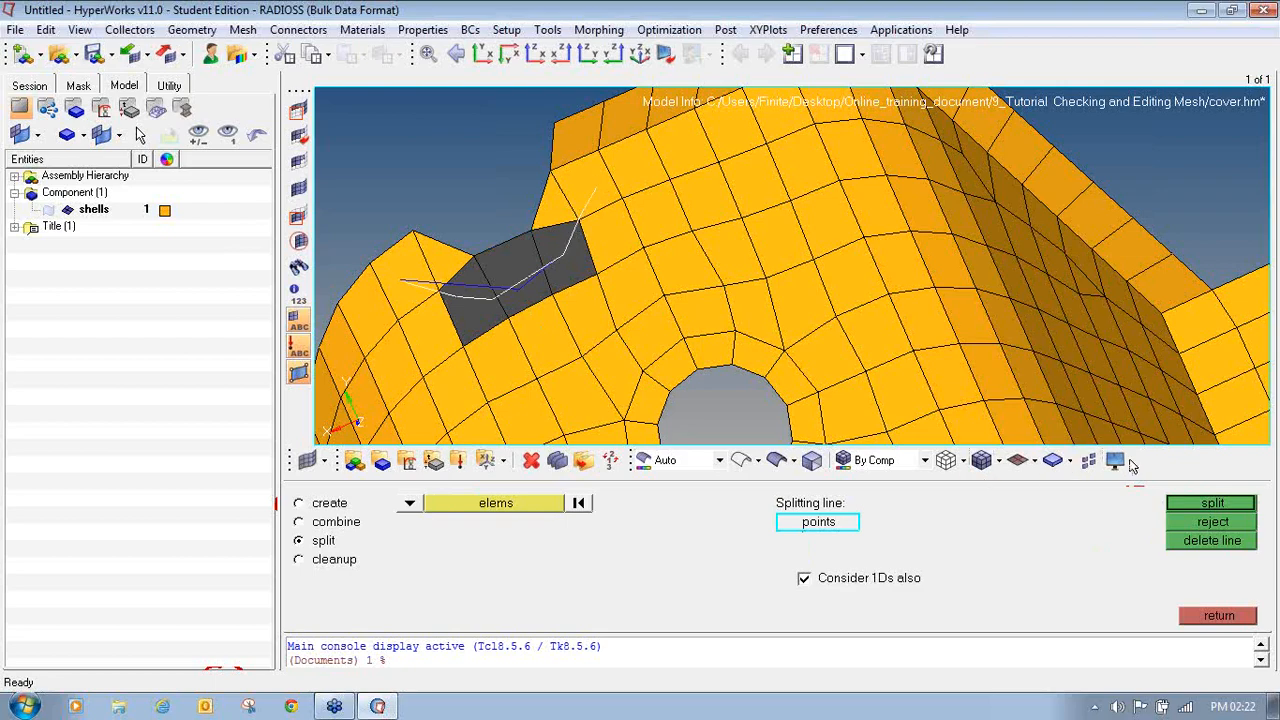
click(1200, 504)
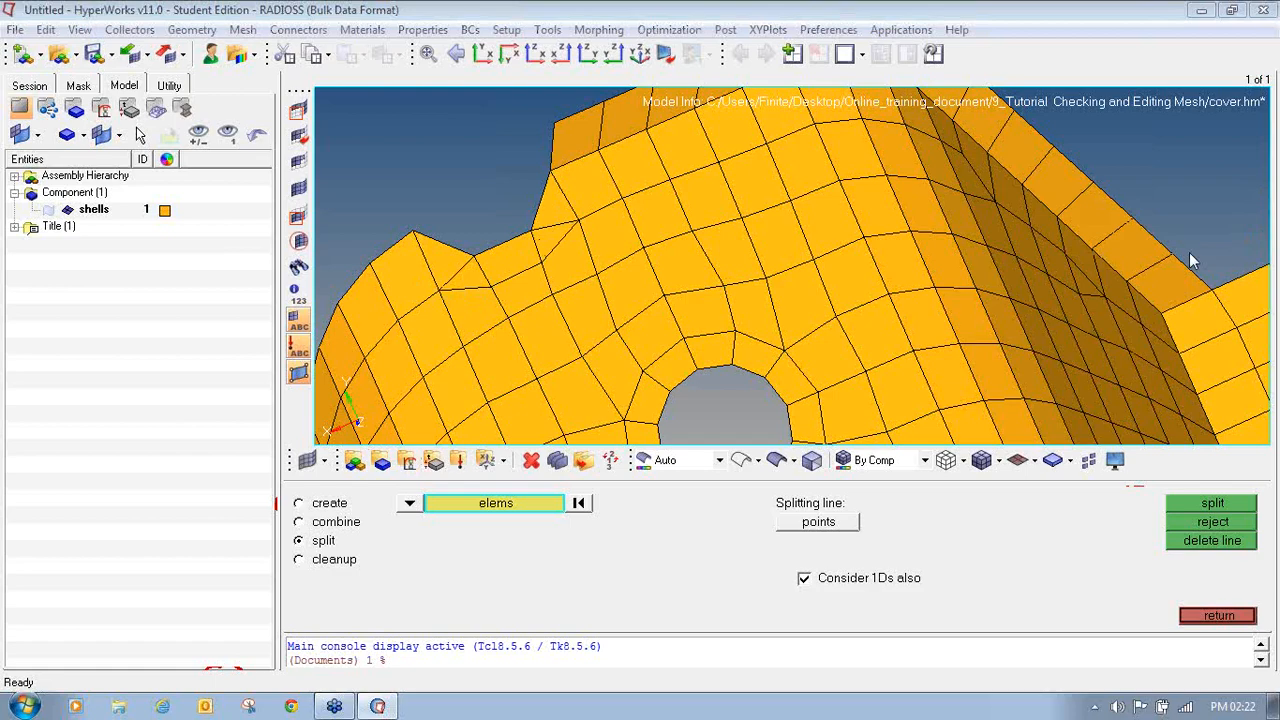
Step: Combine the two triangular elements at the notch end farther from the flange into a quad with Edit Element
mouse_move(300, 505)
mouse_down()
mouse_move(297, 522)
mouse_move(357, 508)
mouse_move(300, 500)
mouse_up()
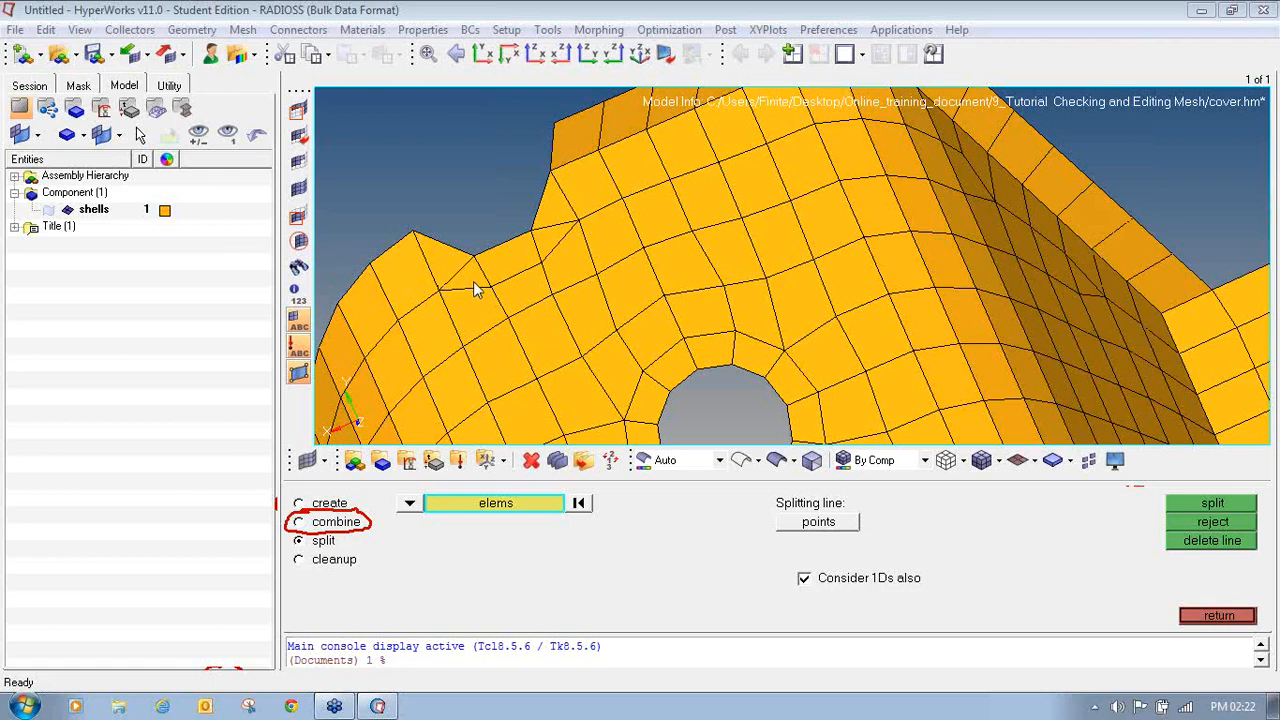
click(327, 526)
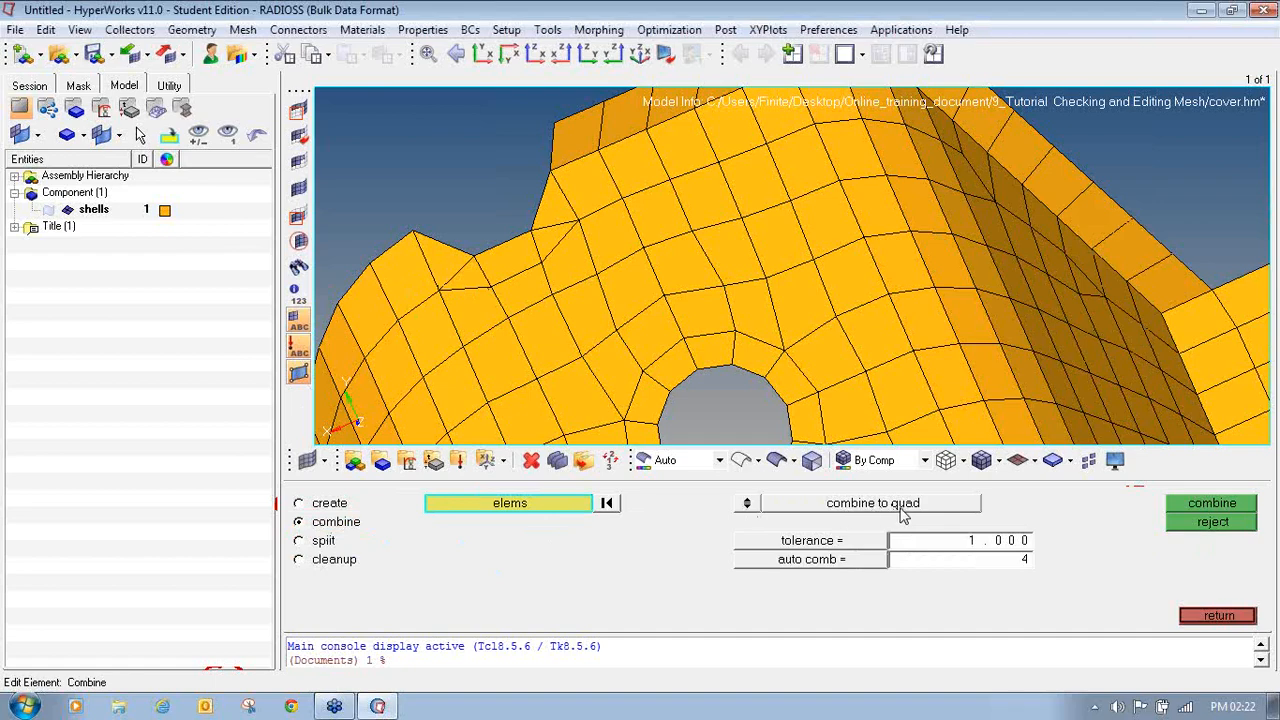
click(445, 255)
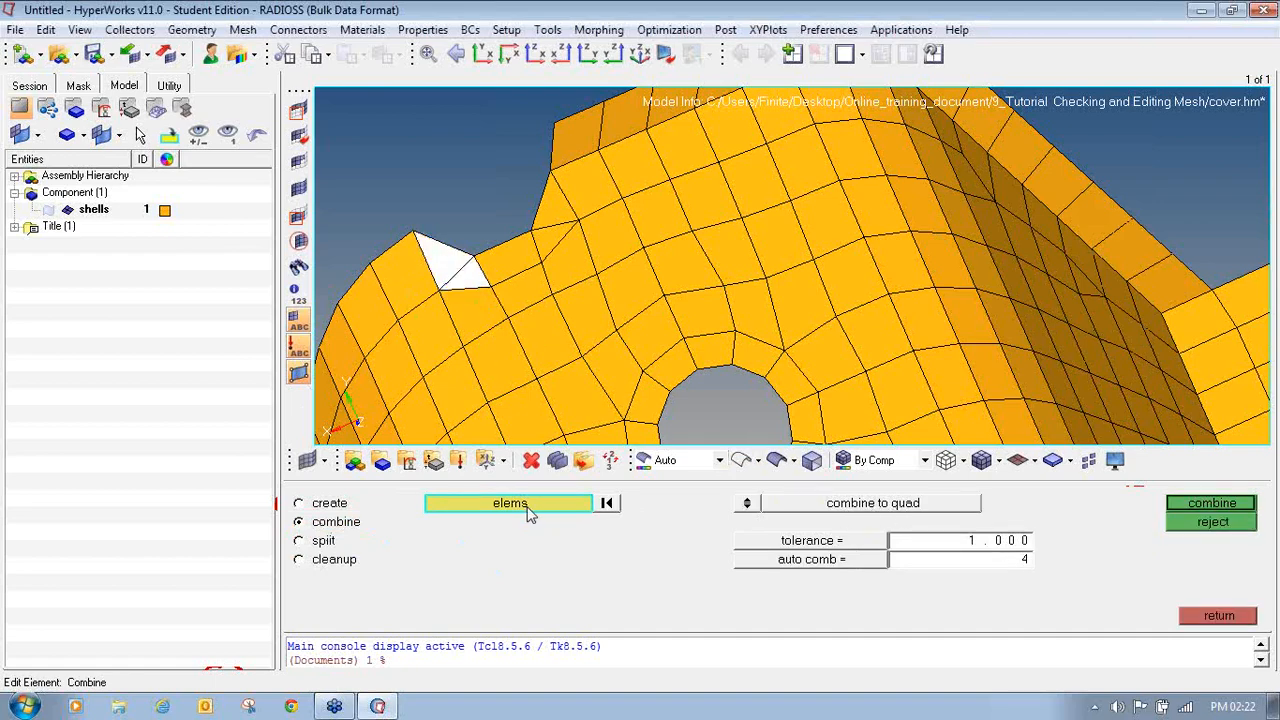
click(1193, 505)
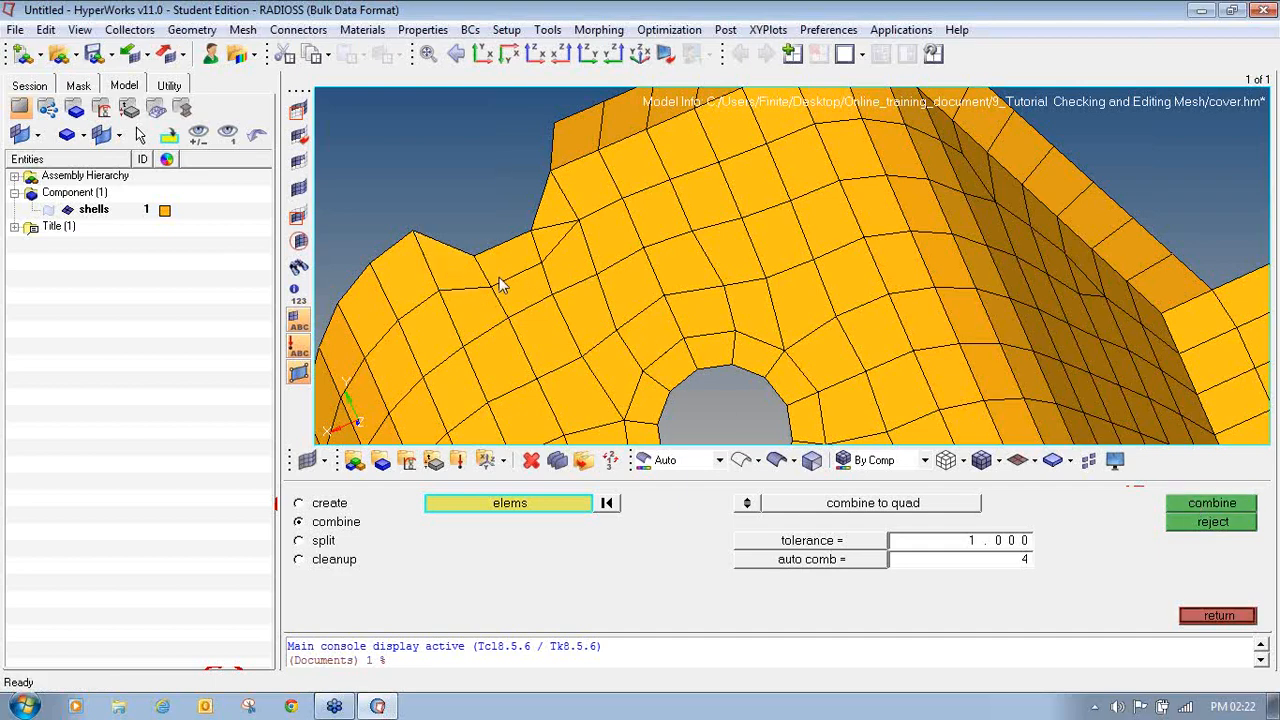
Step: Combine the two triangular elements at the notch end beside the flange into a quad and leave Edit Element
click(552, 218)
click(541, 241)
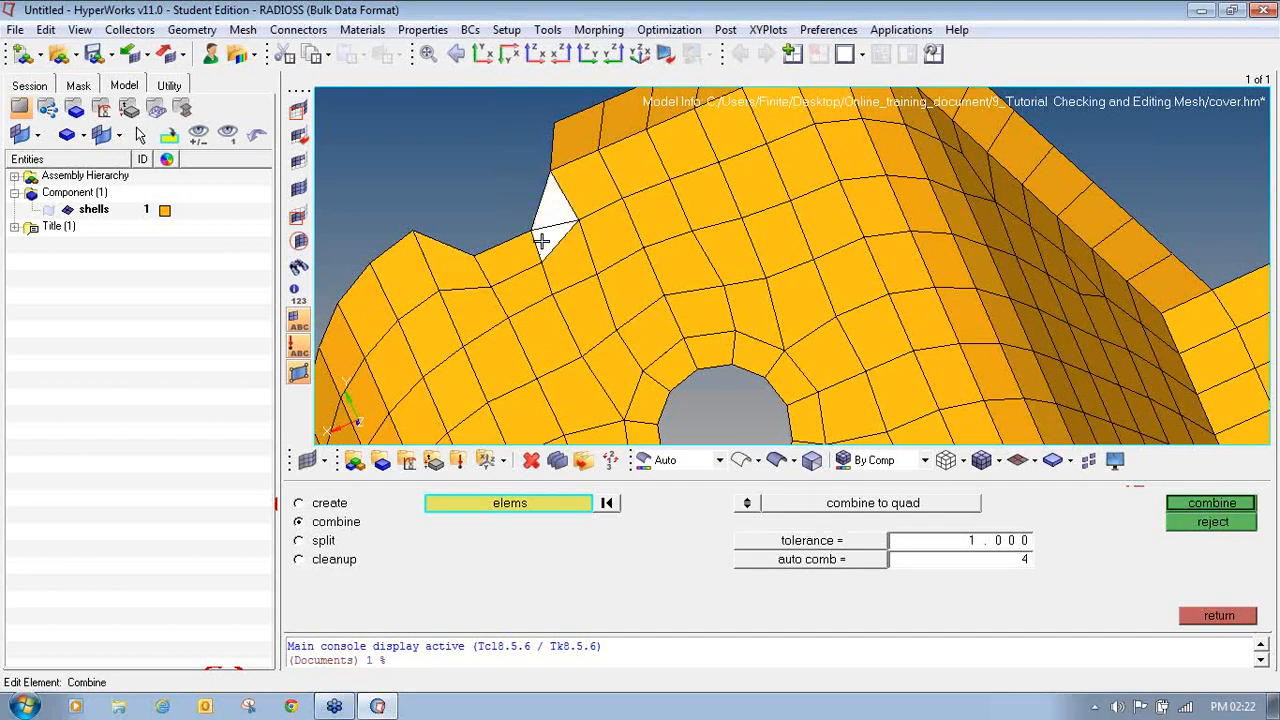
click(1210, 505)
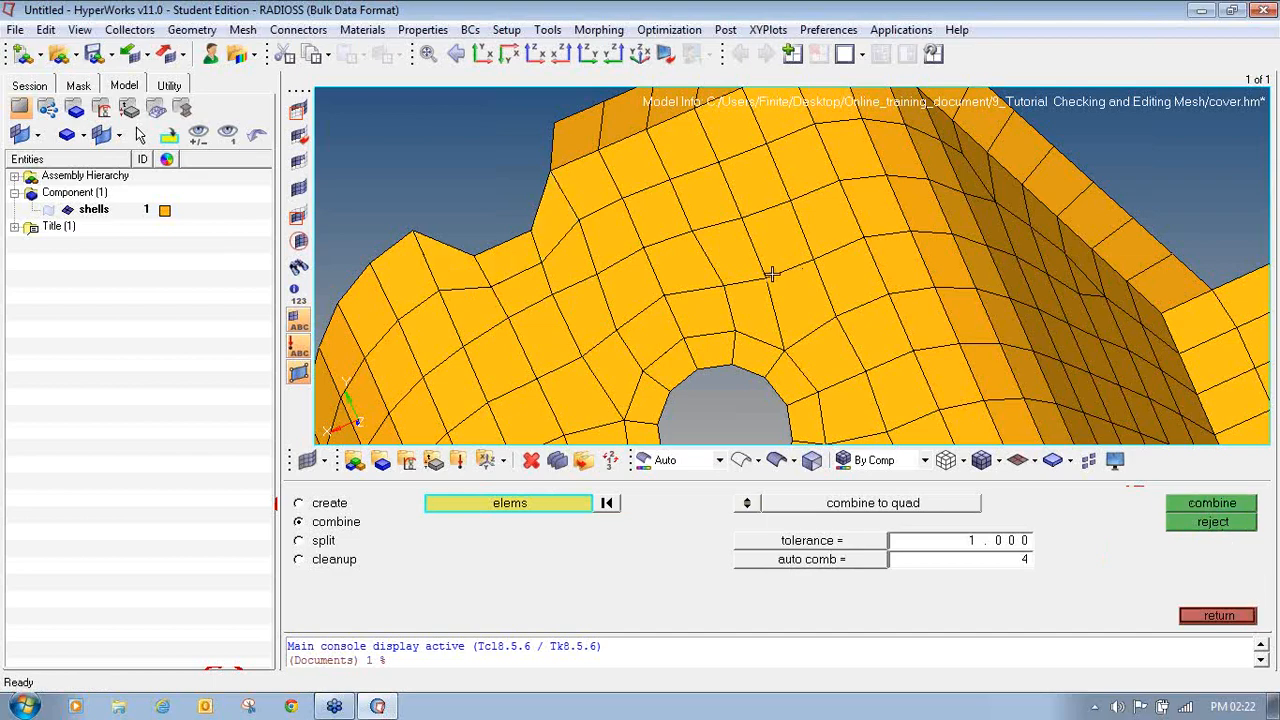
scroll(500, 285, down, 2)
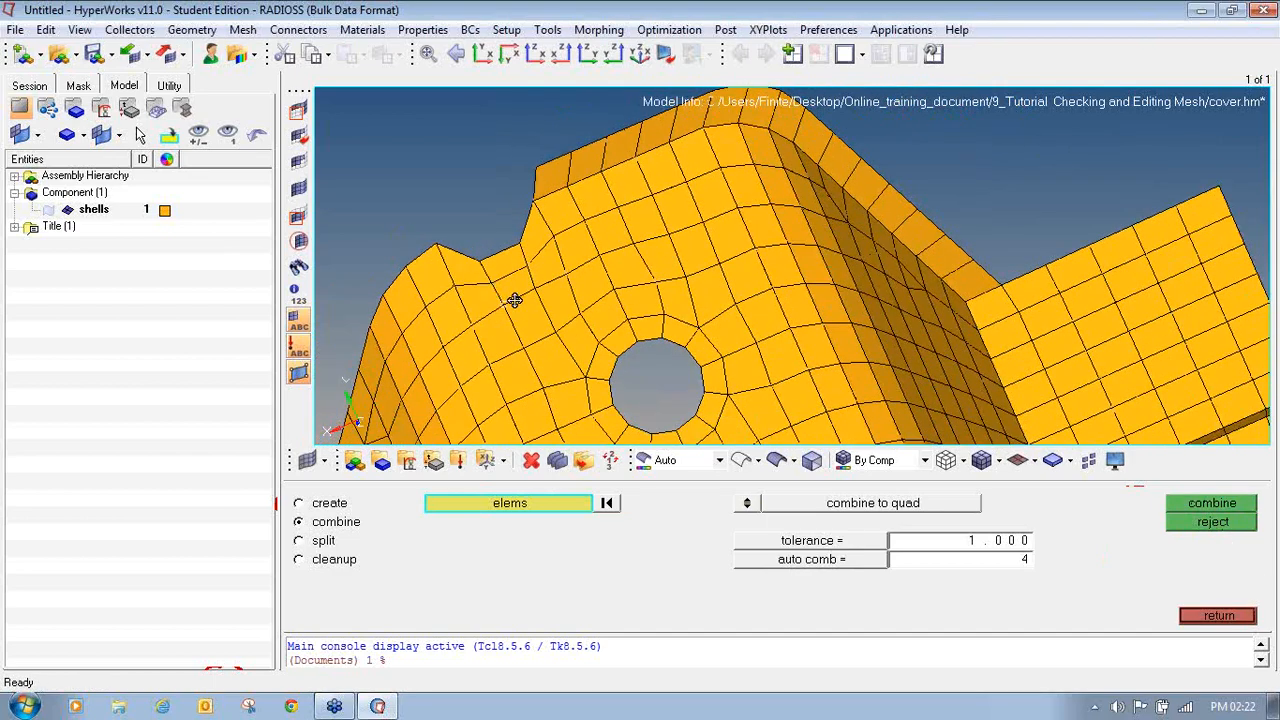
ctrl+drag(530, 317, 463, 259)
ctrl+drag(477, 293, 444, 235)
scroll(452, 284, up, 2)
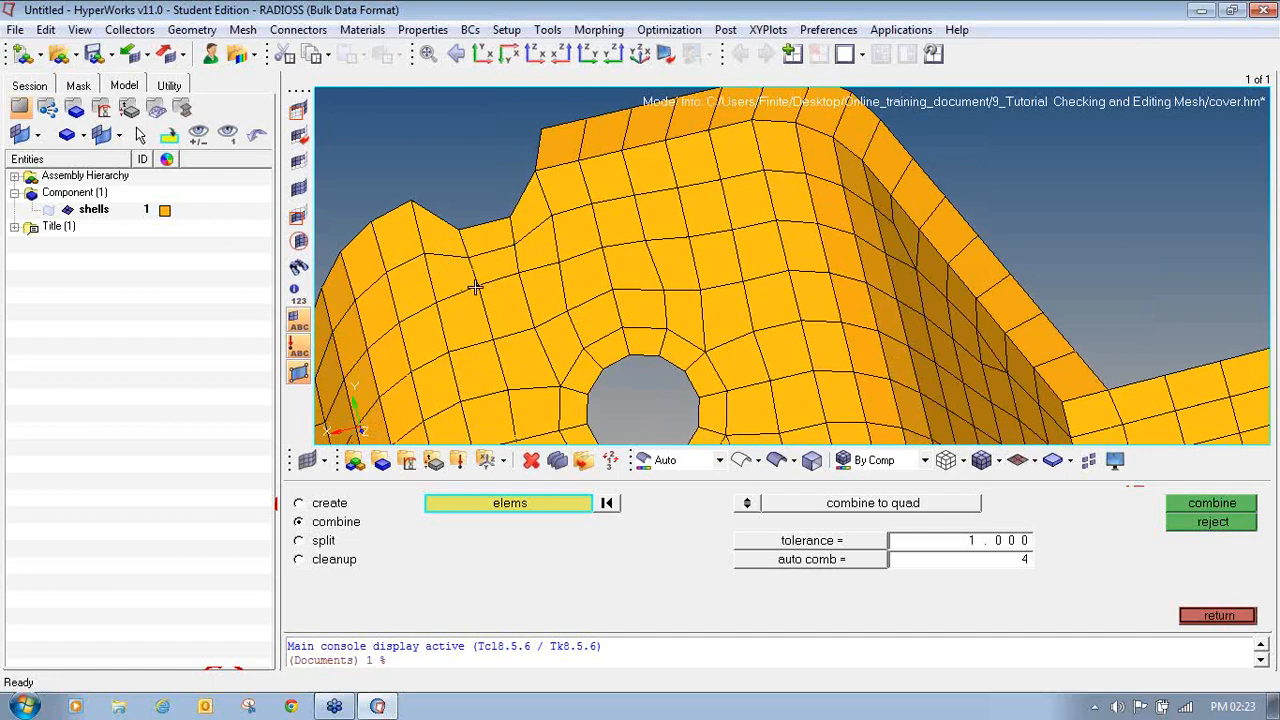
ctrl+right_drag(511, 284, 519, 292)
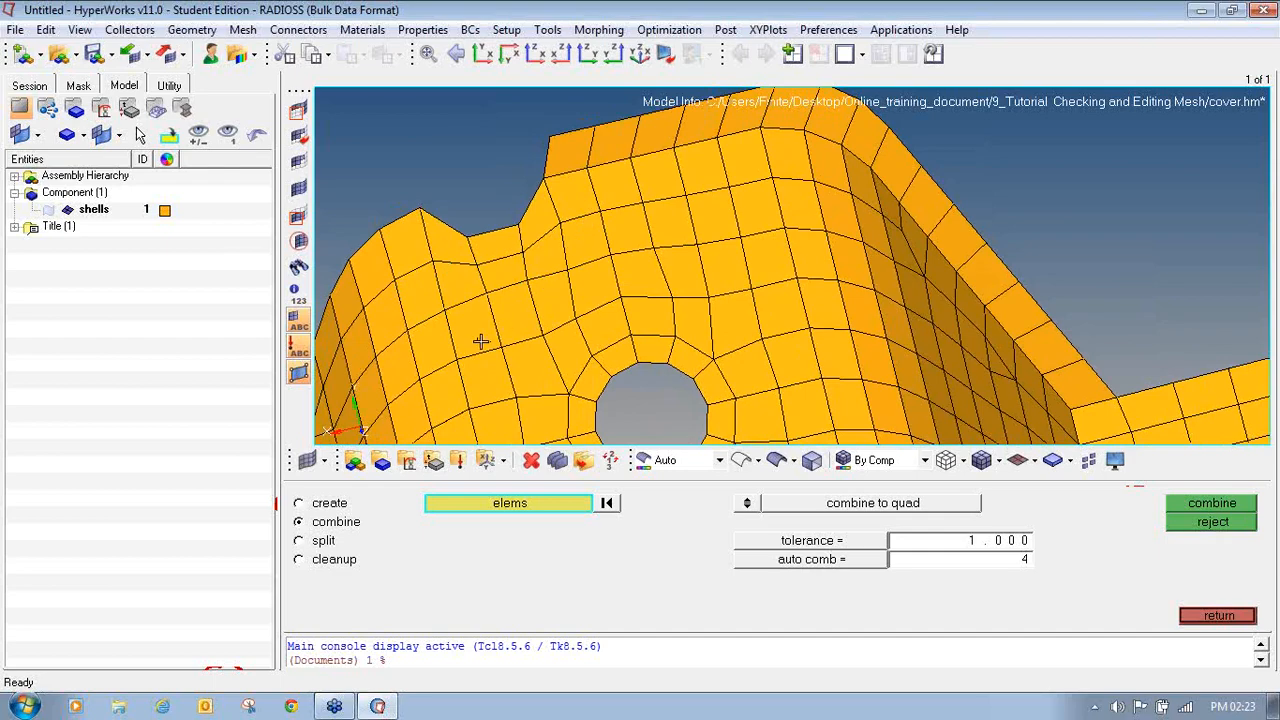
click(1190, 618)
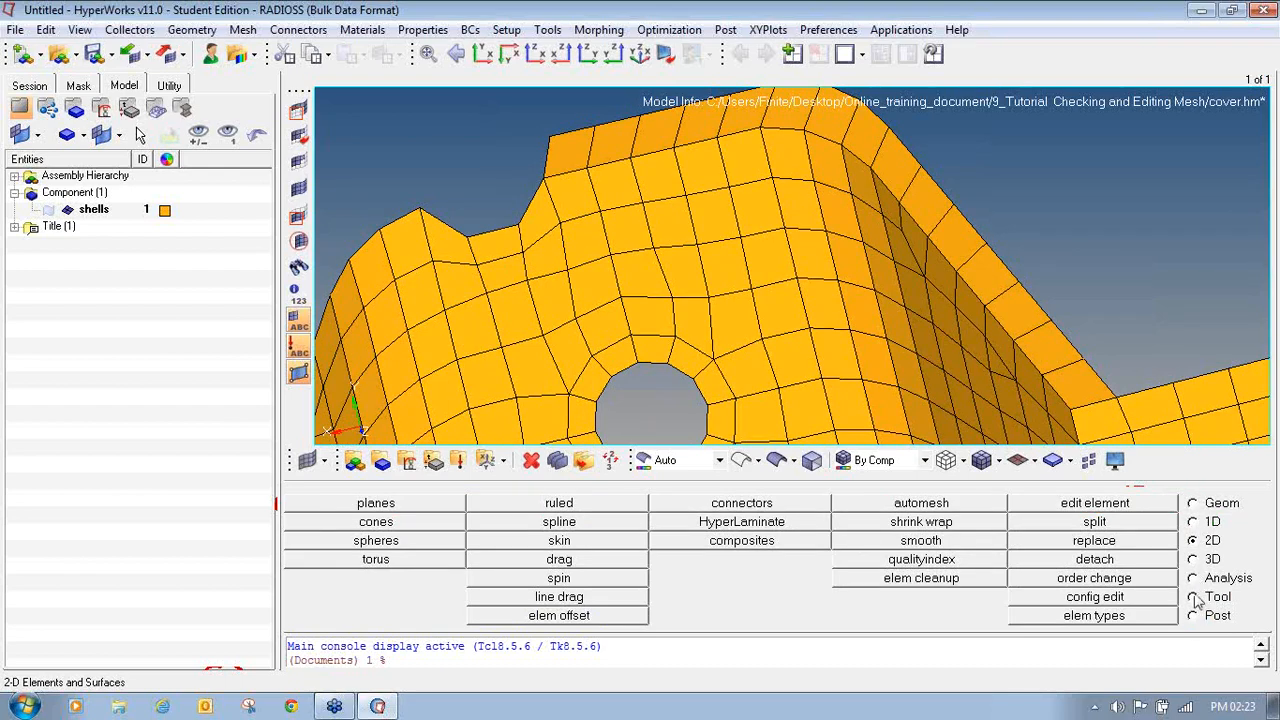
Step: Smooth the plate elements between the notch and the hole's ring repeatedly, using autodecide and 1 iteration, and leave the smooth command
click(1193, 595)
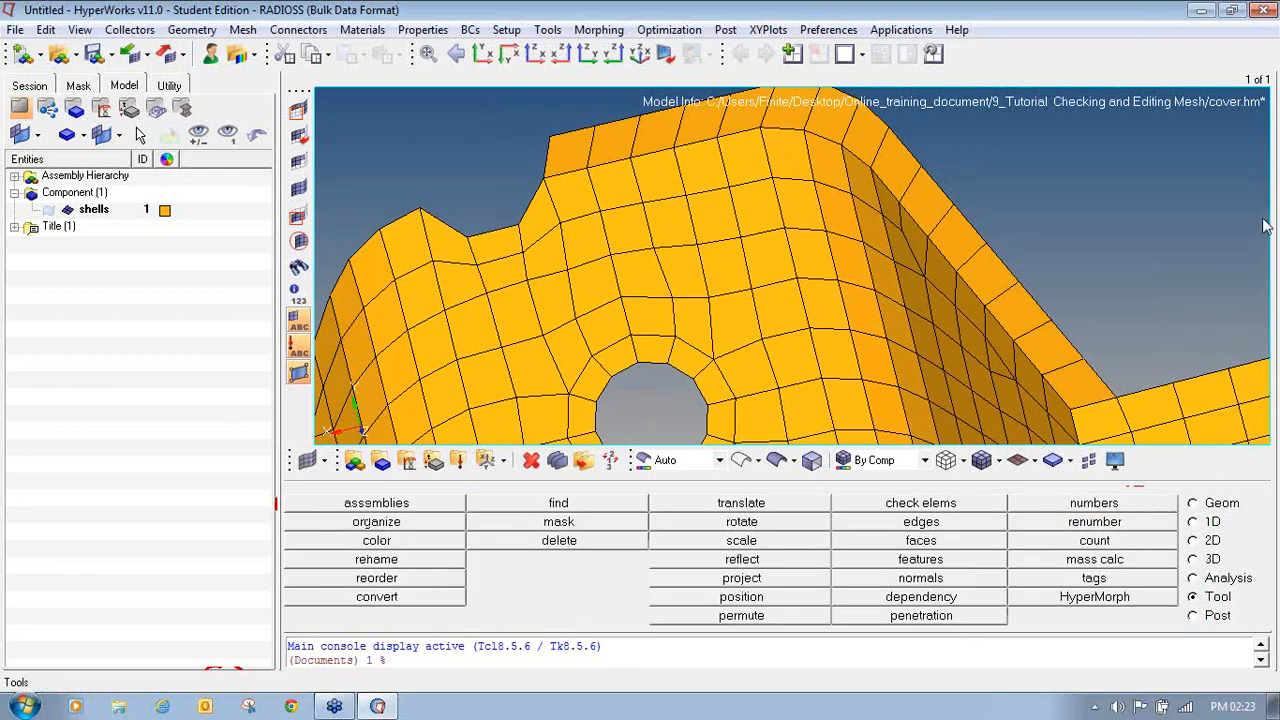
click(1200, 541)
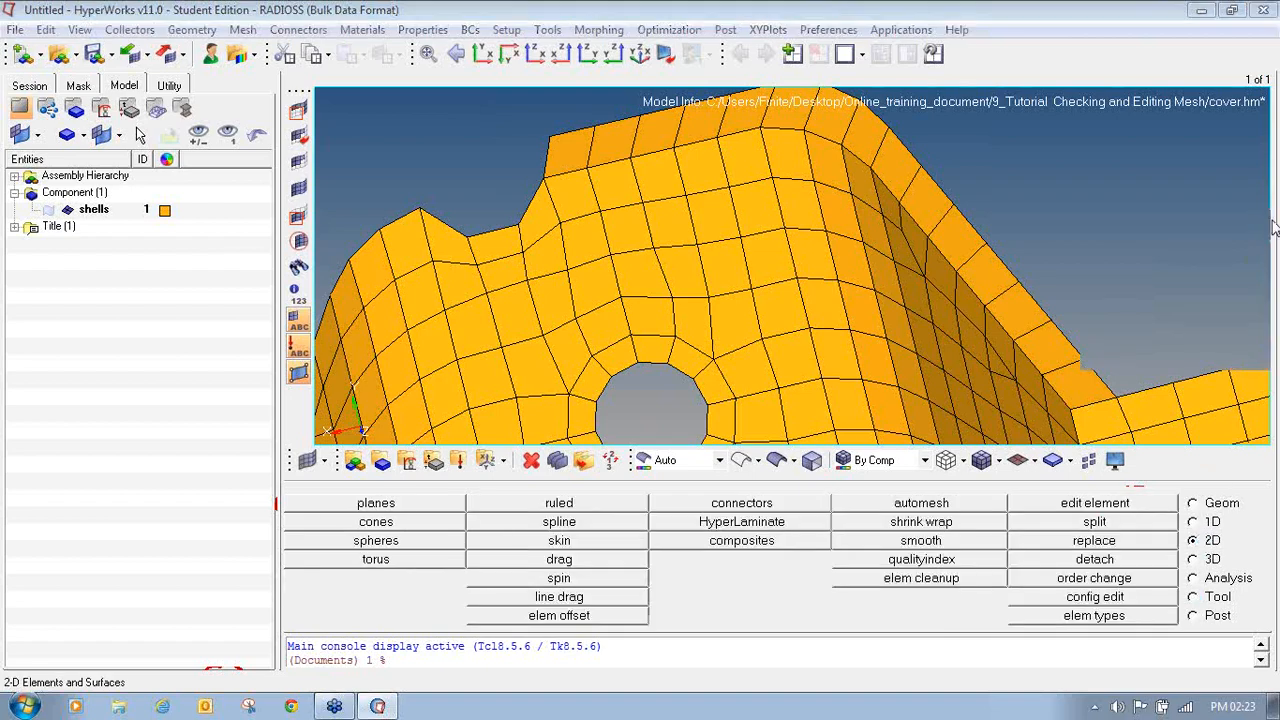
mouse_move(1221, 527)
mouse_down()
mouse_move(1181, 529)
mouse_move(1208, 548)
mouse_move(1228, 516)
mouse_up()
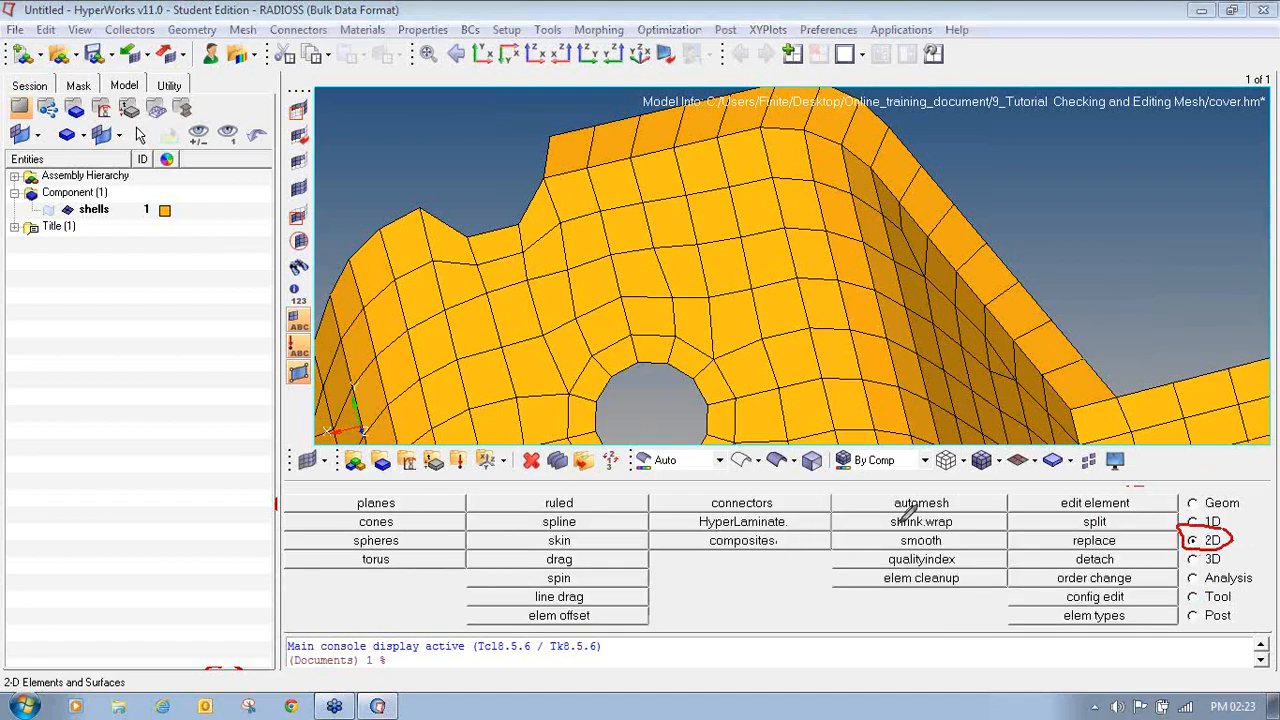
mouse_move(914, 528)
mouse_down()
mouse_move(870, 538)
mouse_move(965, 540)
mouse_move(970, 523)
mouse_move(921, 527)
mouse_up()
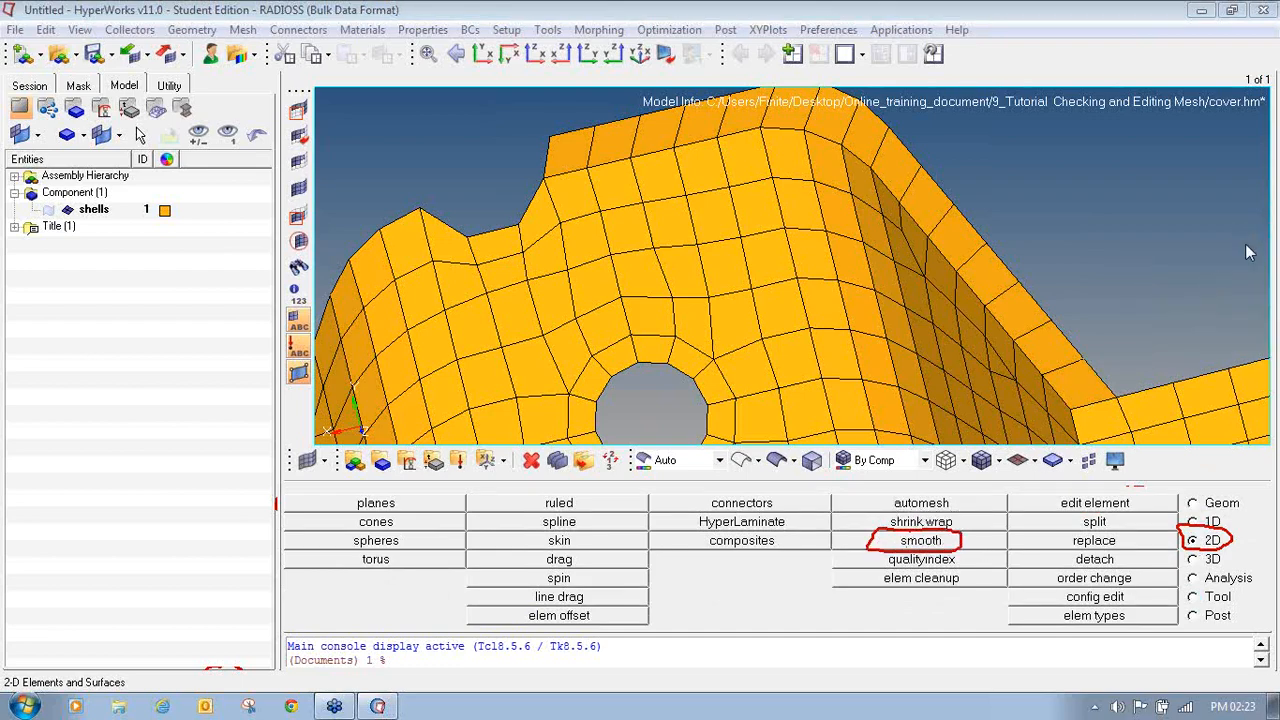
click(924, 541)
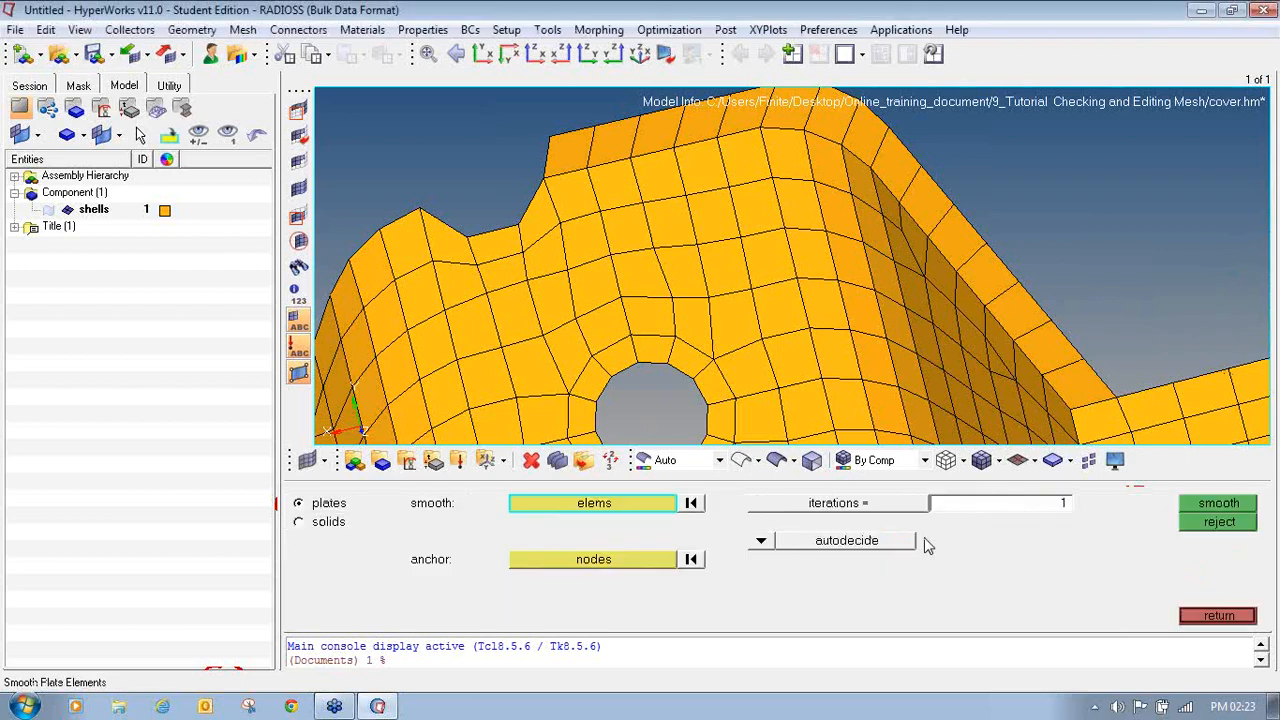
click(449, 245)
click(455, 284)
click(510, 318)
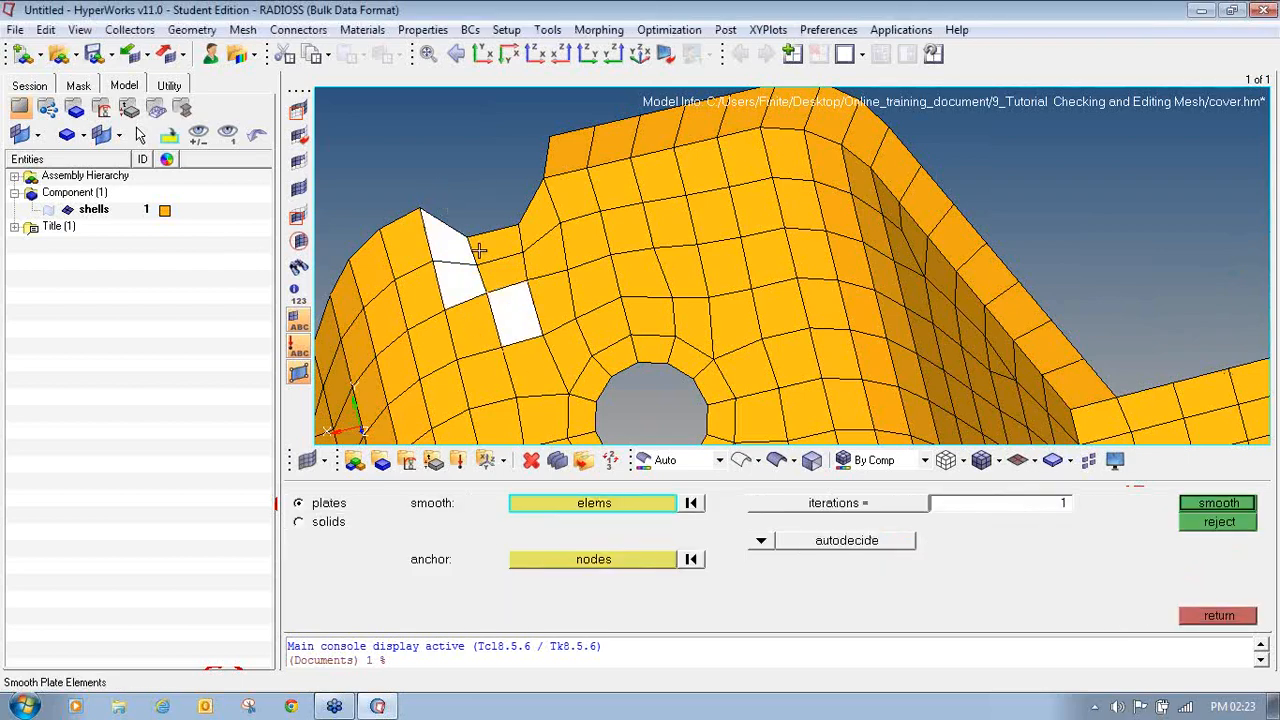
shift+drag(516, 286, 648, 354)
shift+drag(424, 157, 629, 295)
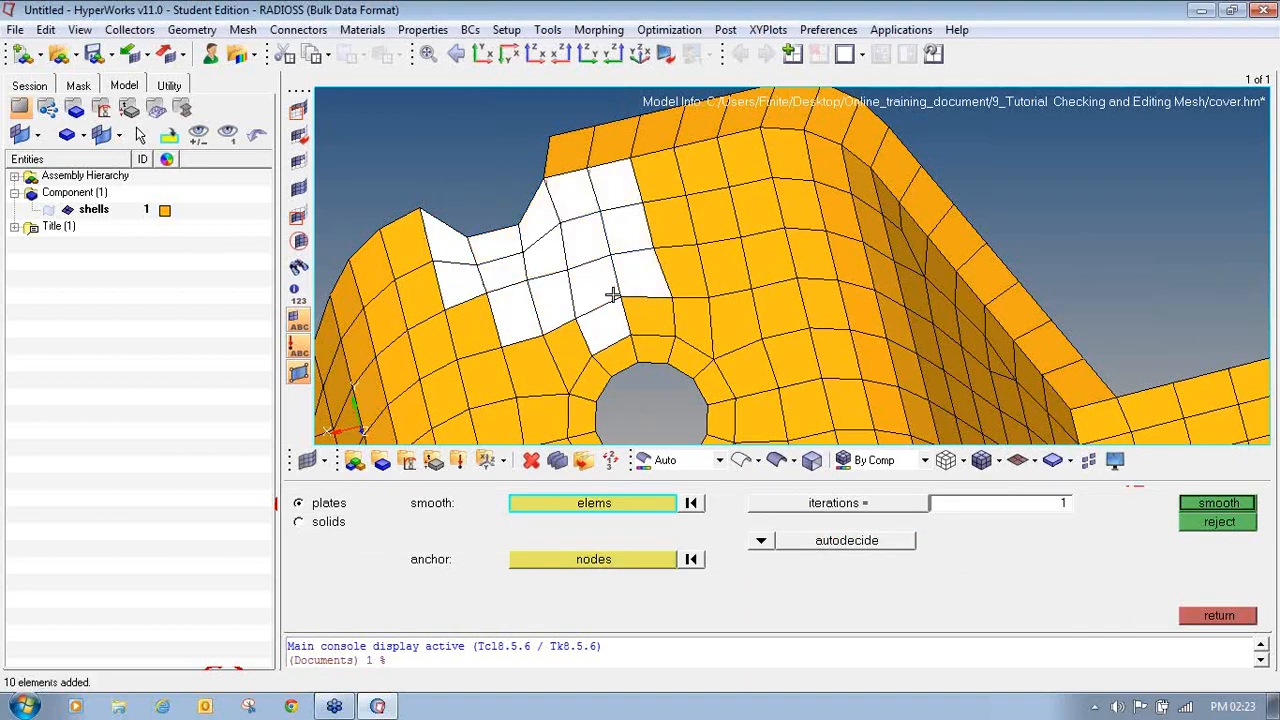
shift+drag(457, 309, 583, 372)
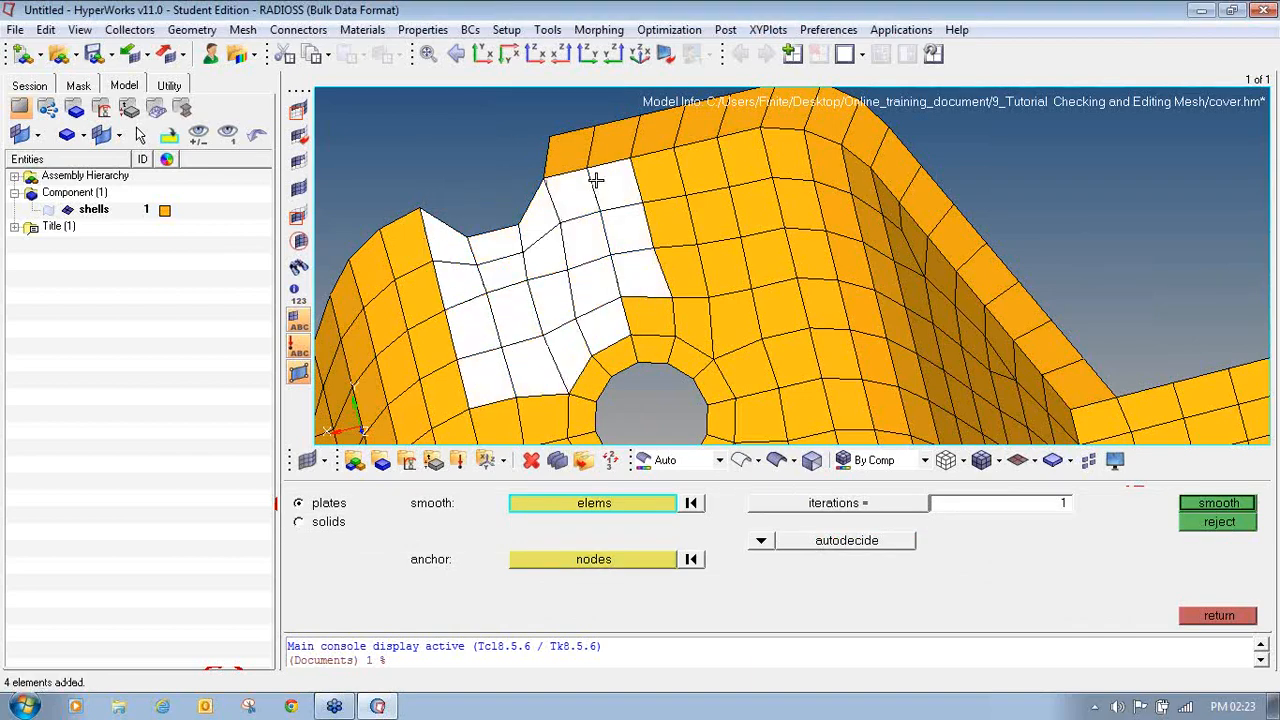
shift+drag(597, 181, 714, 322)
click(648, 193)
click(692, 328)
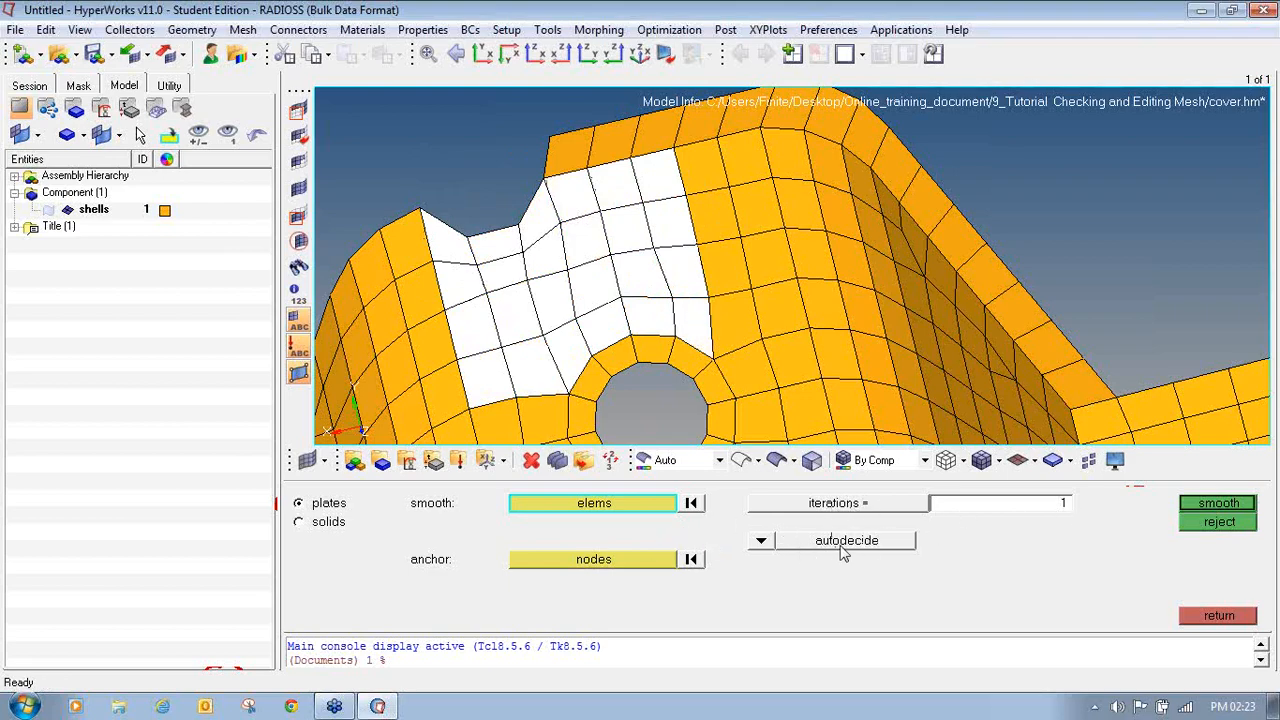
click(760, 544)
click(768, 524)
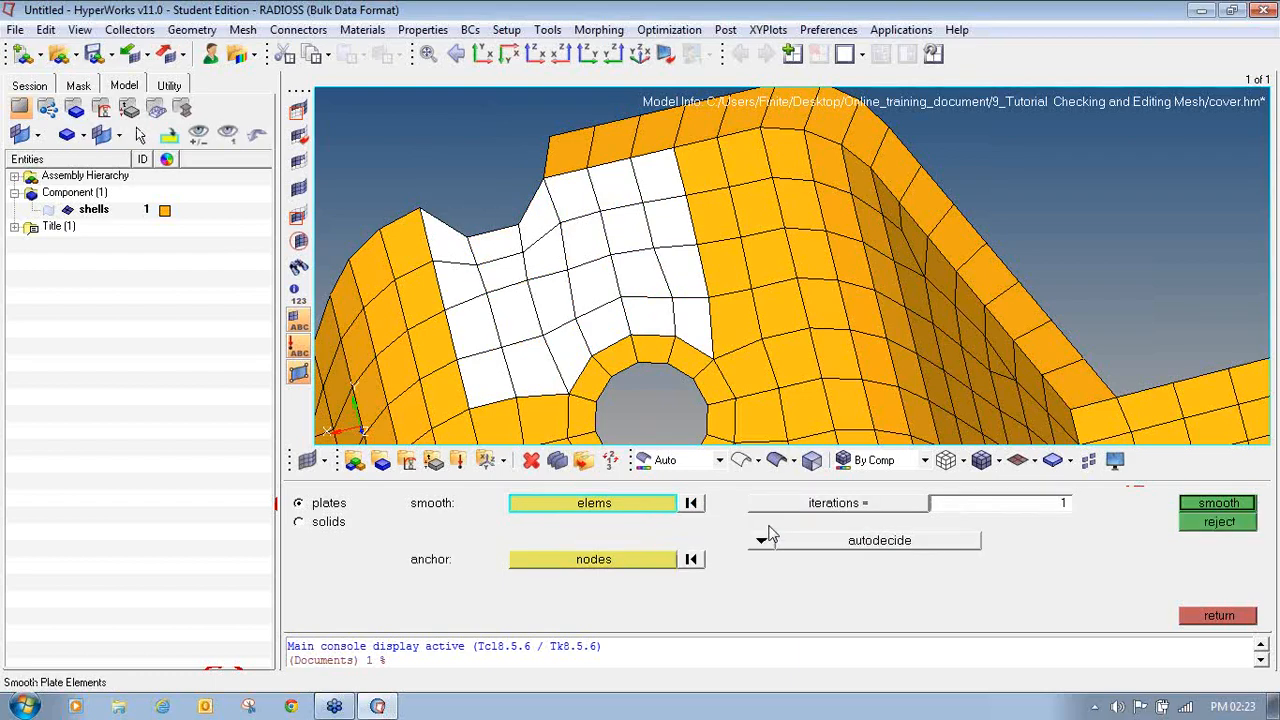
click(1216, 504)
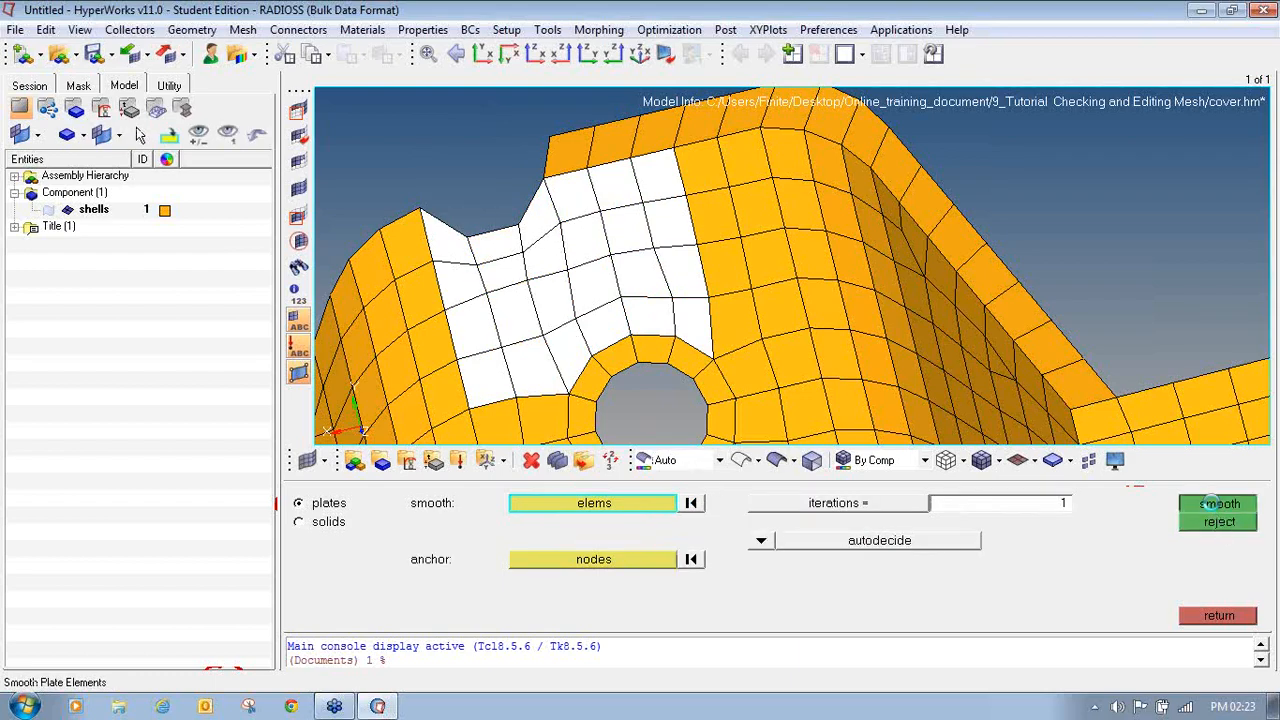
click(1216, 504)
click(1216, 504)
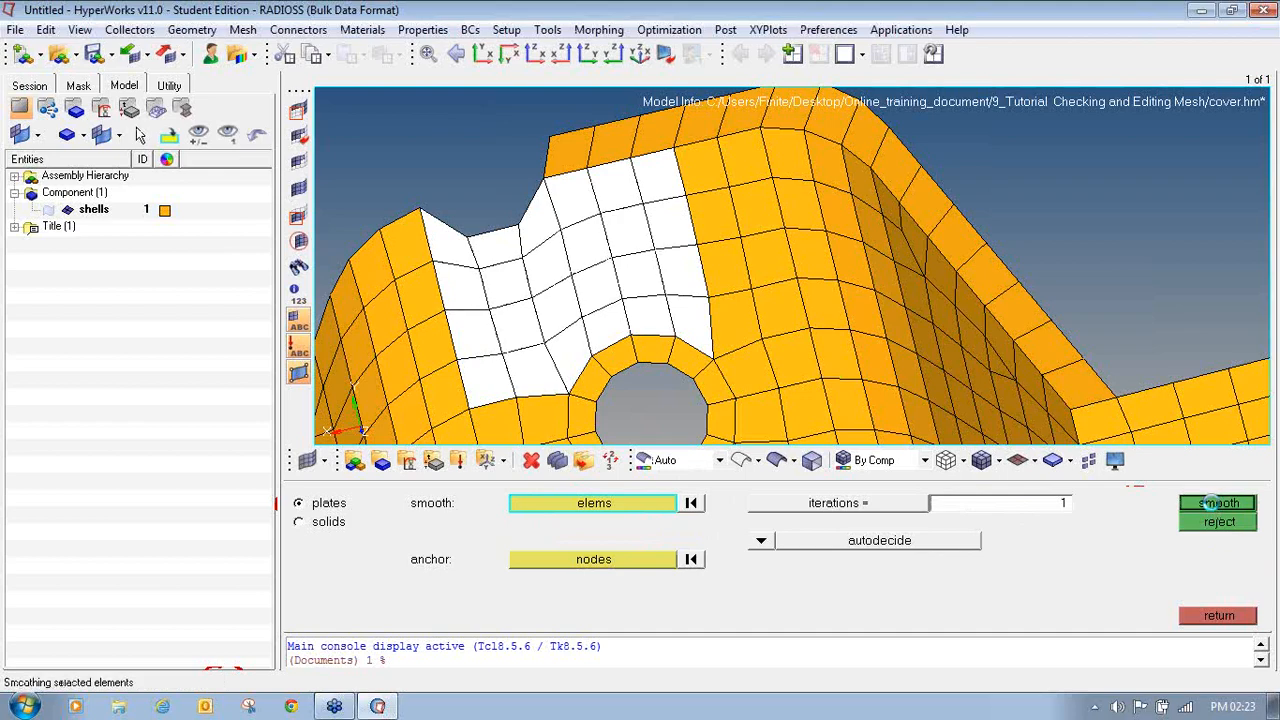
click(1216, 504)
click(1216, 506)
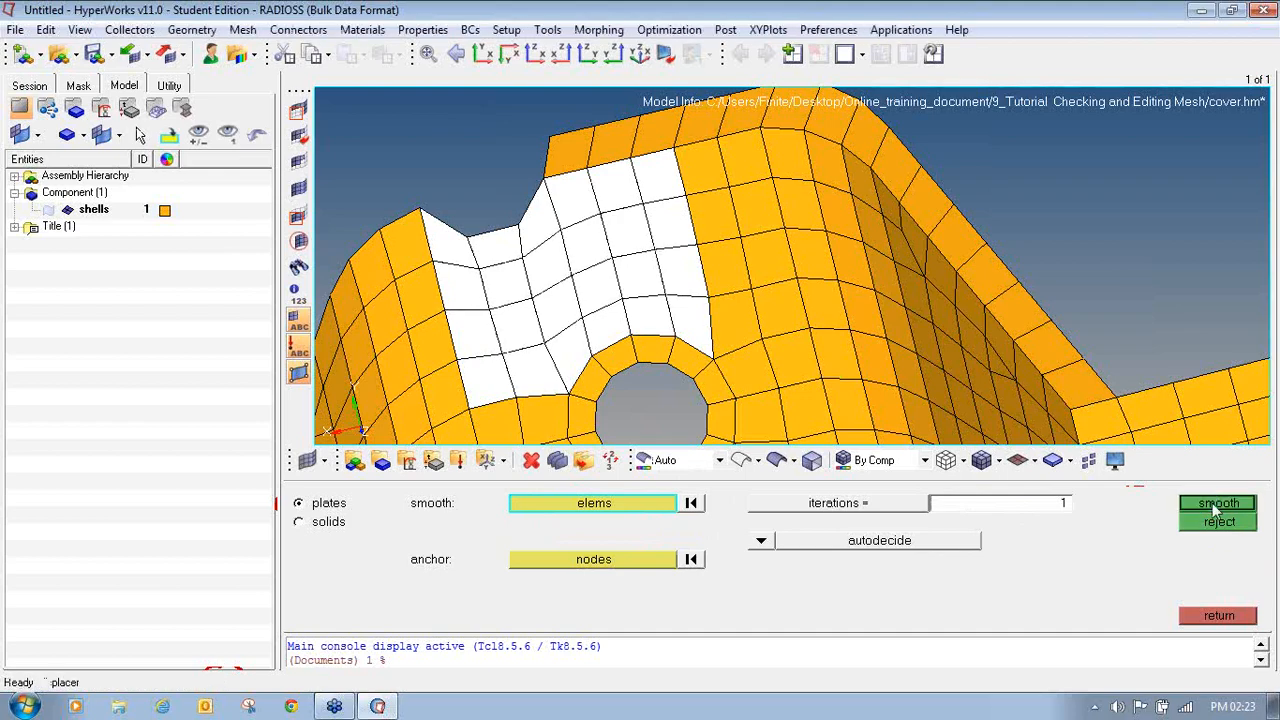
click(1215, 505)
click(1212, 504)
click(1212, 504)
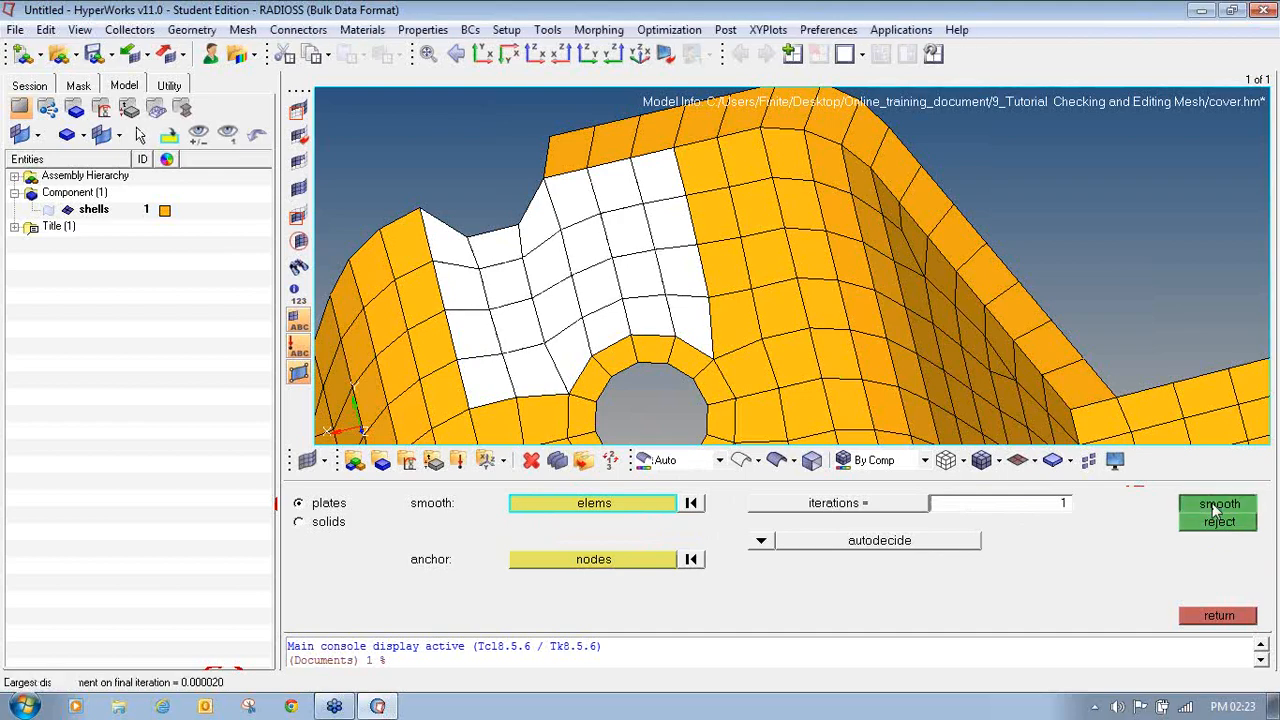
click(1219, 617)
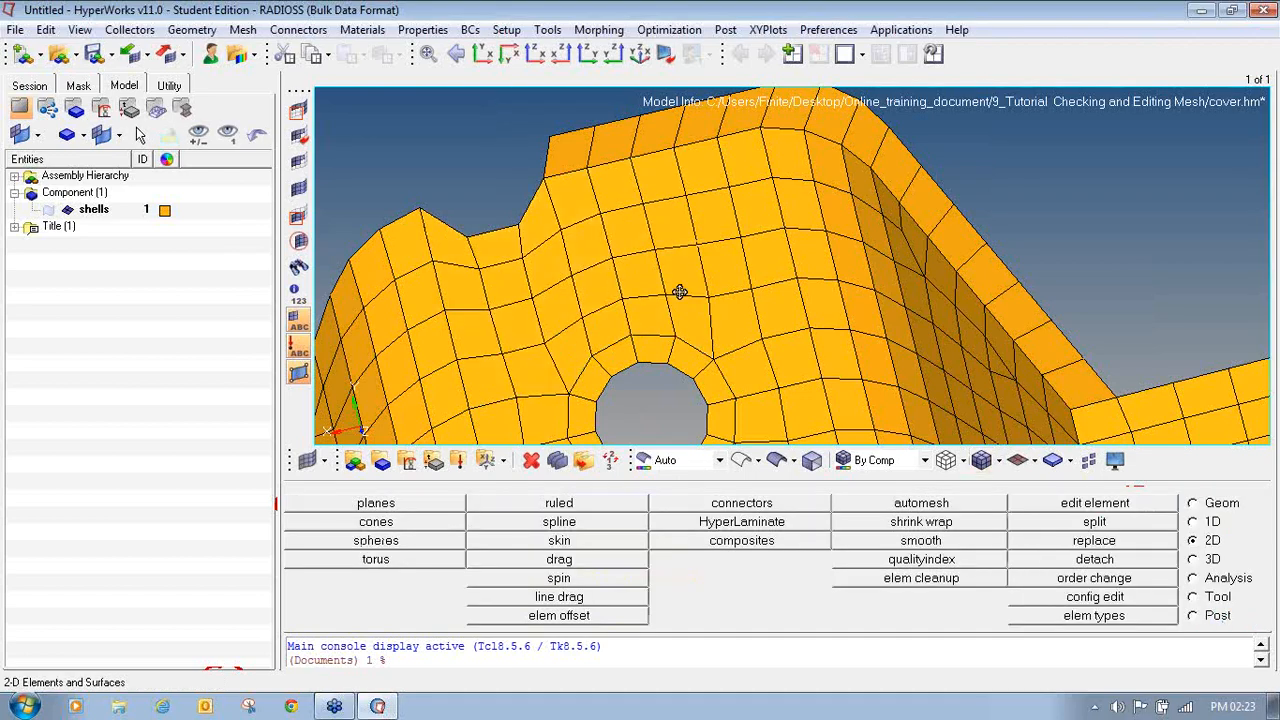
ctrl+drag(680, 289, 734, 299)
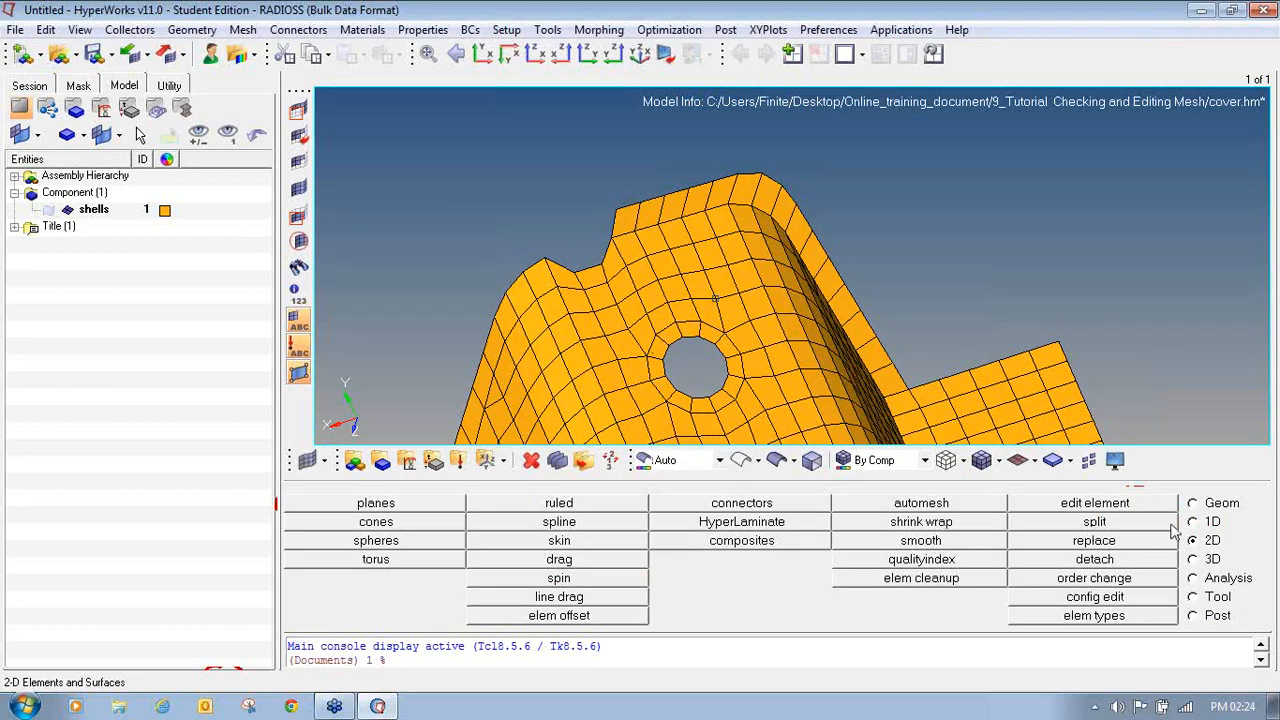
click(1103, 505)
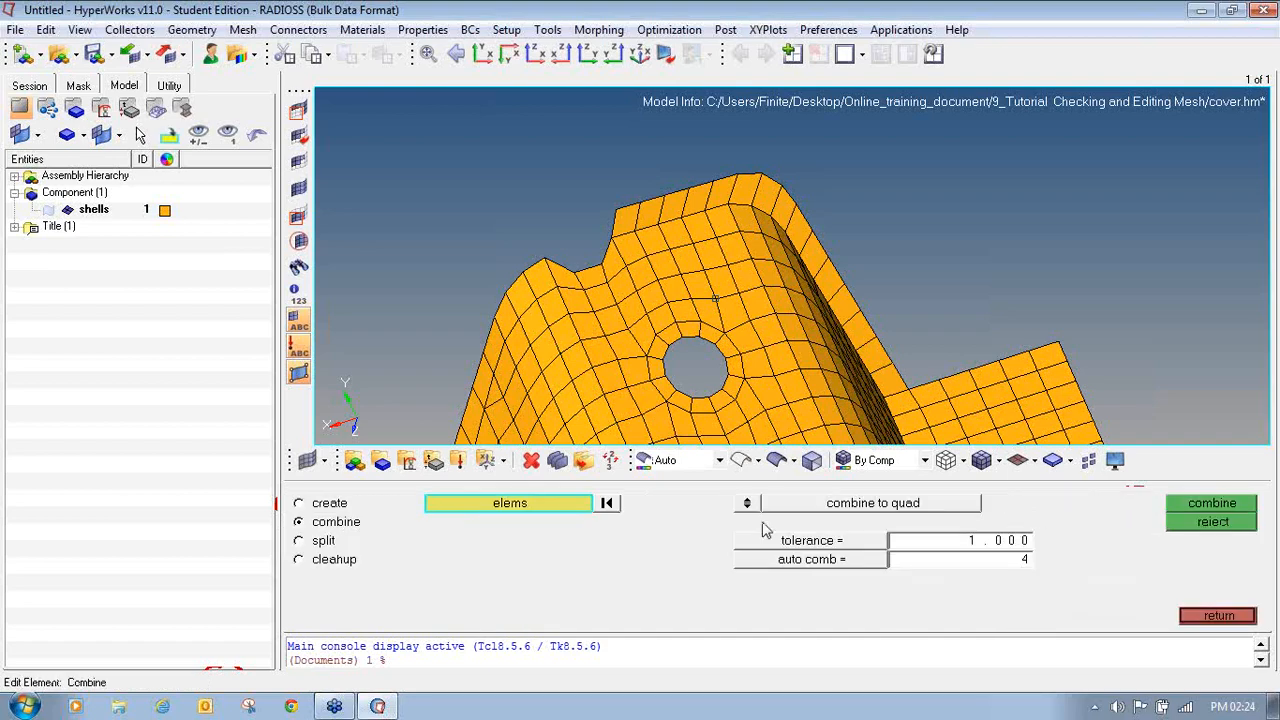
click(1222, 616)
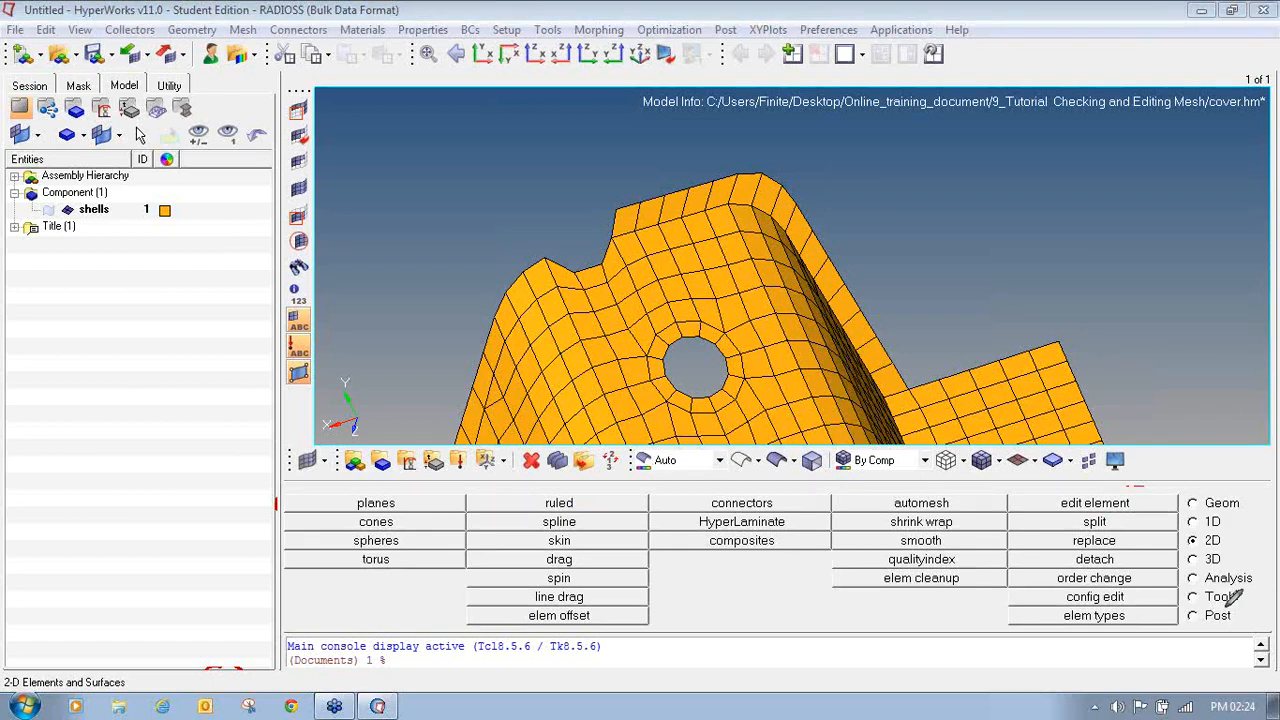
mouse_move(1198, 532)
mouse_down()
mouse_move(1187, 543)
mouse_move(1232, 545)
mouse_move(1200, 531)
mouse_up()
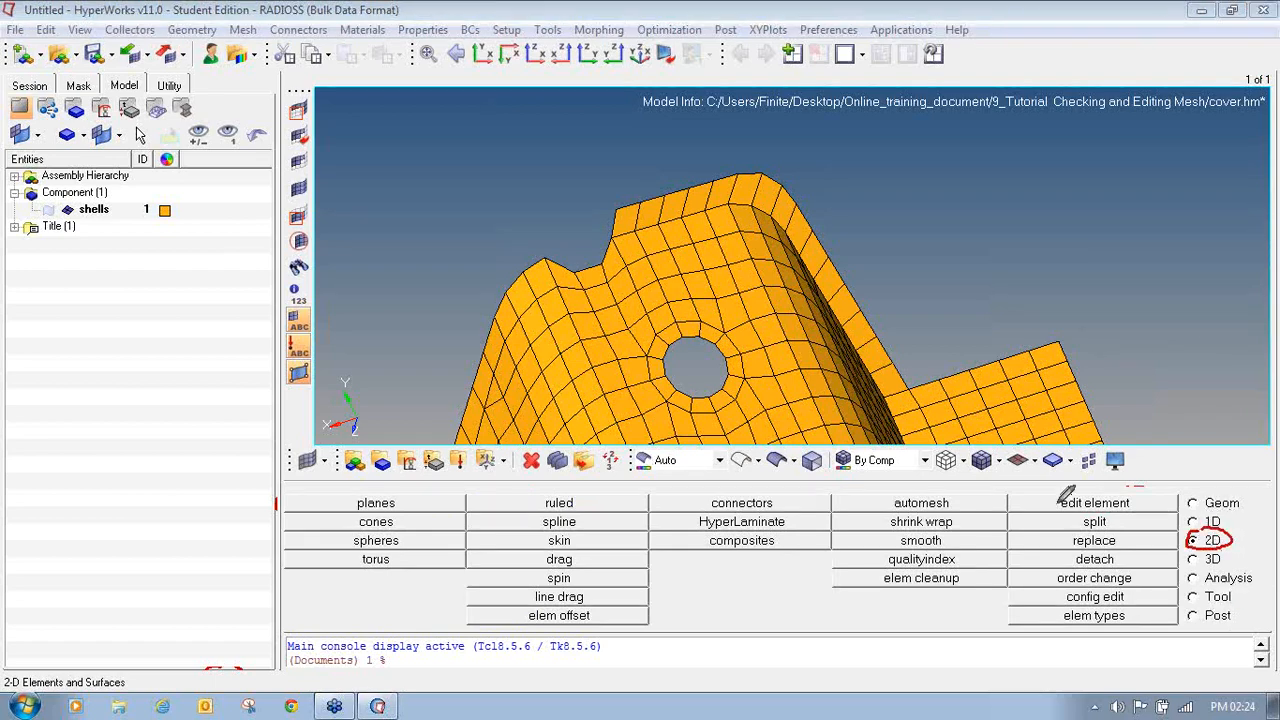
mouse_move(1078, 488)
mouse_down()
mouse_move(1058, 492)
mouse_move(1110, 522)
mouse_move(1122, 480)
mouse_up()
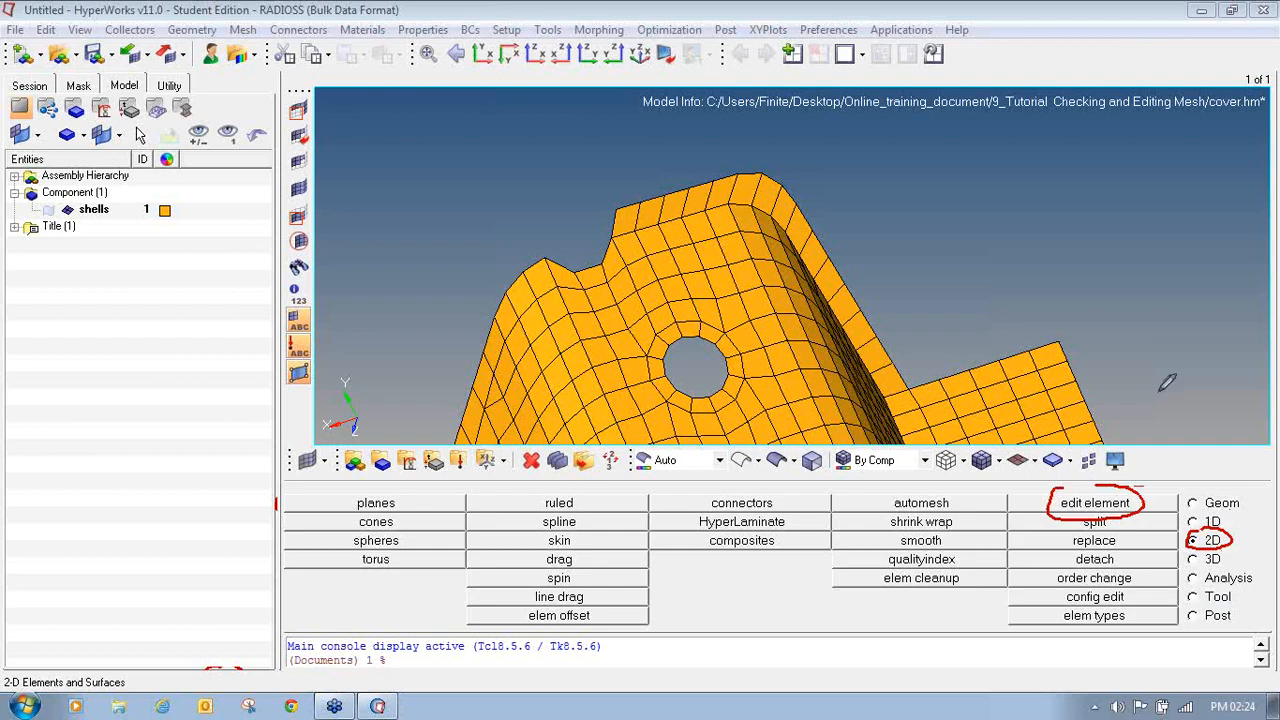
Step: Start the Edit Element cleanup on all displayed elements
click(1062, 508)
click(299, 560)
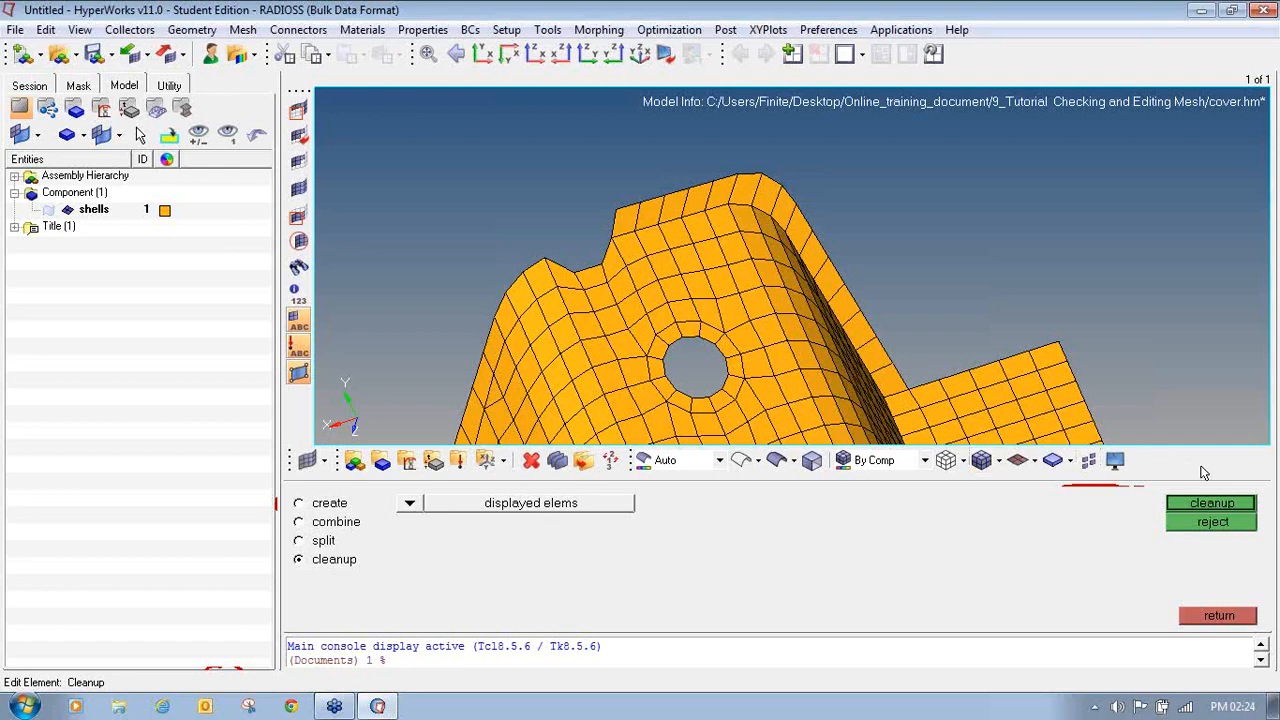
click(1212, 506)
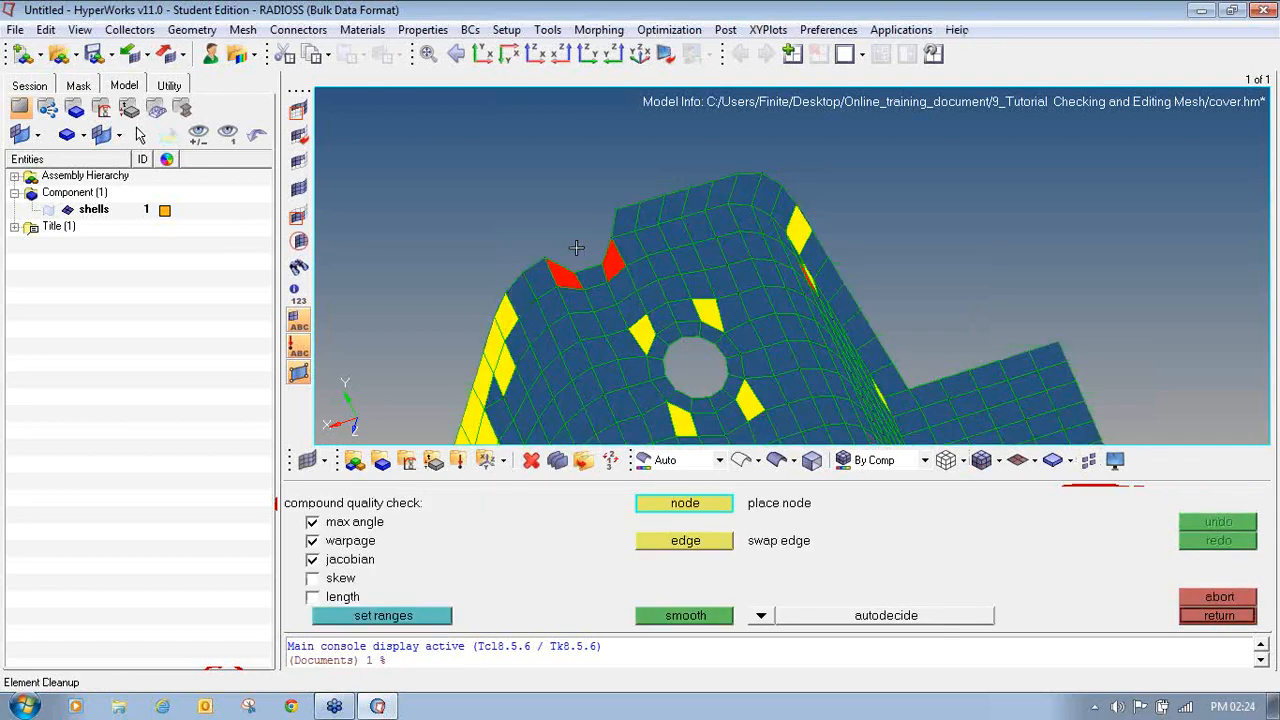
Step: Examine the elements flagged by the compound quality check across the cover and close up along the notch
ctrl+right_drag(719, 346, 610, 218)
ctrl+scroll(610, 218, down, 5)
ctrl+right_drag(605, 307, 581, 246)
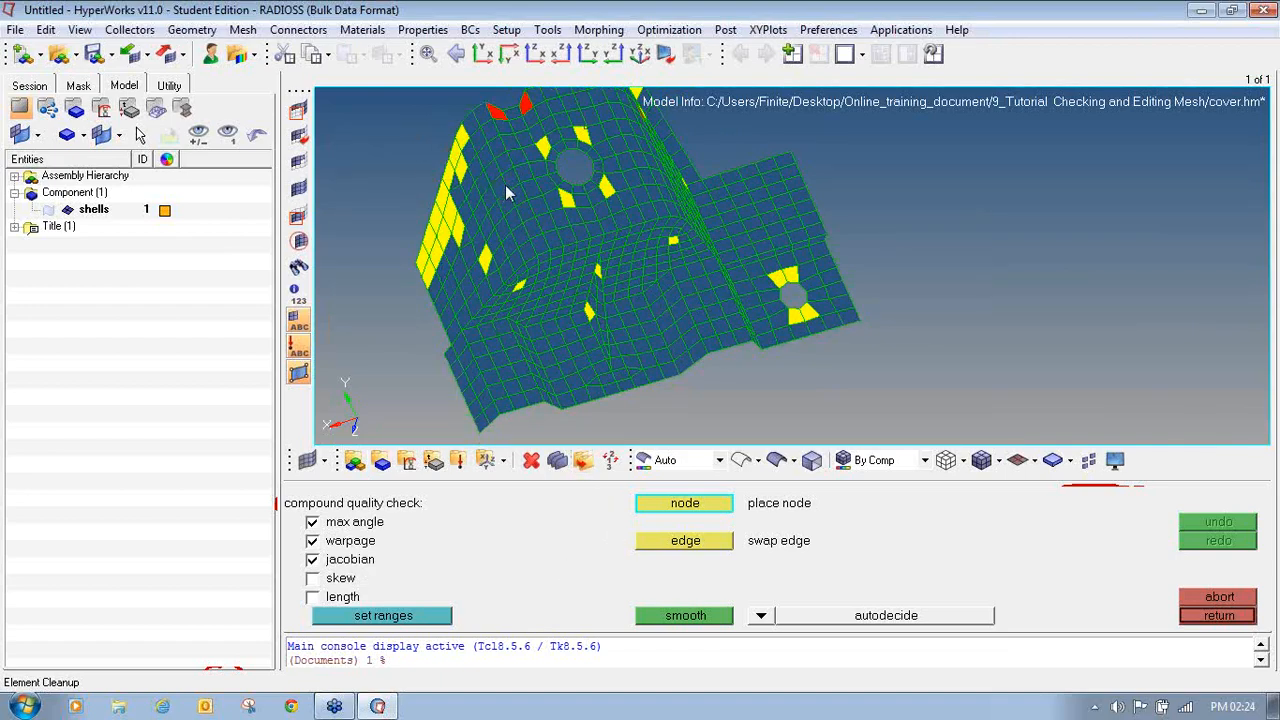
ctrl+right_drag(558, 170, 572, 240)
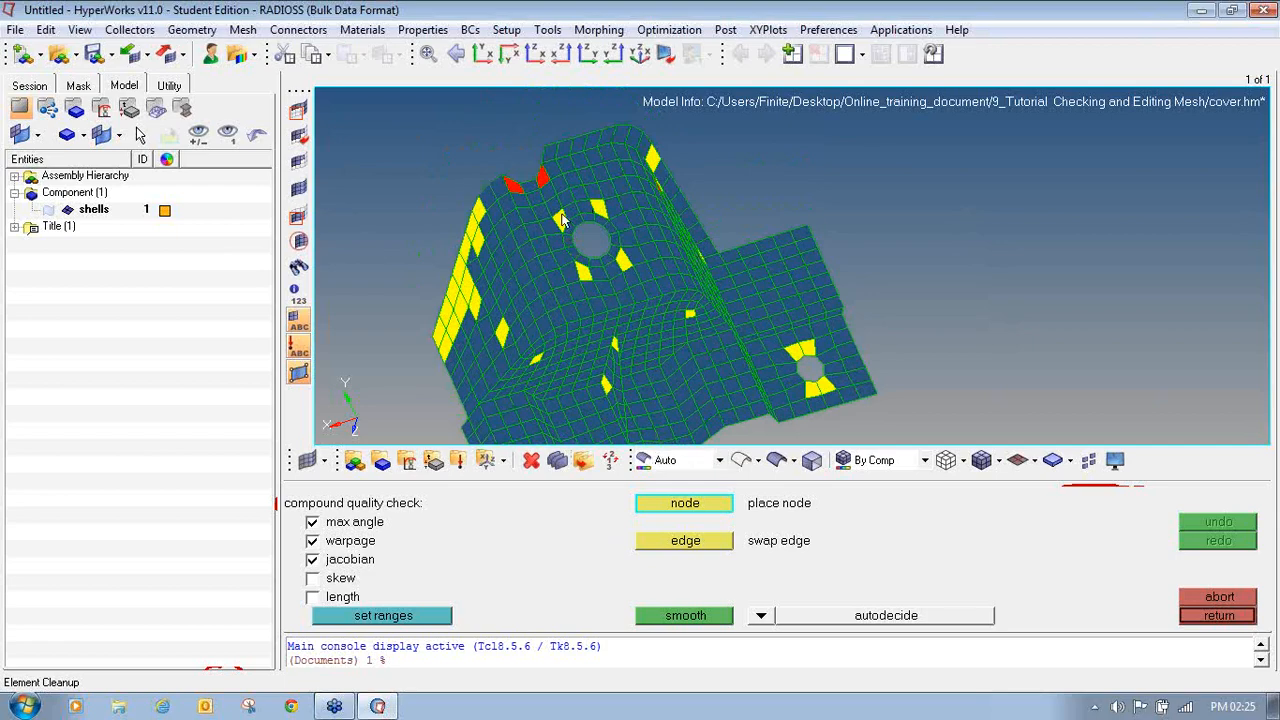
ctrl+right_drag(535, 196, 551, 236)
scroll(551, 236, up, 5)
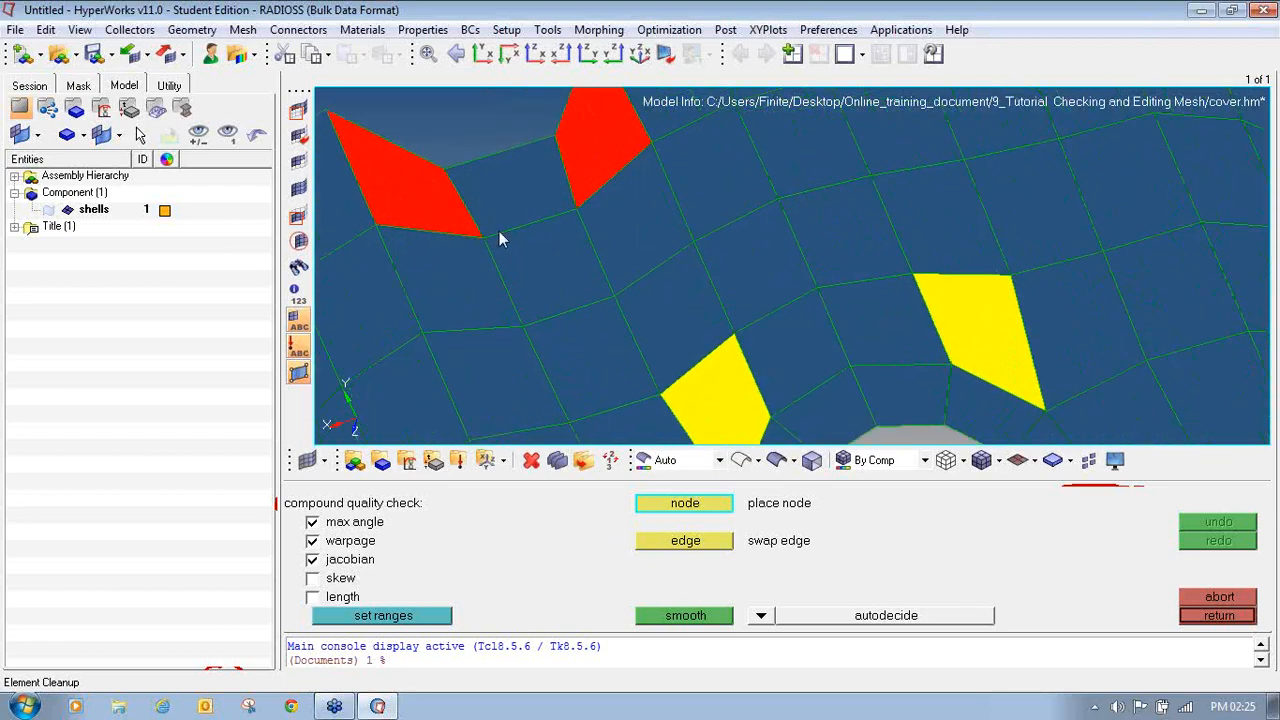
Step: Move the inner corner nodes of the two red failing elements along the notch slightly toward the notch edge
ctrl+right_drag(500, 236, 575, 294)
click(688, 505)
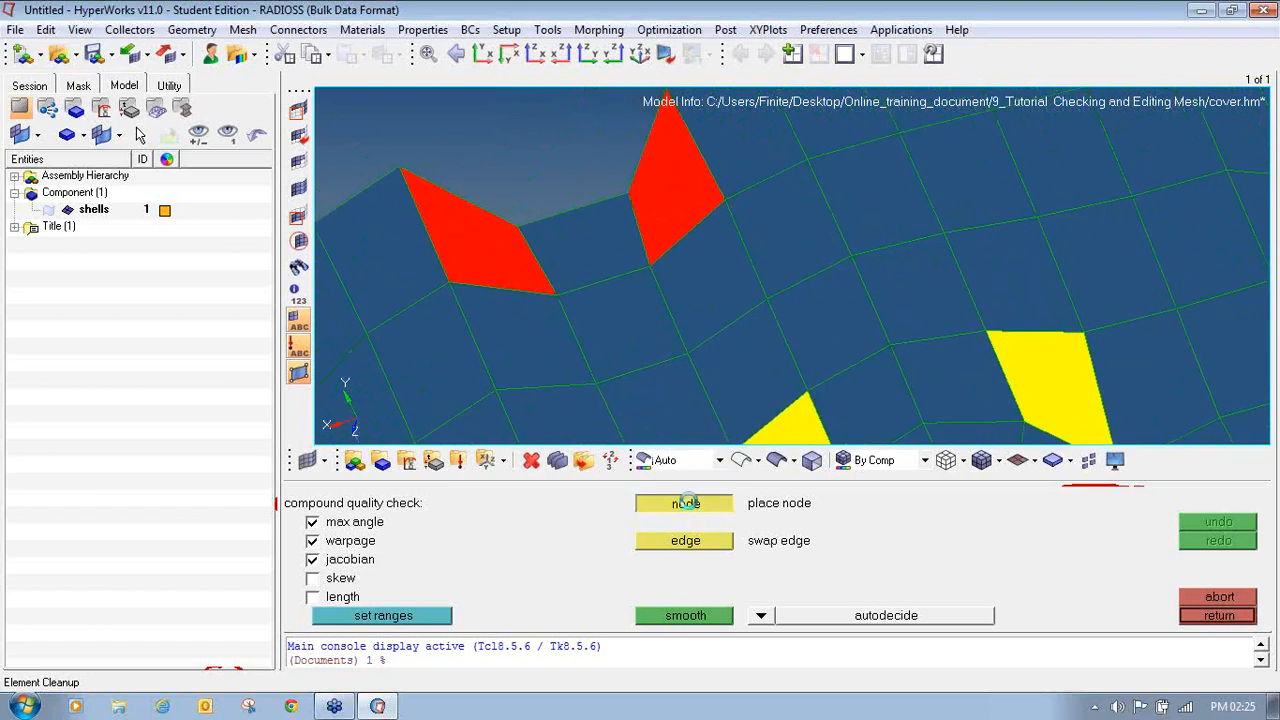
mouse_move(553, 291)
mouse_down()
mouse_move(522, 280)
mouse_move(539, 278)
mouse_up()
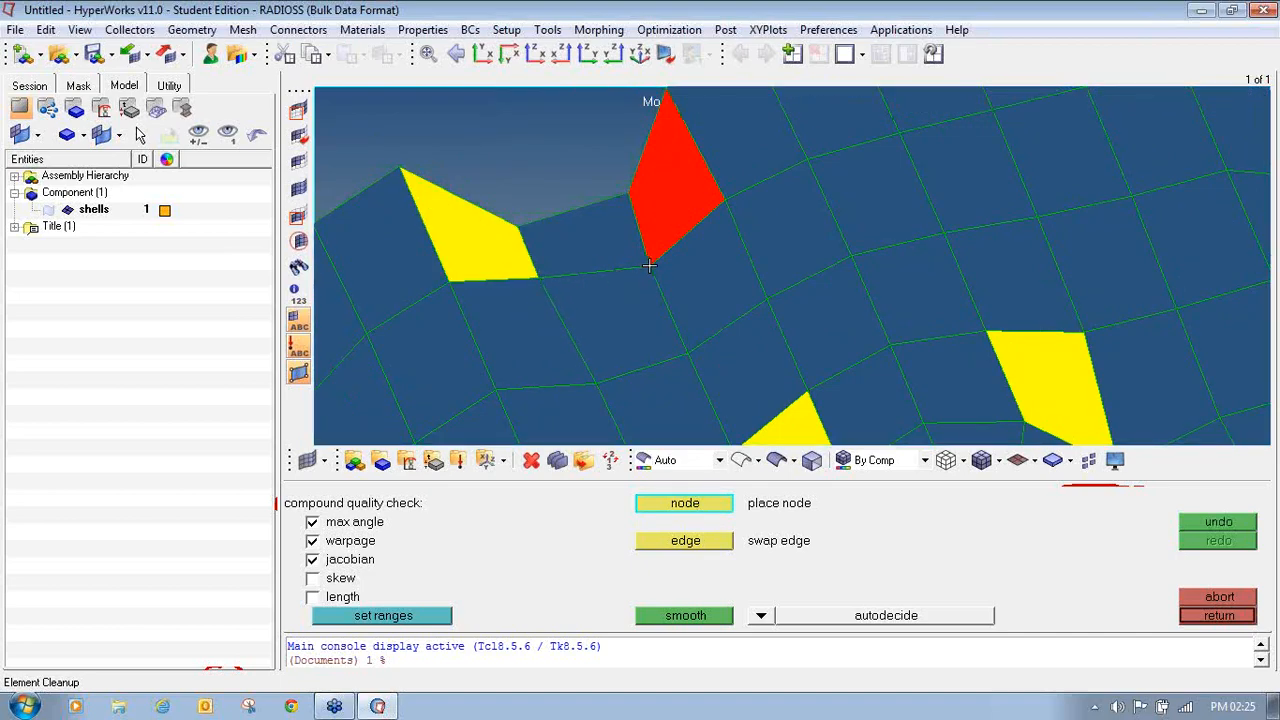
drag(650, 265, 650, 237)
ctrl+drag(629, 290, 562, 258)
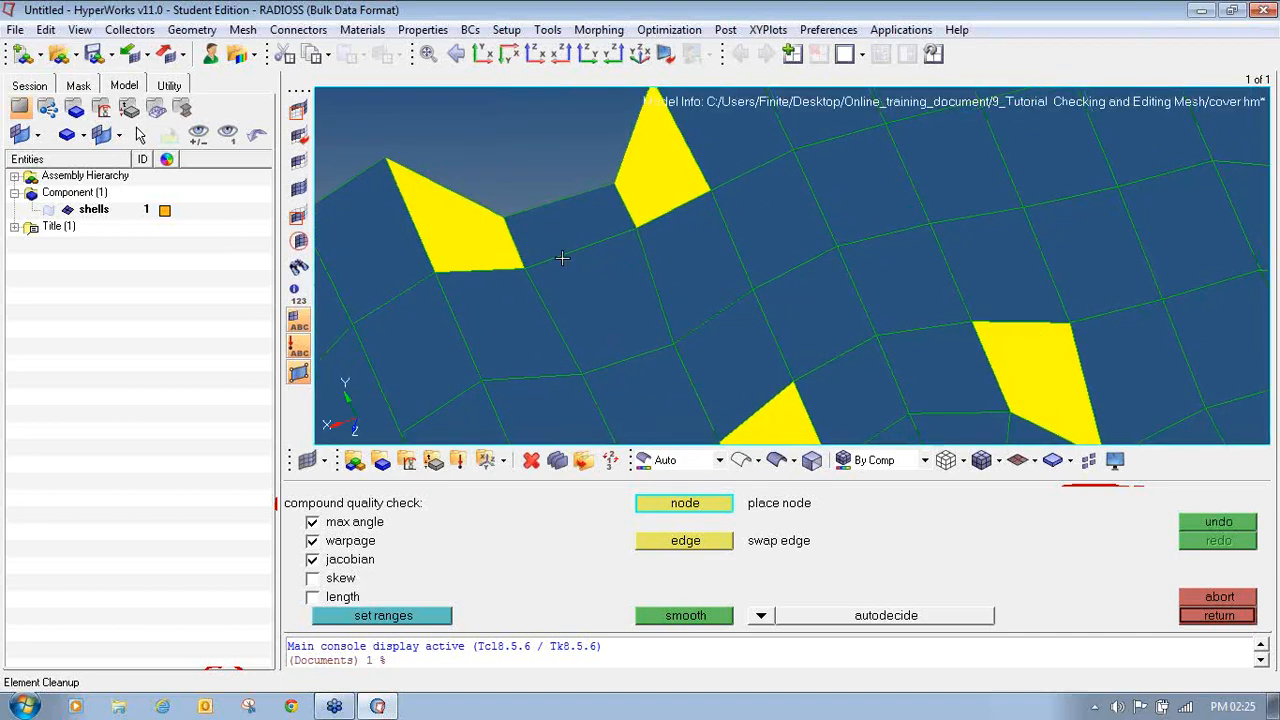
Step: Reposition the corner node shared by the red and yellow flagged elements near the curved flange bend
ctrl+scroll(562, 258, down, 4)
click(788, 257)
ctrl+drag(859, 266, 634, 294)
ctrl+scroll(795, 274, up, 3)
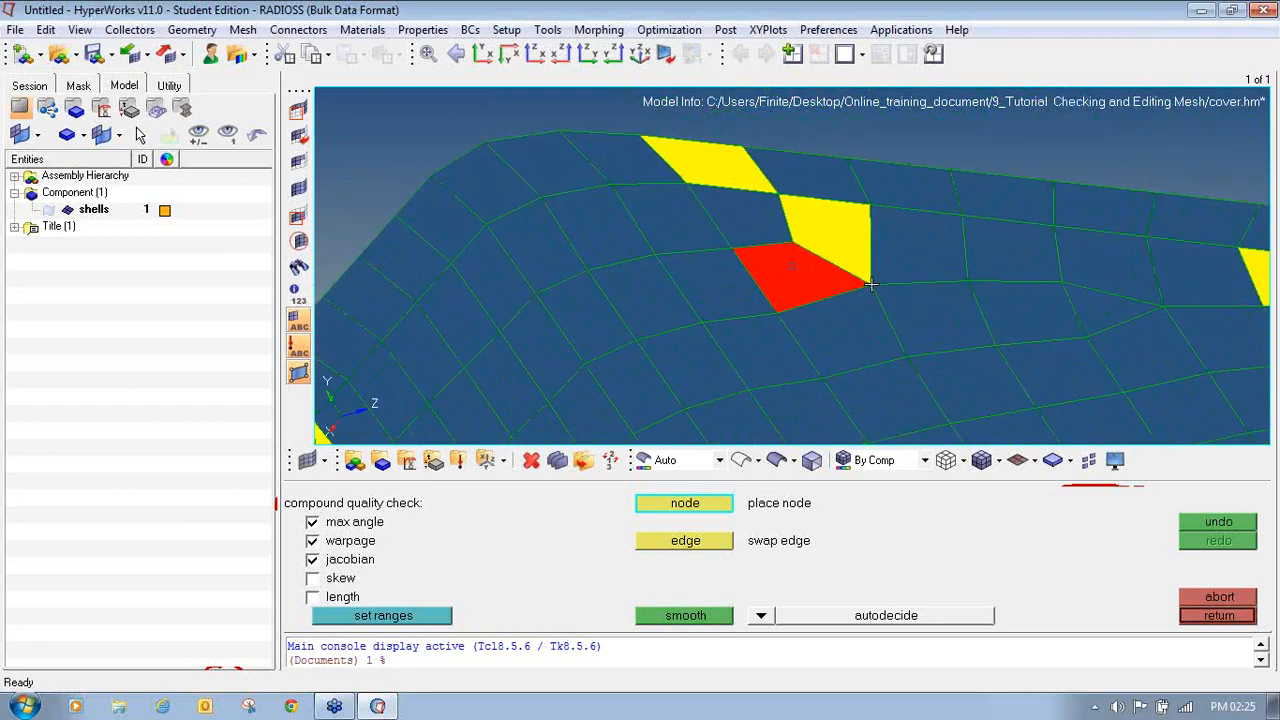
mouse_move(870, 285)
mouse_down()
mouse_move(860, 245)
mouse_move(835, 268)
mouse_move(850, 280)
mouse_move(830, 256)
mouse_move(865, 280)
mouse_up()
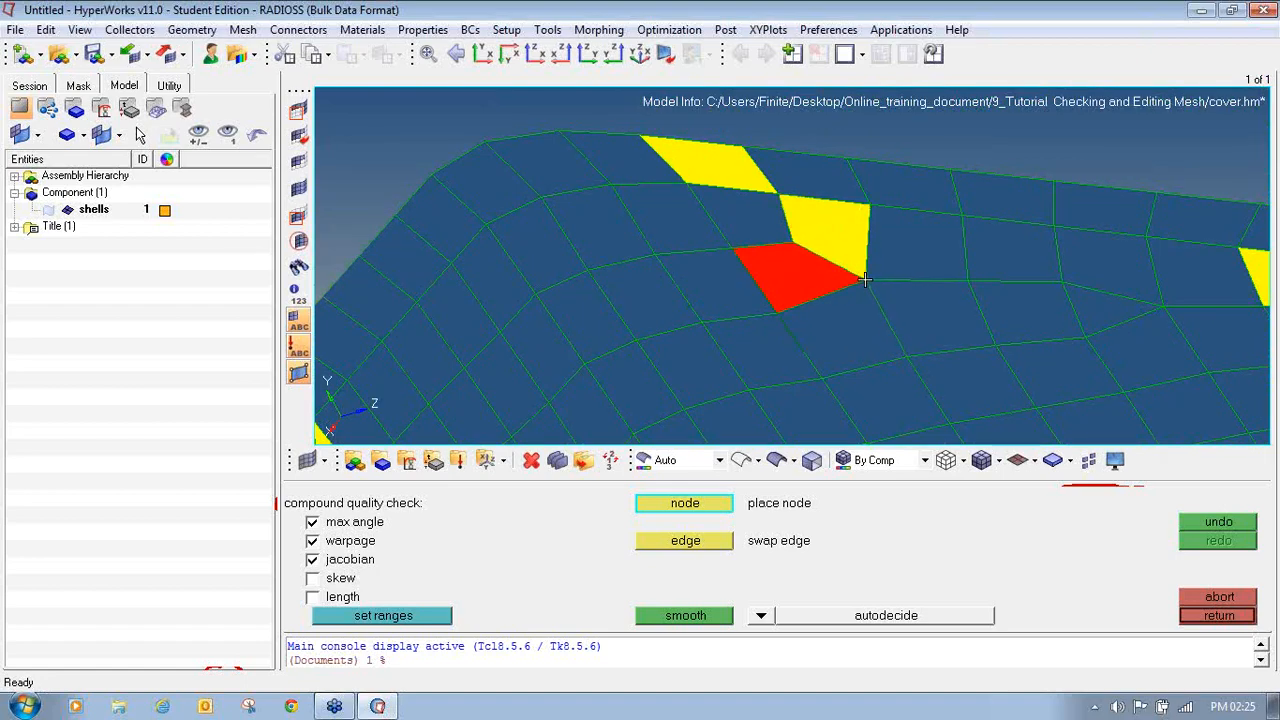
mouse_move(752, 246)
mouse_down()
mouse_move(735, 250)
mouse_move(710, 215)
mouse_move(731, 256)
mouse_move(774, 269)
mouse_move(810, 225)
mouse_move(877, 206)
mouse_move(861, 225)
mouse_up()
Step: Limit the compound quality check to max angle by disabling warpage and jacobian, then leave the element cleanup
ctrl+scroll(734, 255, down, 6)
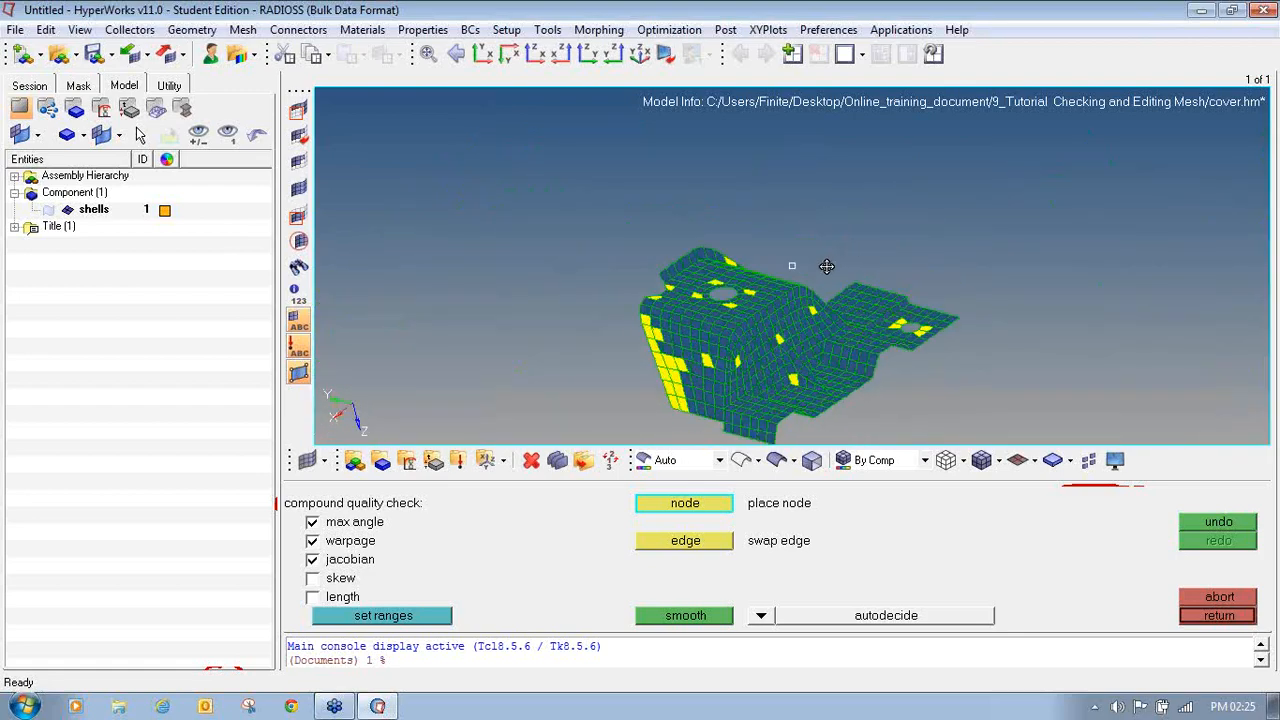
click(312, 541)
click(312, 560)
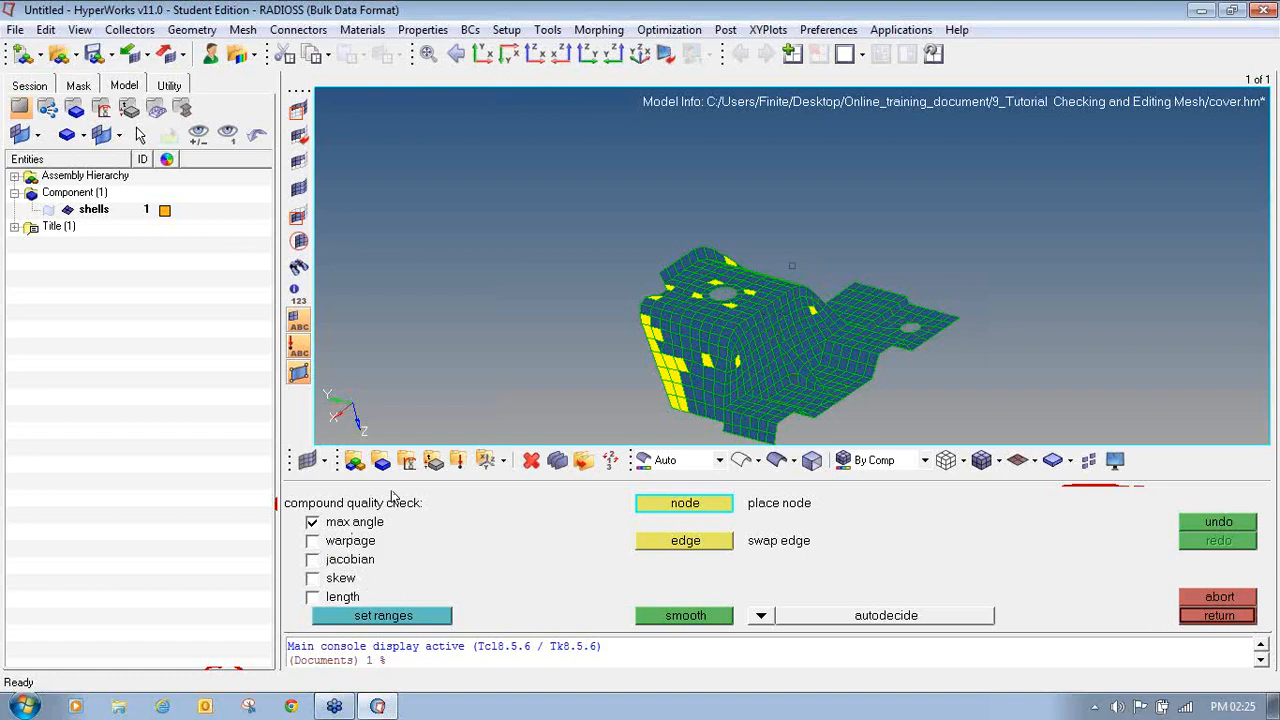
mouse_move(714, 330)
ctrl+mouse_down()
mouse_move(627, 351)
mouse_move(654, 313)
ctrl+mouse_up()
ctrl+right_drag(744, 307, 551, 275)
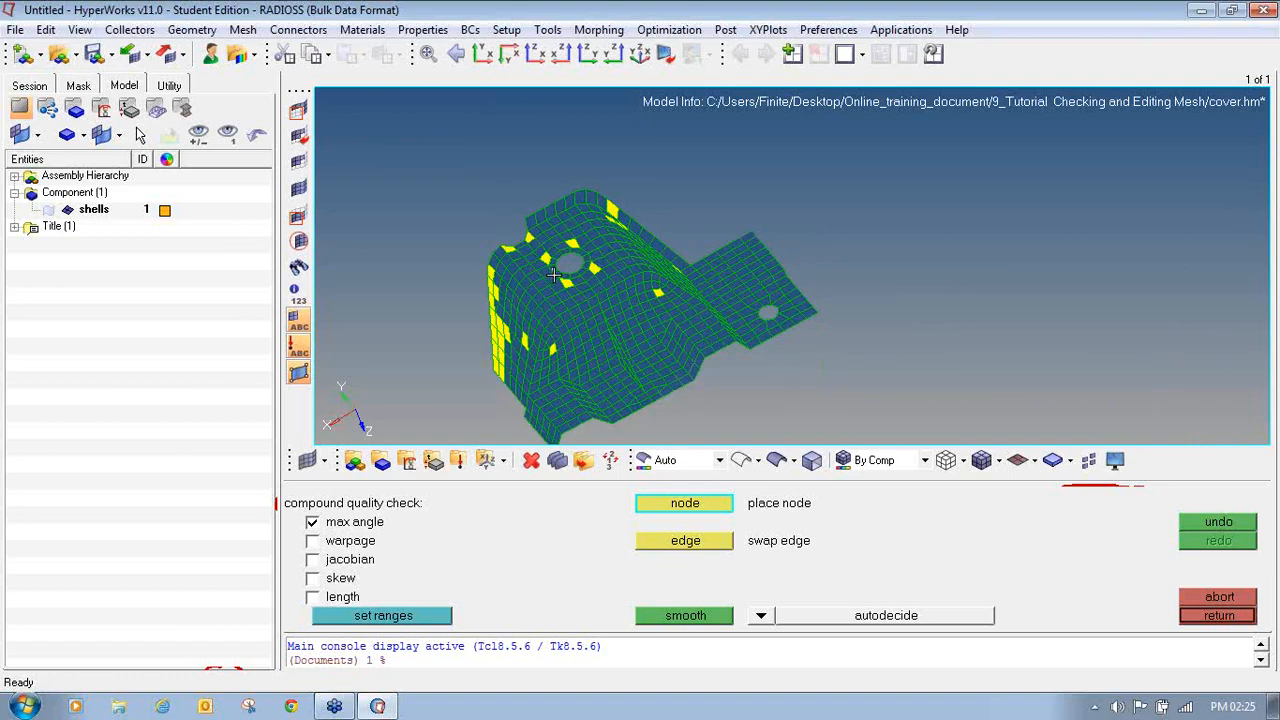
click(1213, 616)
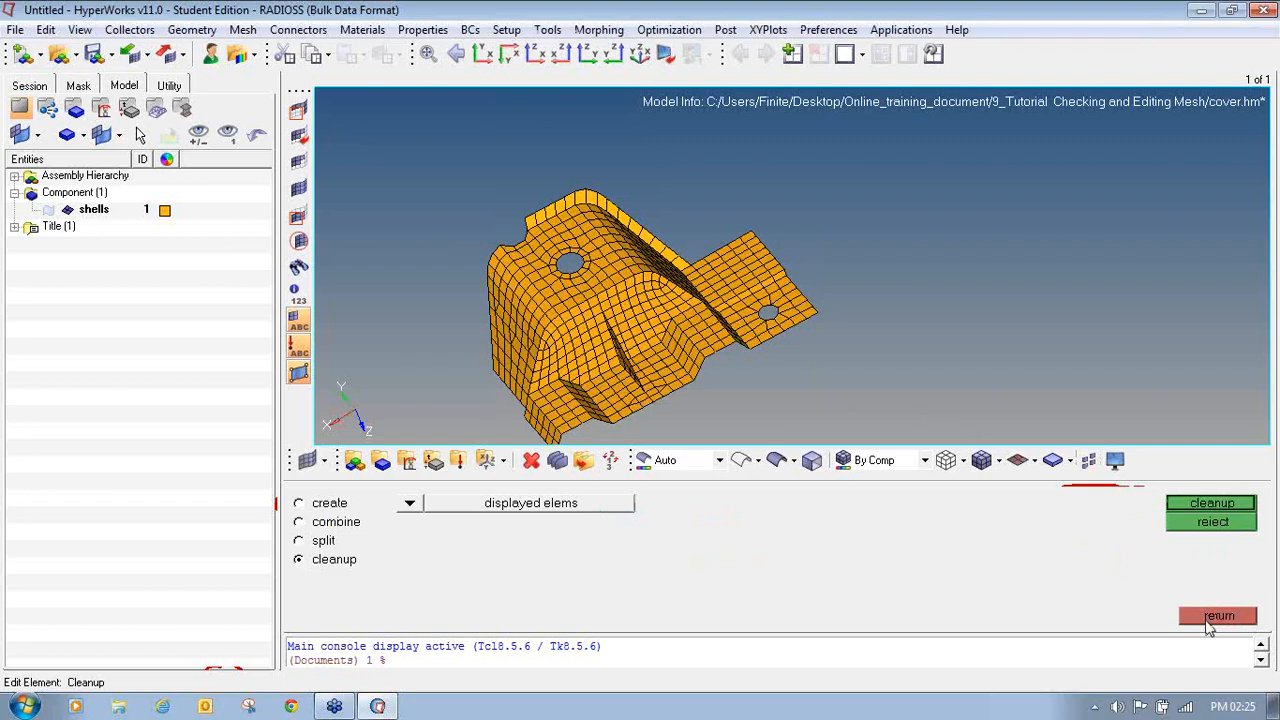
click(1213, 616)
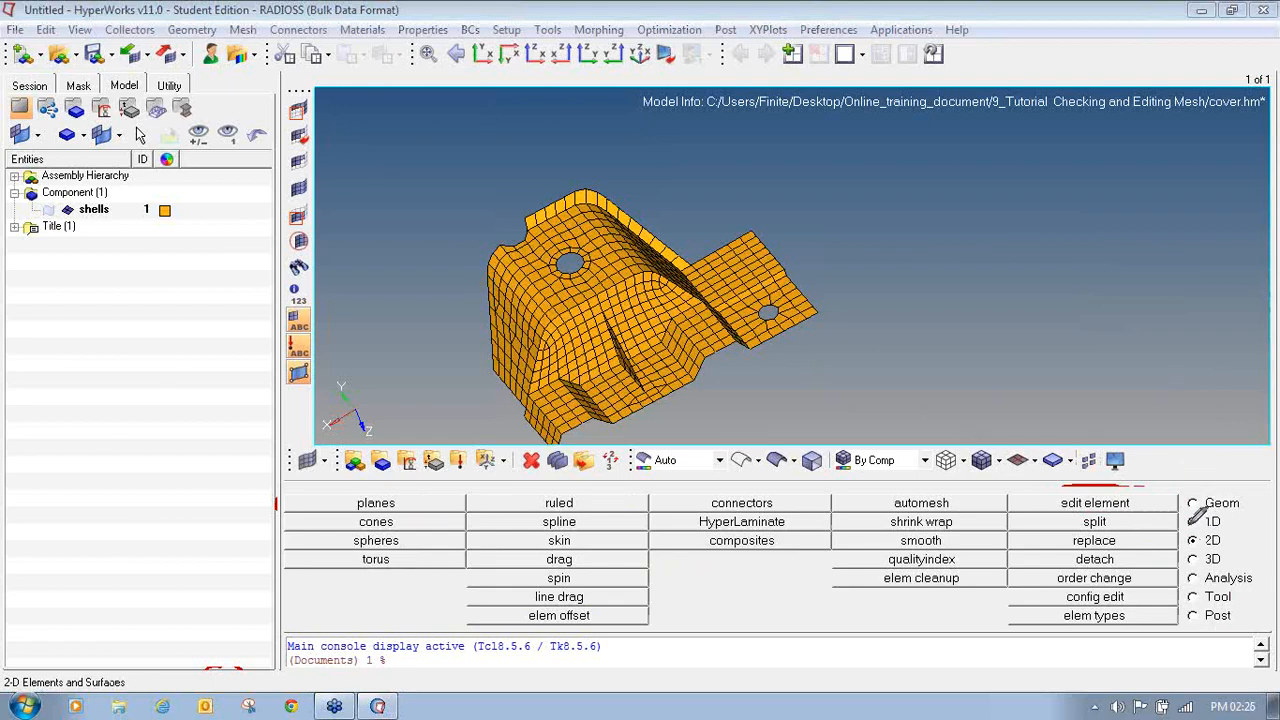
Step: Start the 2D quality index check and set its display thresholds to the fail level
mouse_move(1200, 530)
mouse_down()
mouse_move(1190, 548)
mouse_move(1240, 545)
mouse_move(1228, 528)
mouse_up()
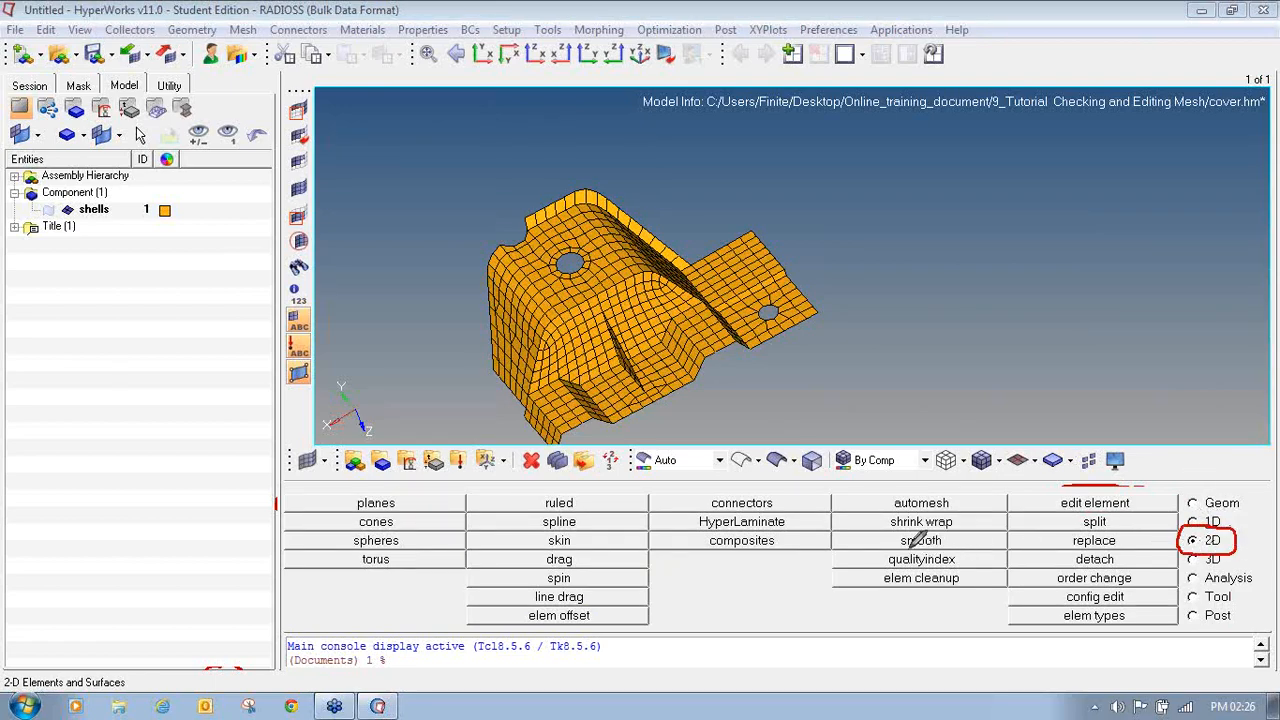
mouse_move(910, 546)
mouse_down()
mouse_move(872, 545)
mouse_move(862, 565)
mouse_move(966, 562)
mouse_move(955, 547)
mouse_move(906, 548)
mouse_up()
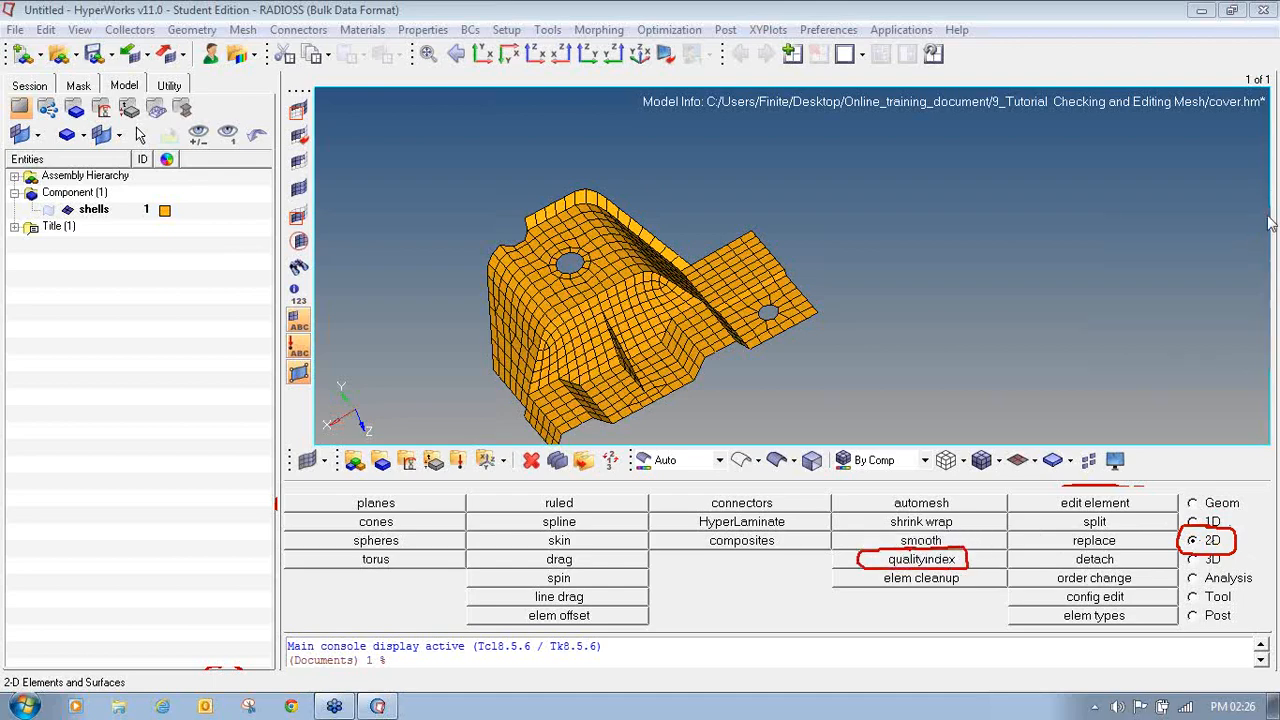
click(944, 559)
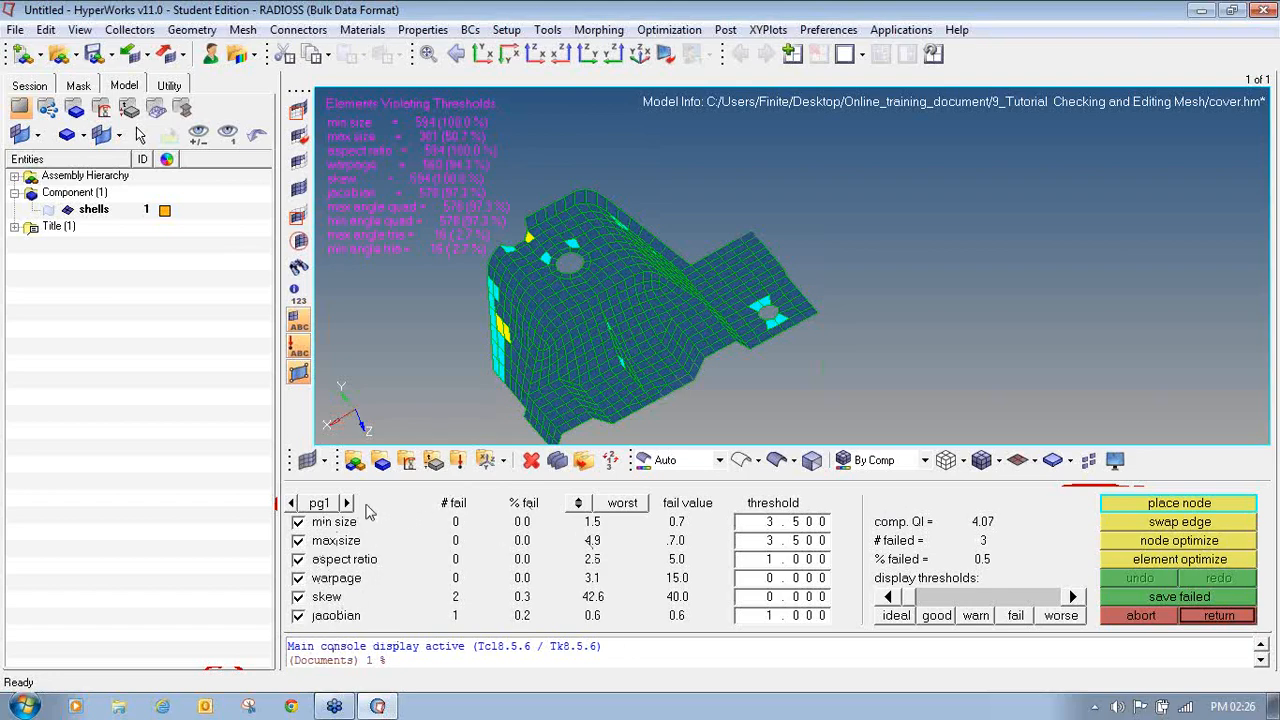
click(1015, 616)
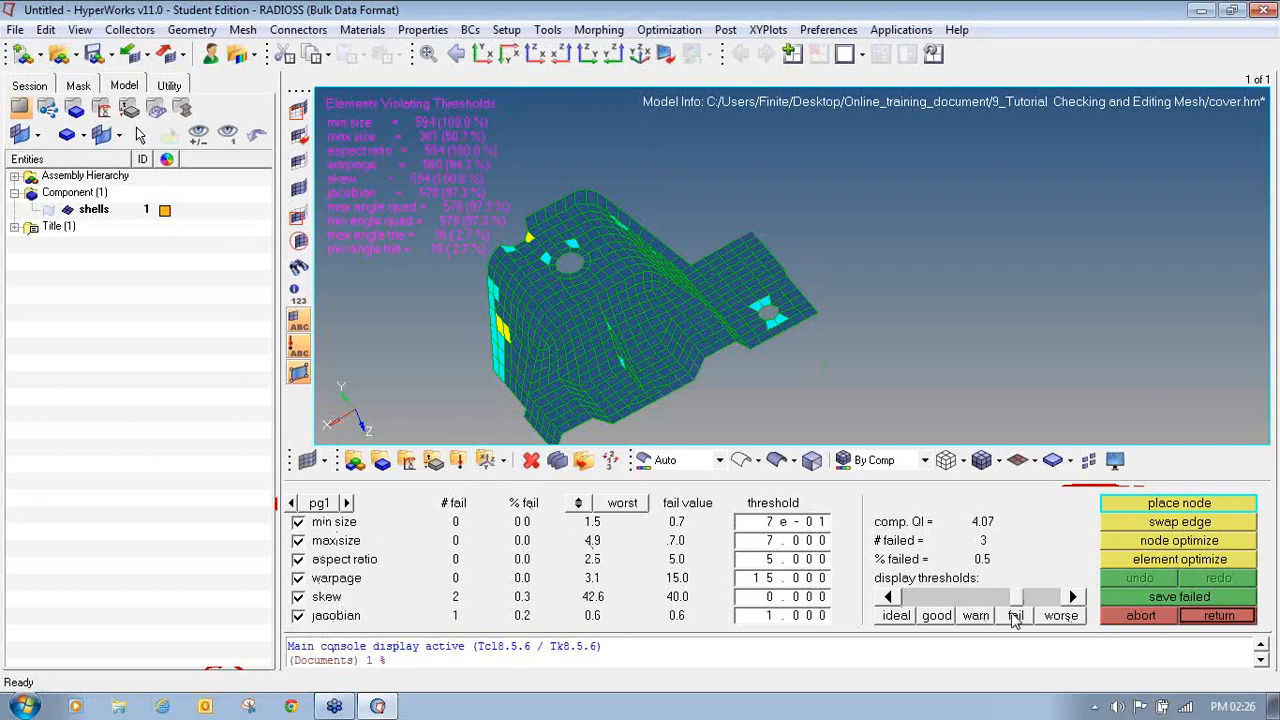
ctrl+drag(553, 322, 612, 306)
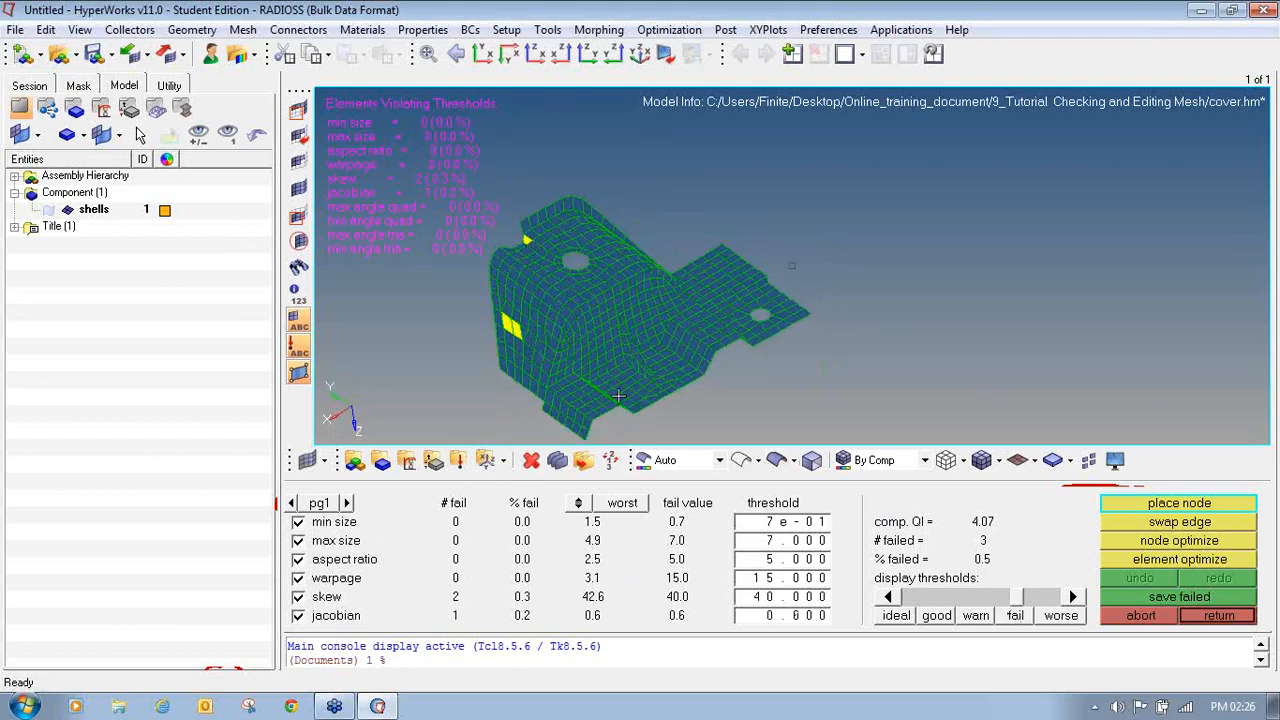
Step: Use element optimize on the failing element at the notch and the failing elements on the side wall
click(1134, 566)
ctrl+drag(518, 319, 526, 314)
scroll(535, 229, up, 6)
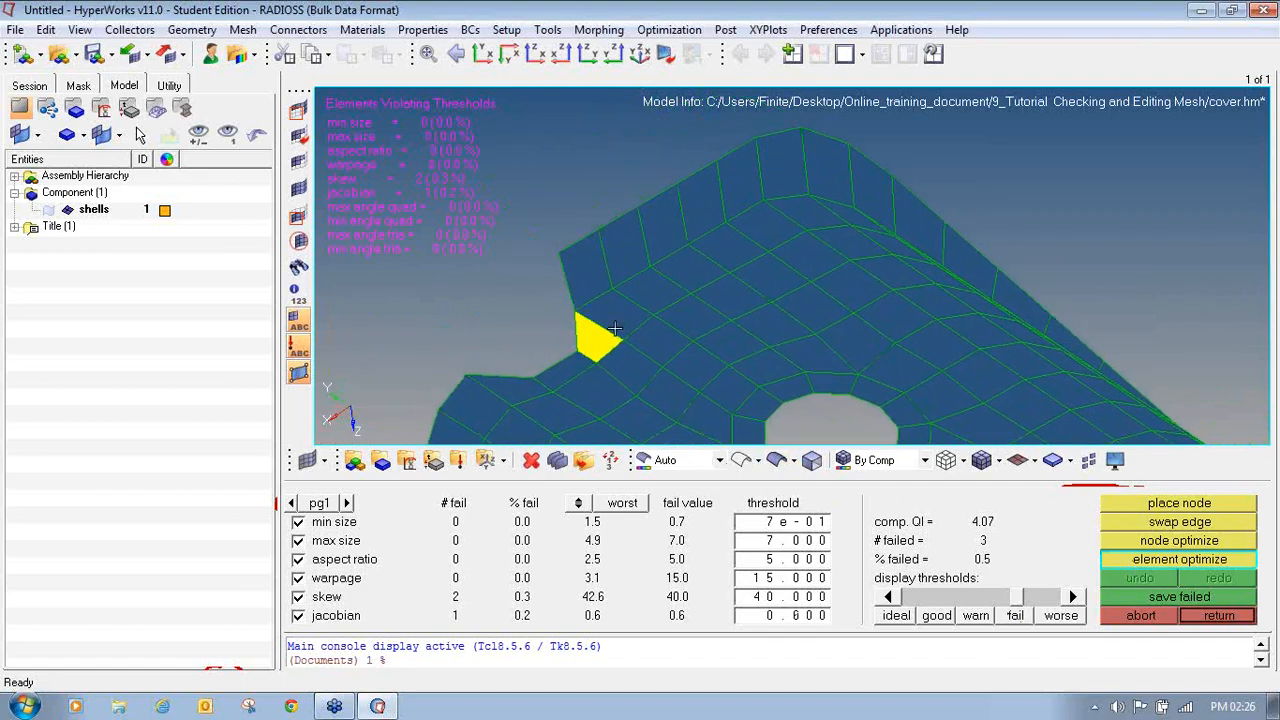
click(613, 333)
scroll(605, 258, down, 5)
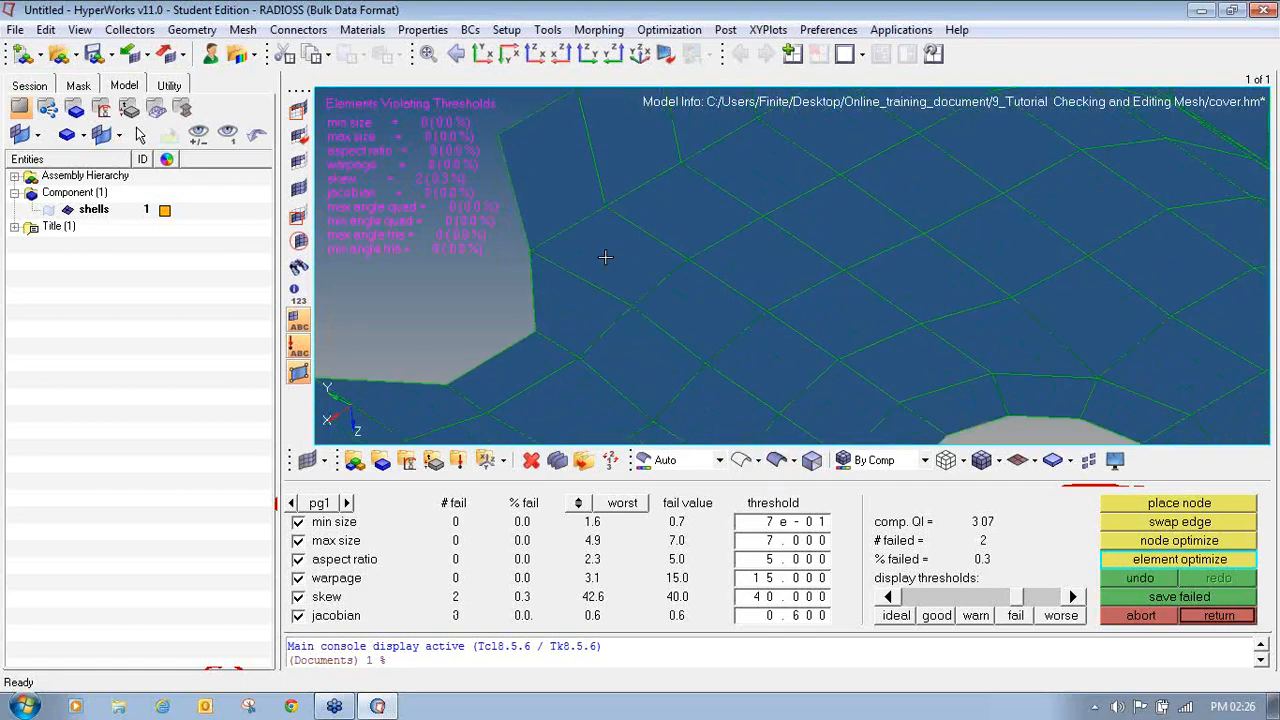
scroll(568, 350, up, 6)
click(551, 331)
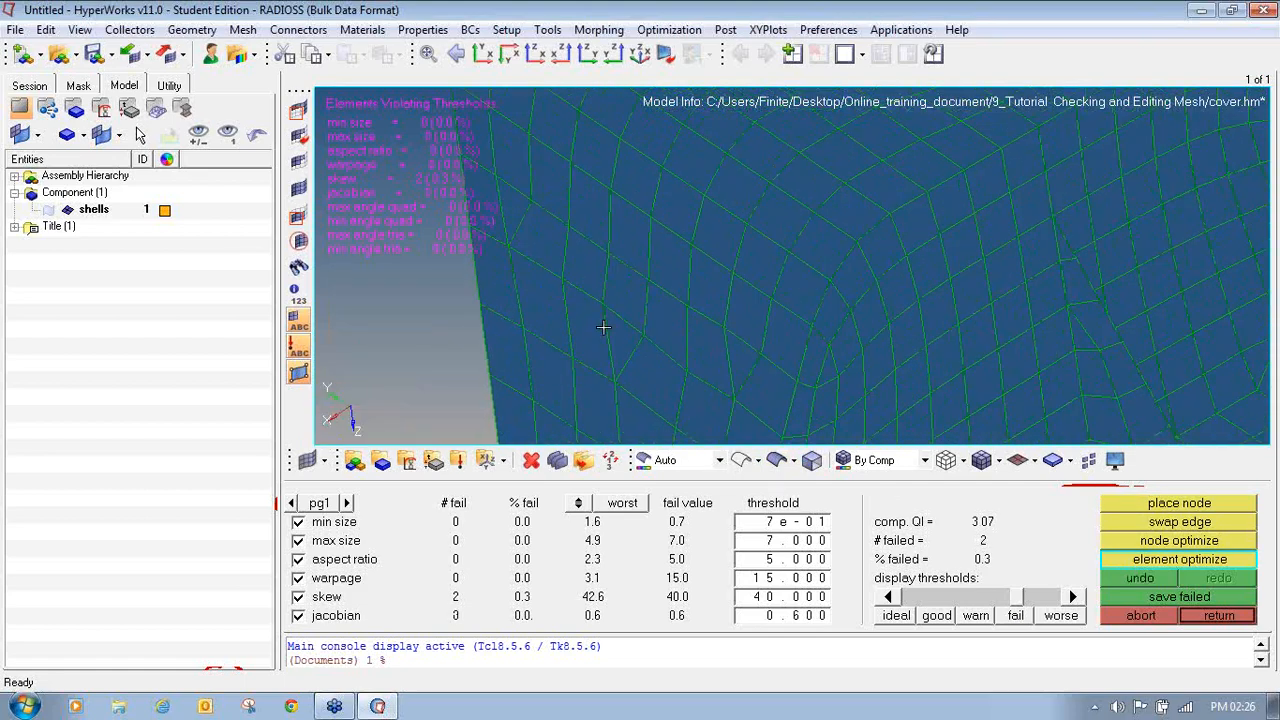
scroll(561, 324, down, 5)
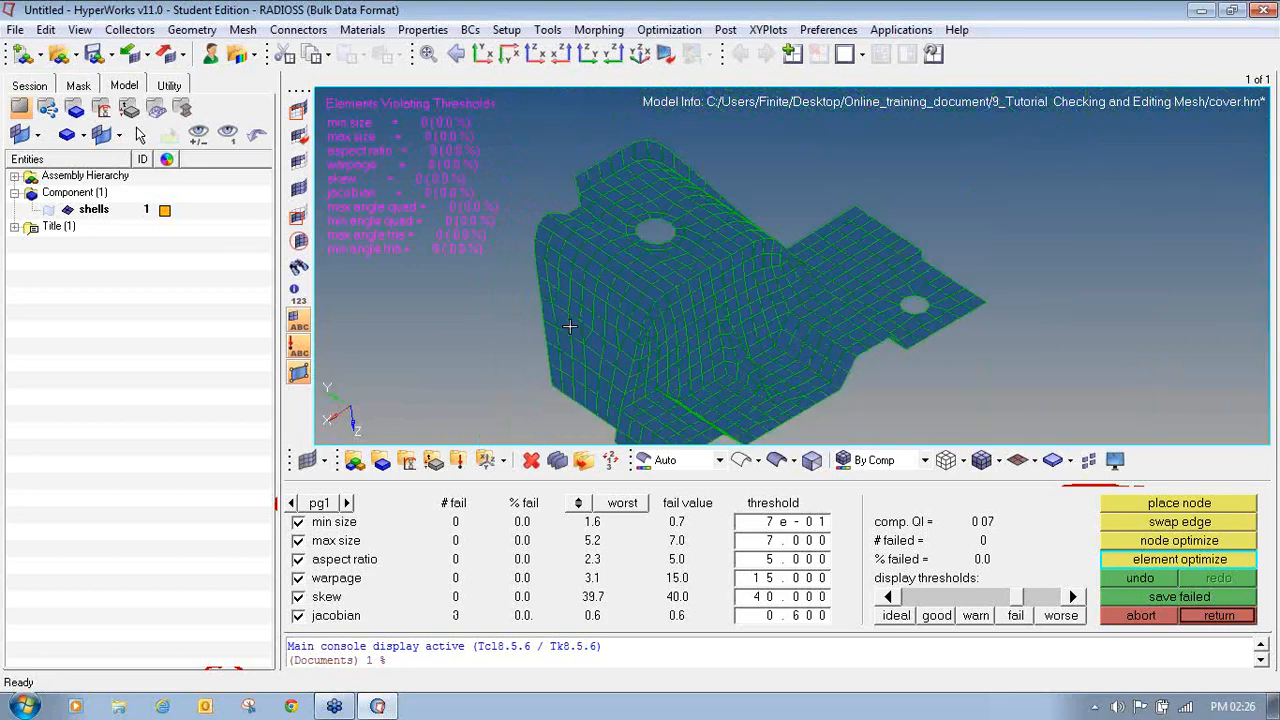
Step: Examine the failed-element figures and the mesh around the small hole in the end plate, then leave the quality index
mouse_move(667, 331)
ctrl+mouse_down()
mouse_move(587, 341)
mouse_move(527, 325)
ctrl+mouse_up()
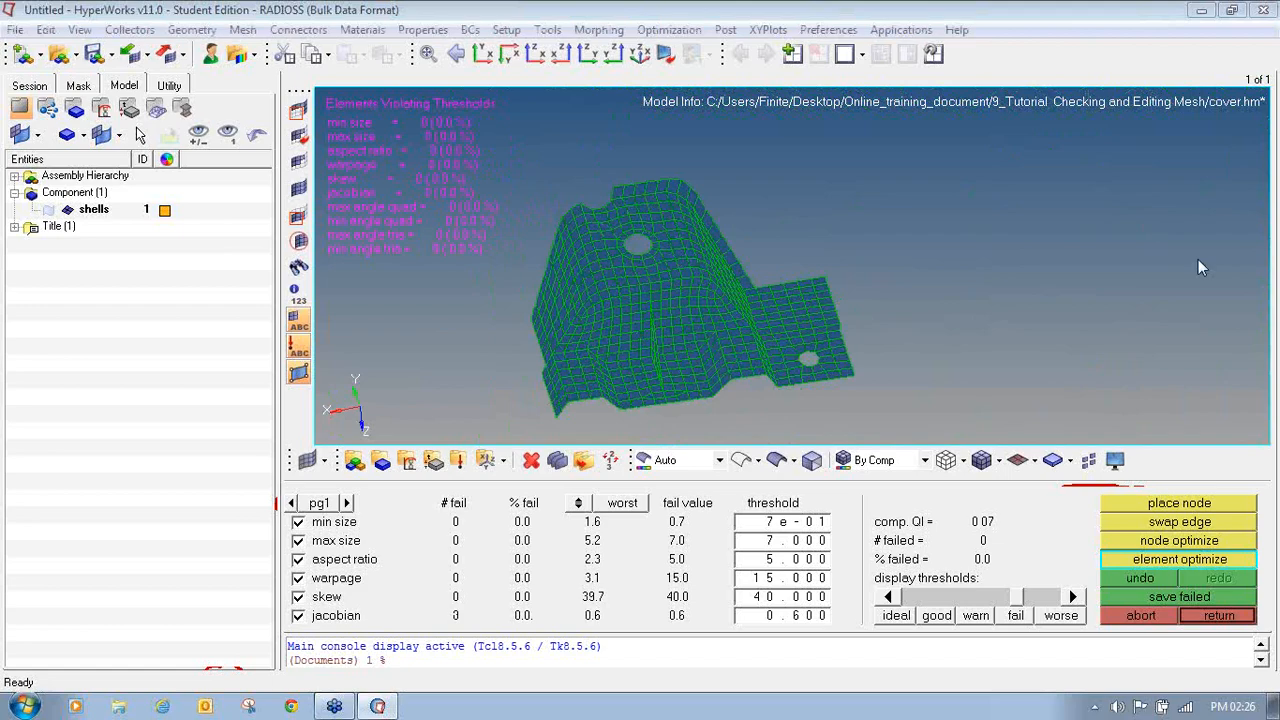
drag(870, 551, 983, 540)
drag(867, 572, 1008, 560)
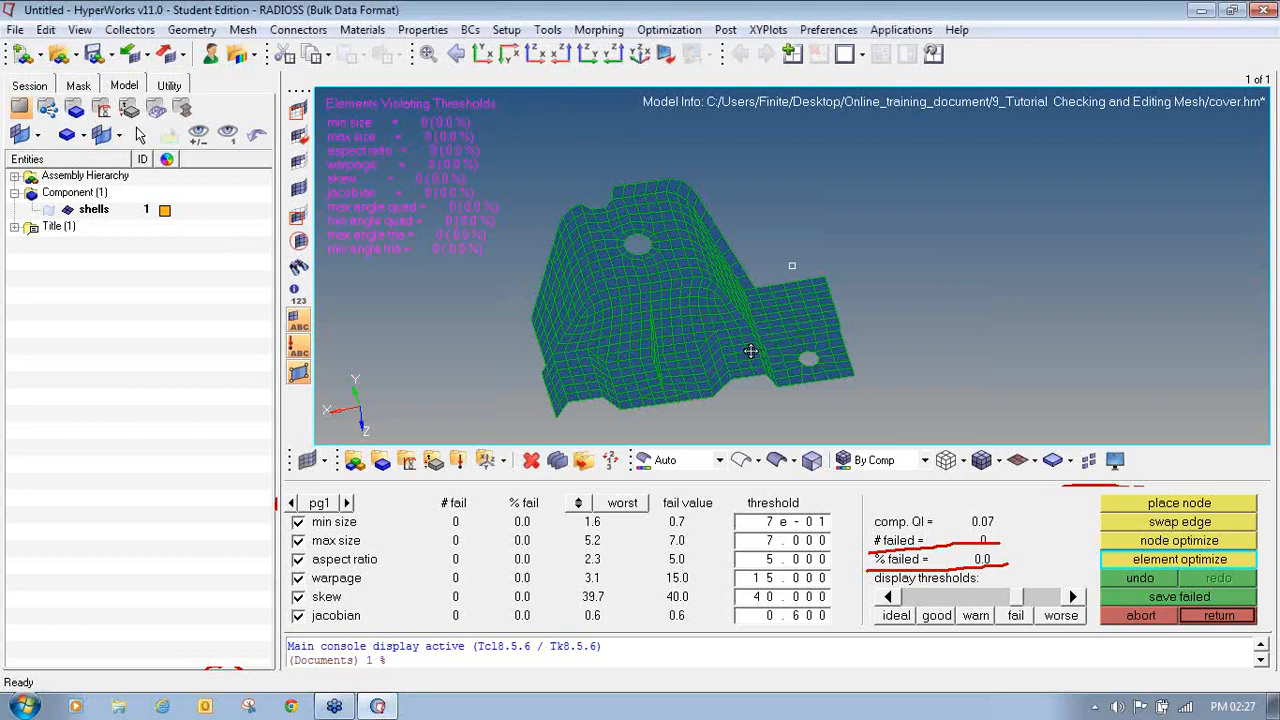
ctrl+drag(758, 345, 743, 362)
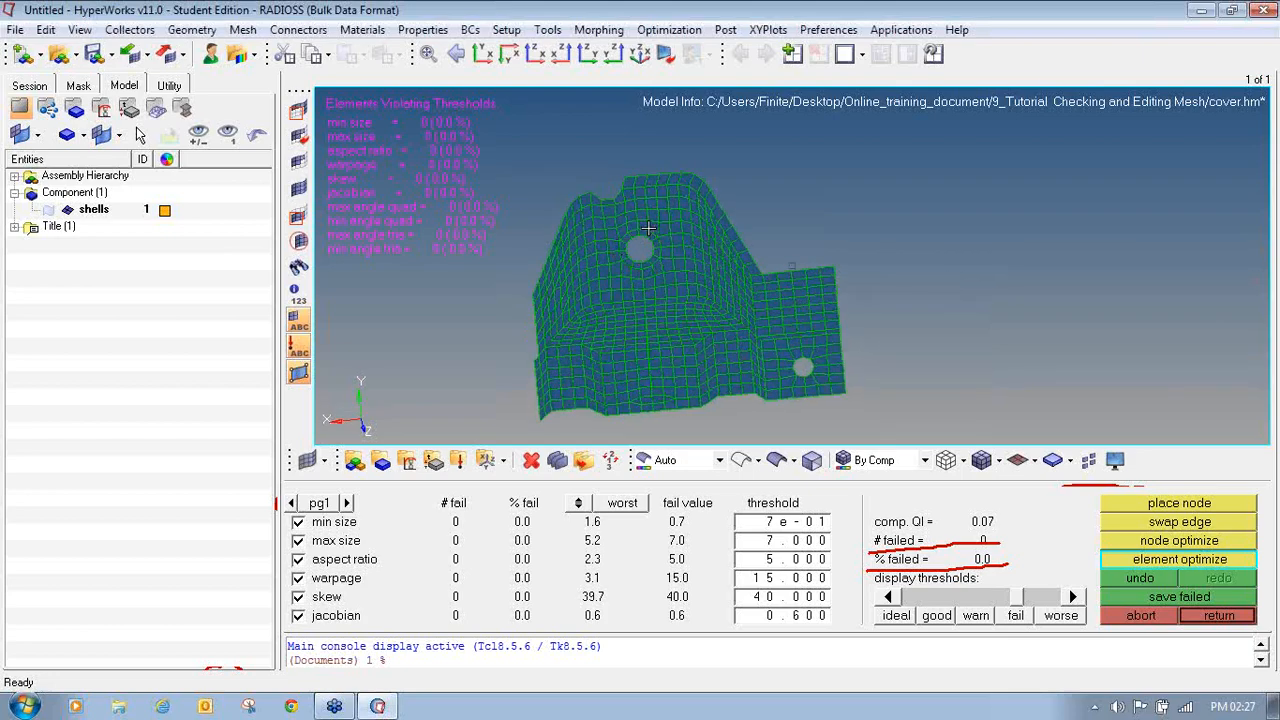
ctrl+right_drag(813, 374, 795, 372)
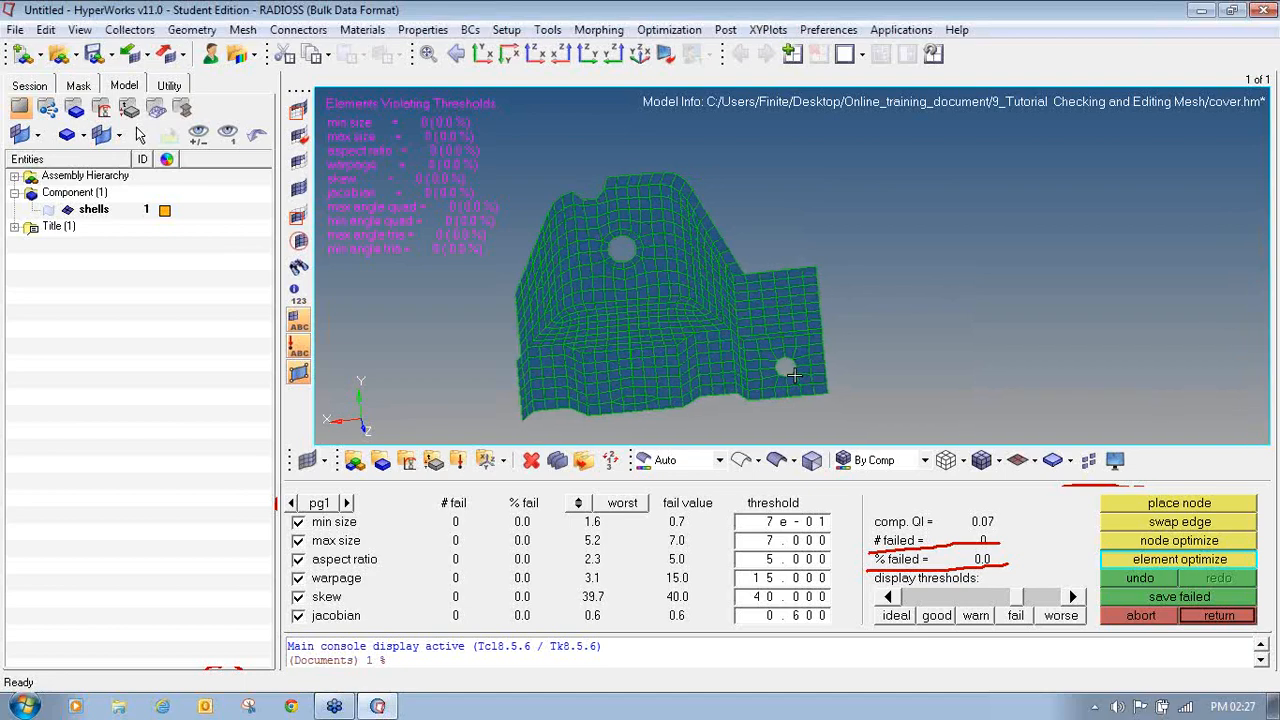
ctrl+scroll(796, 370, up, 5)
ctrl+scroll(720, 331, down, 2)
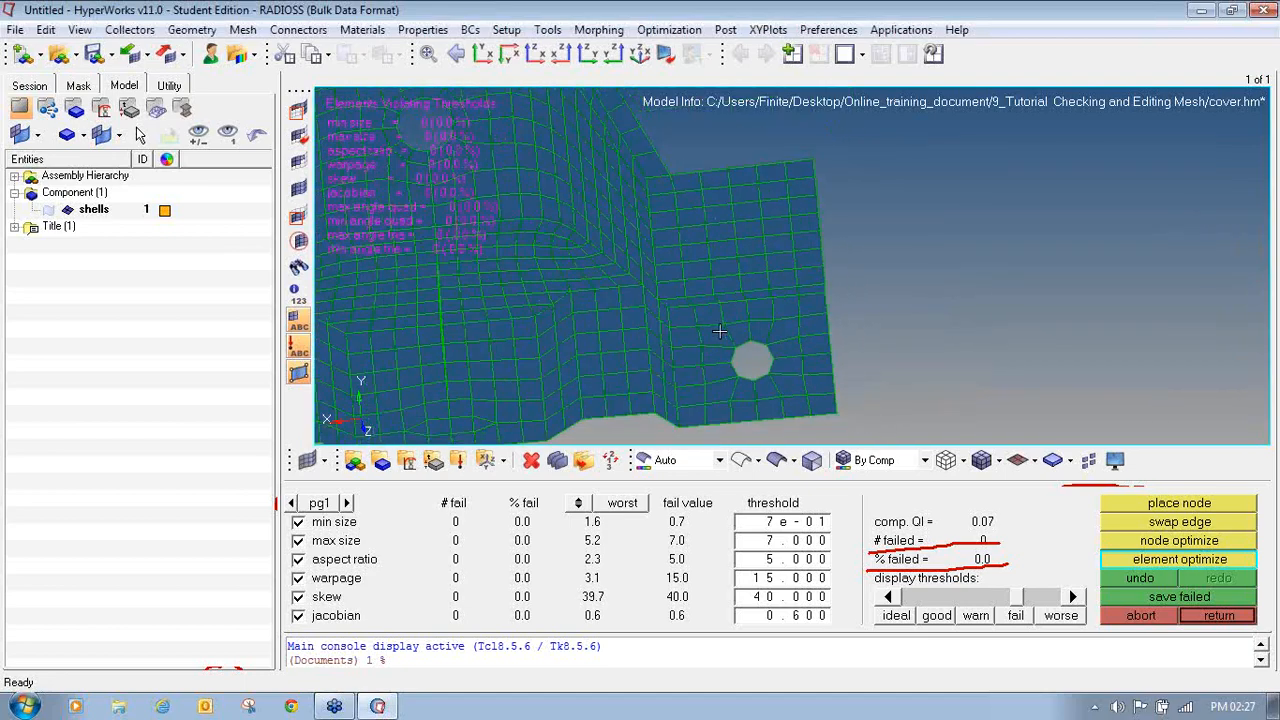
ctrl+right_drag(720, 331, 772, 350)
ctrl+scroll(772, 350, down, 1)
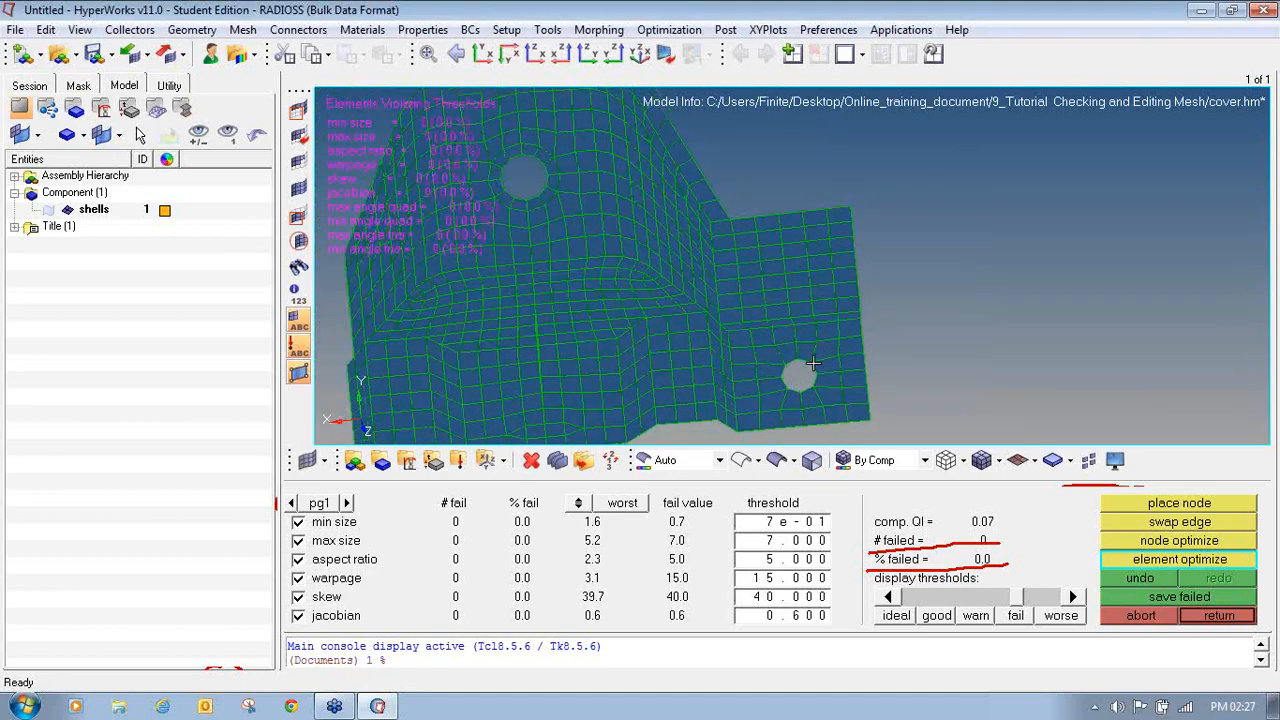
ctrl+scroll(813, 364, up, 2)
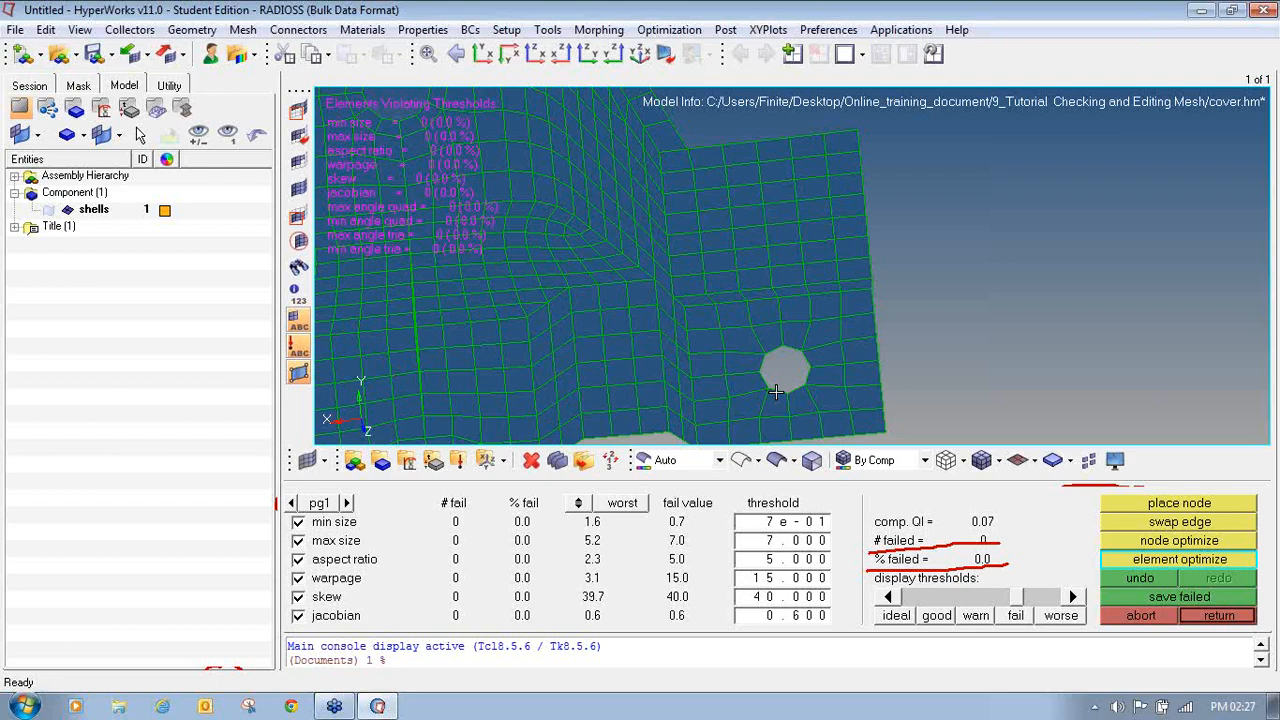
click(1222, 616)
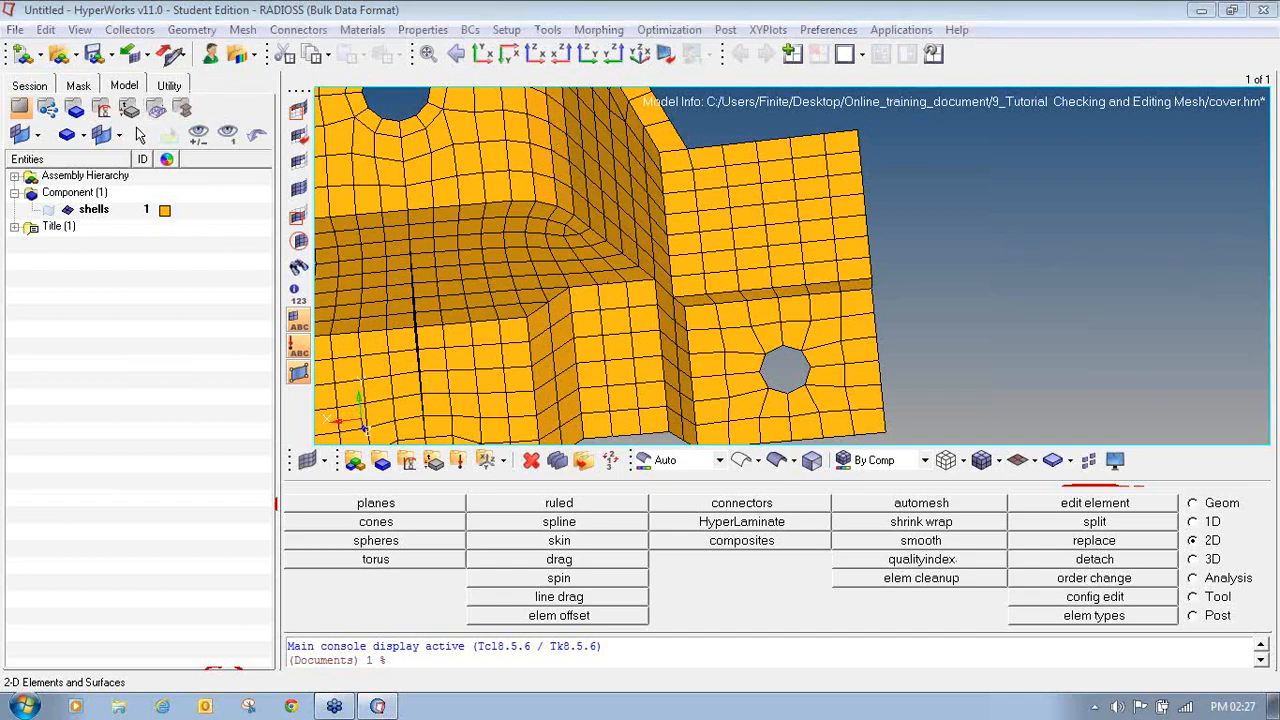
Step: Start the Add Washer mesh tool on the end plate's small hole, selecting a node on the hole's free edge
mouse_move(158, 69)
mouse_down()
mouse_move(171, 102)
mouse_move(196, 84)
mouse_move(165, 68)
mouse_up()
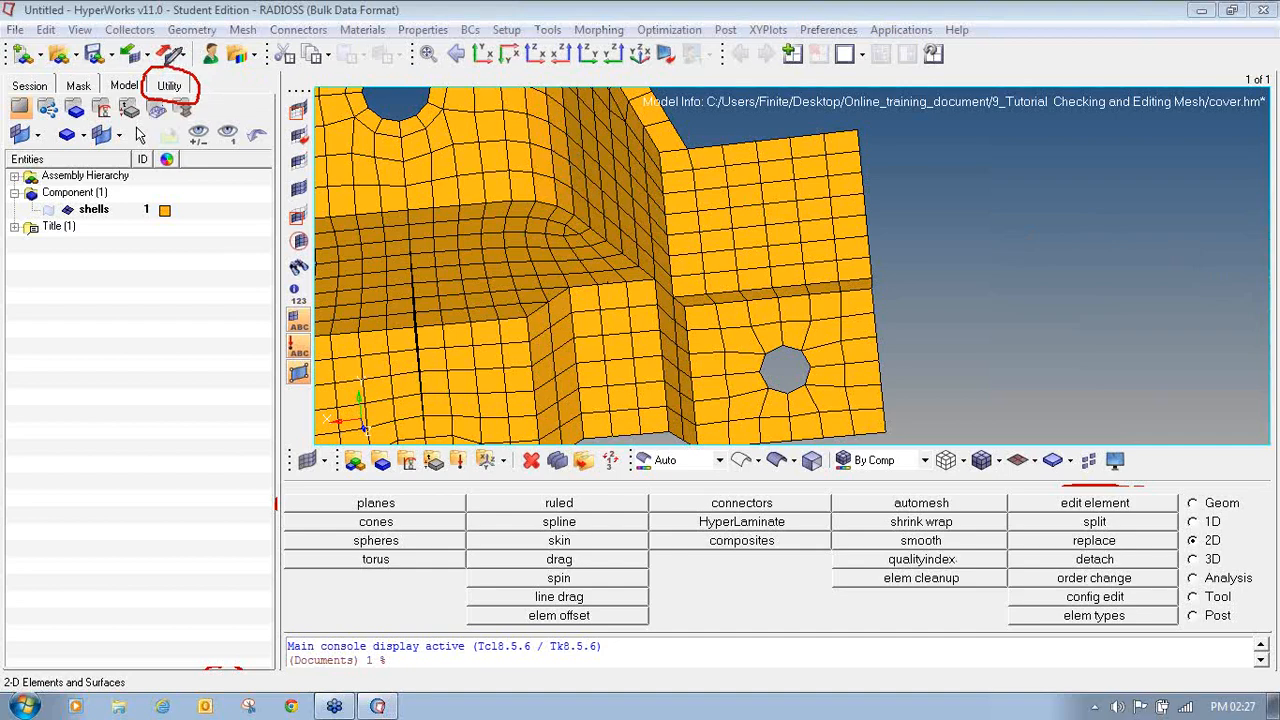
click(170, 85)
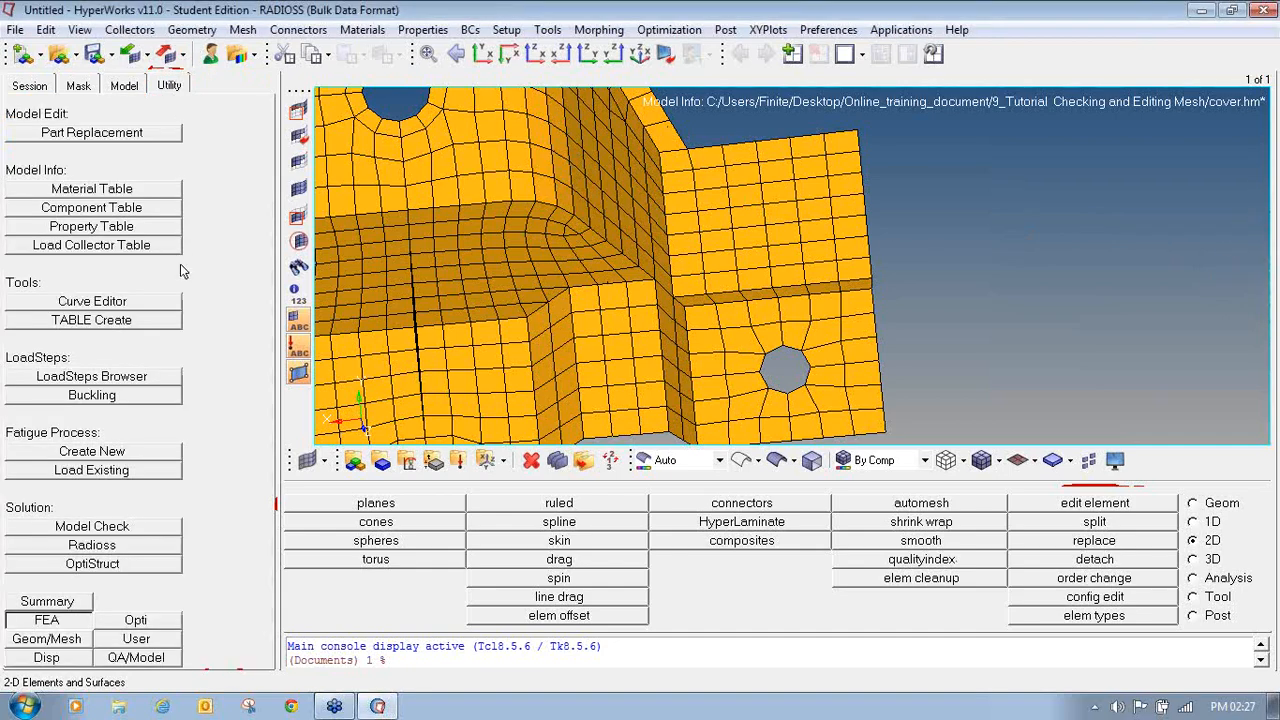
click(58, 645)
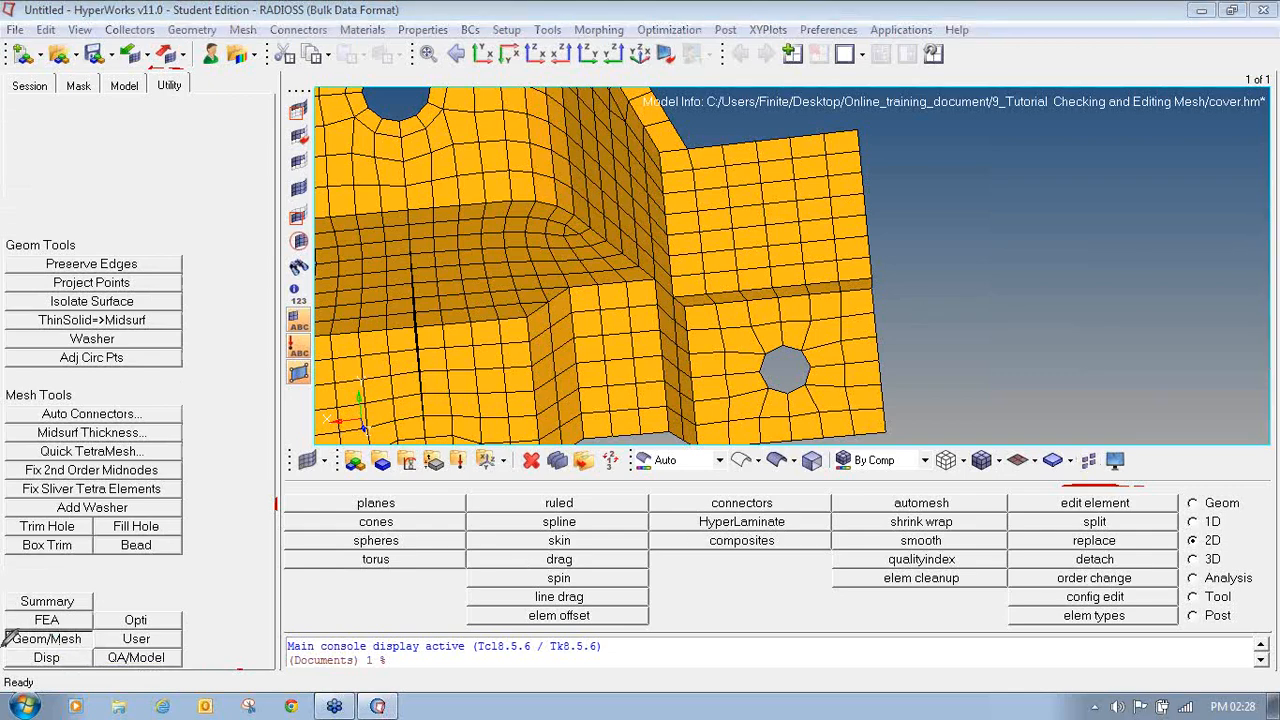
mouse_move(42, 626)
mouse_down()
mouse_move(6, 641)
mouse_move(95, 628)
mouse_up()
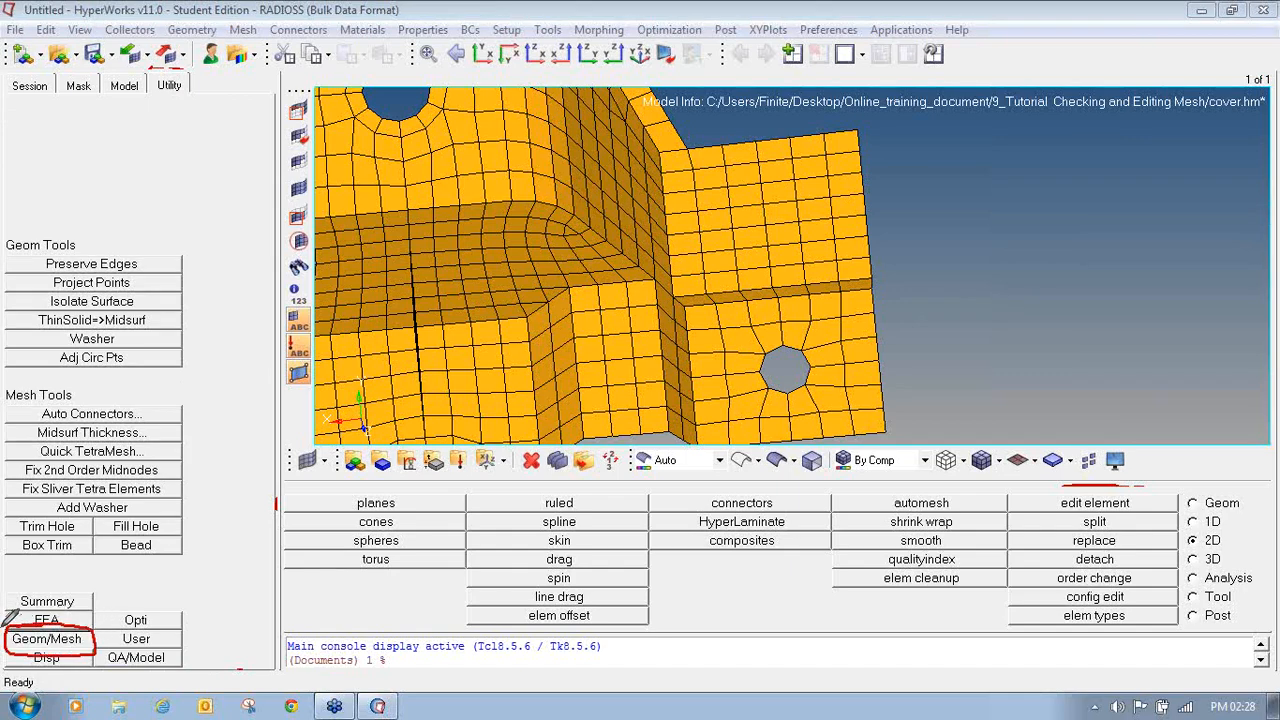
mouse_move(84, 488)
mouse_down()
mouse_move(44, 497)
mouse_move(140, 500)
mouse_move(62, 489)
mouse_up()
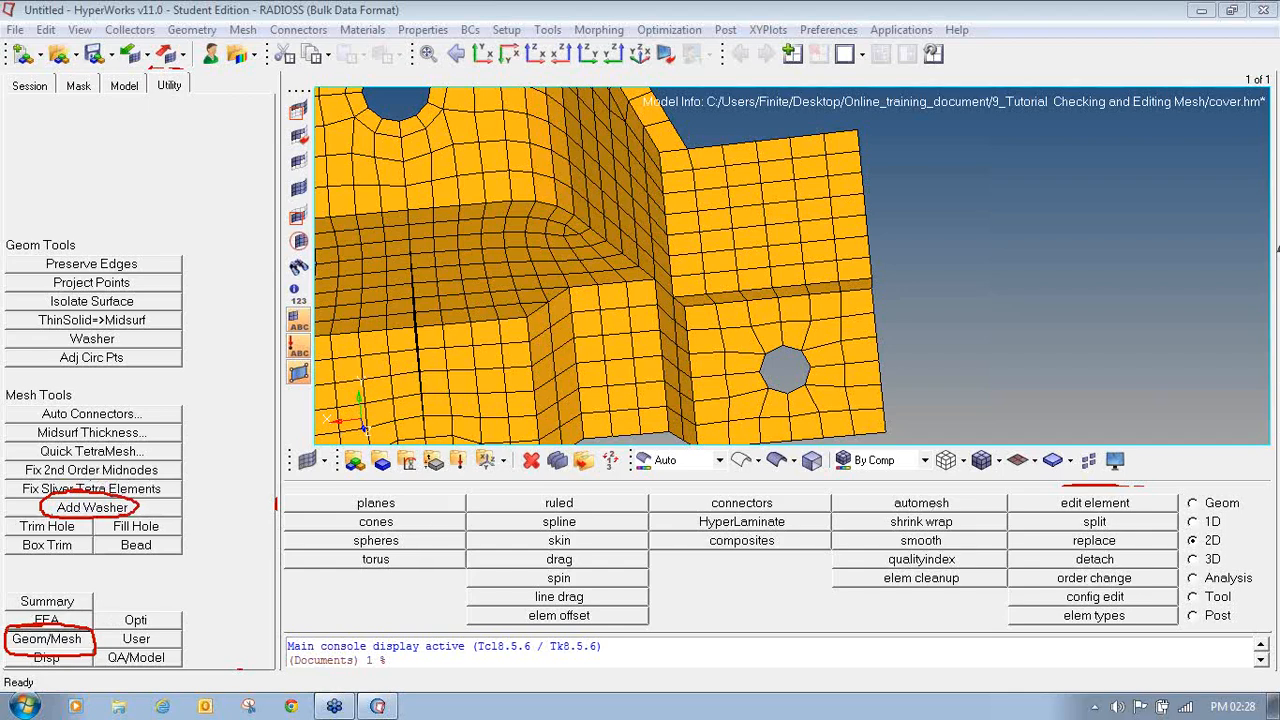
click(99, 510)
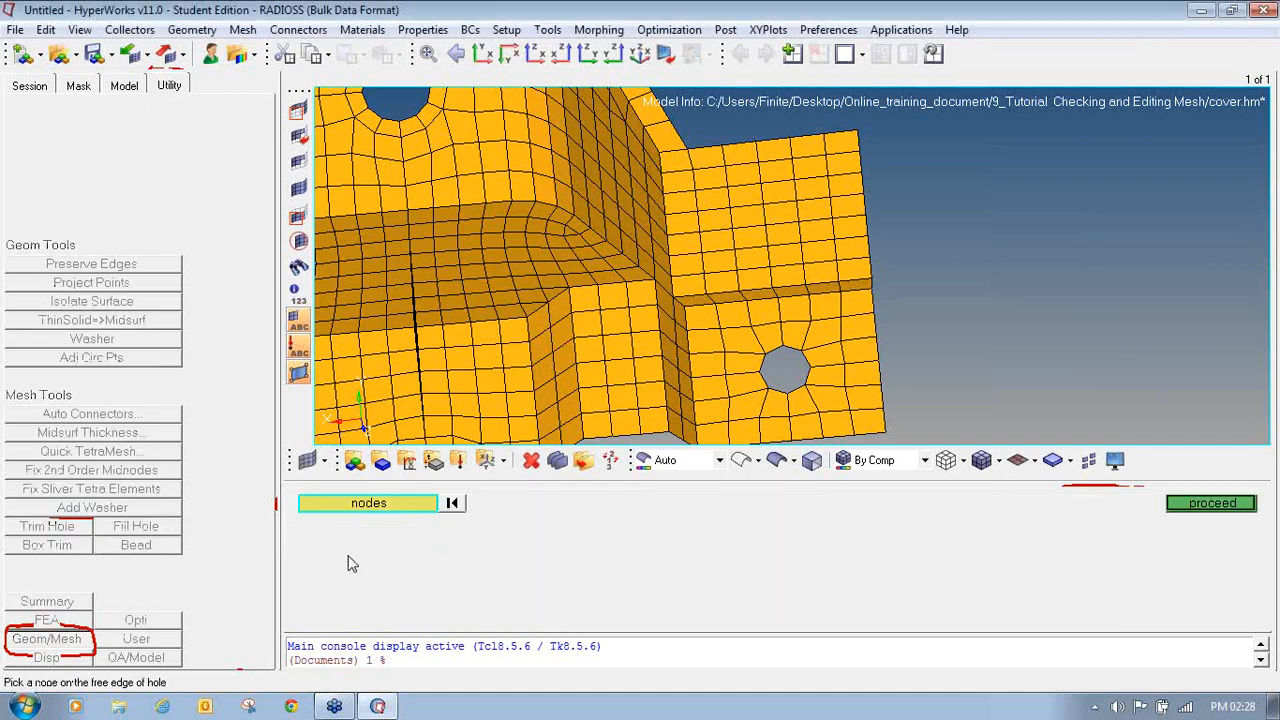
click(765, 352)
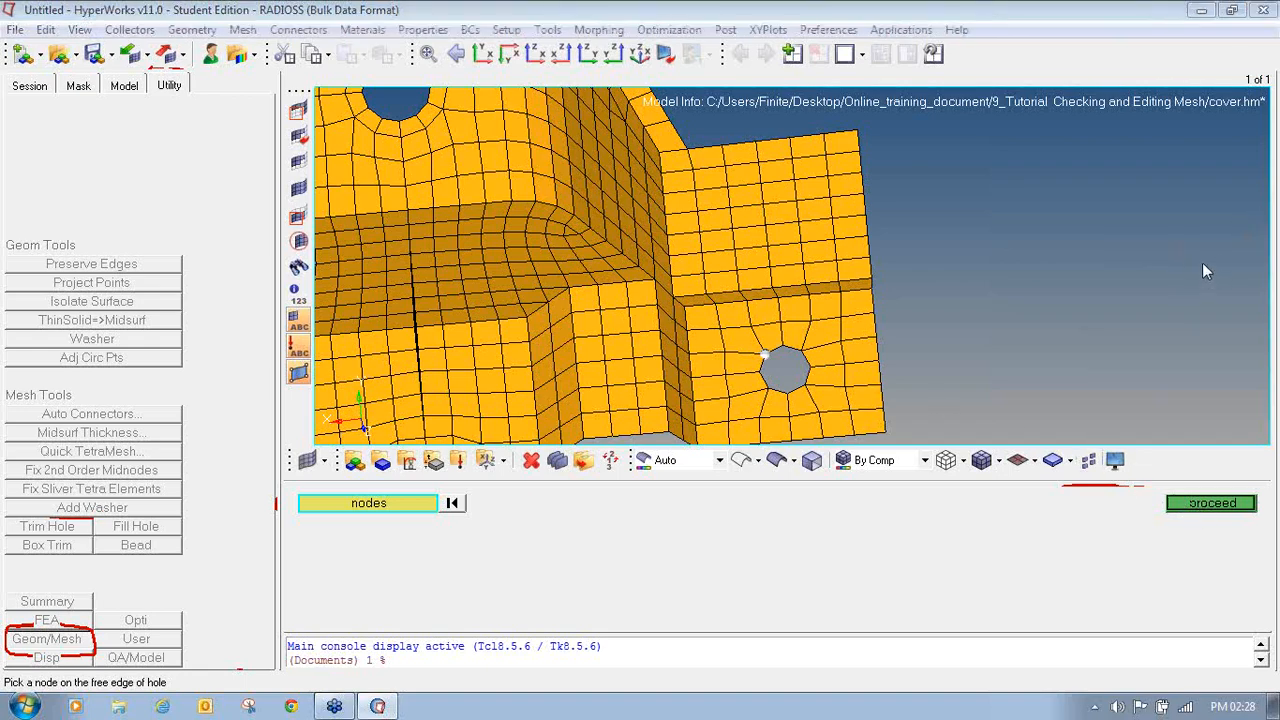
mouse_move(1180, 487)
mouse_down()
mouse_move(1272, 512)
mouse_move(1183, 485)
mouse_up()
click(1272, 207)
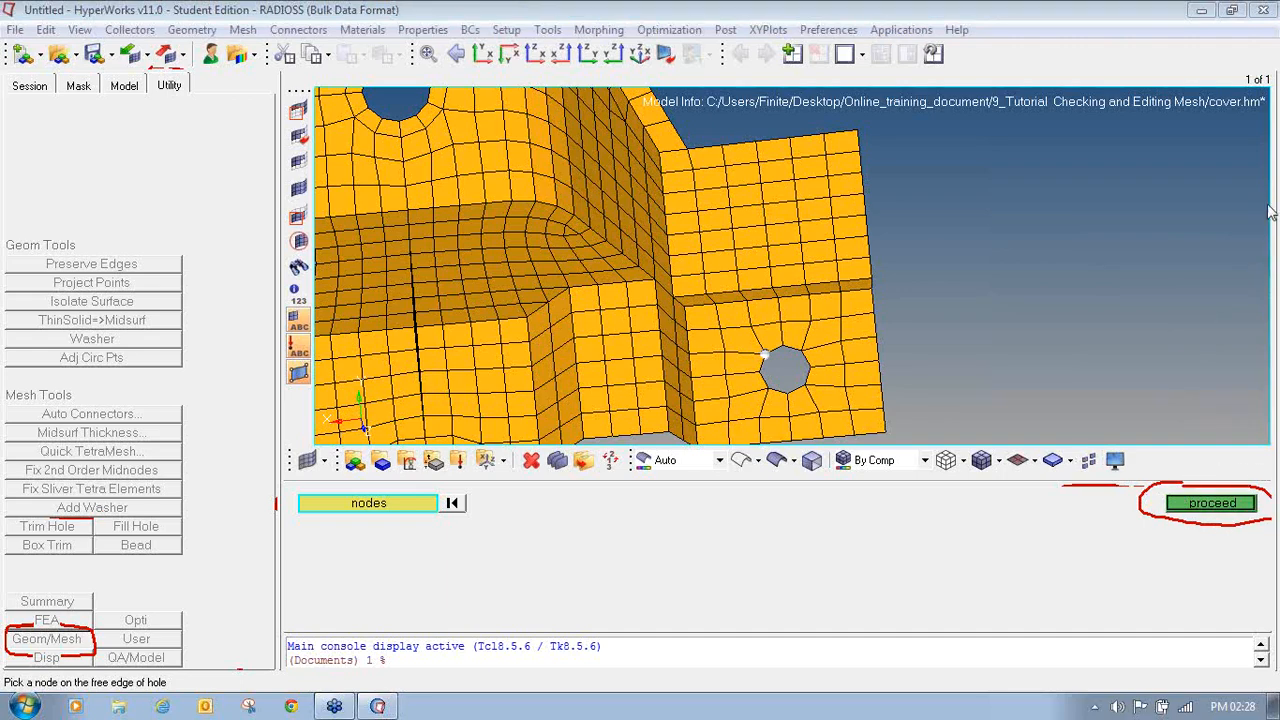
click(1226, 500)
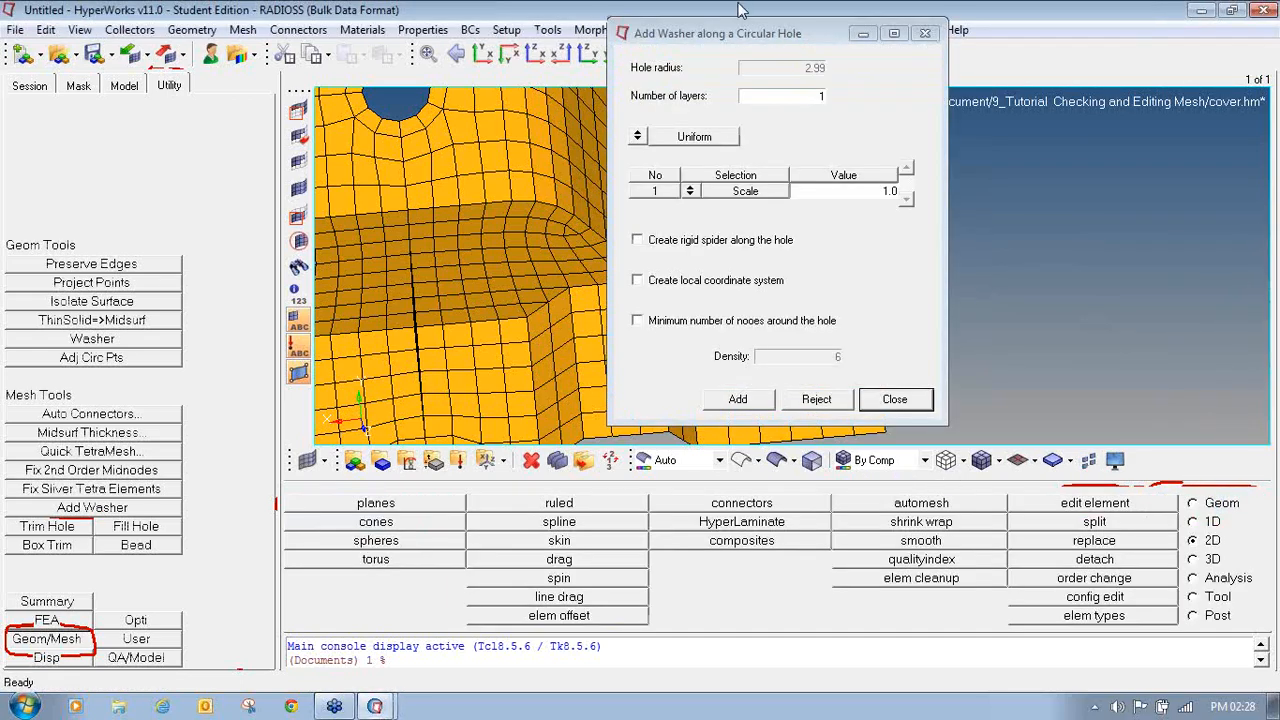
drag(745, 38, 1029, 148)
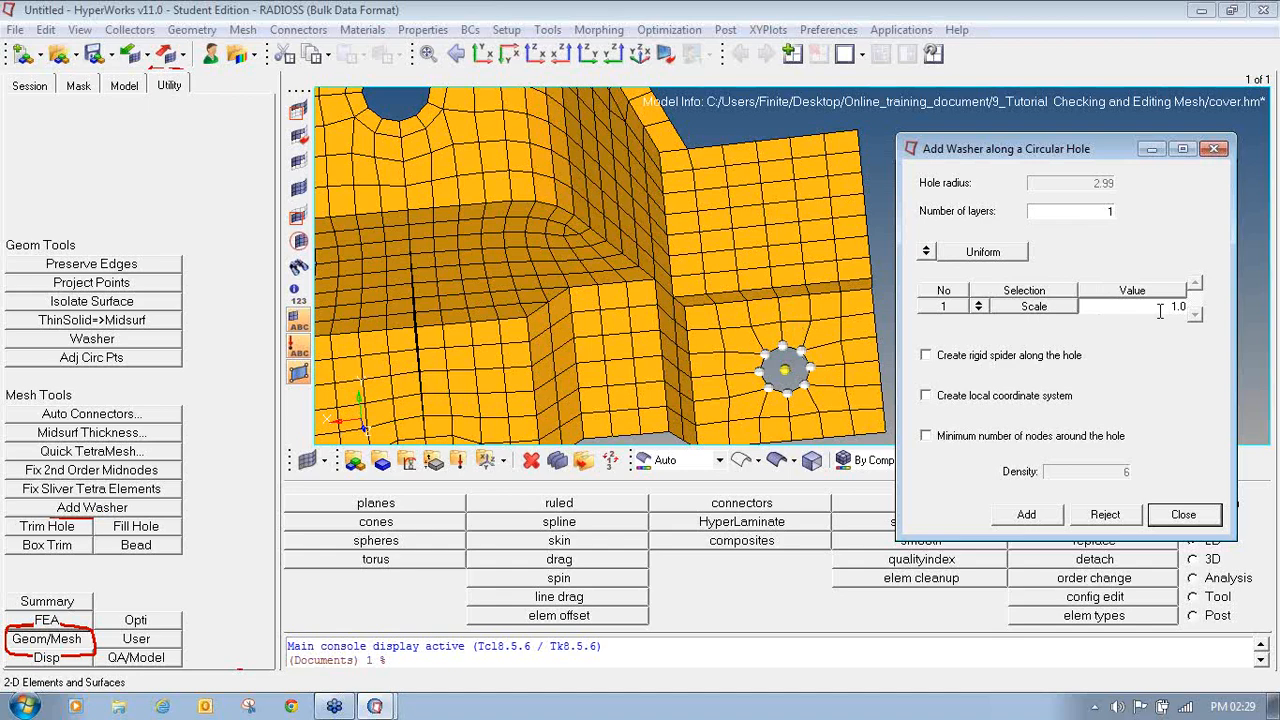
Step: Try to add a washer with a scale of 3 and a minimum node density of 12 around the hole
drag(1160, 311, 1193, 309)
text(3)
click(1265, 46)
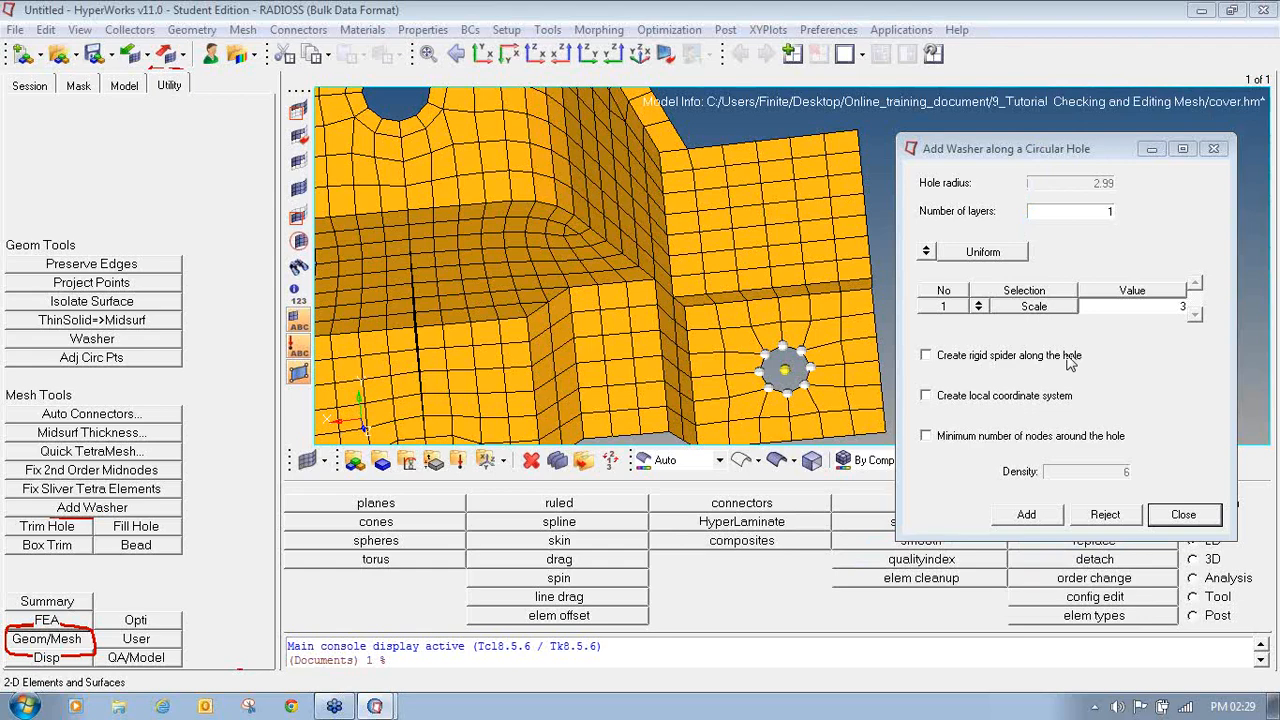
click(990, 441)
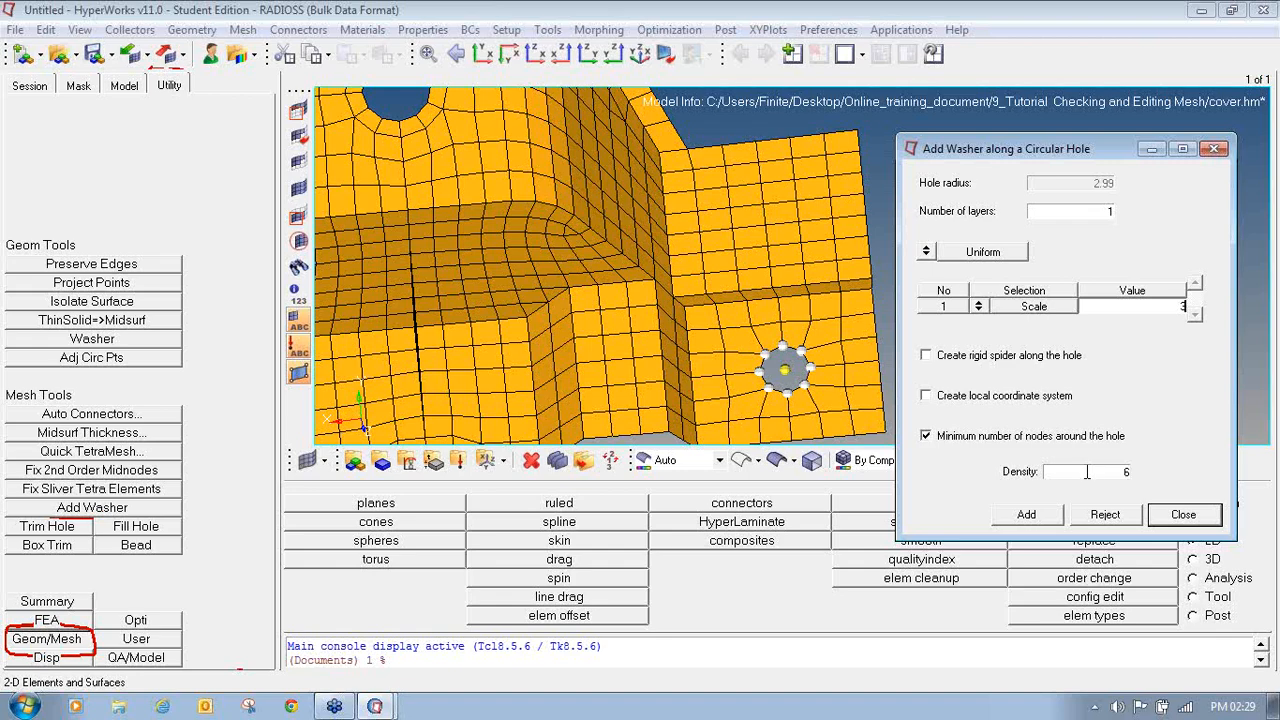
drag(1114, 472, 1150, 473)
text(12)
click(1030, 520)
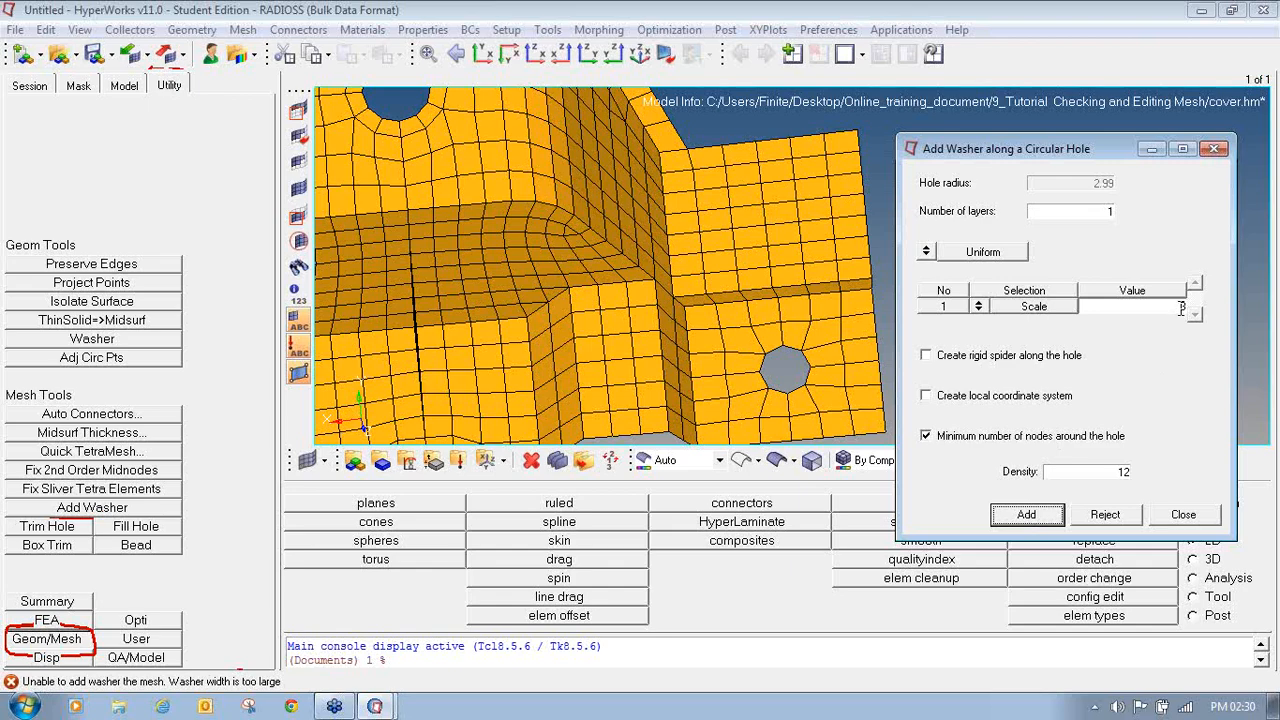
Step: Switch the washer sizing to Width, reselect the end plate's hole, and add the washer with a width of 3
click(979, 308)
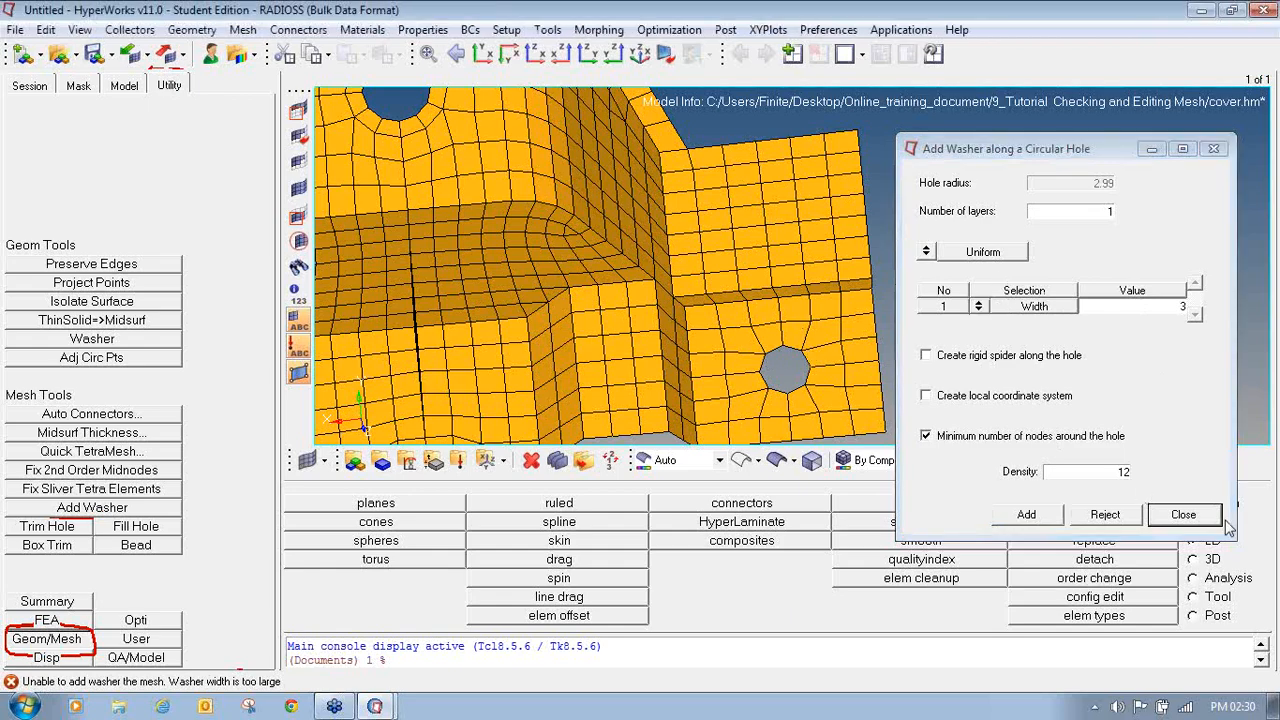
click(1184, 514)
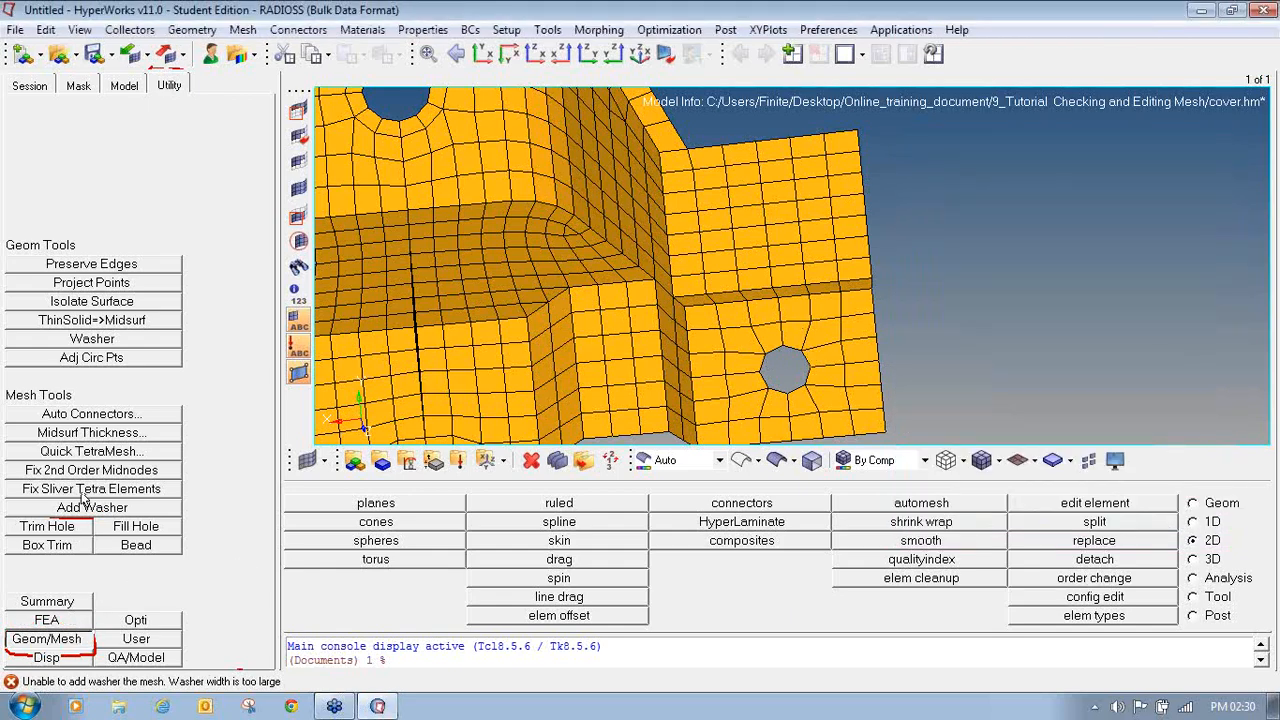
click(1260, 42)
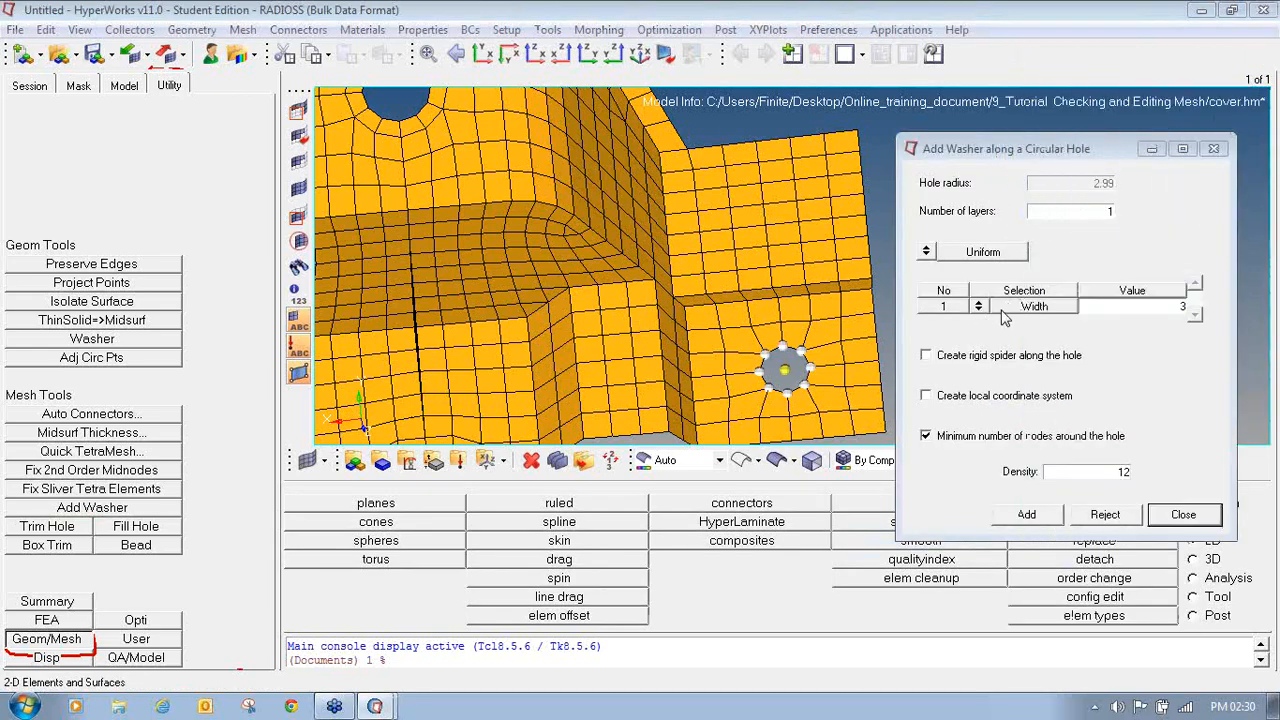
click(1271, 207)
click(1125, 256)
mouse_move(968, 280)
mouse_down()
mouse_move(990, 315)
mouse_move(1024, 316)
mouse_up()
click(1271, 207)
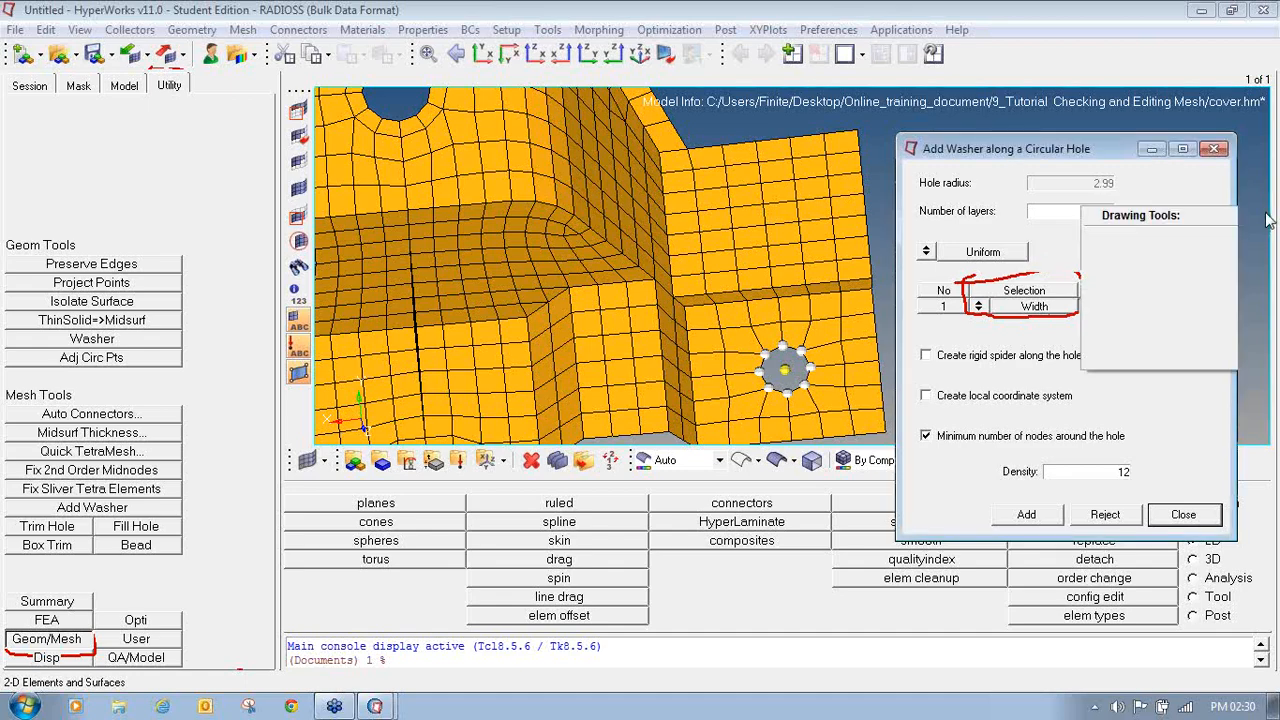
click(1222, 239)
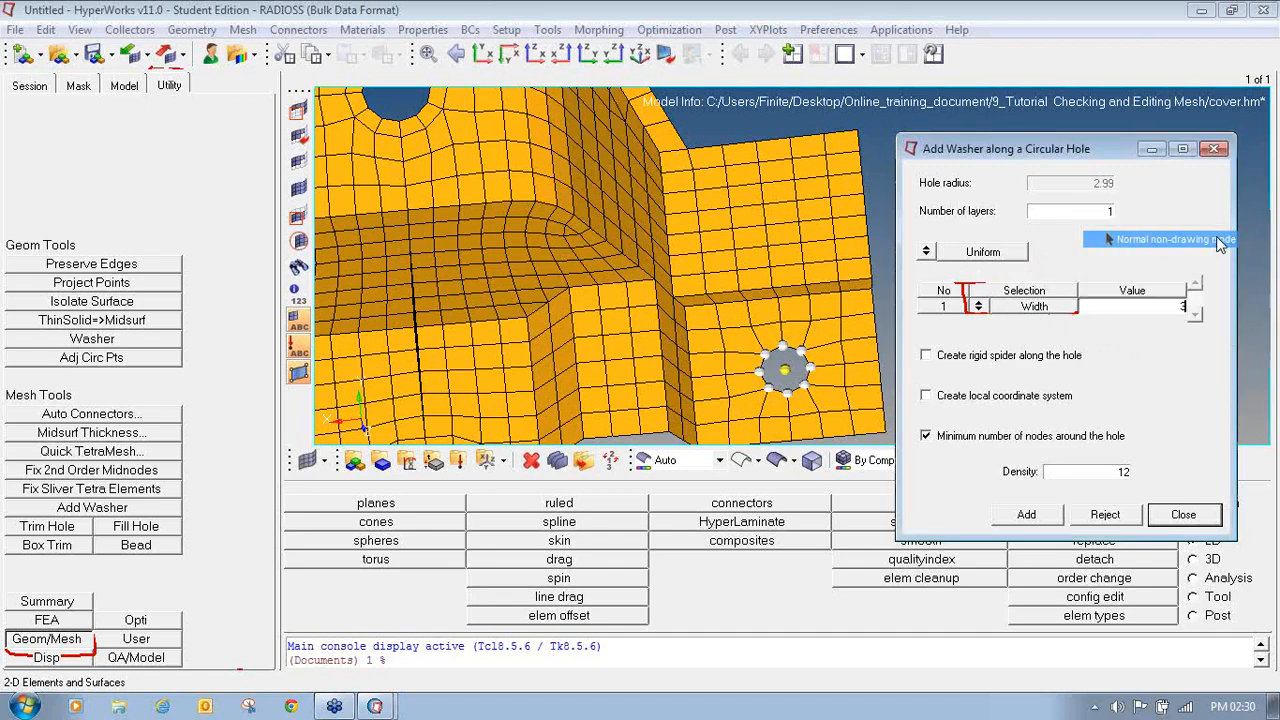
click(1027, 516)
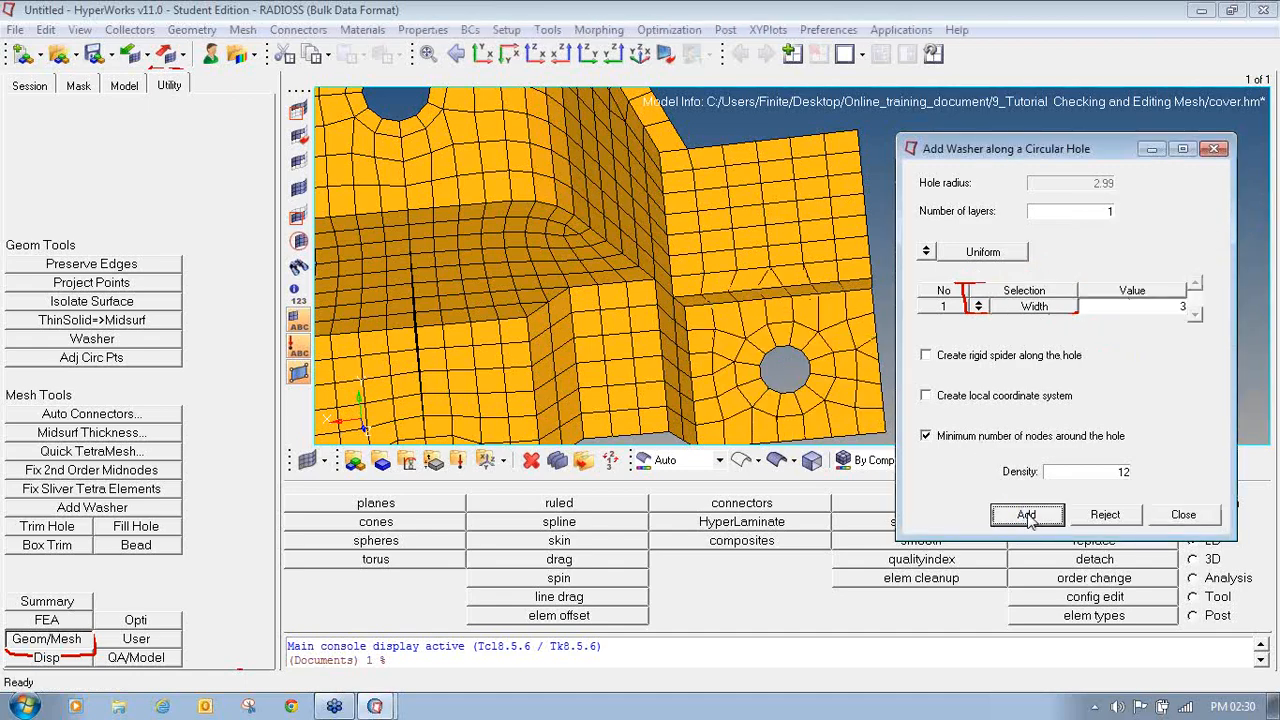
click(1267, 212)
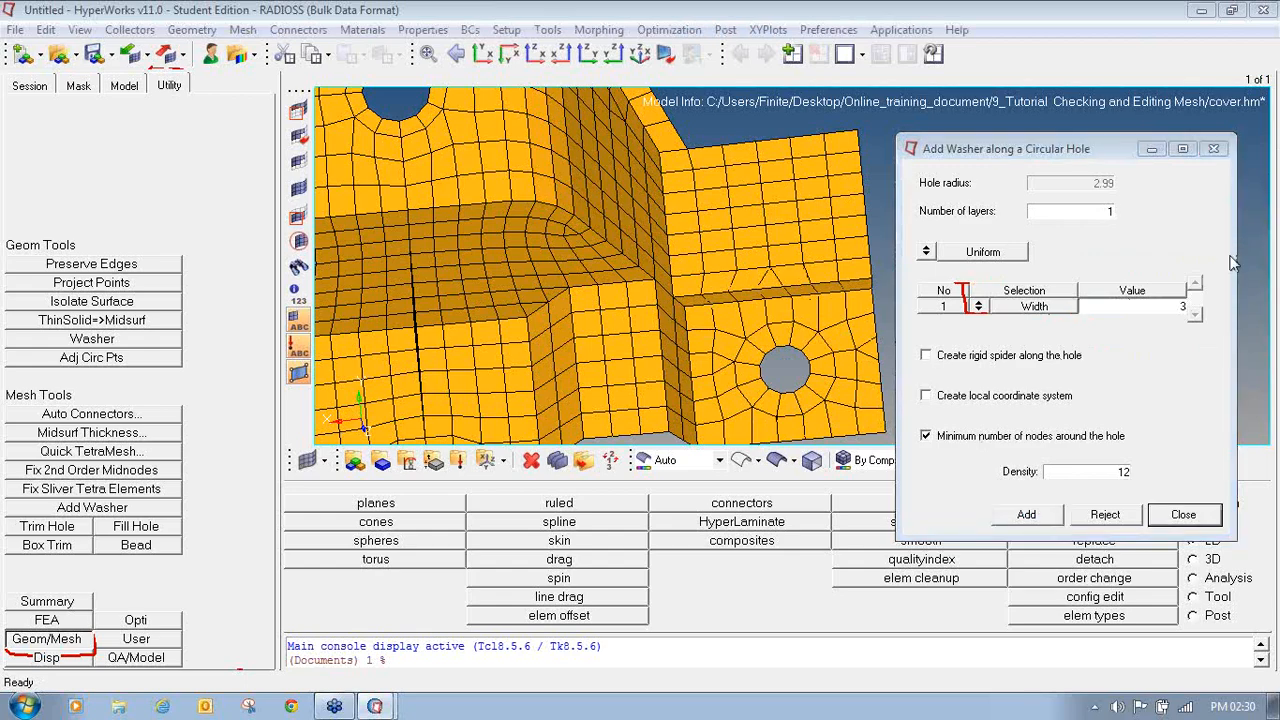
click(1230, 257)
mouse_move(823, 311)
mouse_down()
mouse_move(753, 316)
mouse_move(738, 388)
mouse_move(800, 428)
mouse_move(848, 330)
mouse_move(802, 318)
mouse_up()
click(1262, 248)
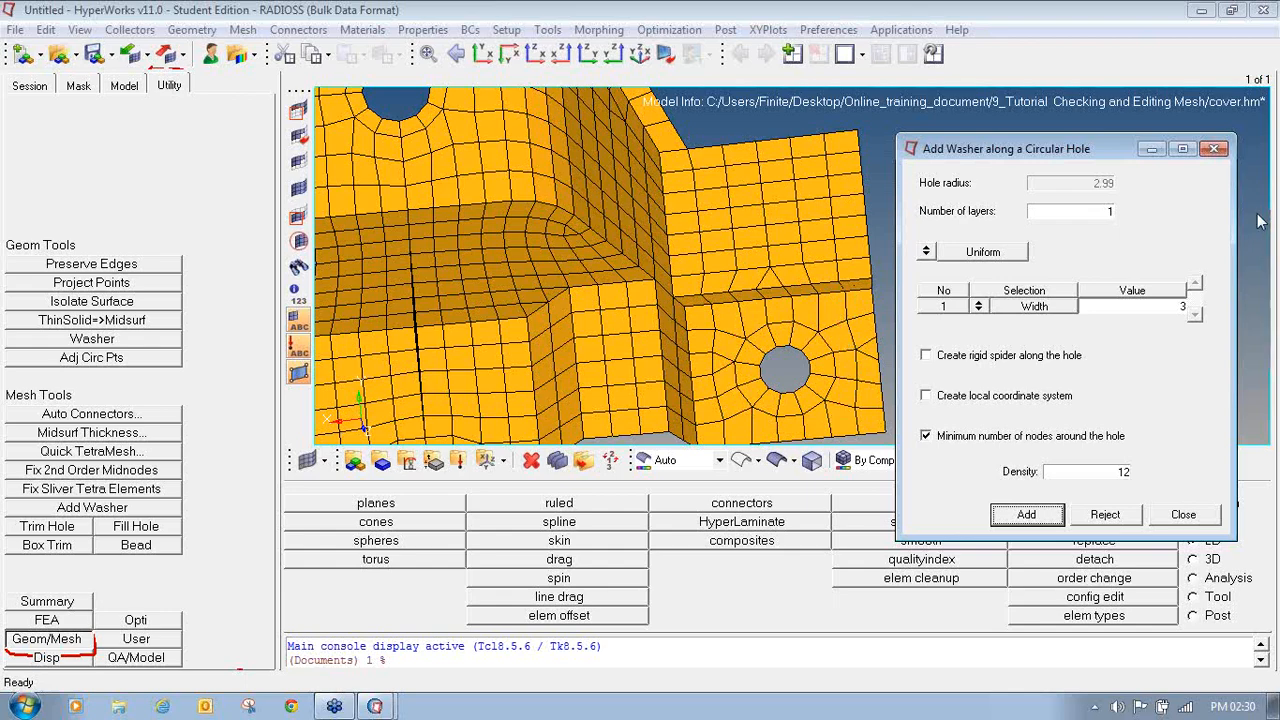